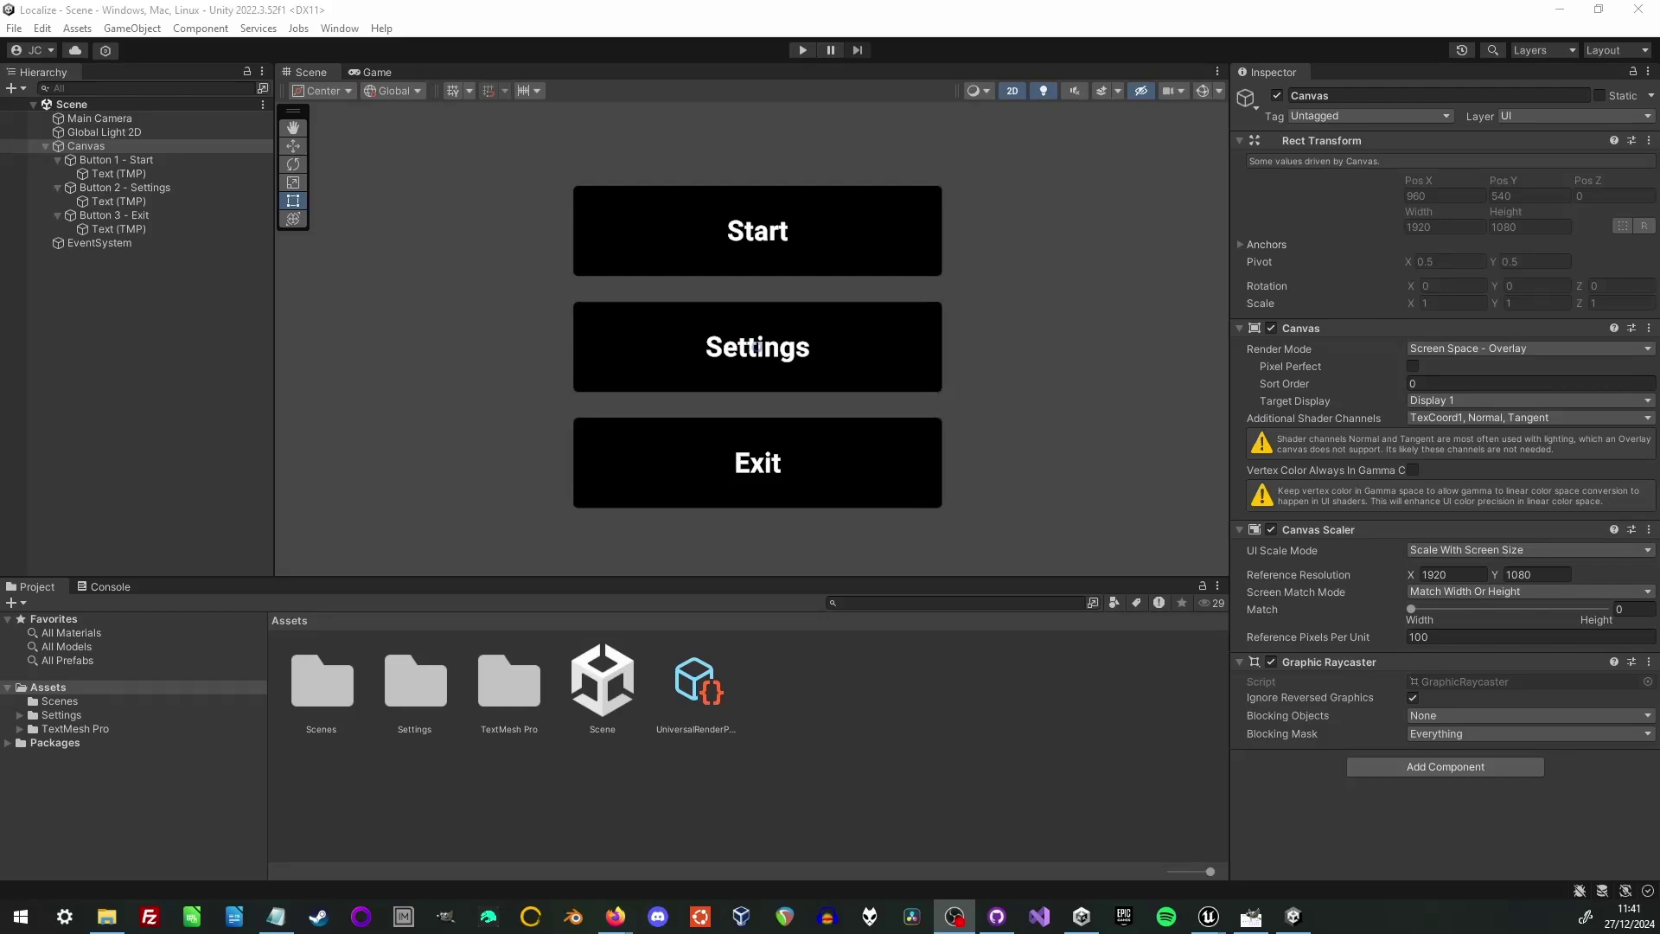
Step: Inspect the Canvas's Start button and the text objects inside the Start, Settings and Exit buttons
left_click(173, 146)
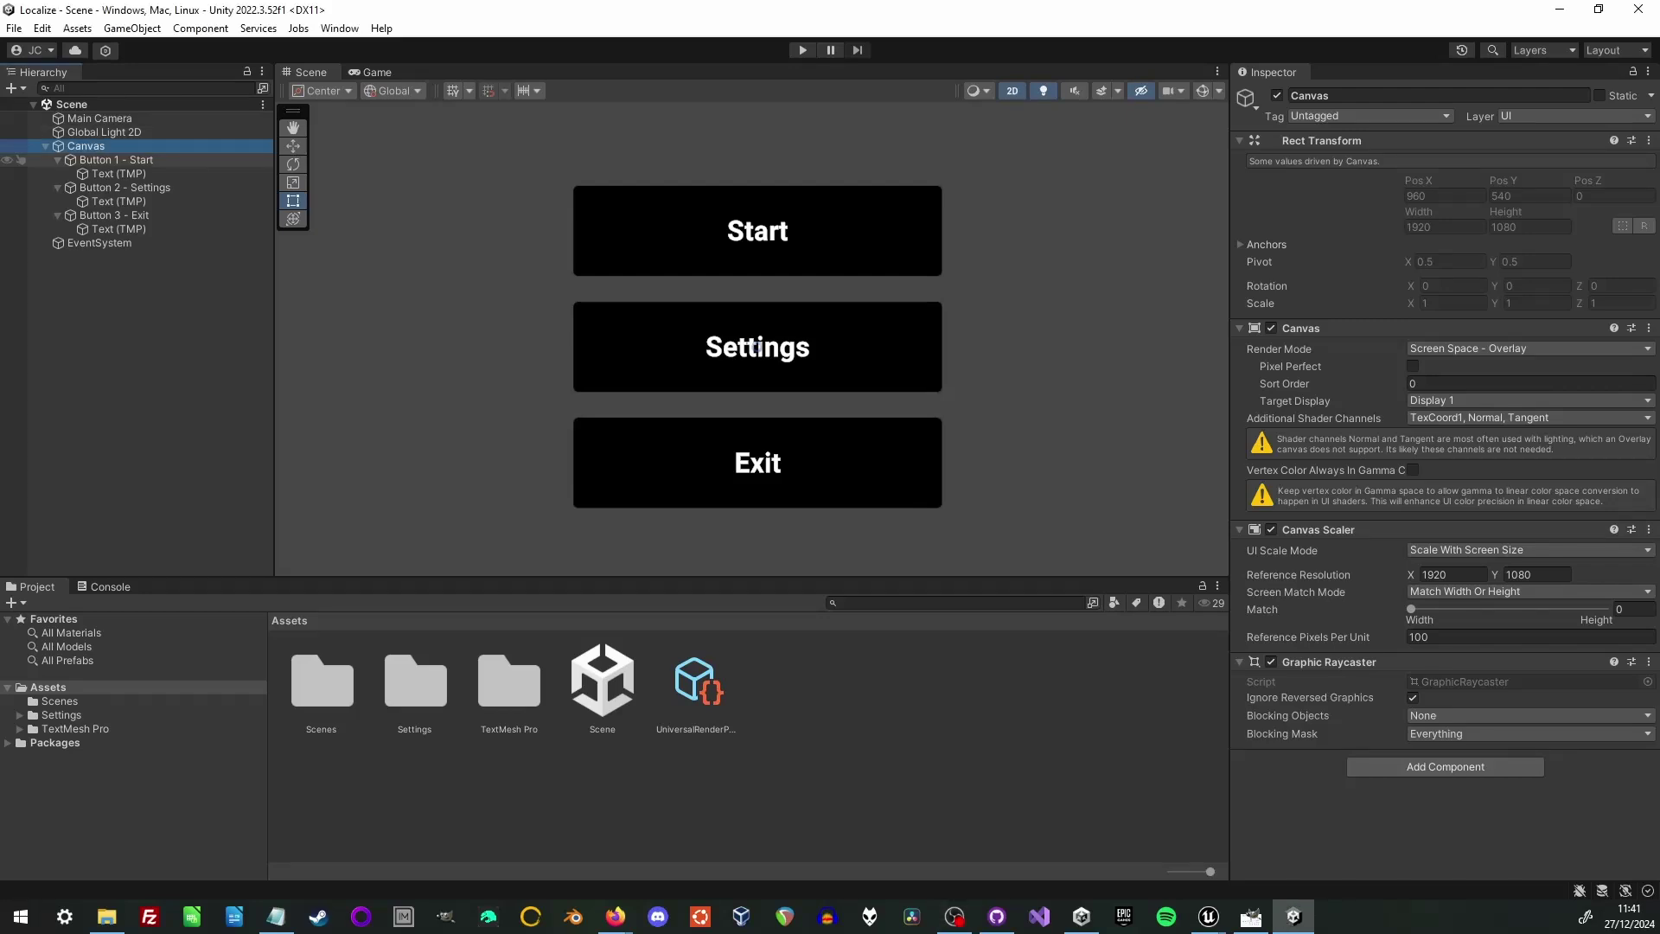
left_click(758, 230)
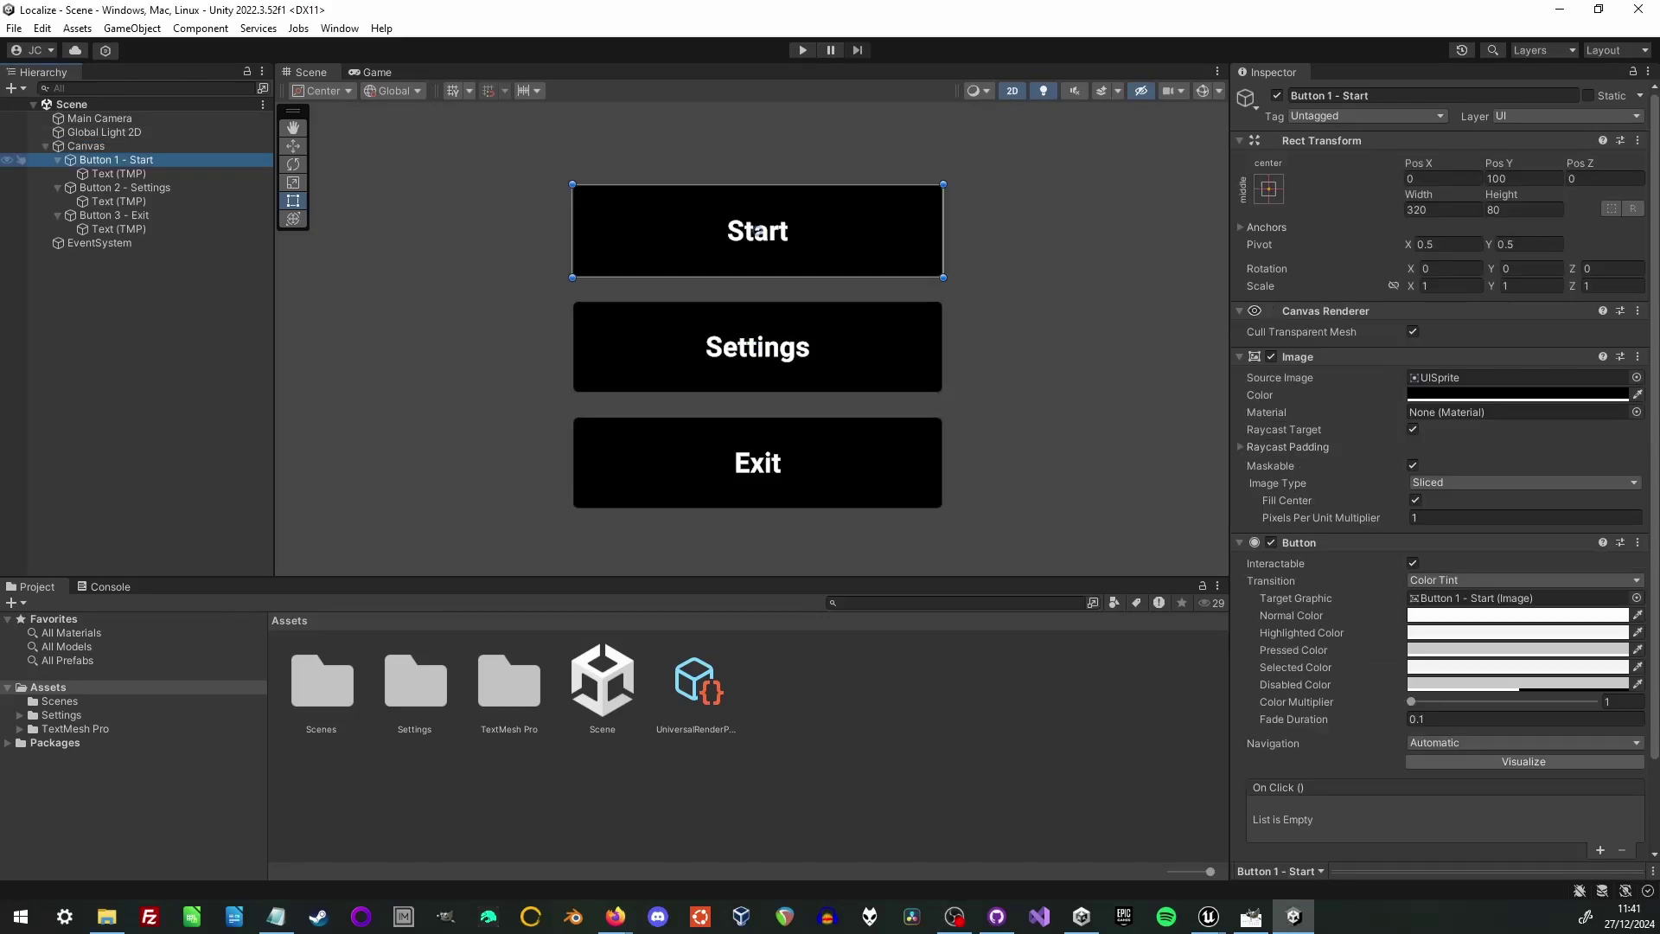
left_click(758, 230)
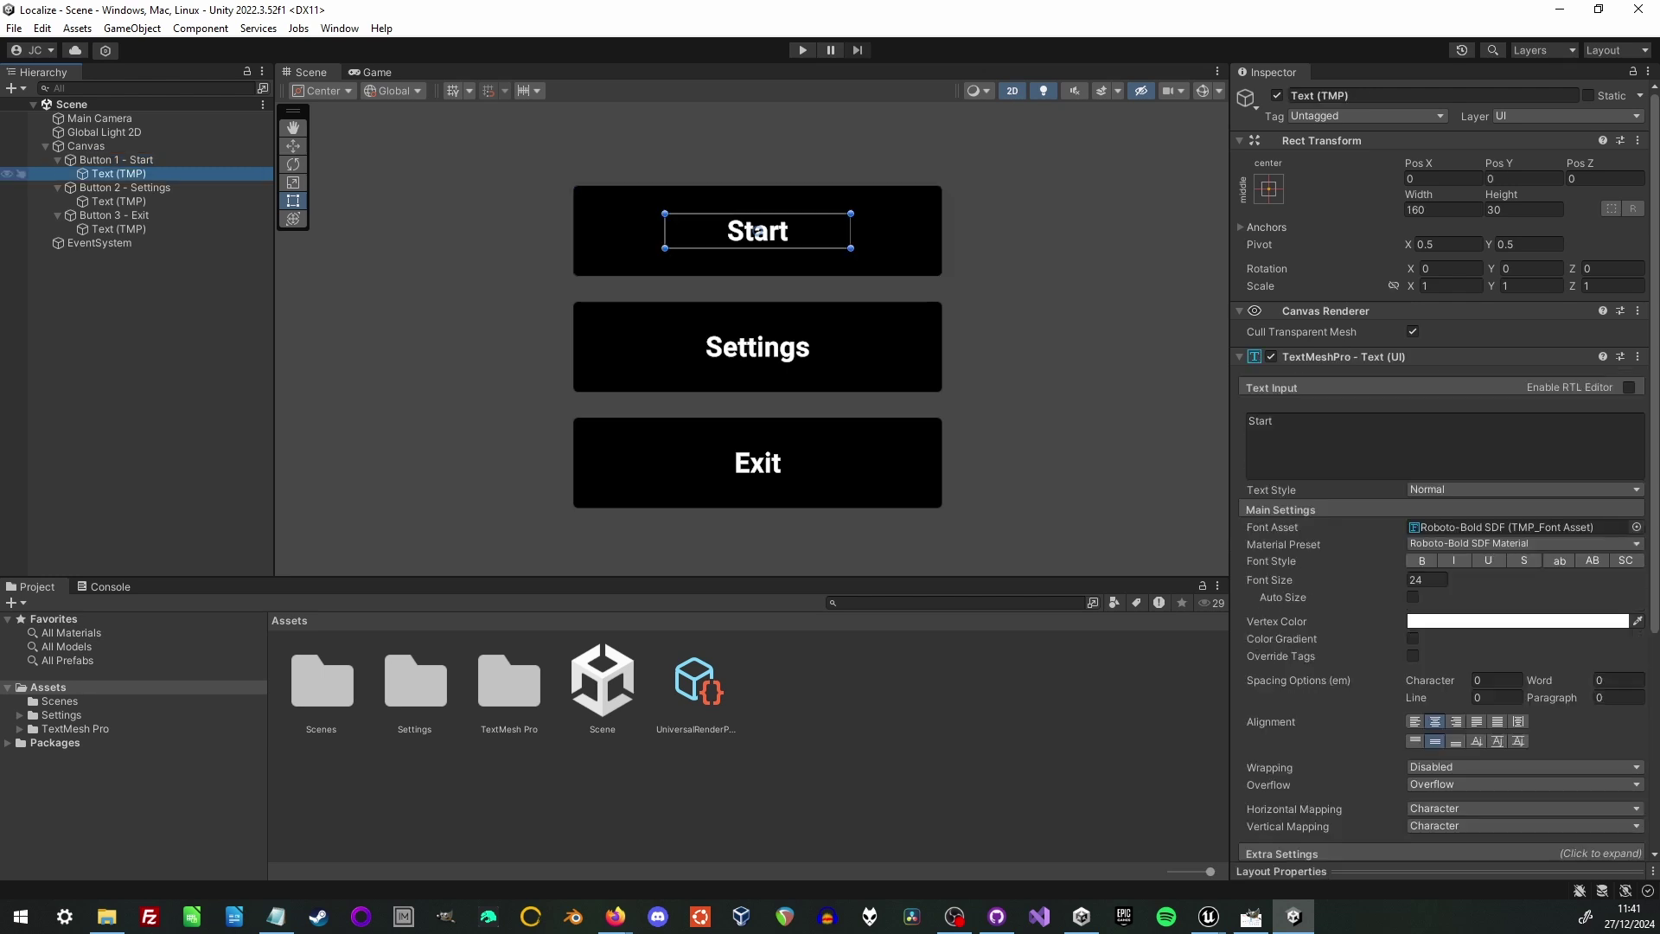
left_click(758, 346)
left_click(758, 347)
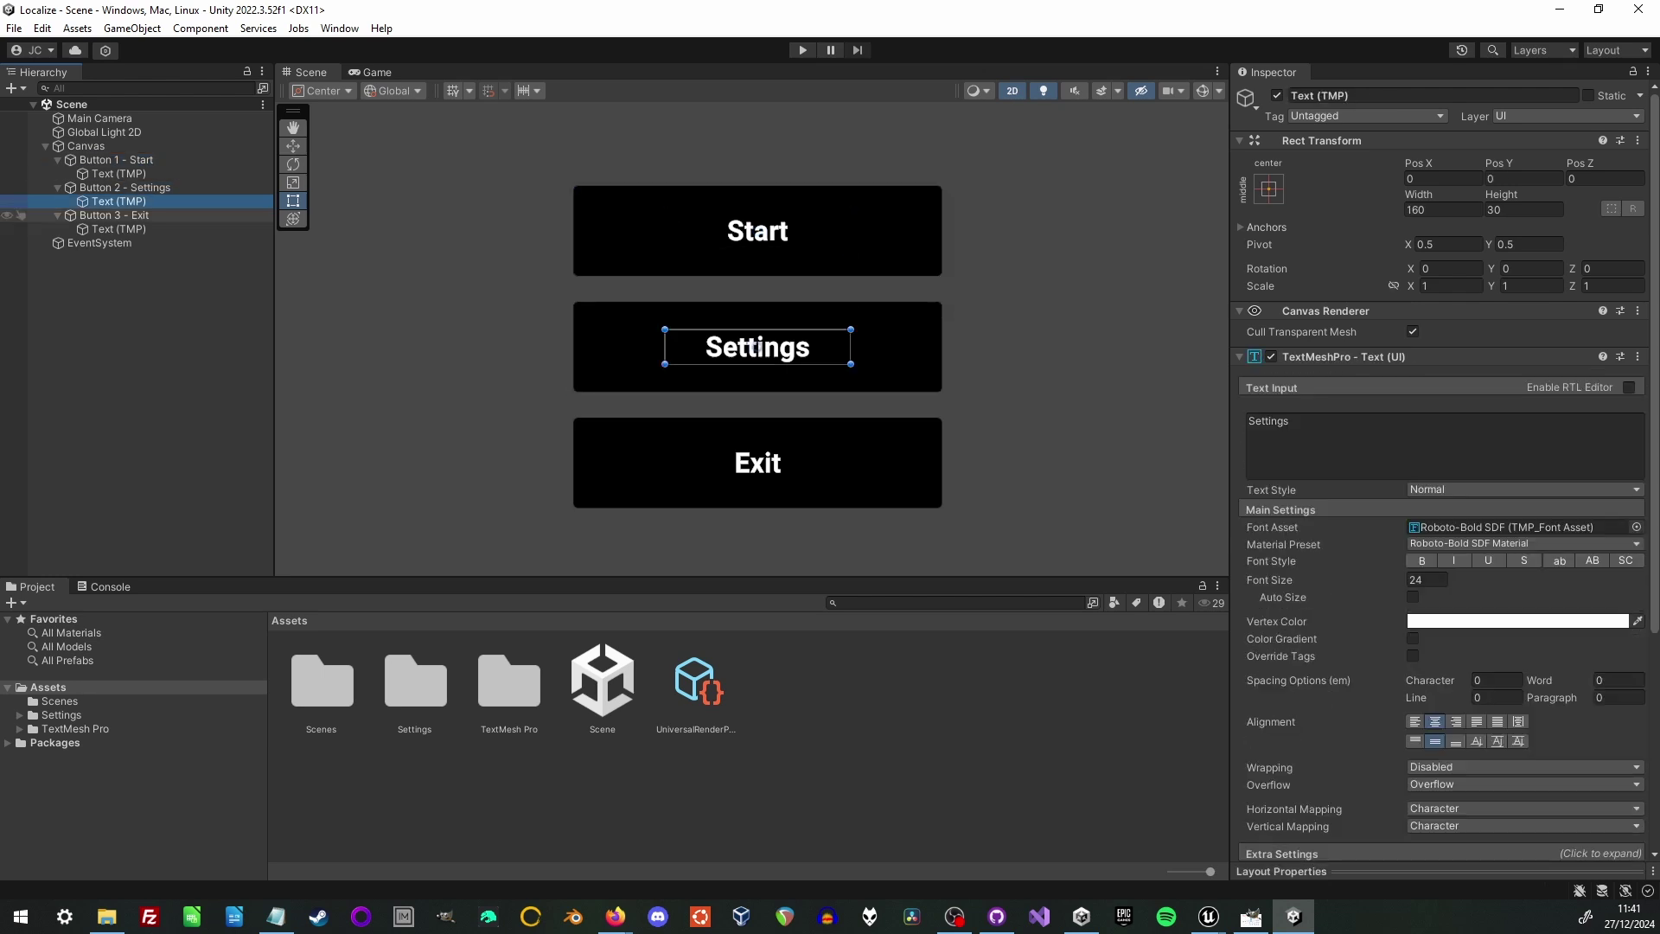
left_click(758, 462)
left_click(758, 463)
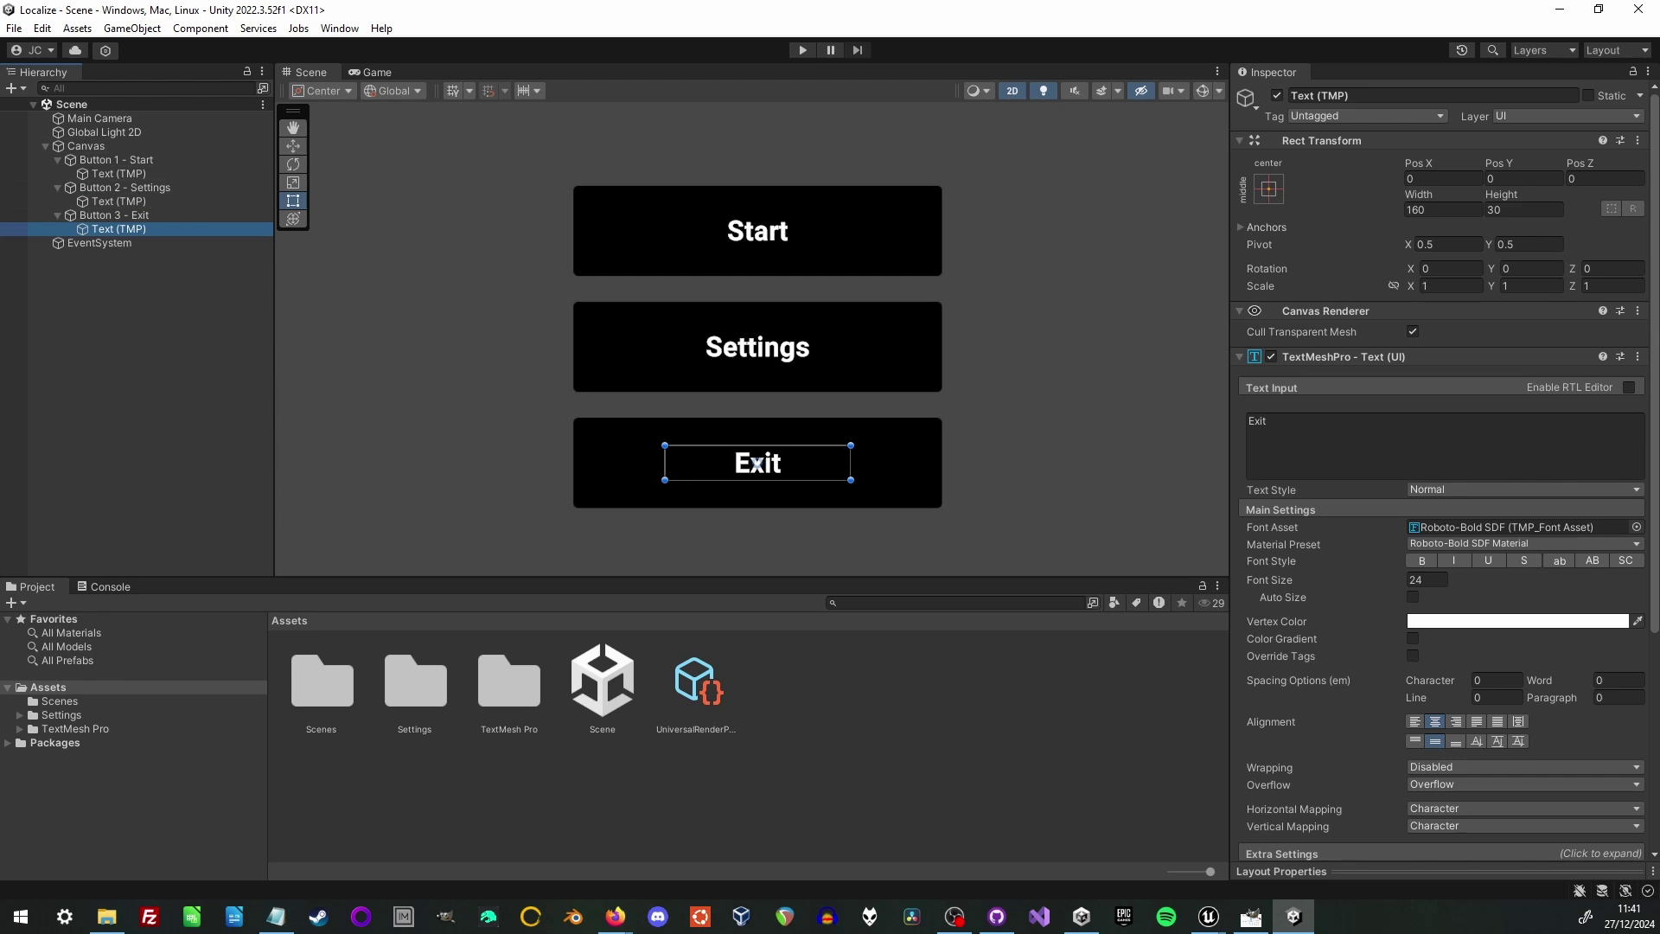
Step: Install the Localization package from the Unity Registry and close the Package Manager
left_click(339, 28)
left_click(385, 211)
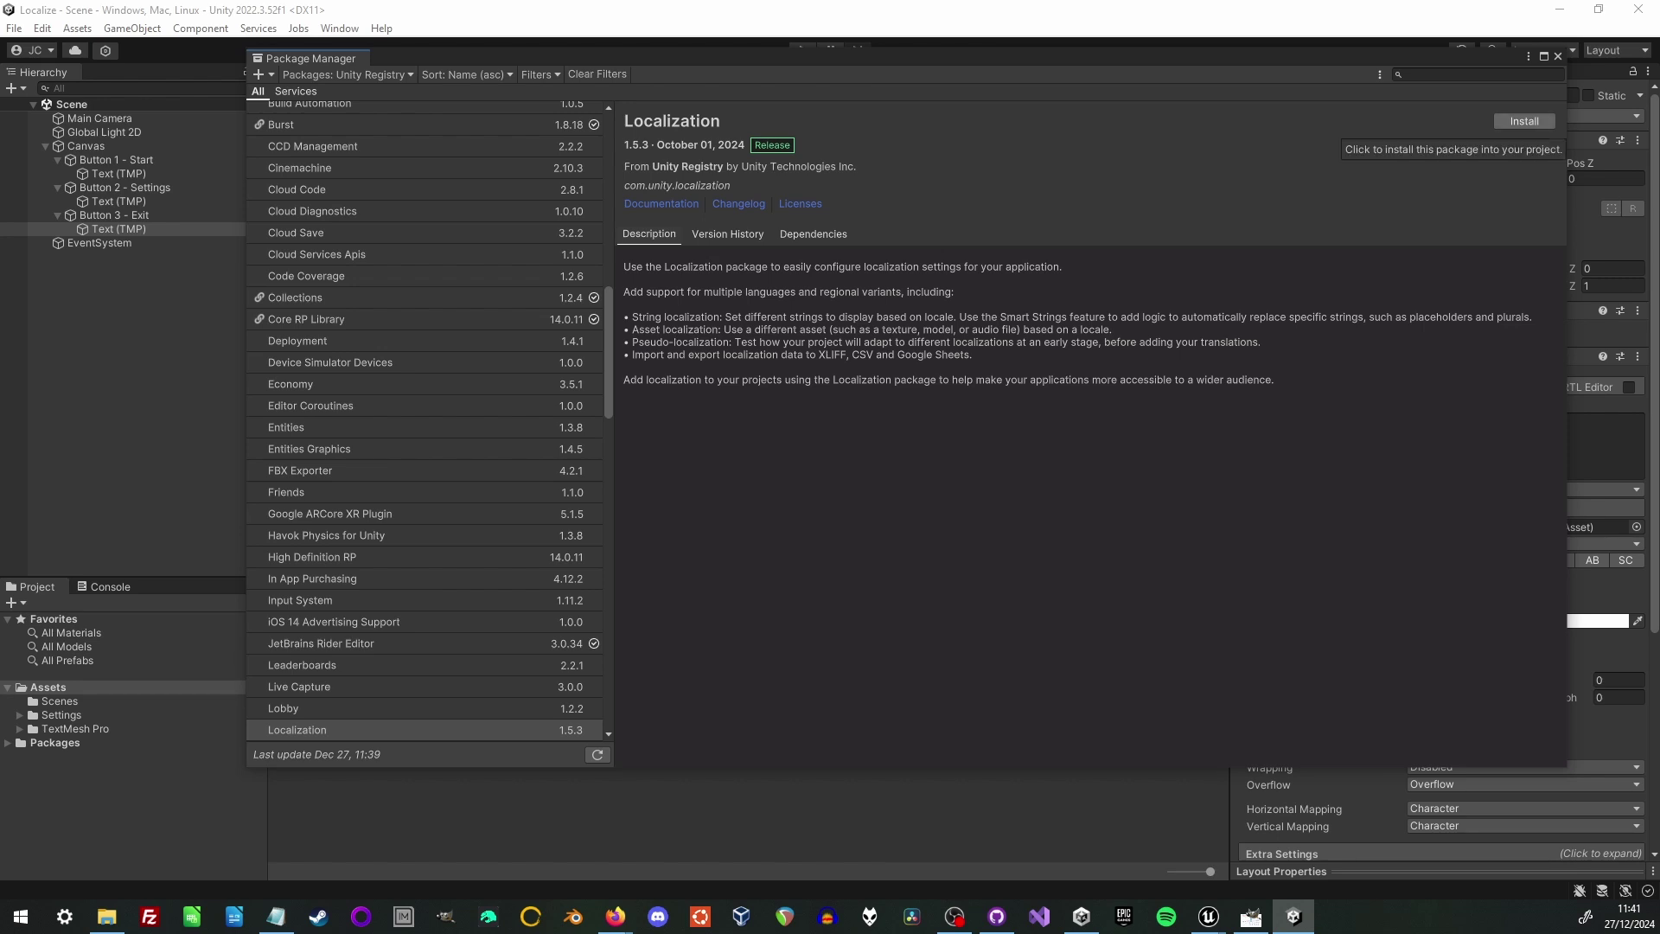
left_click(1524, 121)
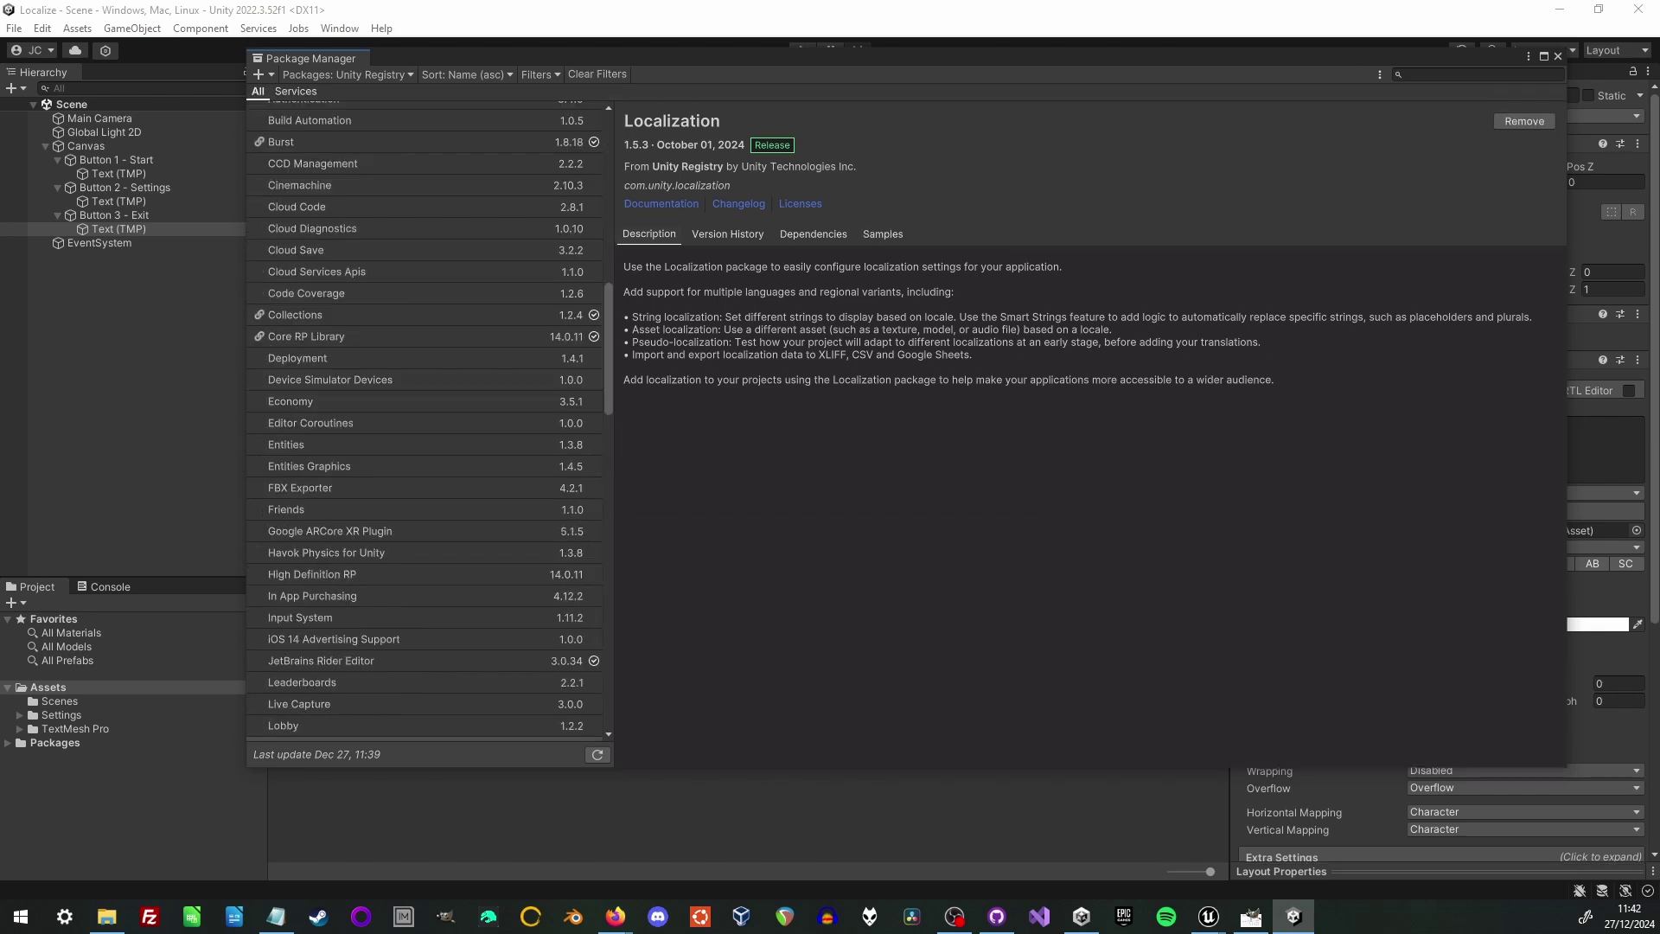
left_click(1558, 55)
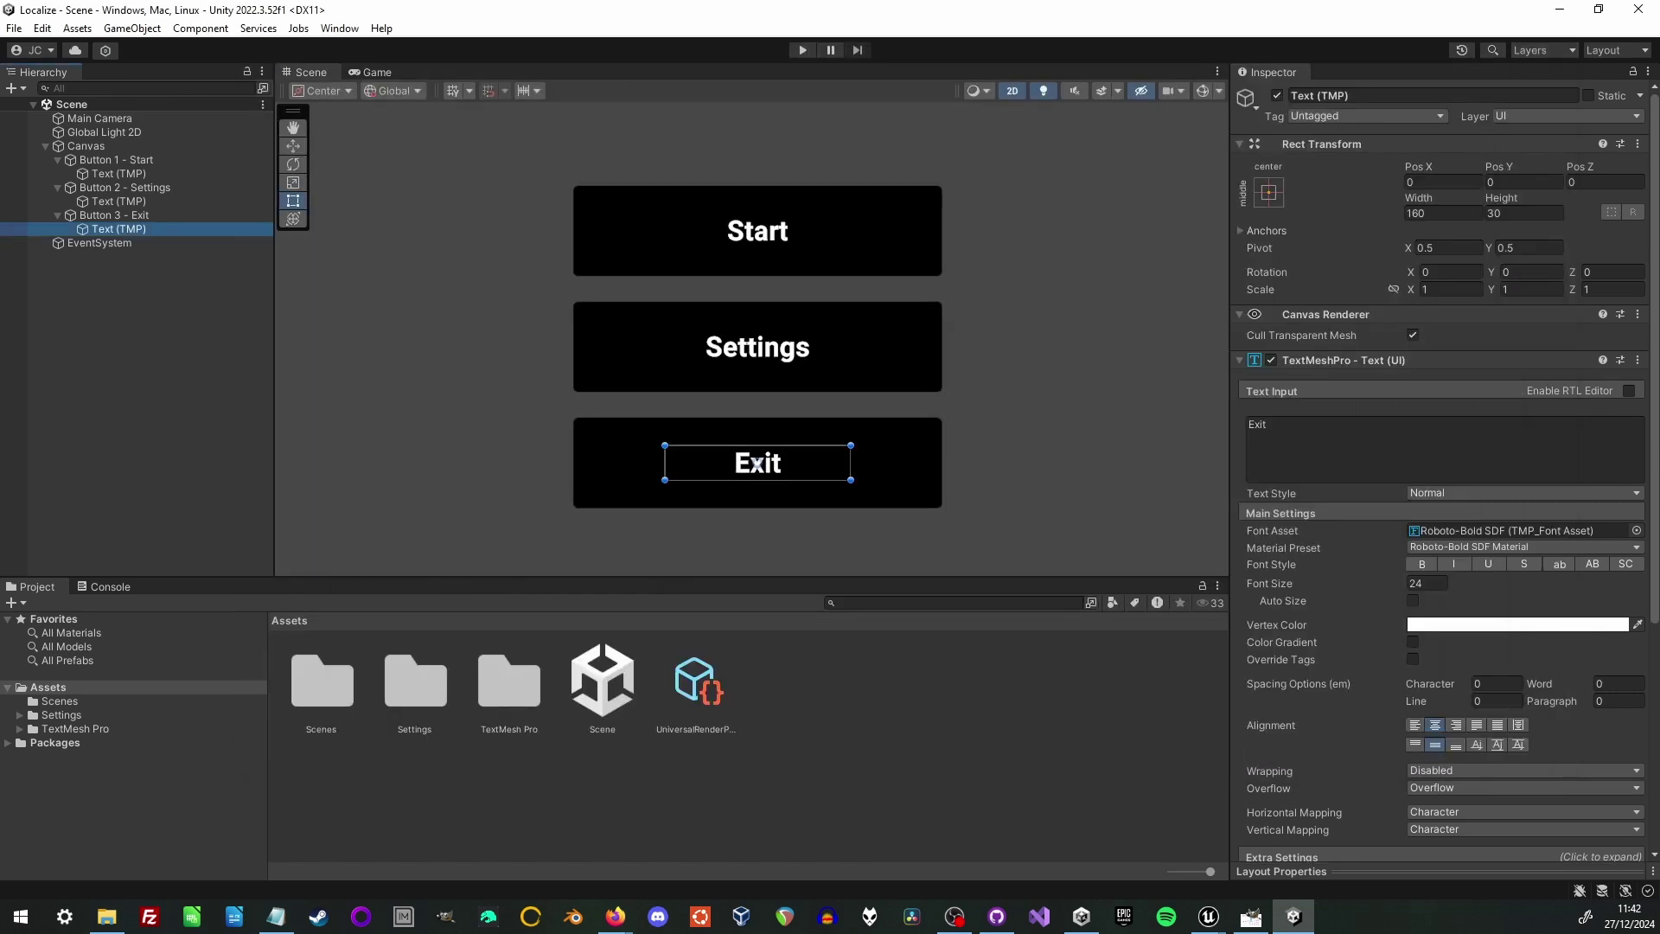
key("alt+Tab")
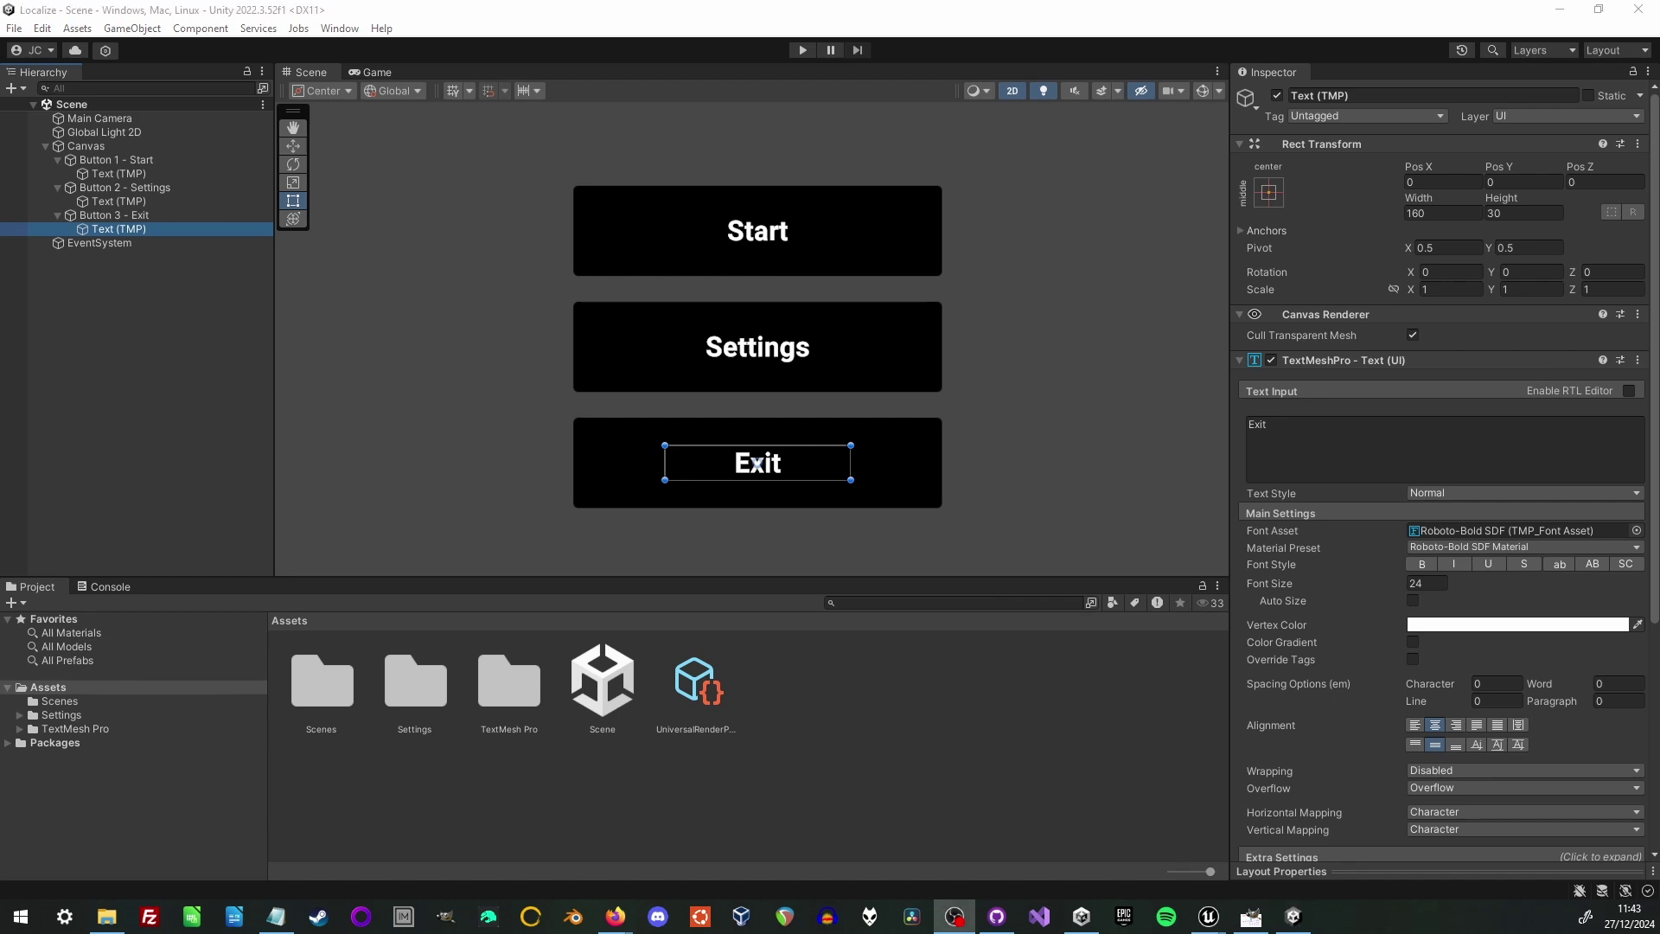
Step: Create the project's Localization settings asset and save it as Localization Settings.asset in the Assets folder
left_click(41, 27)
left_click(97, 596)
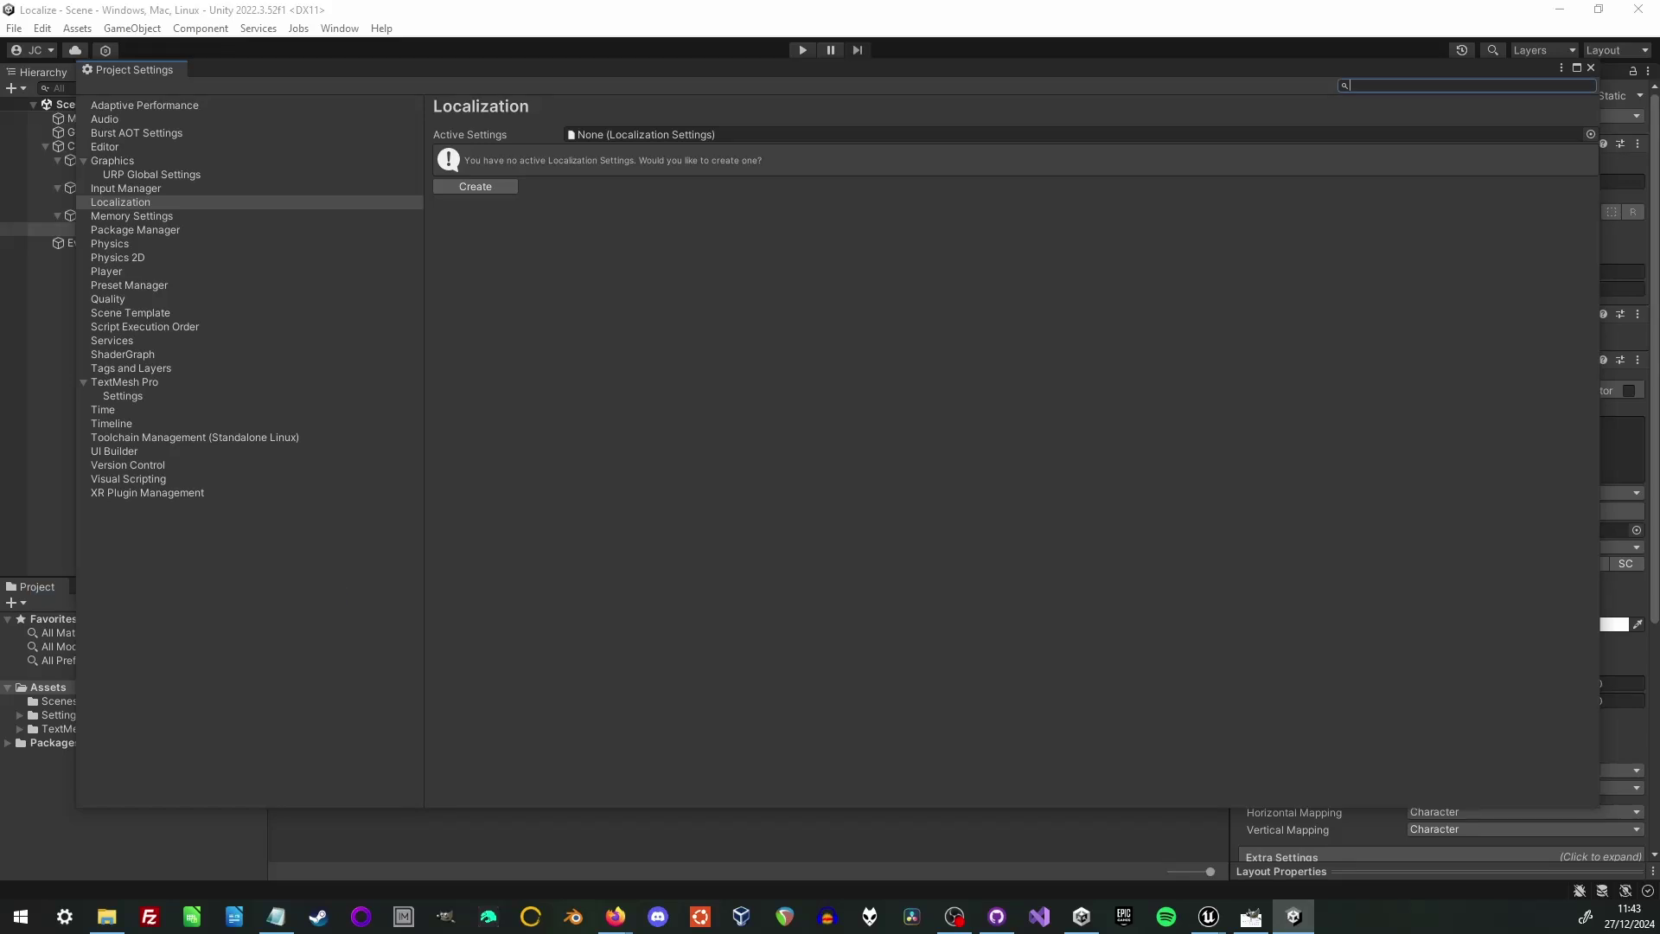
left_click(121, 202)
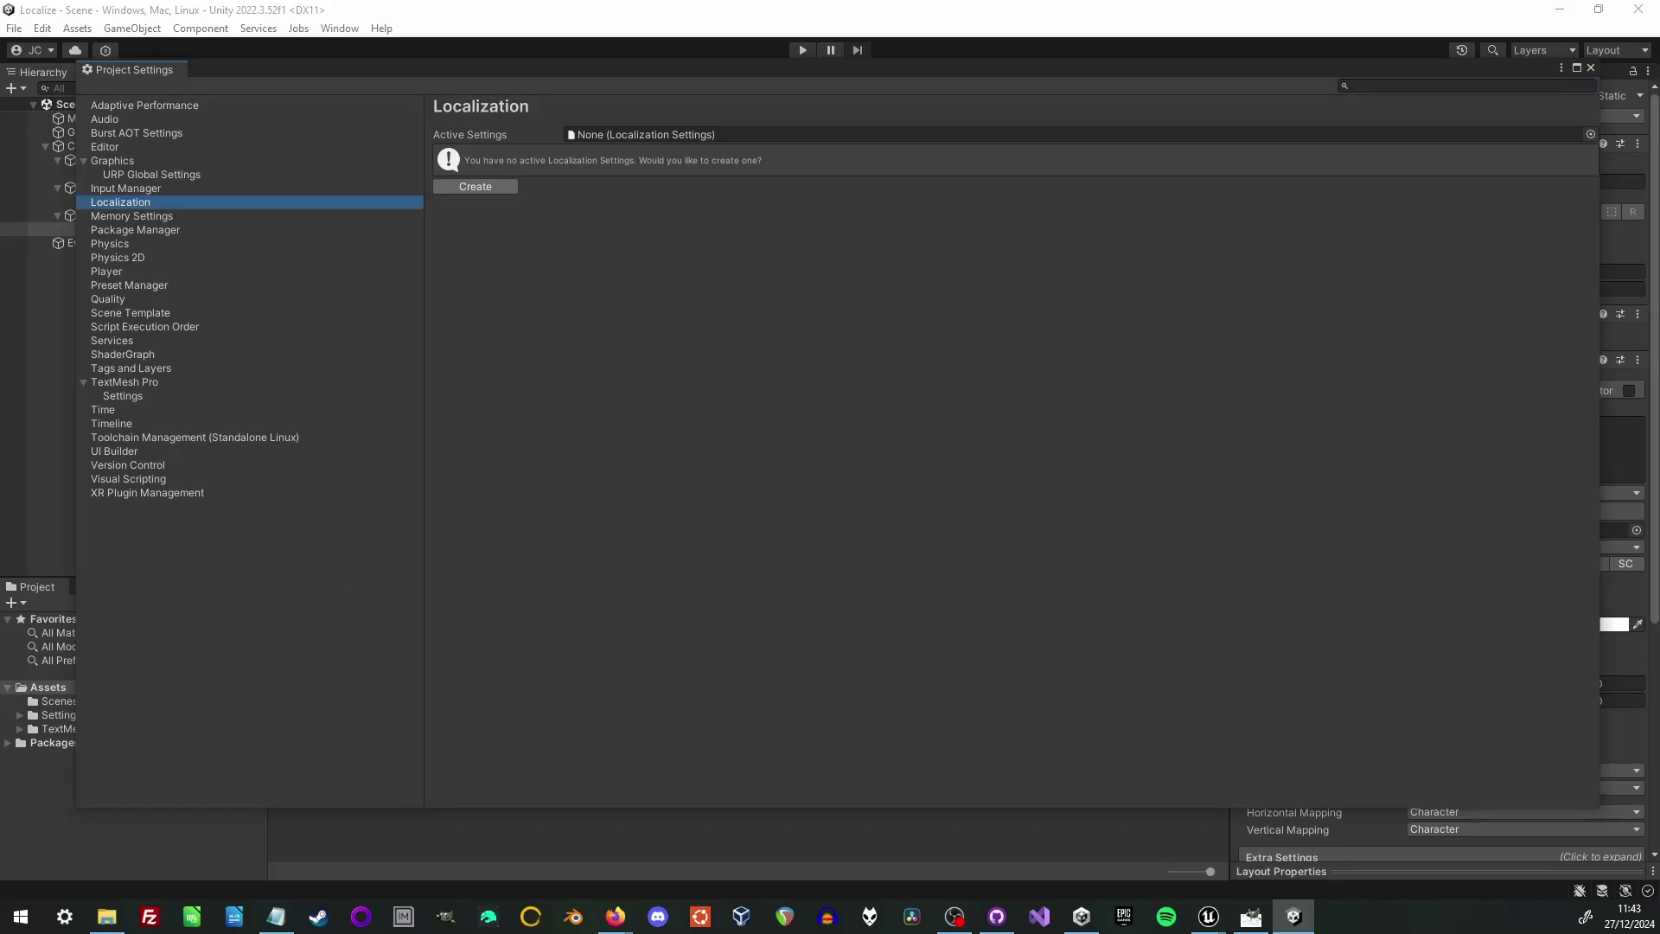
left_click(475, 186)
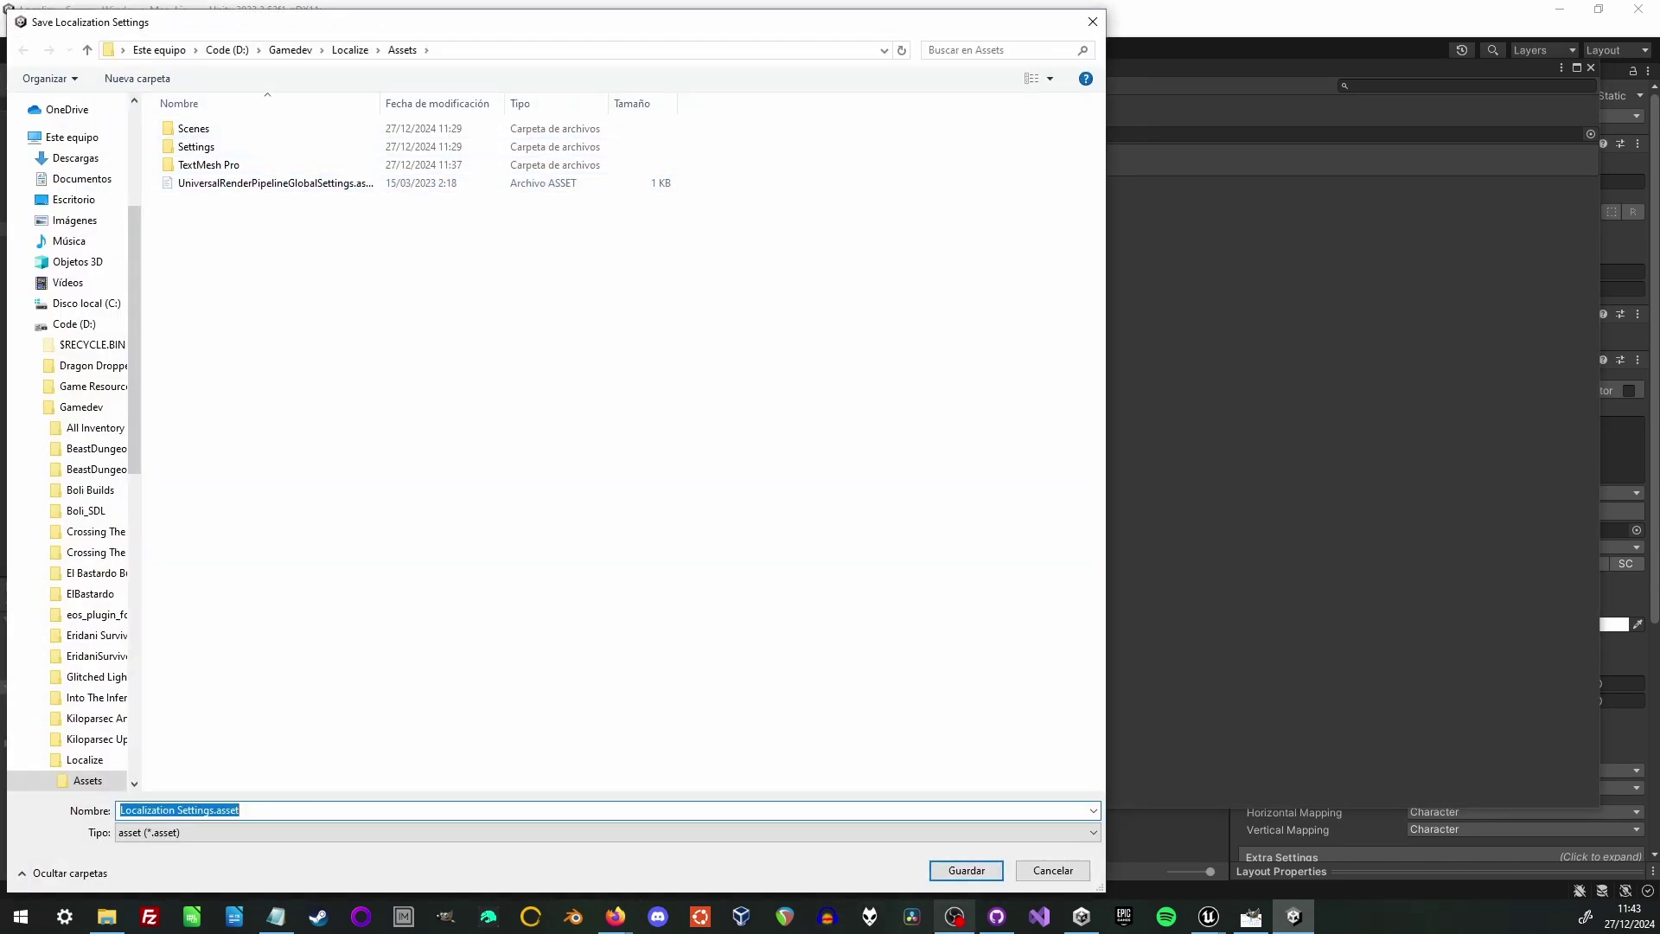
left_click(966, 869)
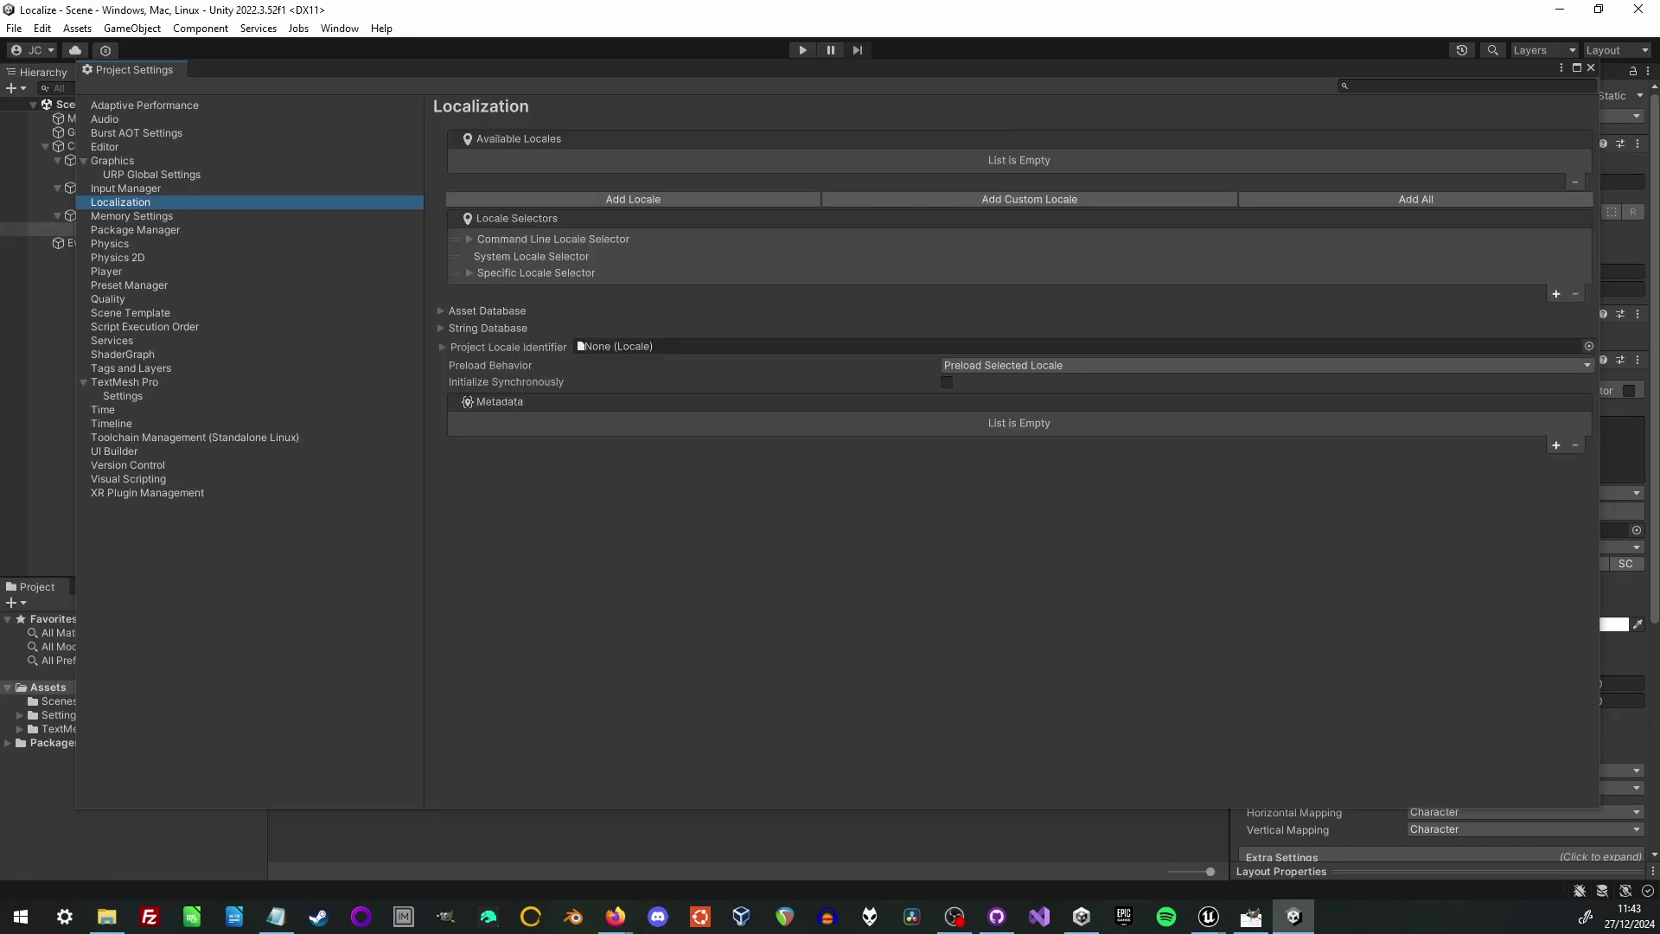
Step: Add the English, Spanish and Portuguese locales to the project, saving them in the Assets folder
left_click(633, 199)
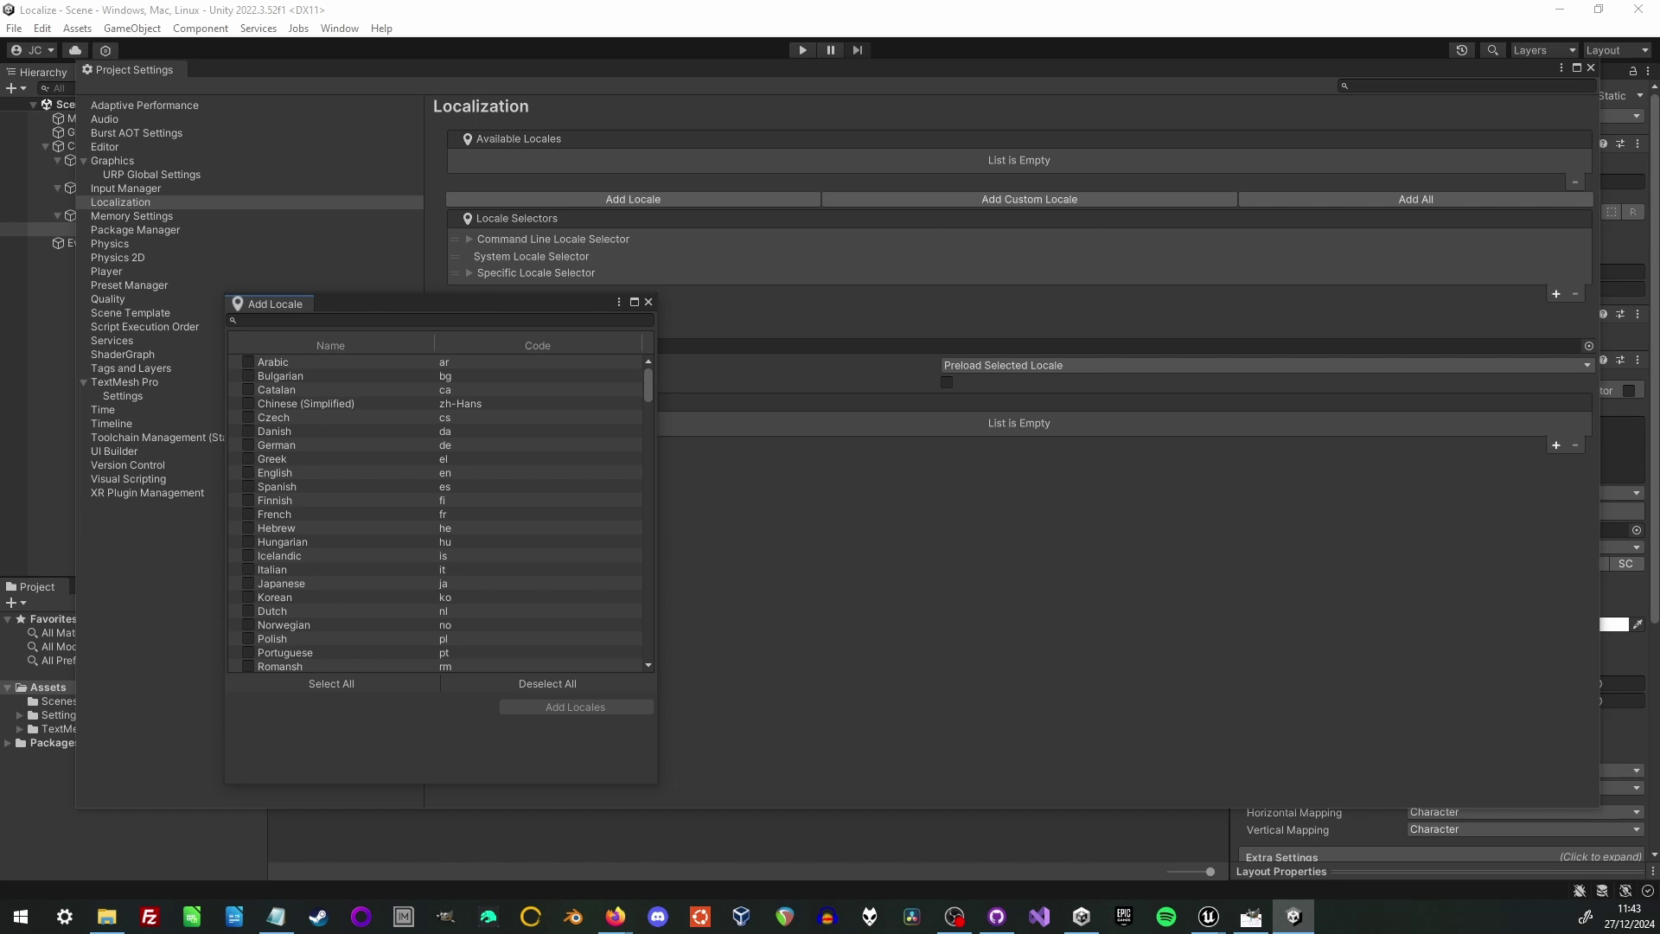
left_click(248, 472)
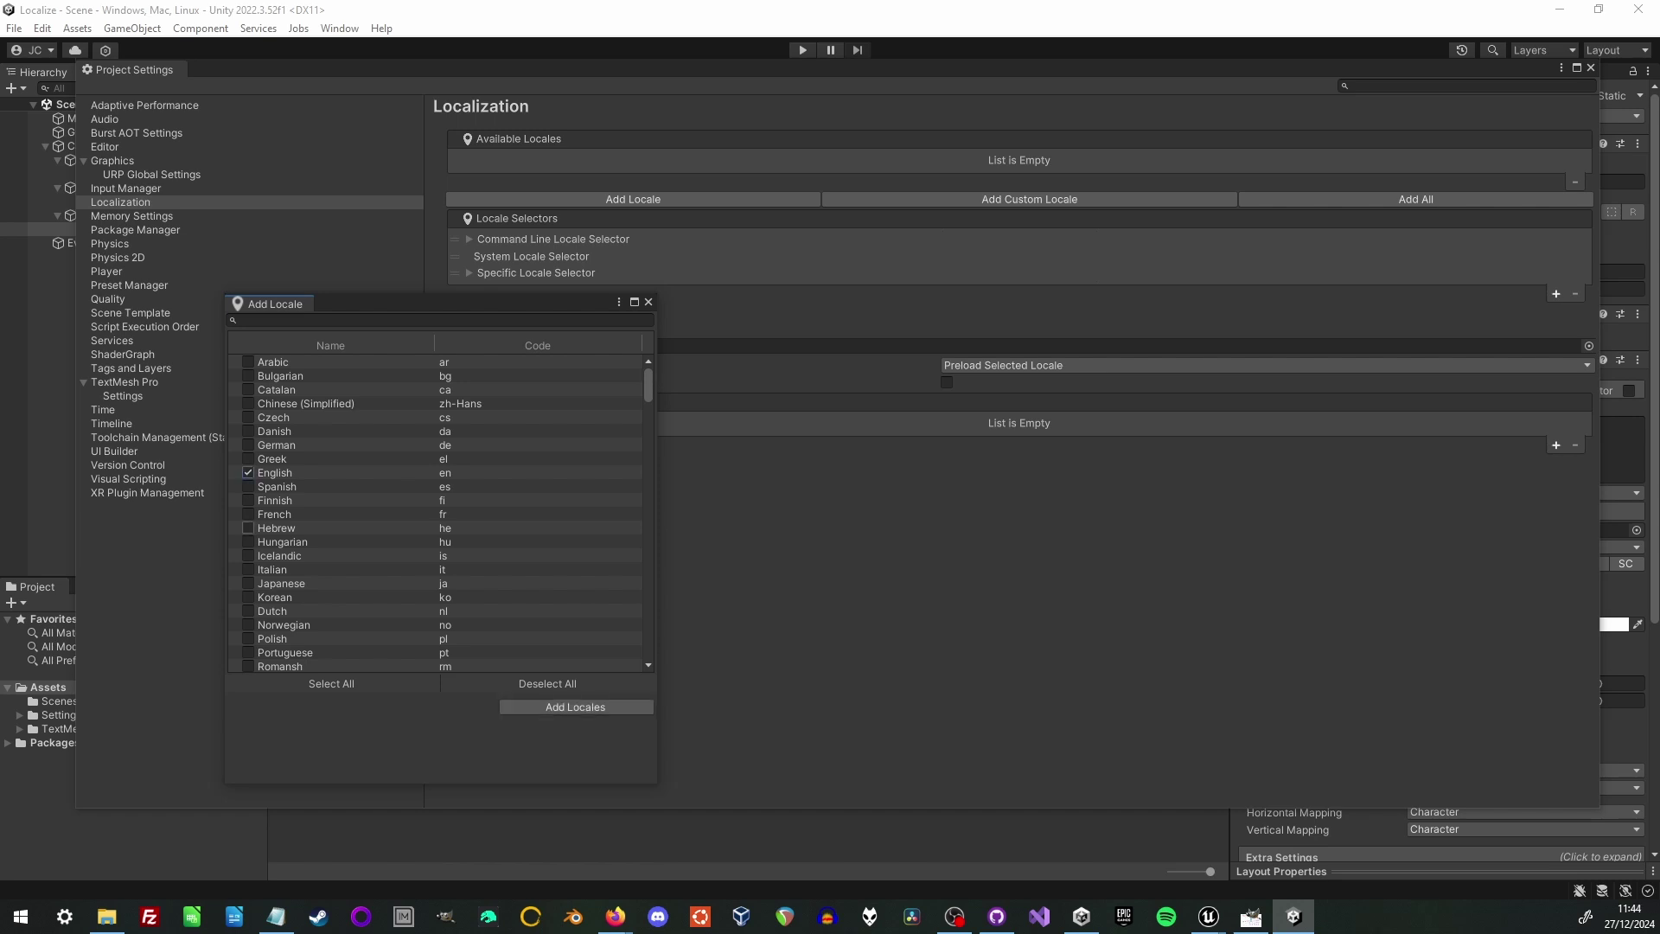
left_click(248, 486)
scroll(251, 561, "down", 3)
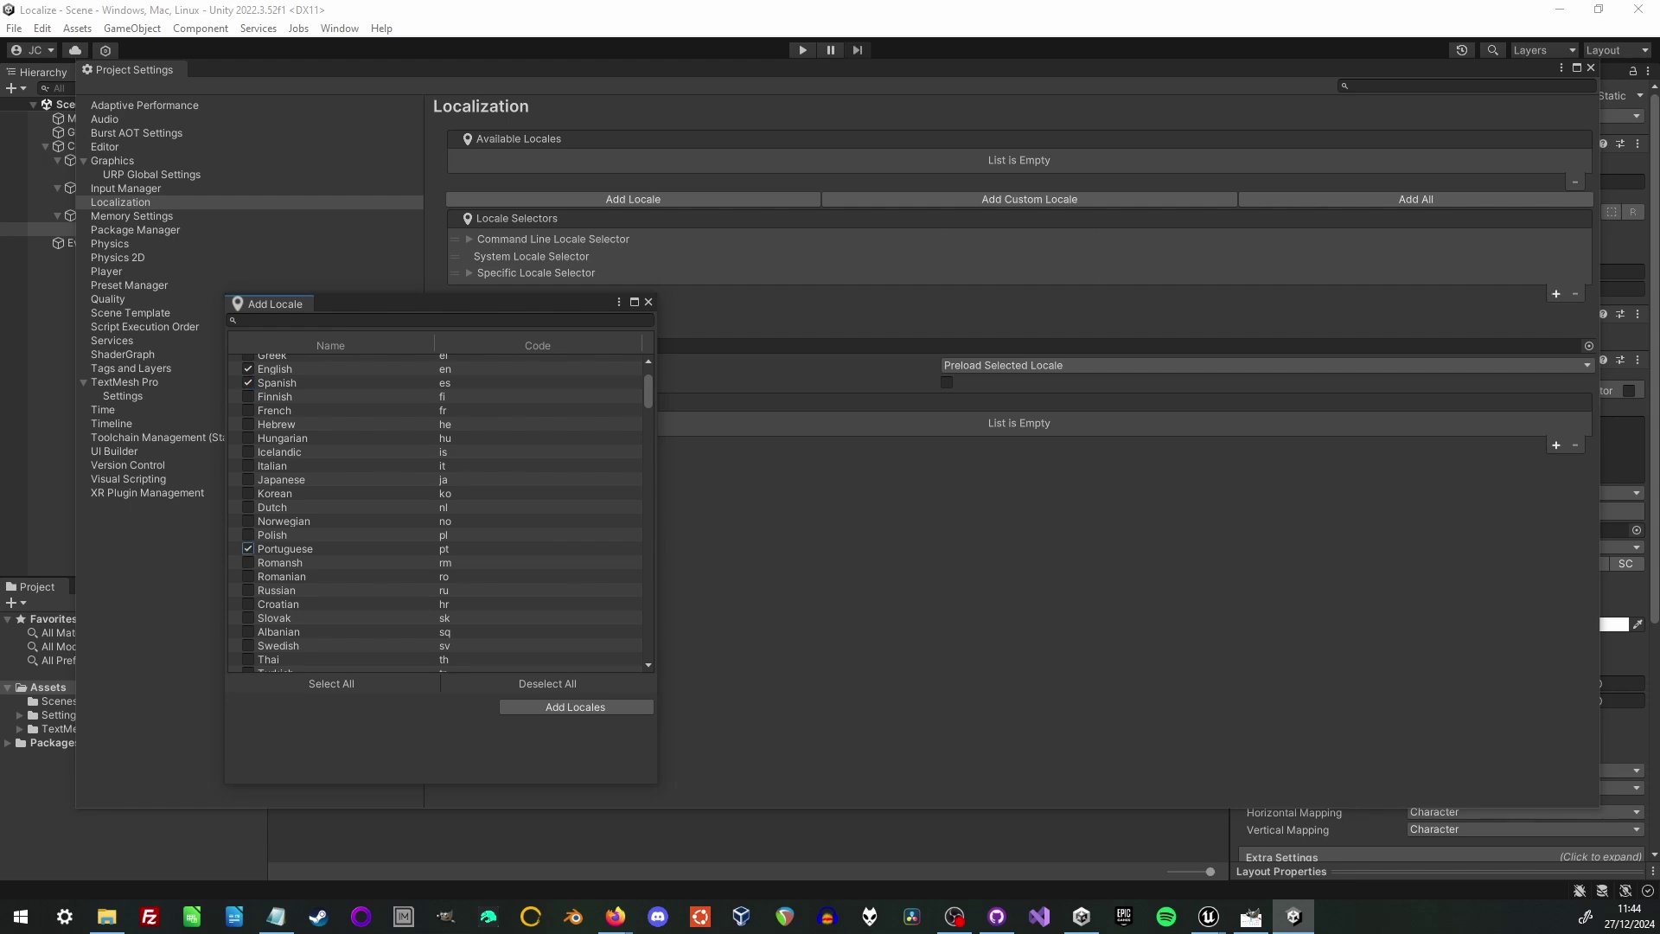
left_click(575, 707)
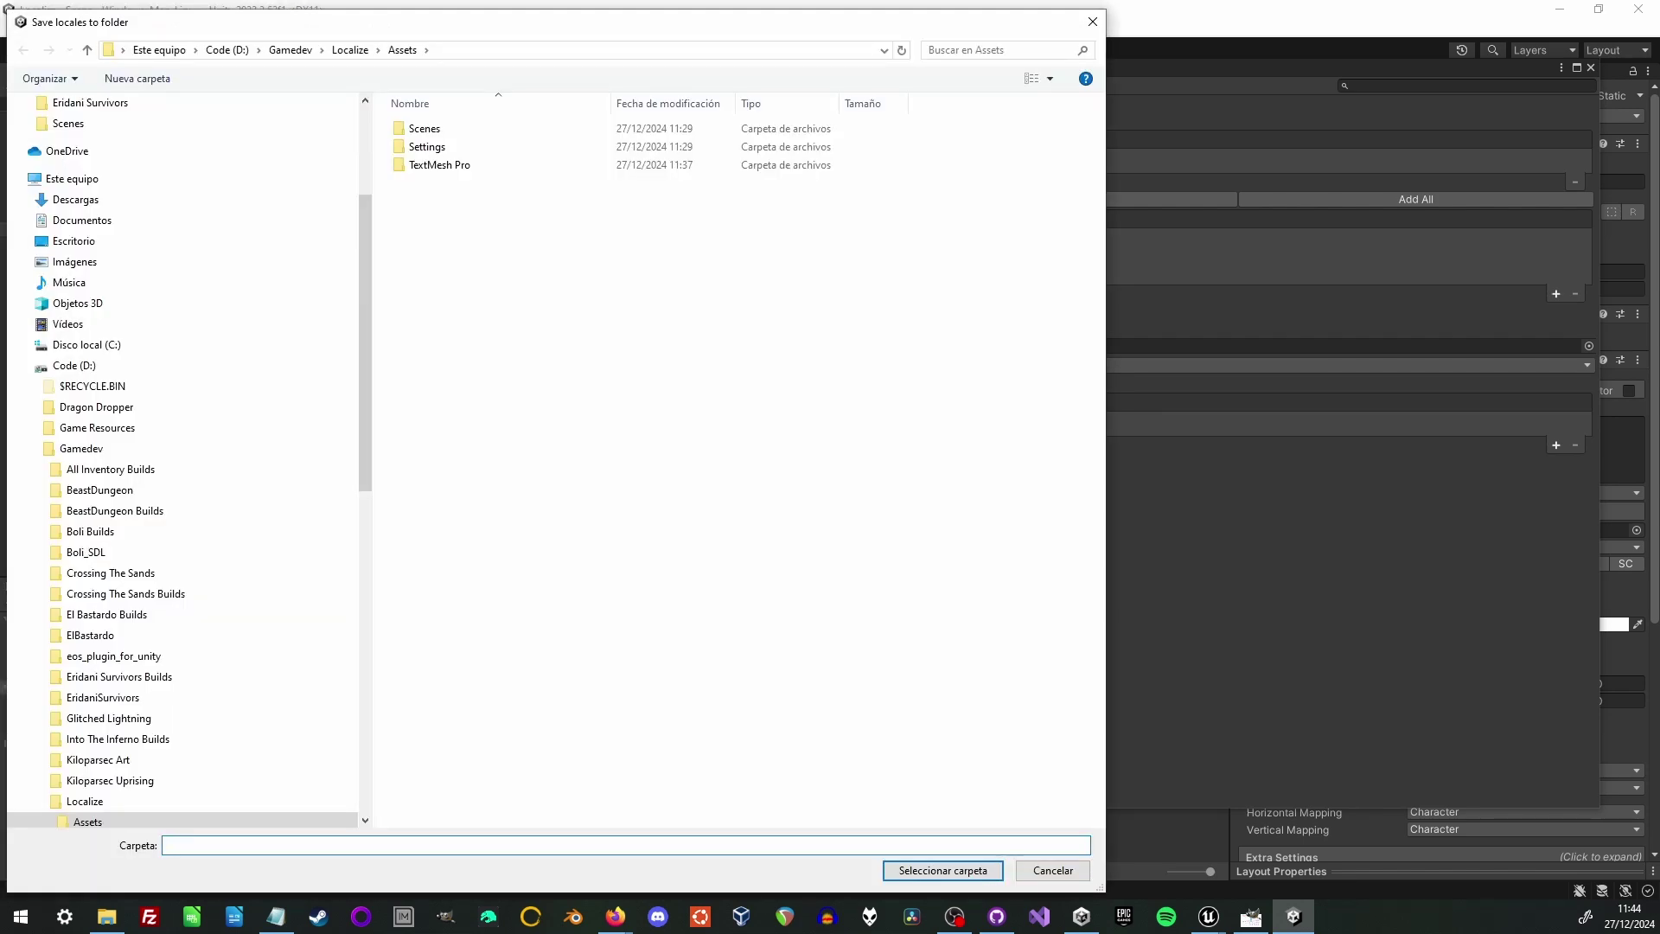
left_click(942, 870)
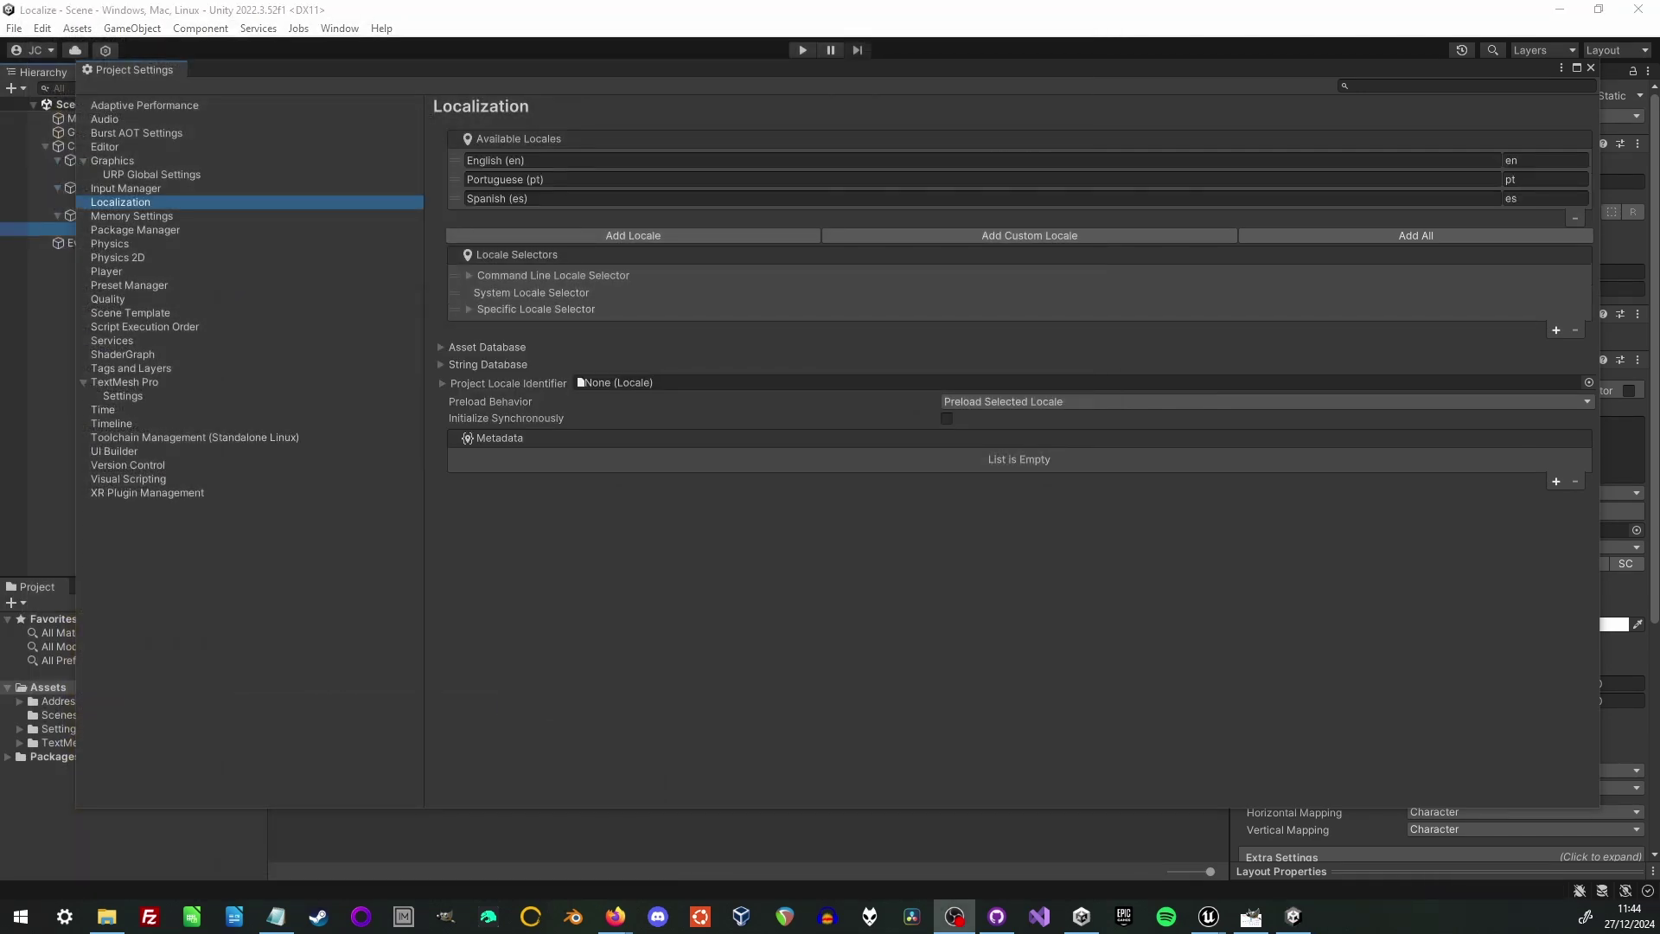
Step: Expand the Command Line and Specific Locale Selectors to examine their settings
left_click(469, 275)
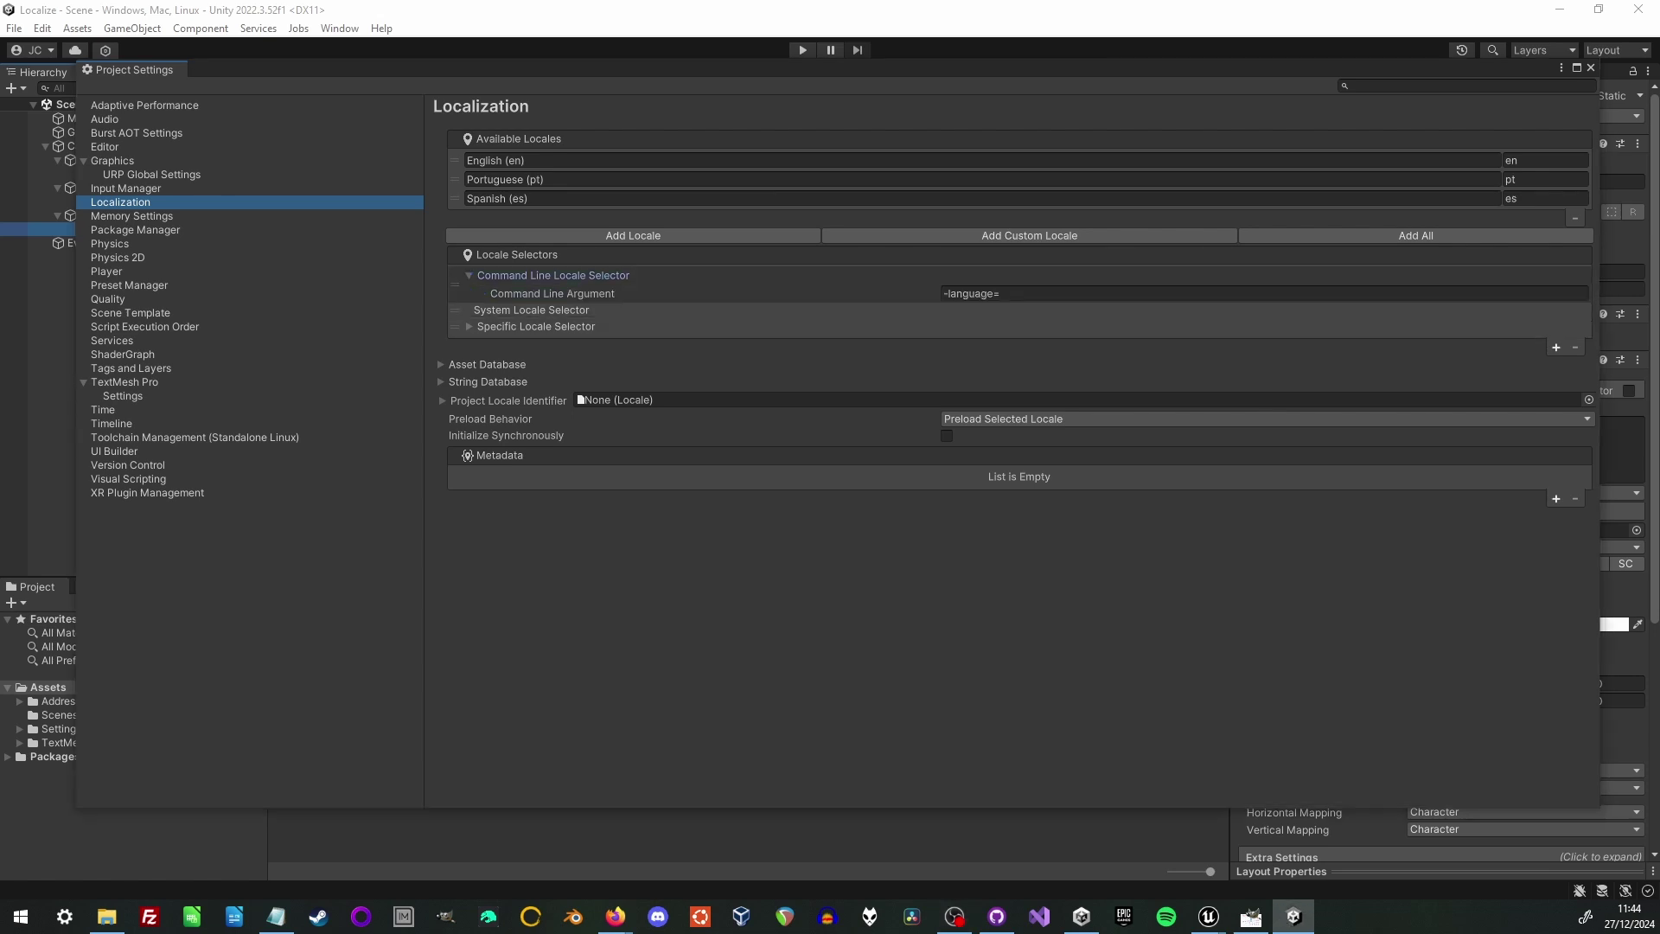
left_click(470, 326)
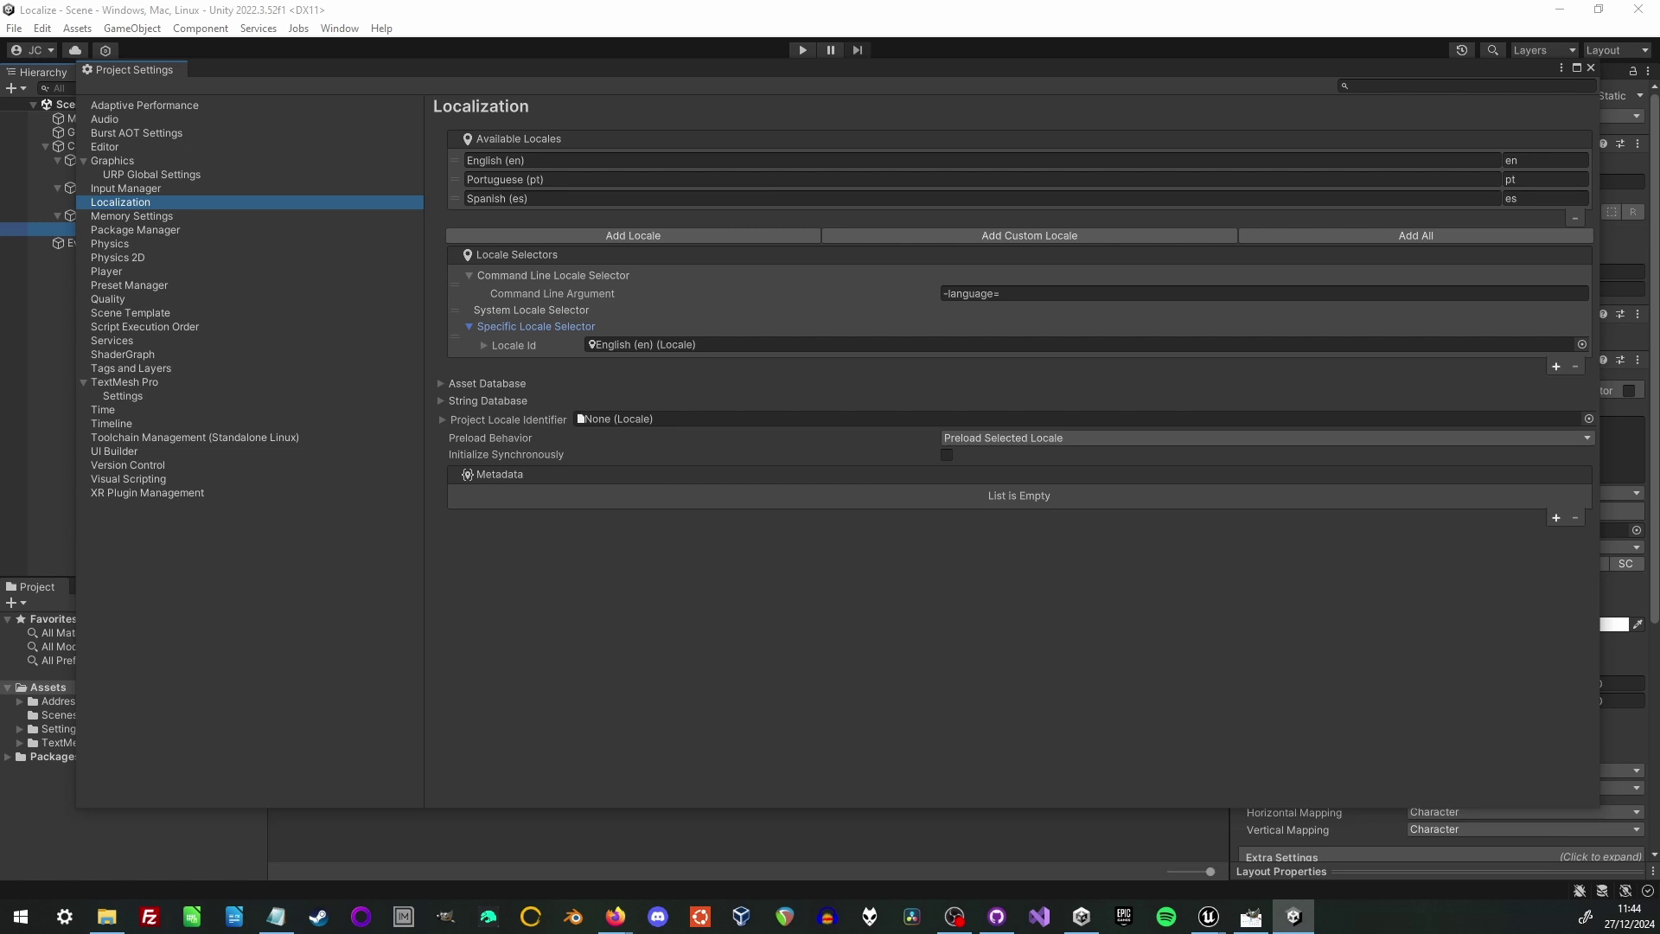
left_click(954, 915)
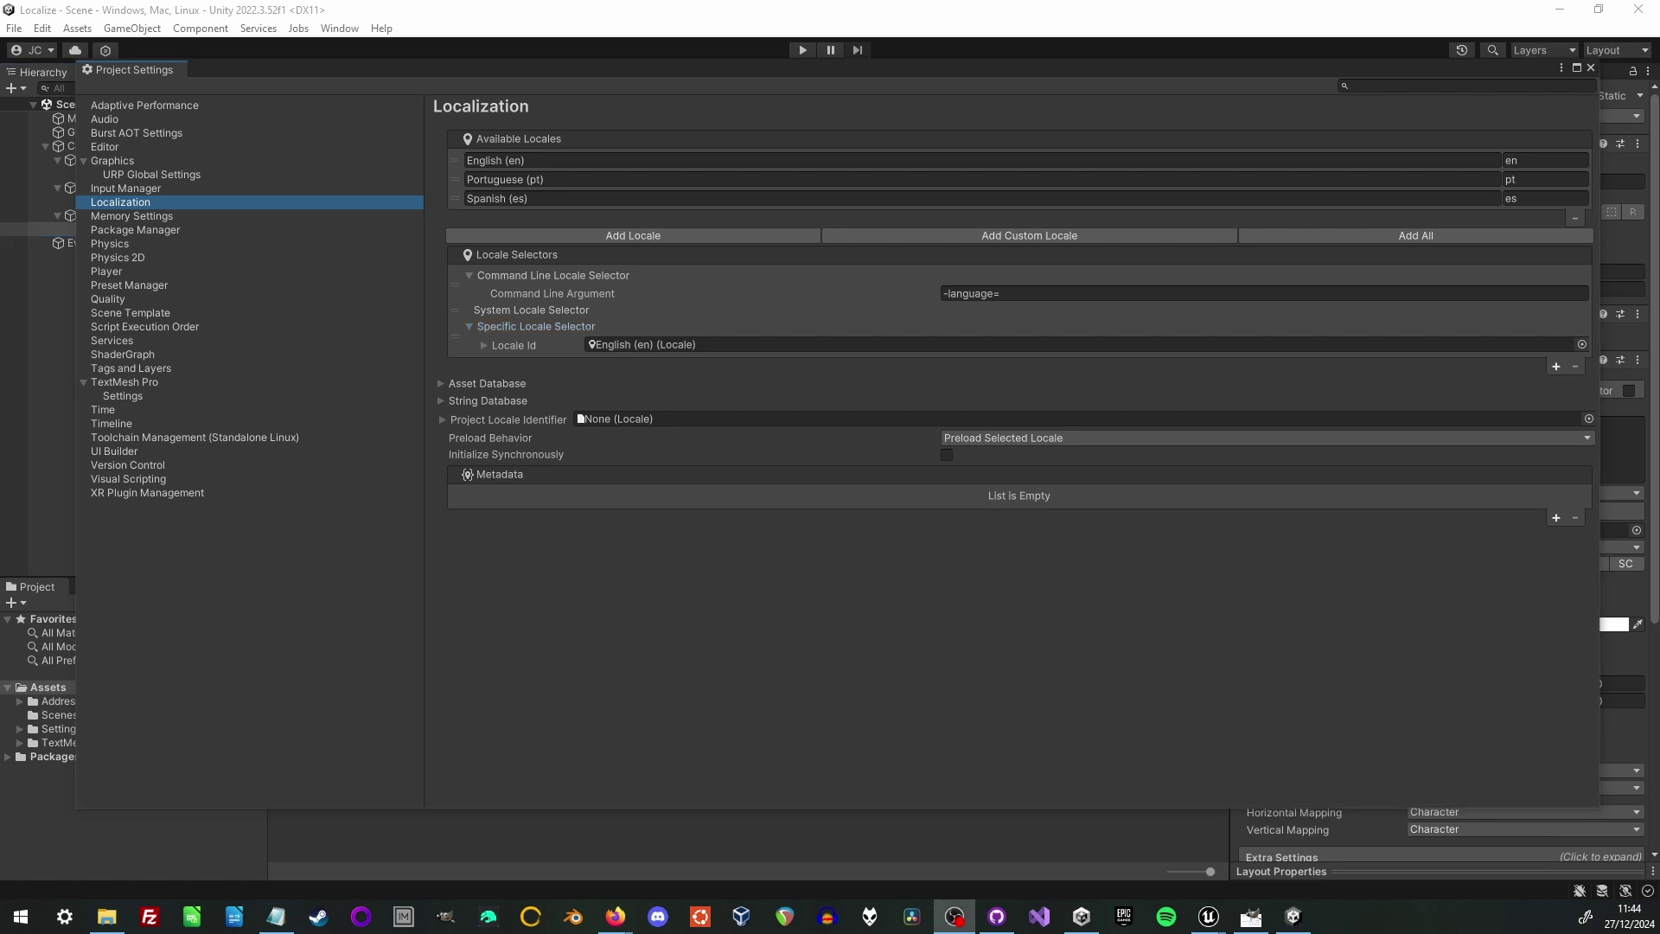
Step: Set the Project Locale Identifier to English (en) and close the Project Settings
left_click(1588, 418)
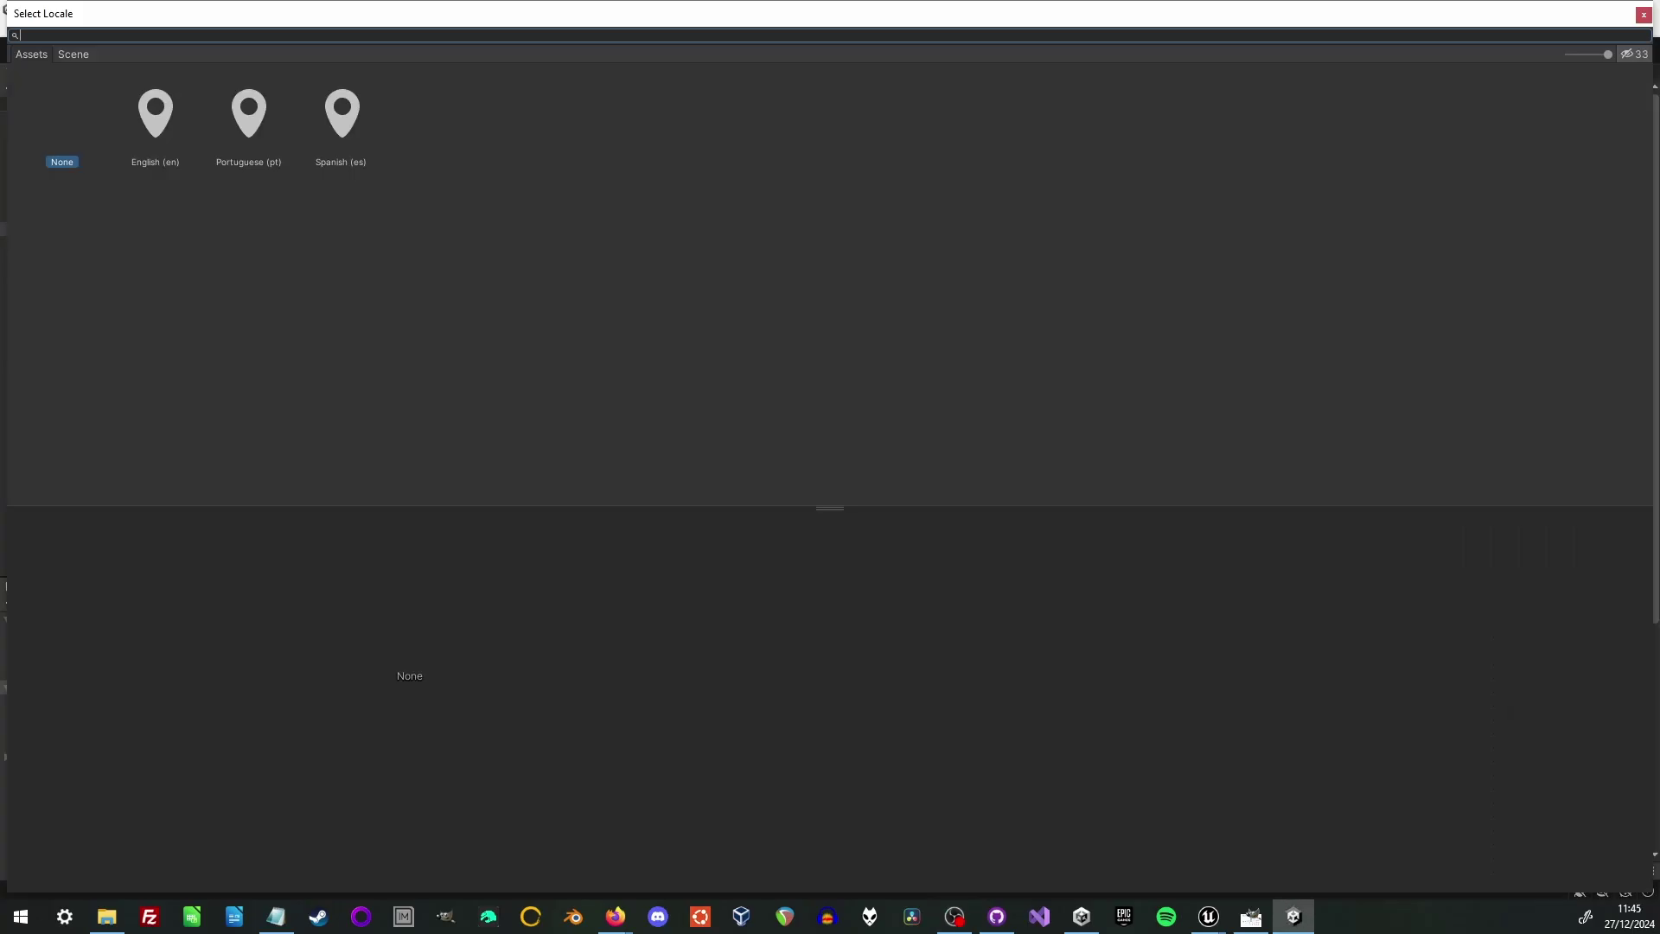
double_click(155, 122)
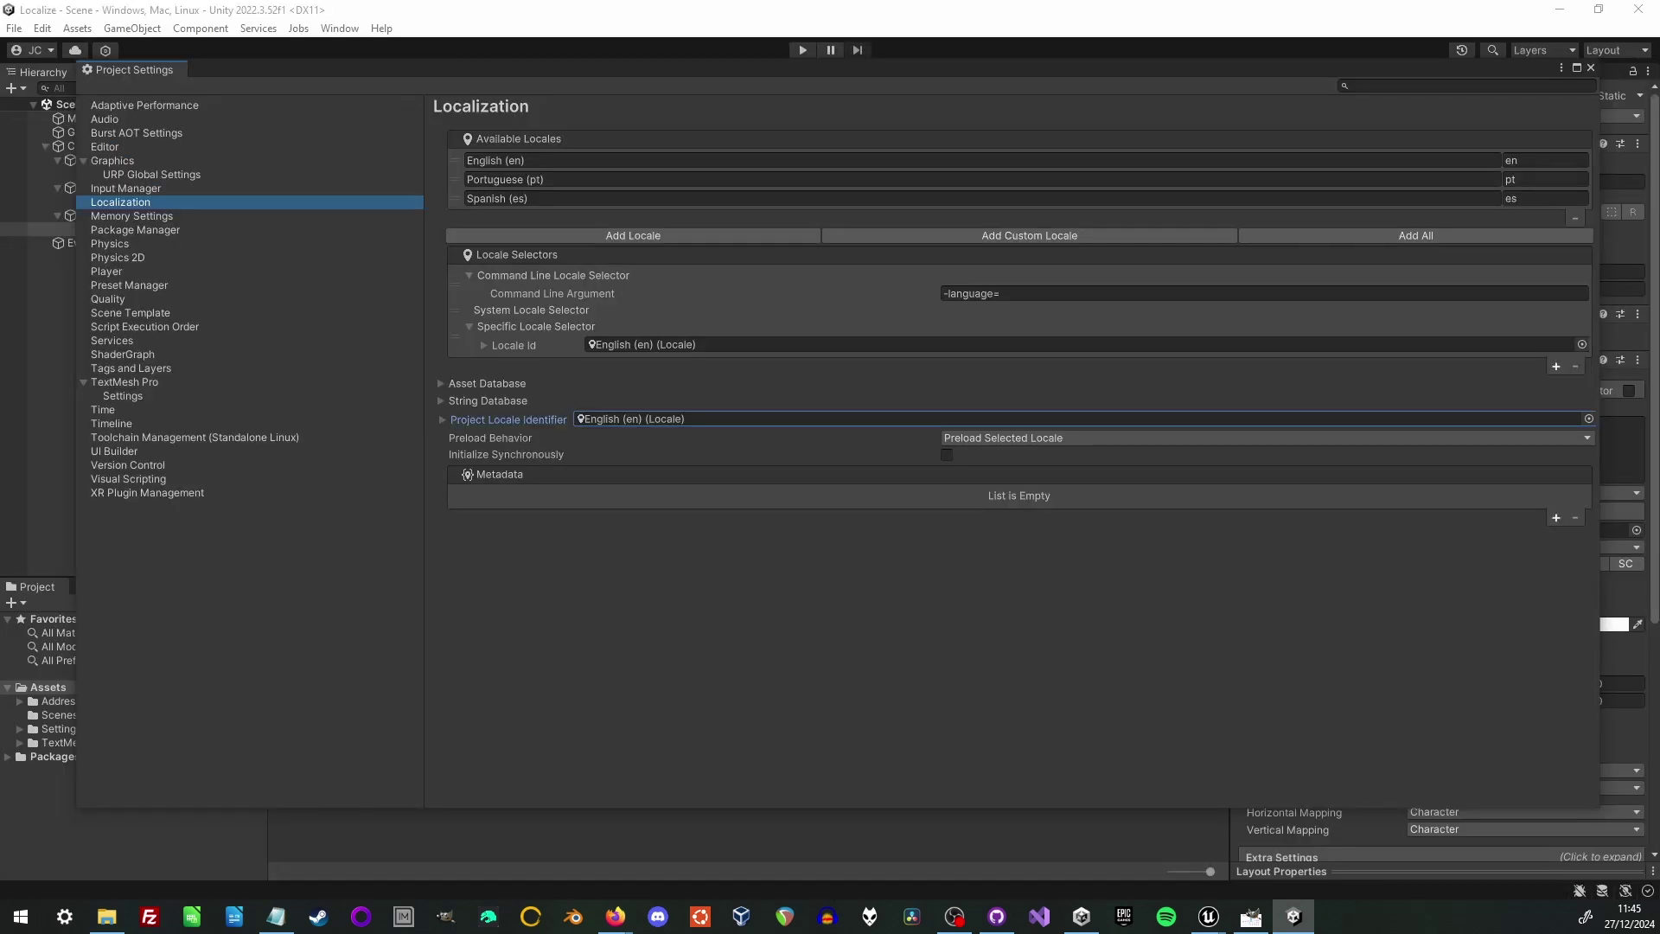
key("alt+Tab")
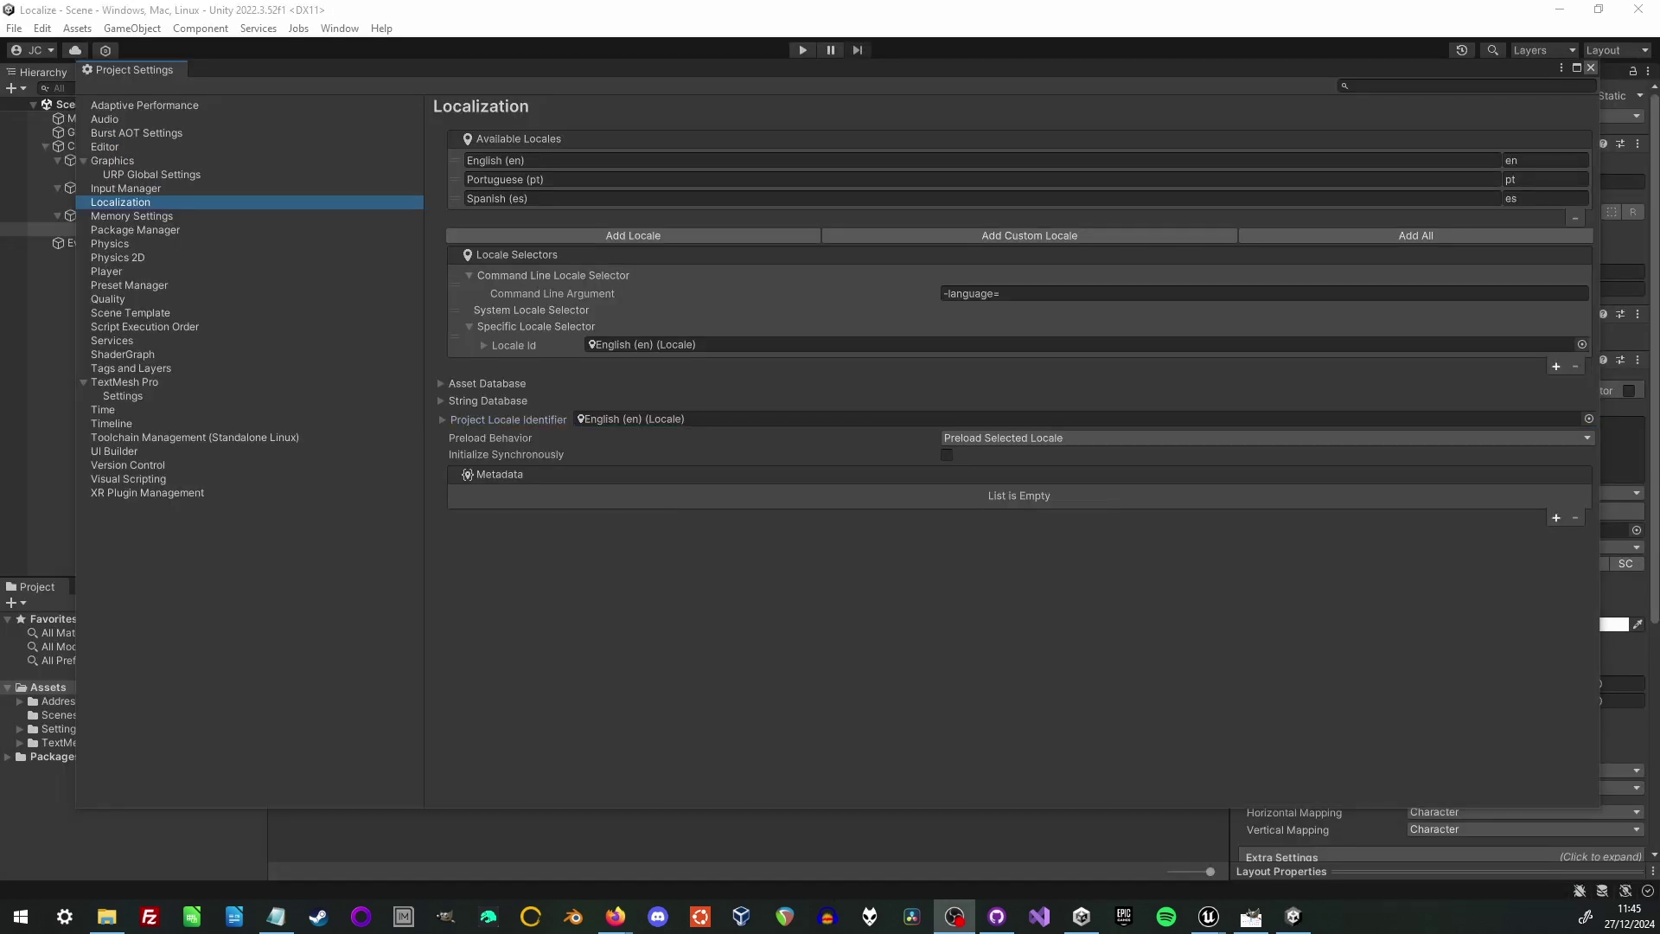
left_click(1590, 67)
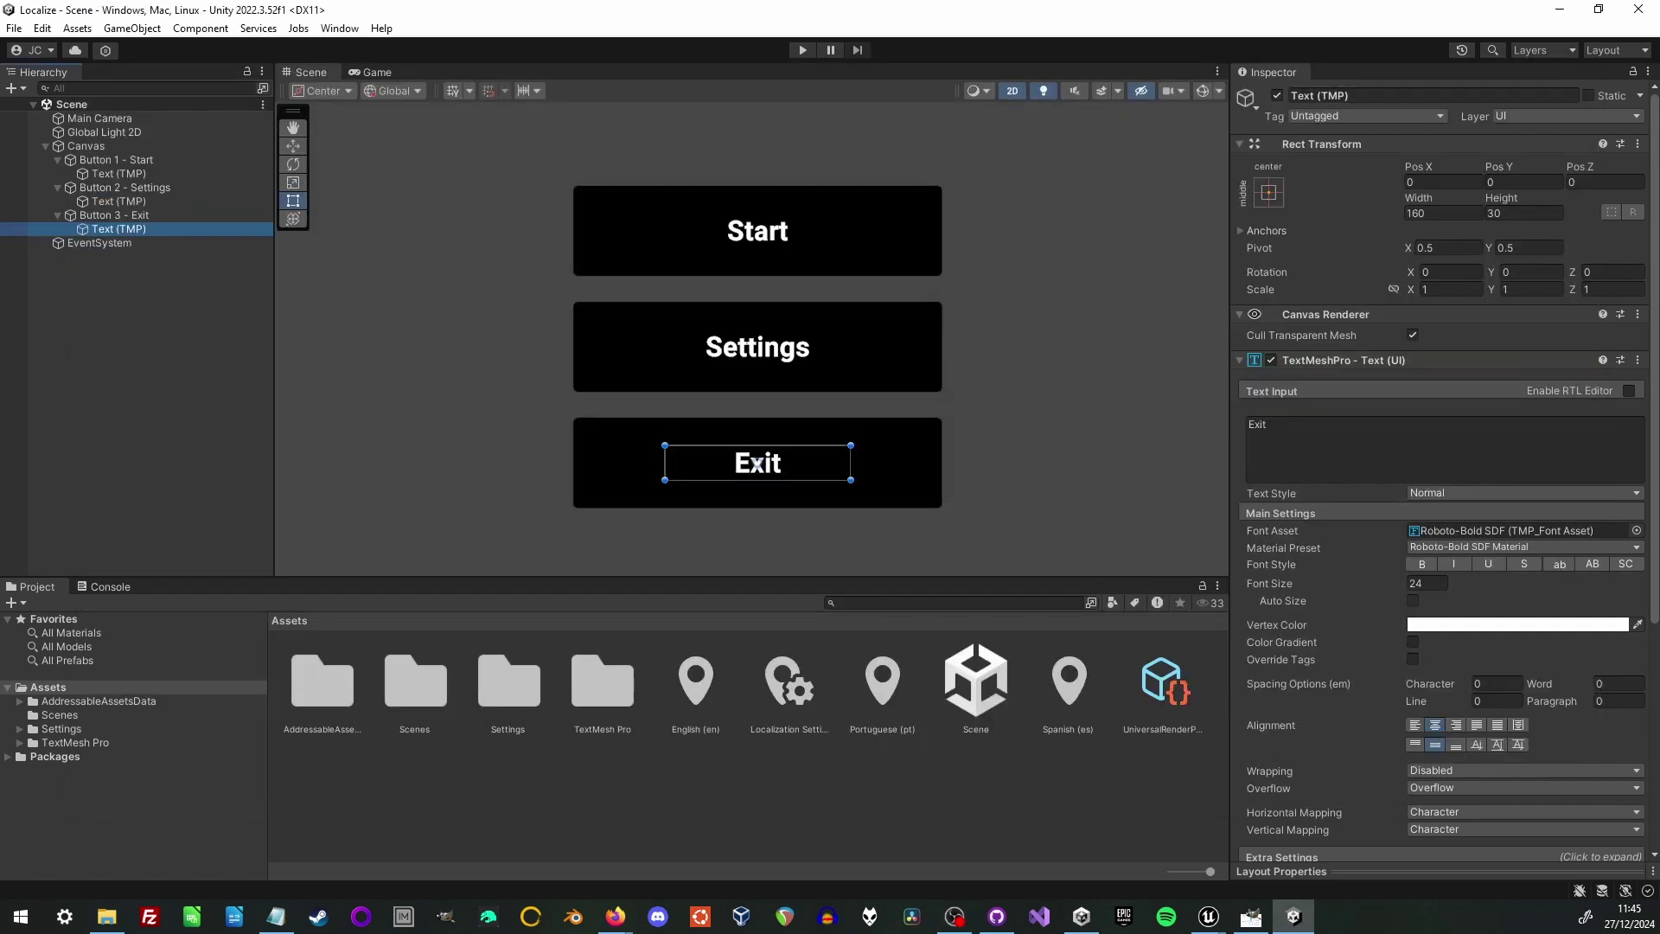
key("alt+Tab")
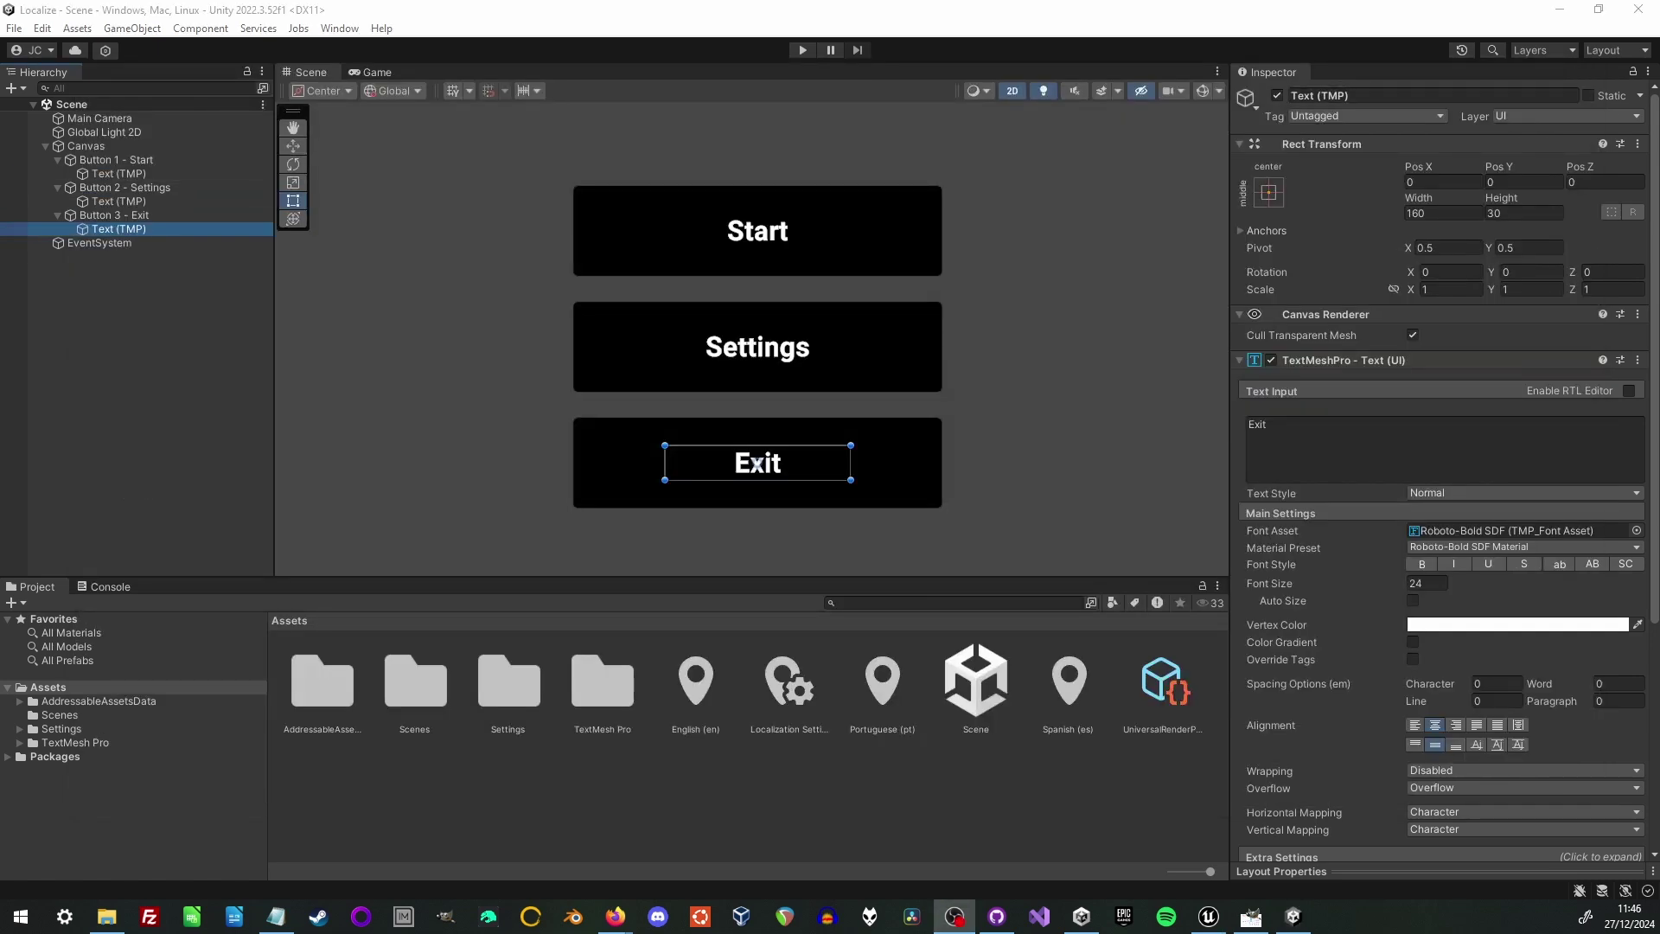
Step: Create a String Table Collection named Translation Table for the English, Portuguese and Spanish locales in the Assets folder, and close the Localization Tables window
left_click(339, 27)
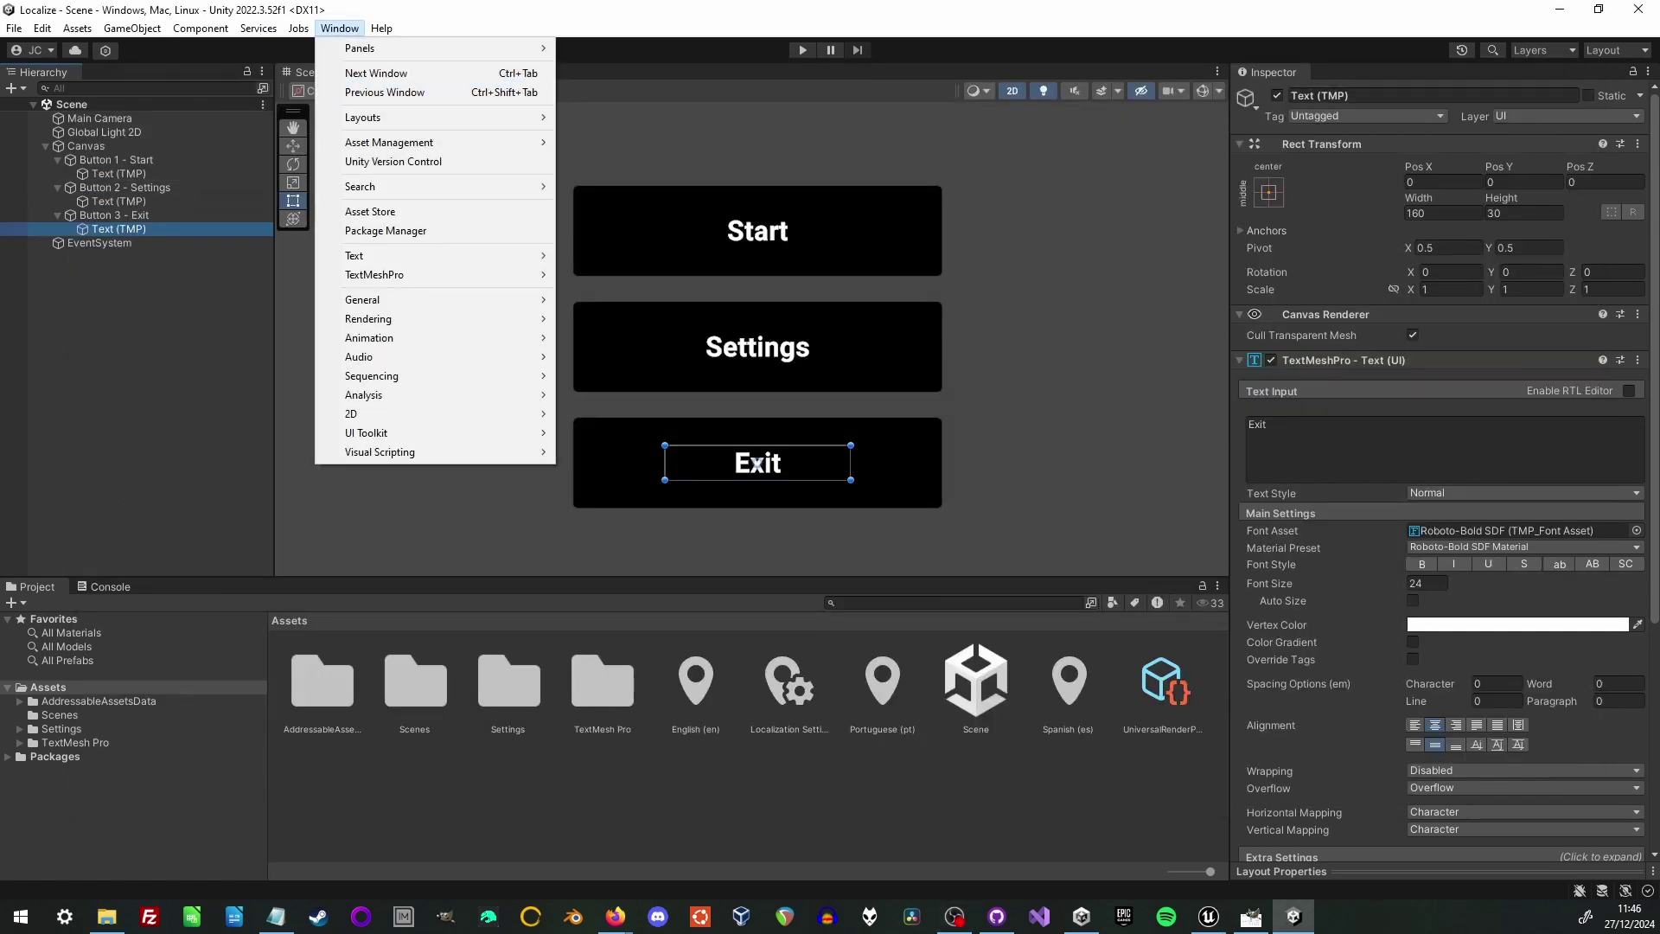
mouse_move(434, 142)
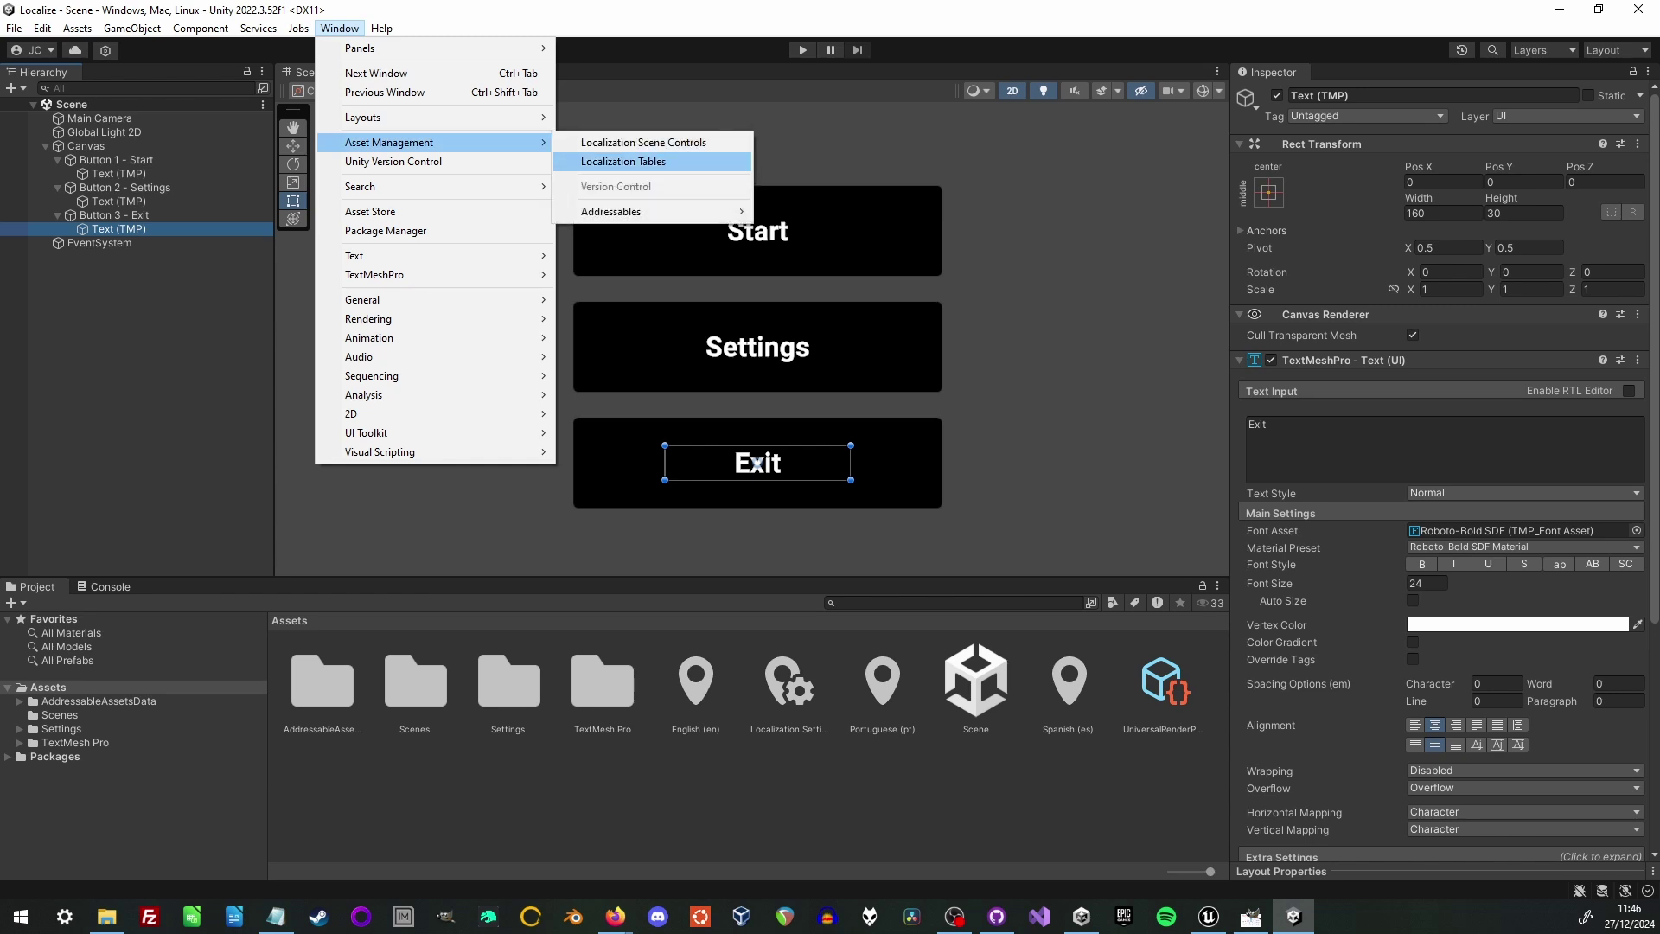
left_click(622, 162)
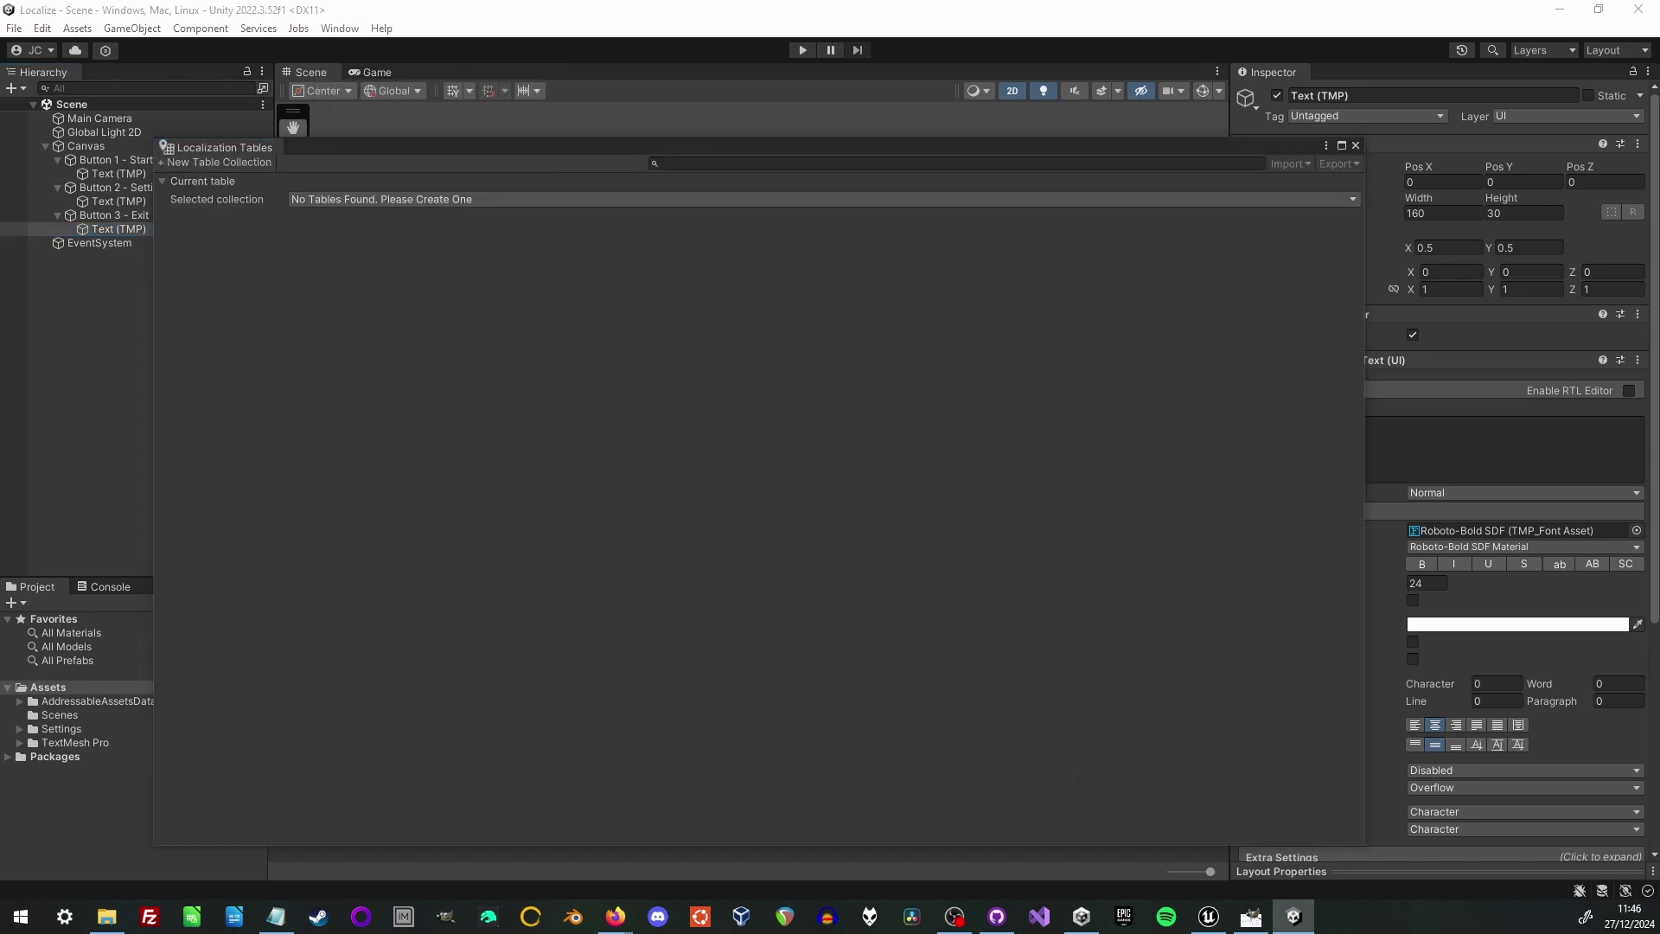
left_click(219, 162)
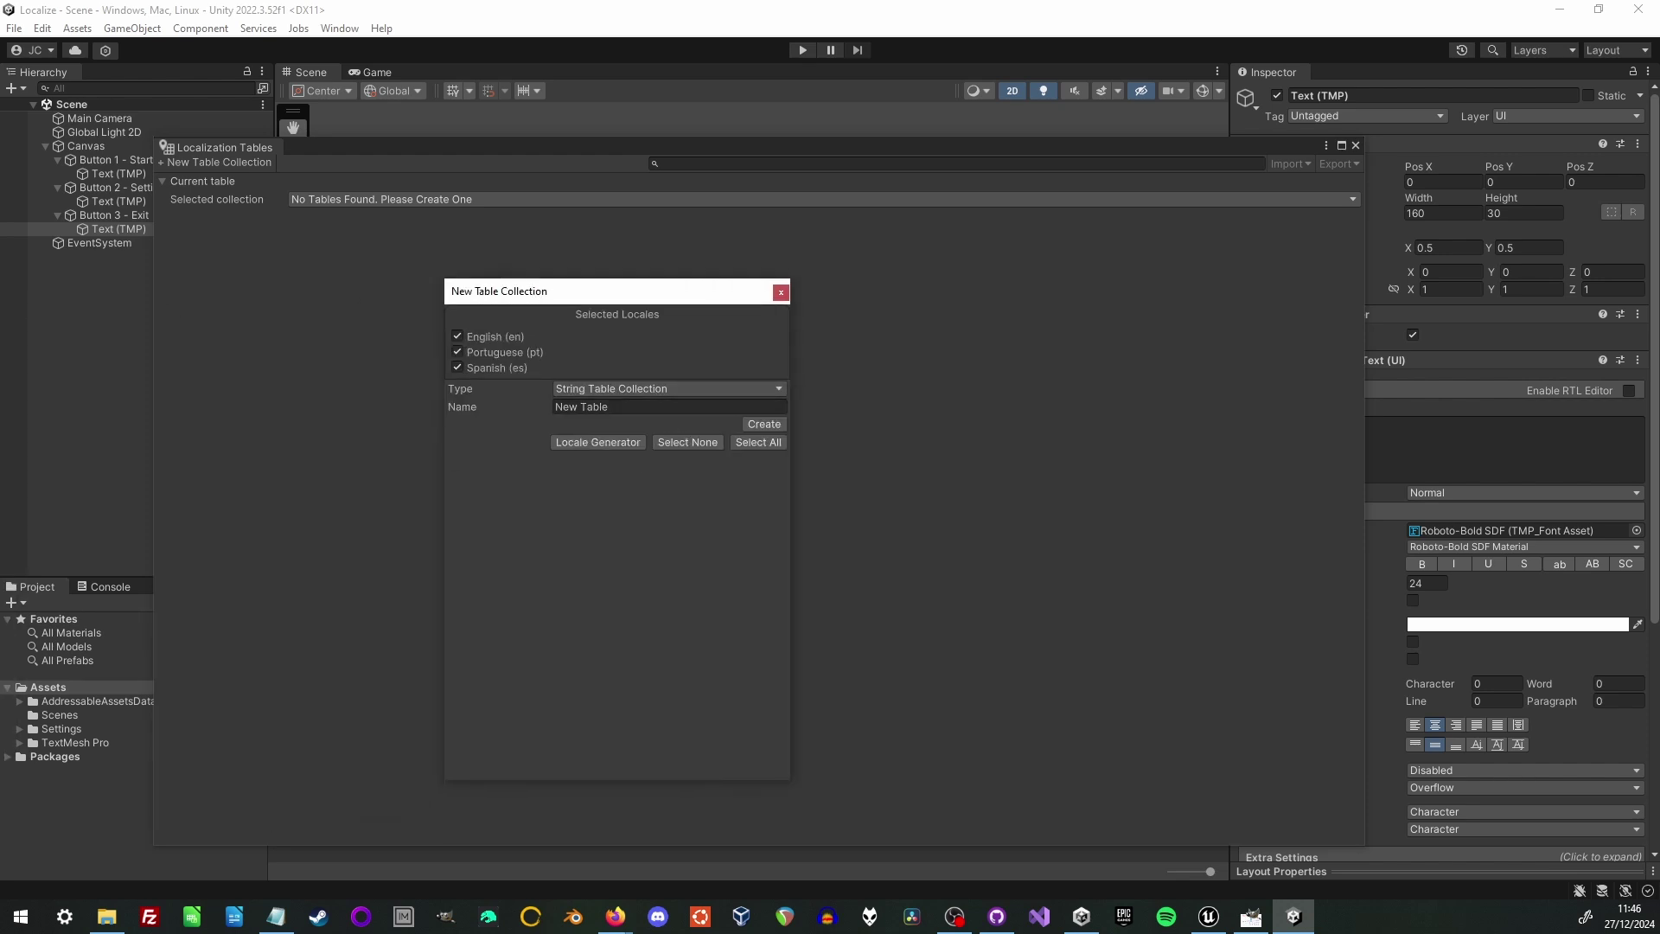
left_click(581, 407)
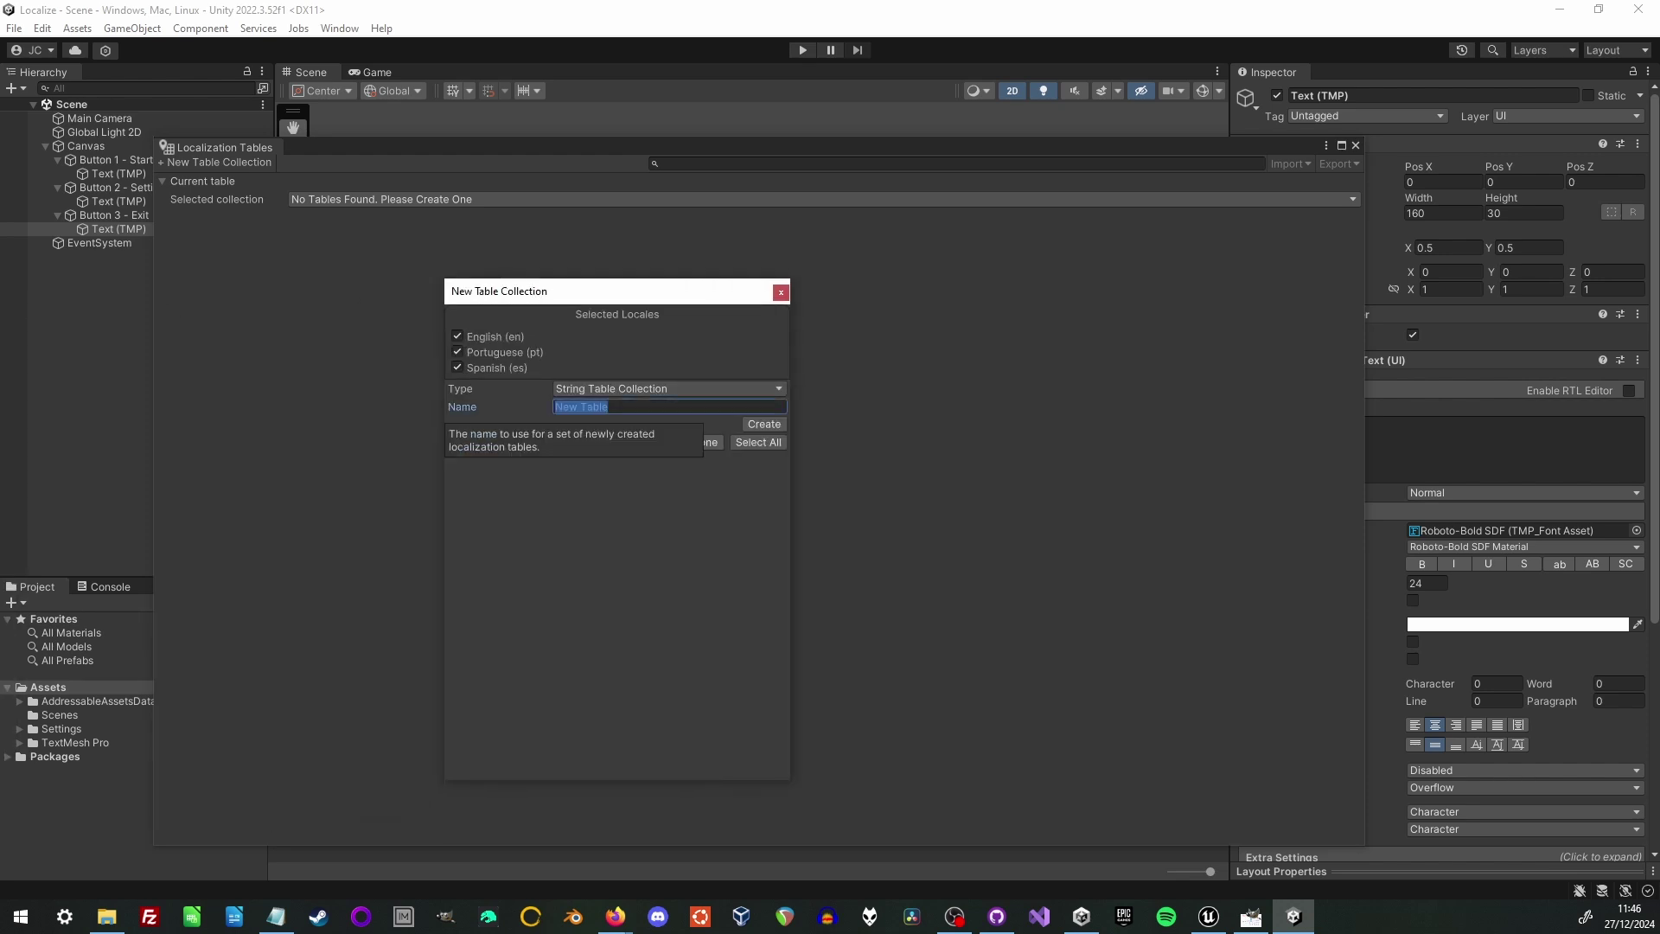
type("Translation Table")
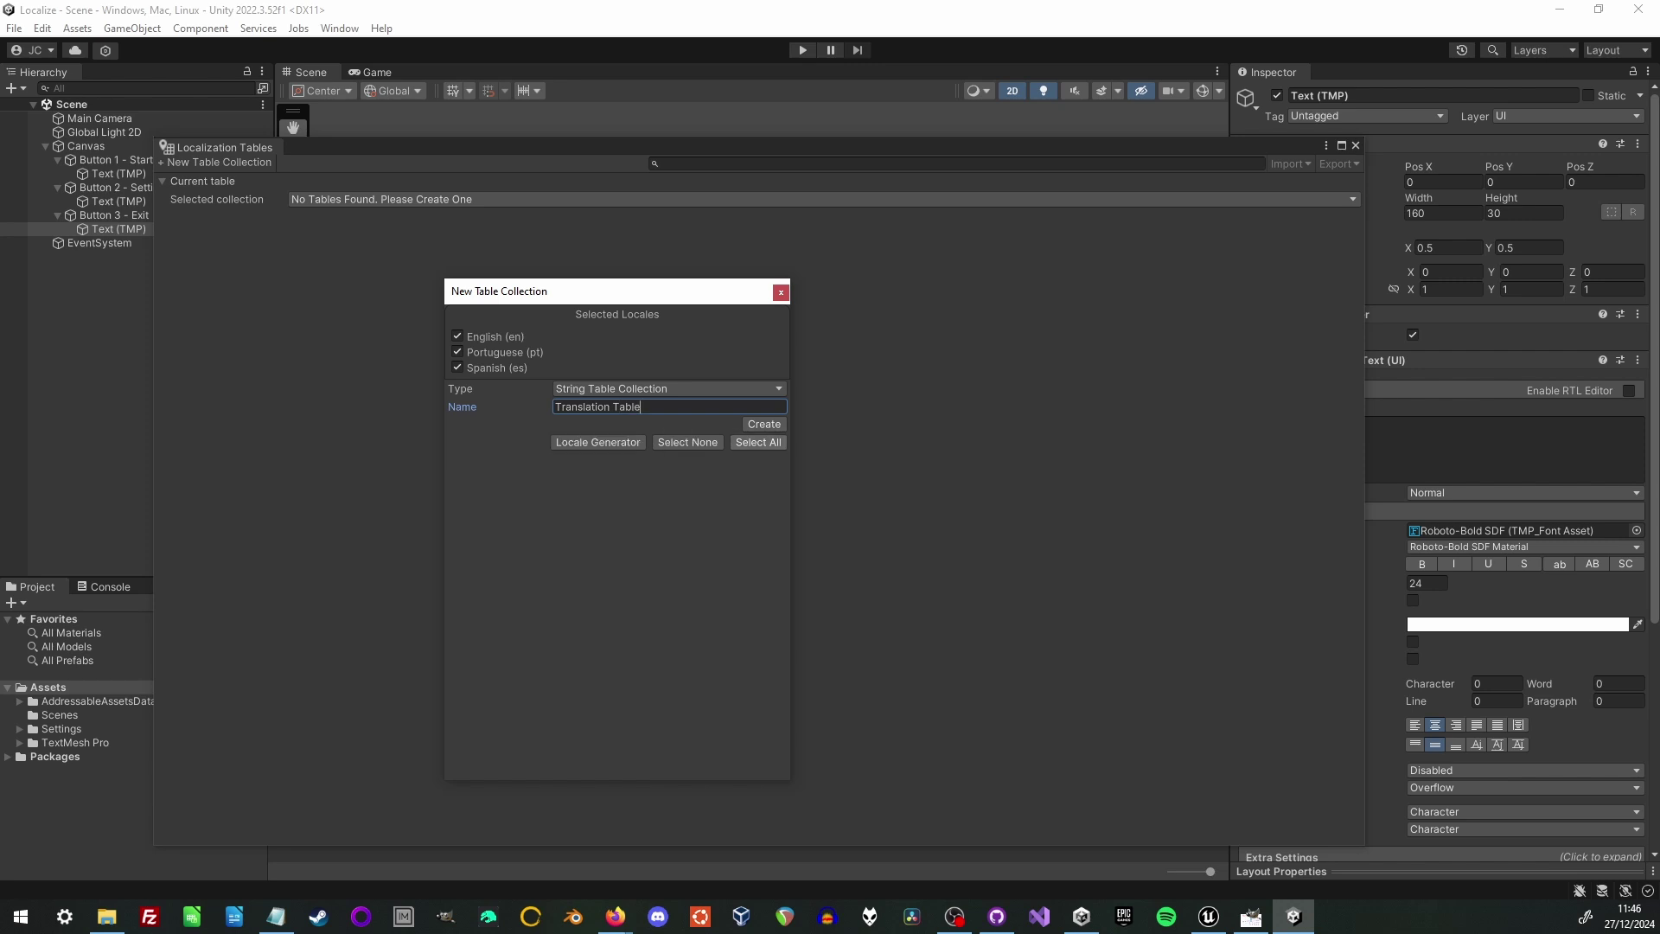
left_click(764, 424)
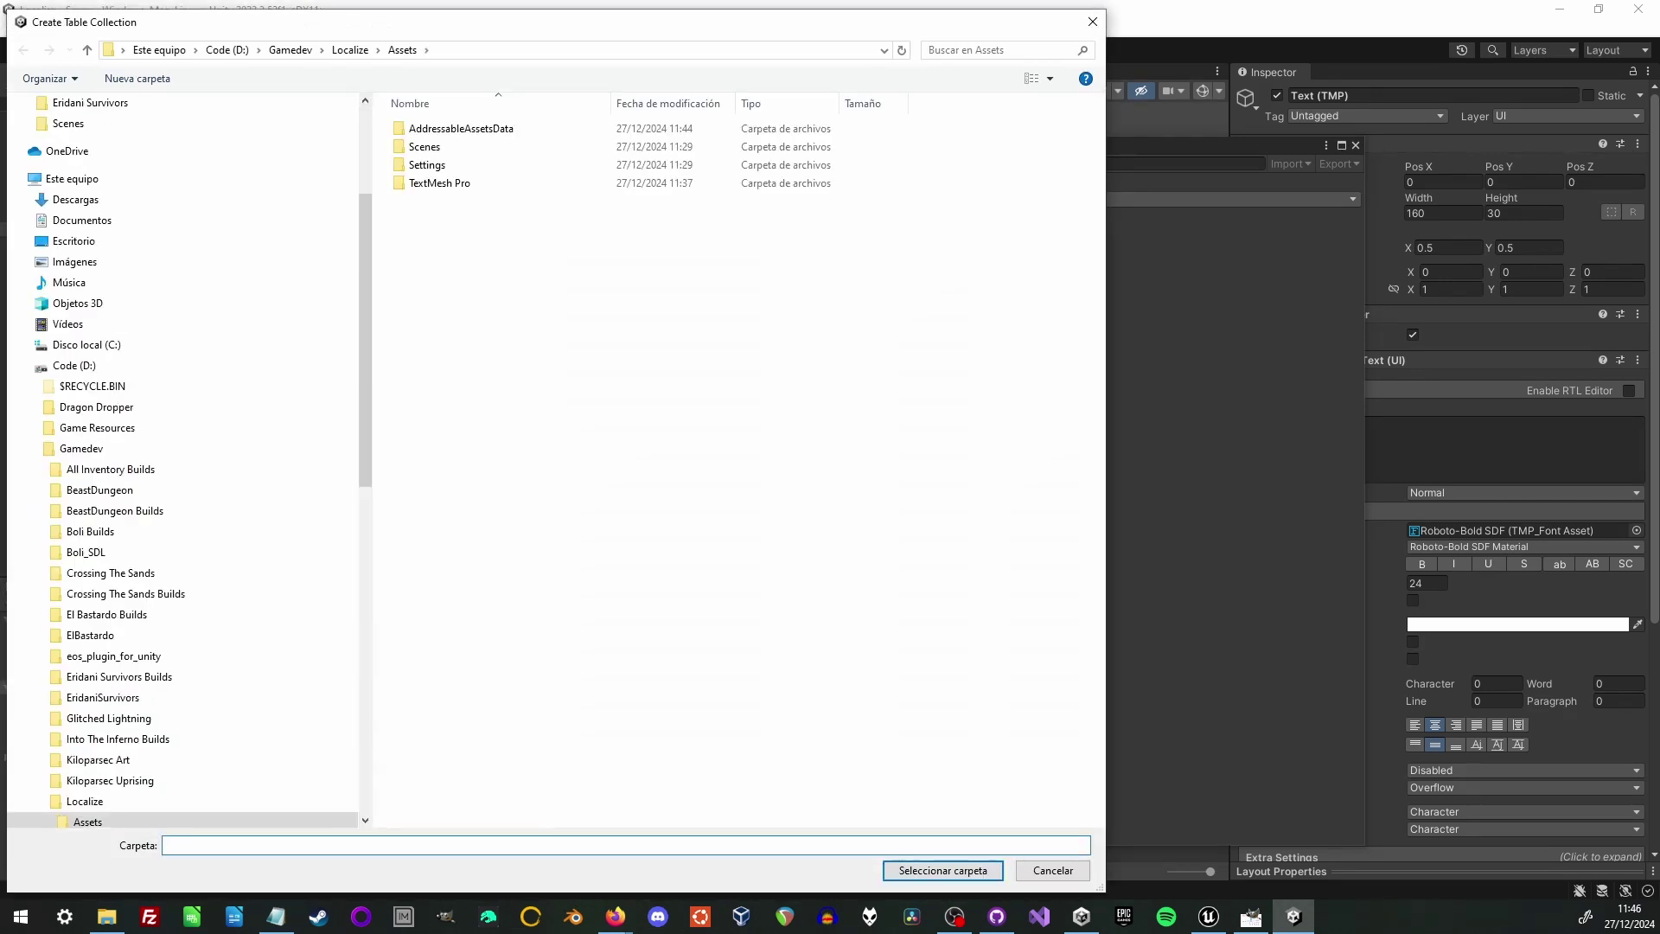
left_click(943, 870)
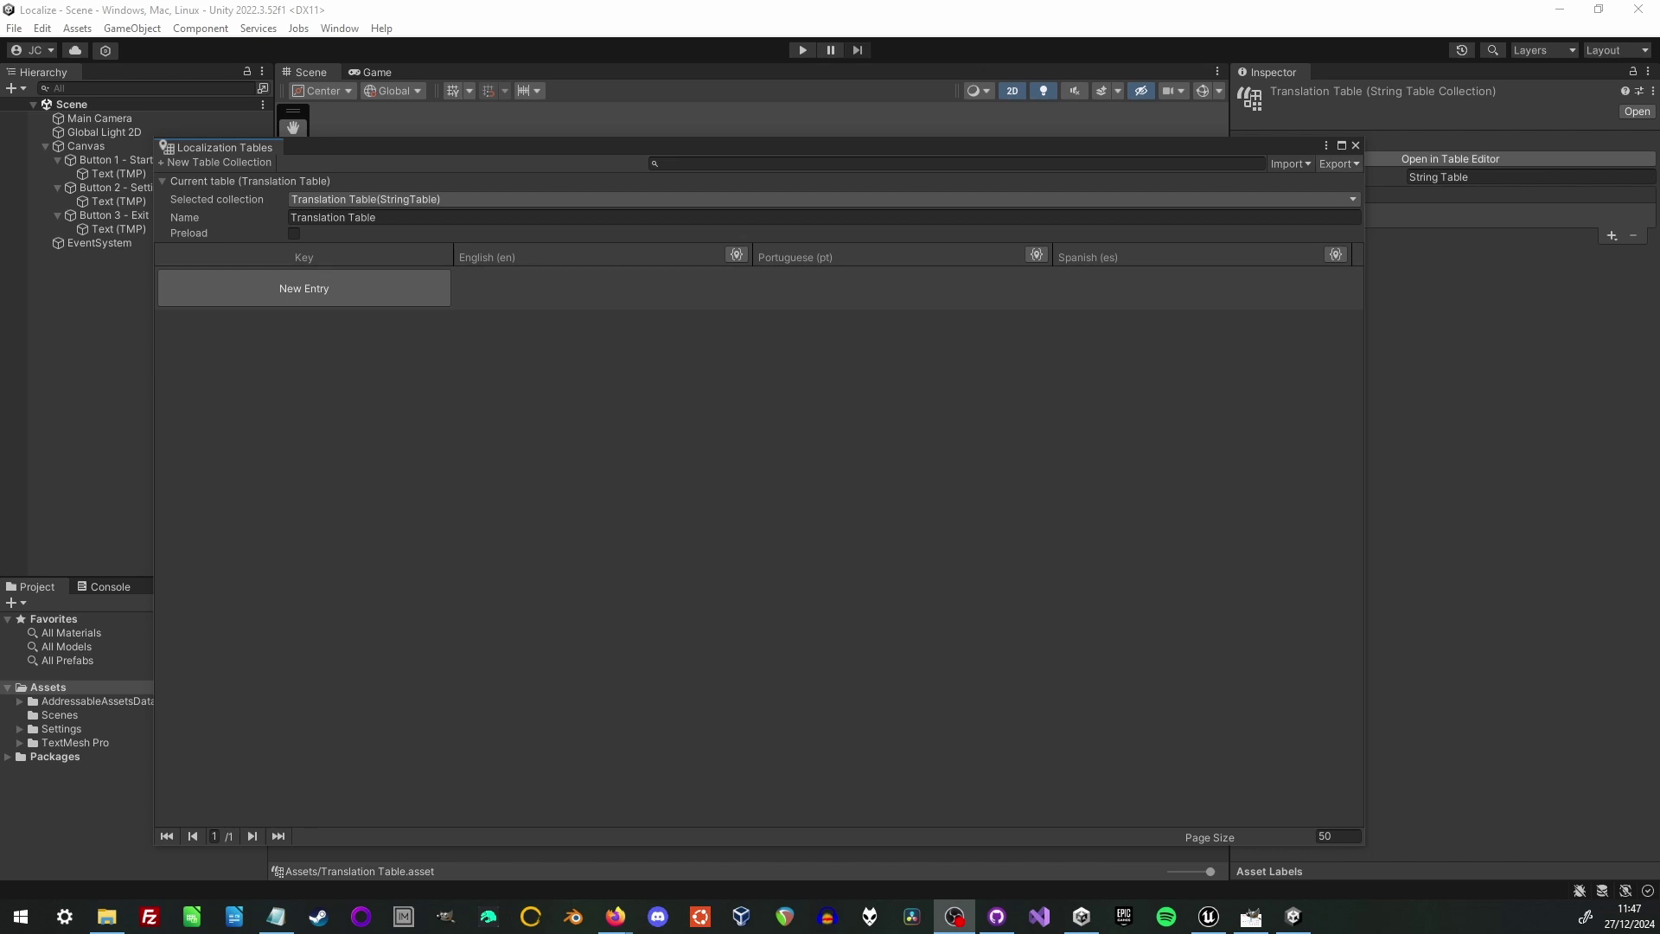
left_click(1355, 145)
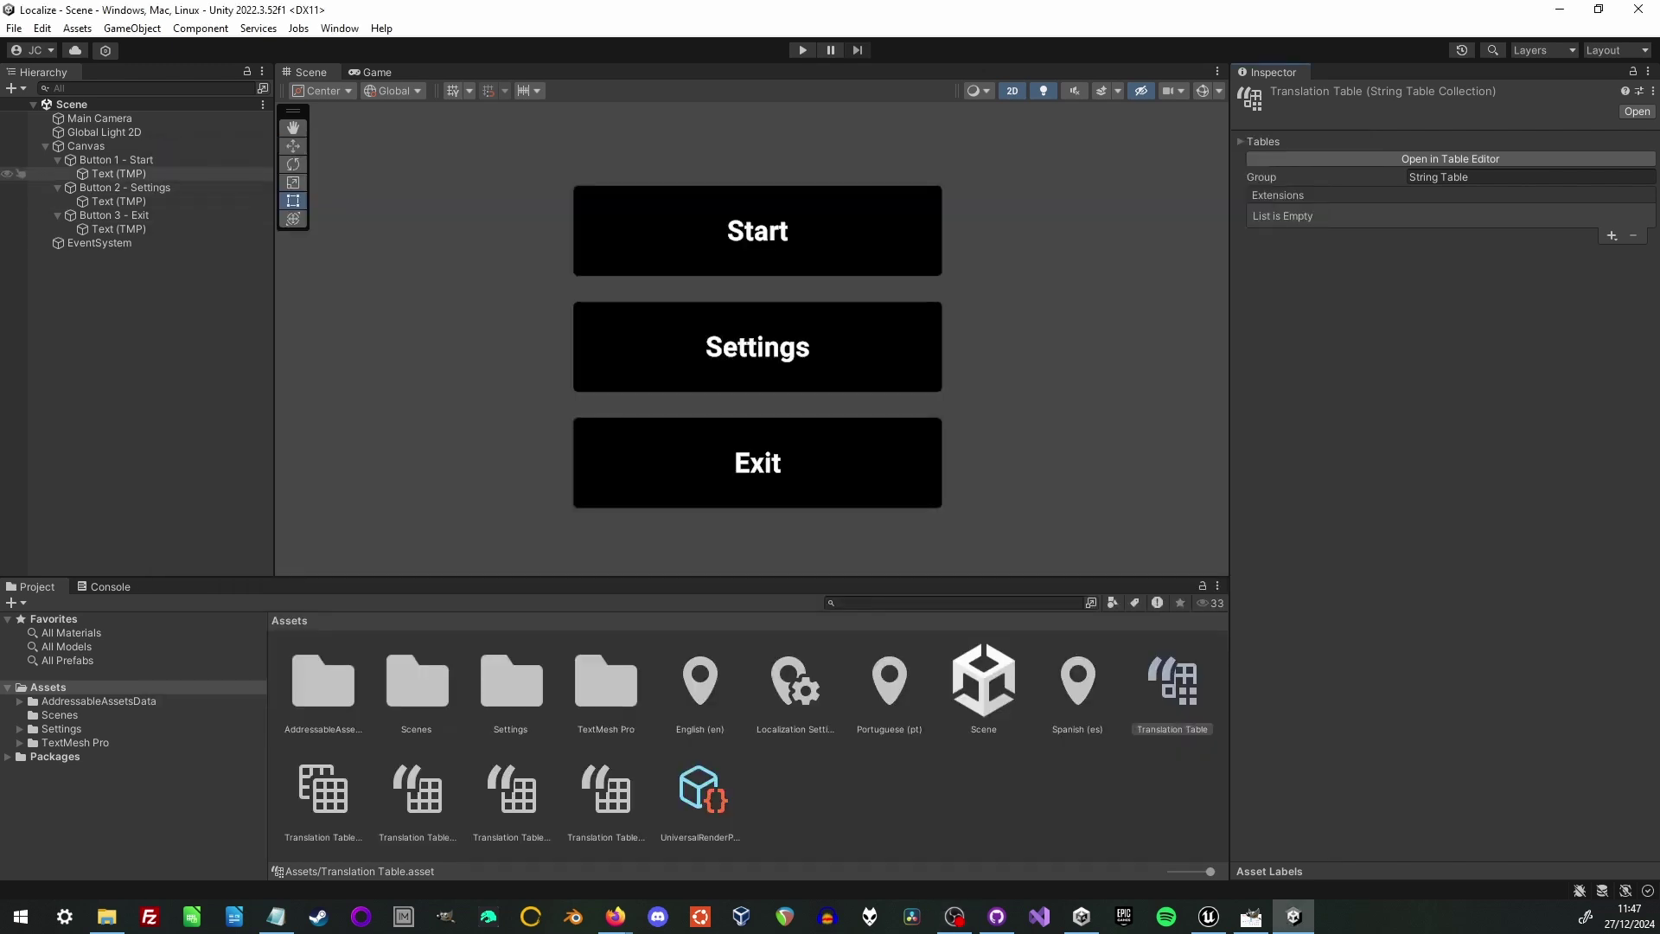
Step: Add a Localize String Event component to the Start button's Text (TMP) object
left_click(119, 173)
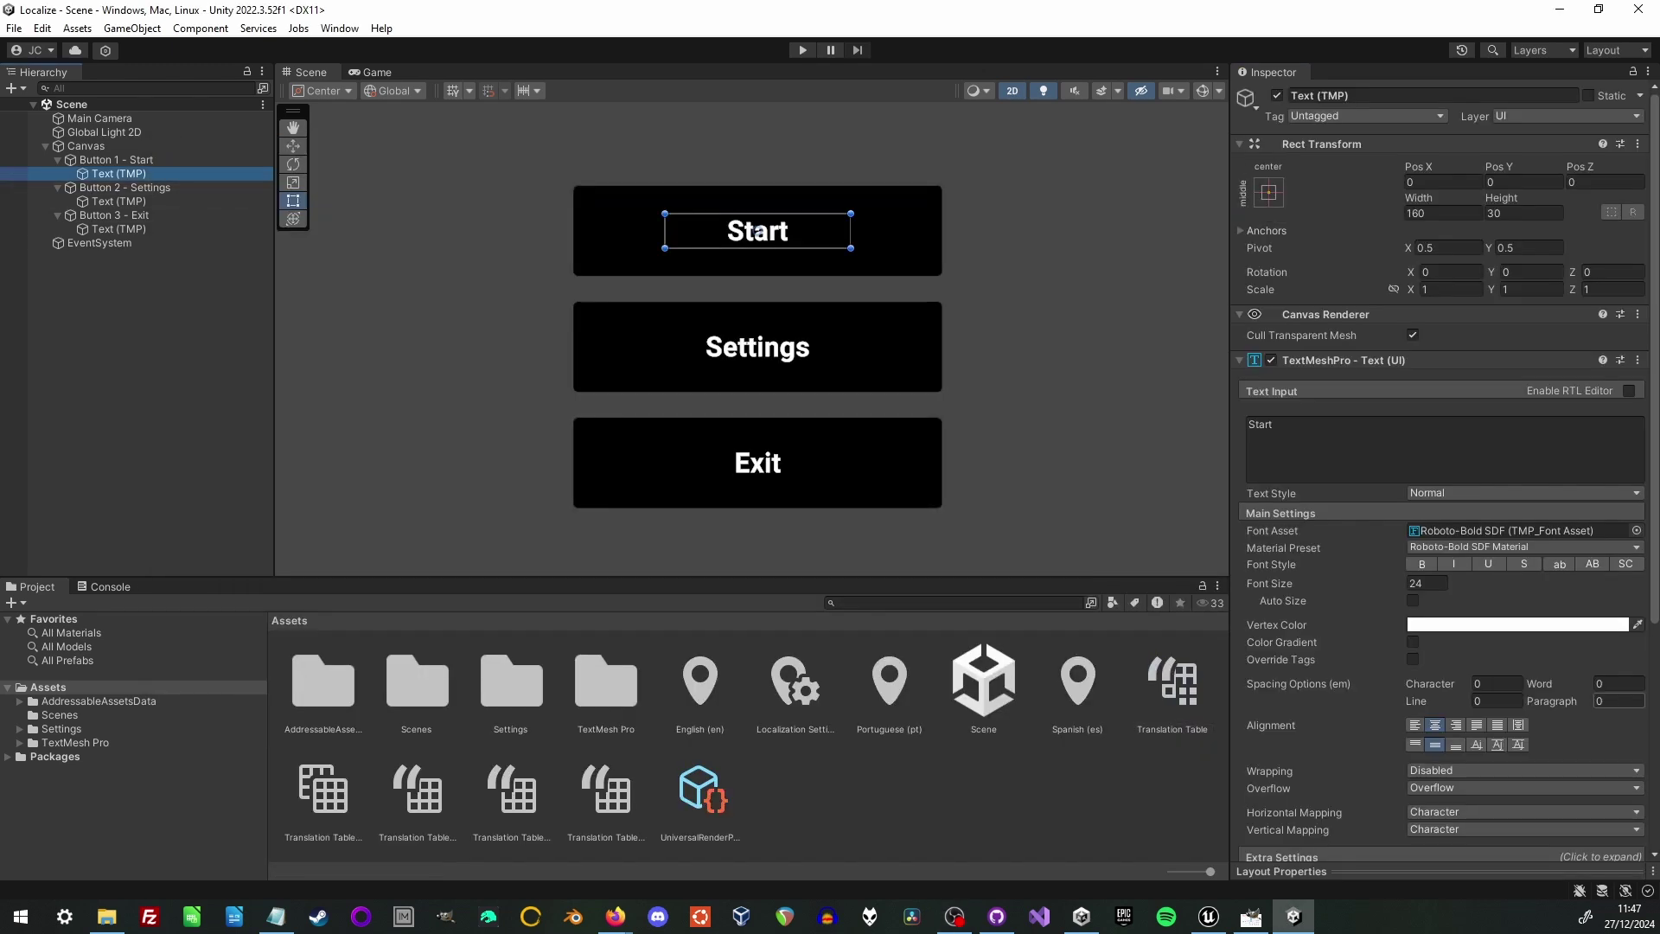
scroll(1618, 692, "down", 4)
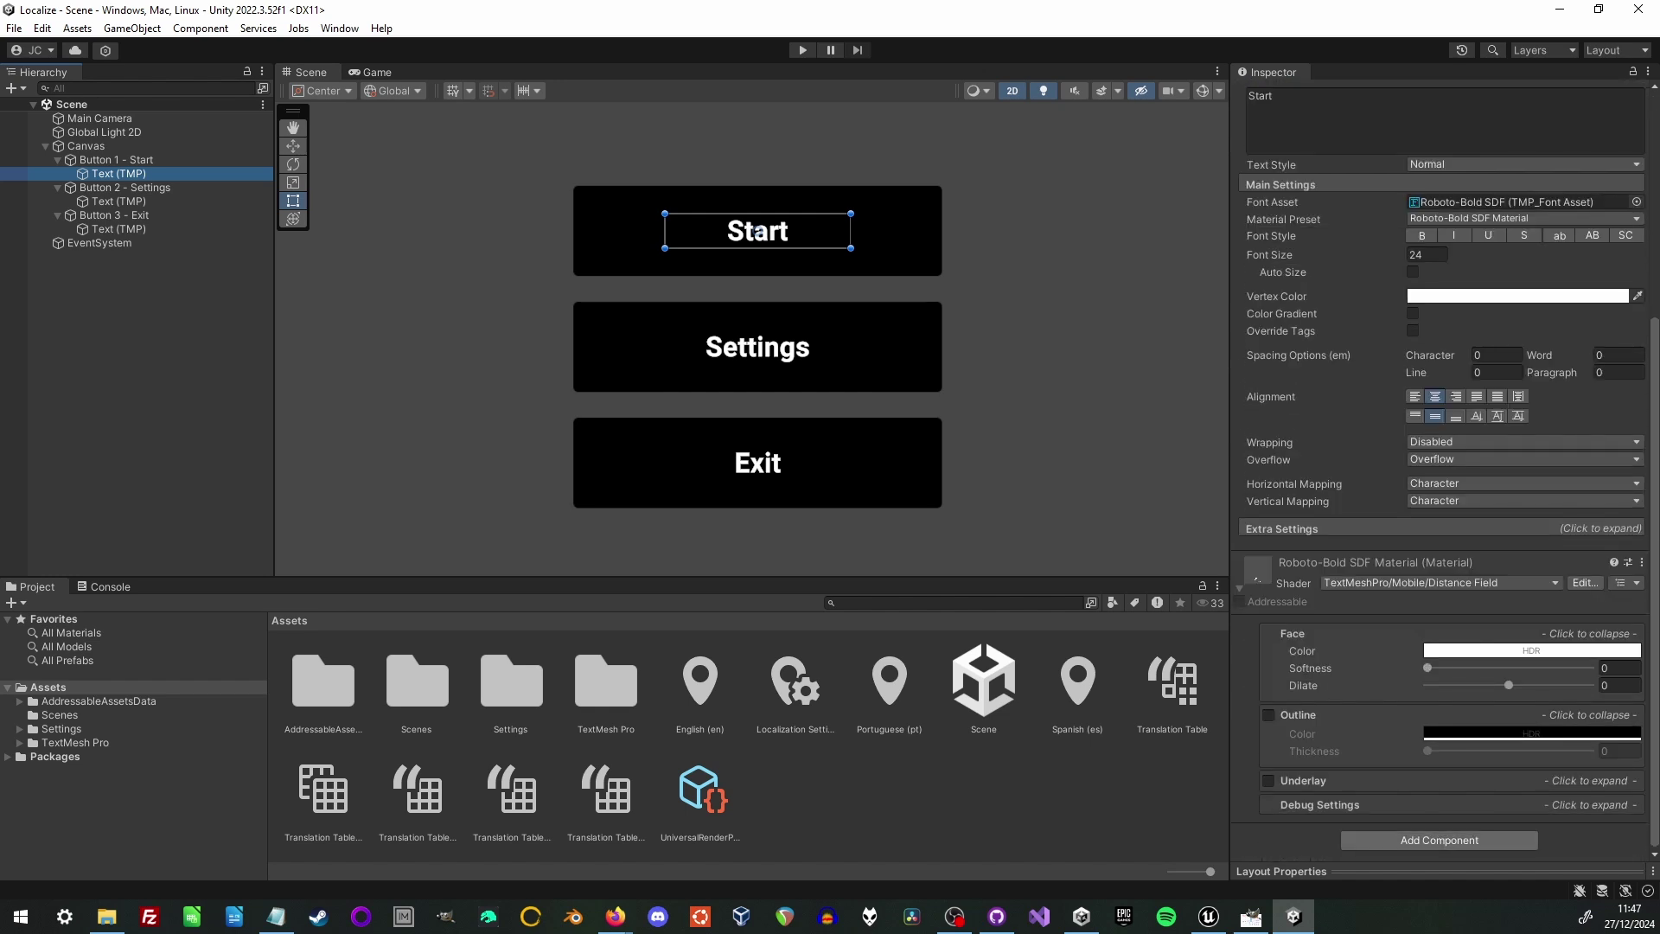
left_click(1439, 841)
left_click(1392, 638)
key("Down")
key("Down")
key("Down")
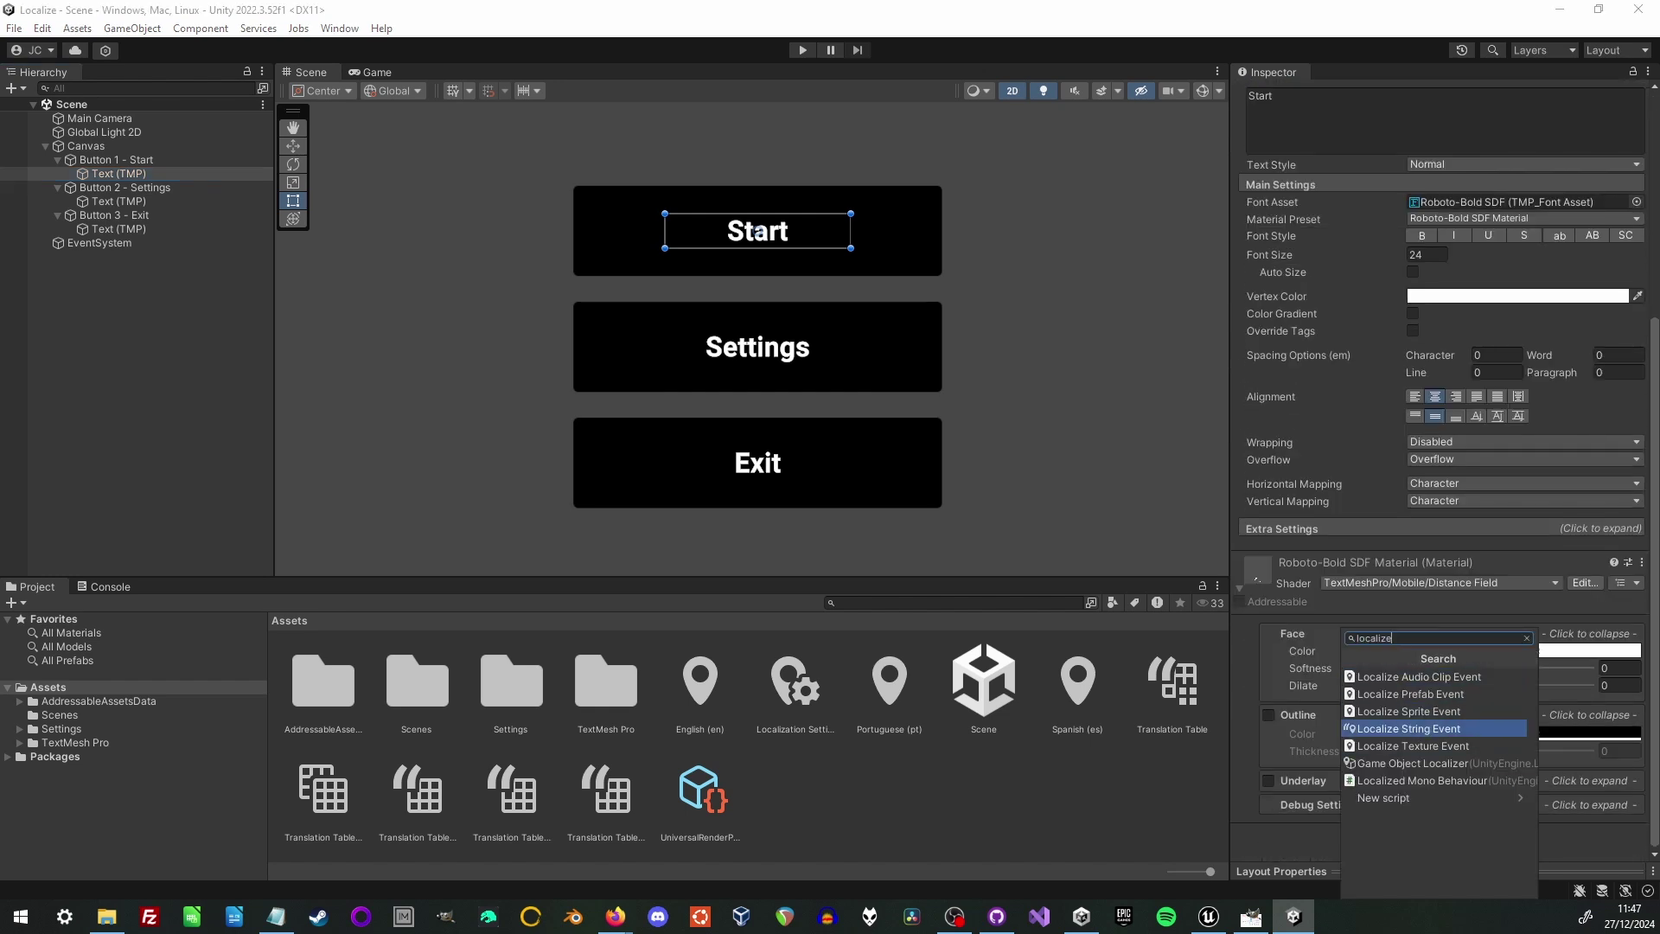
key("Return")
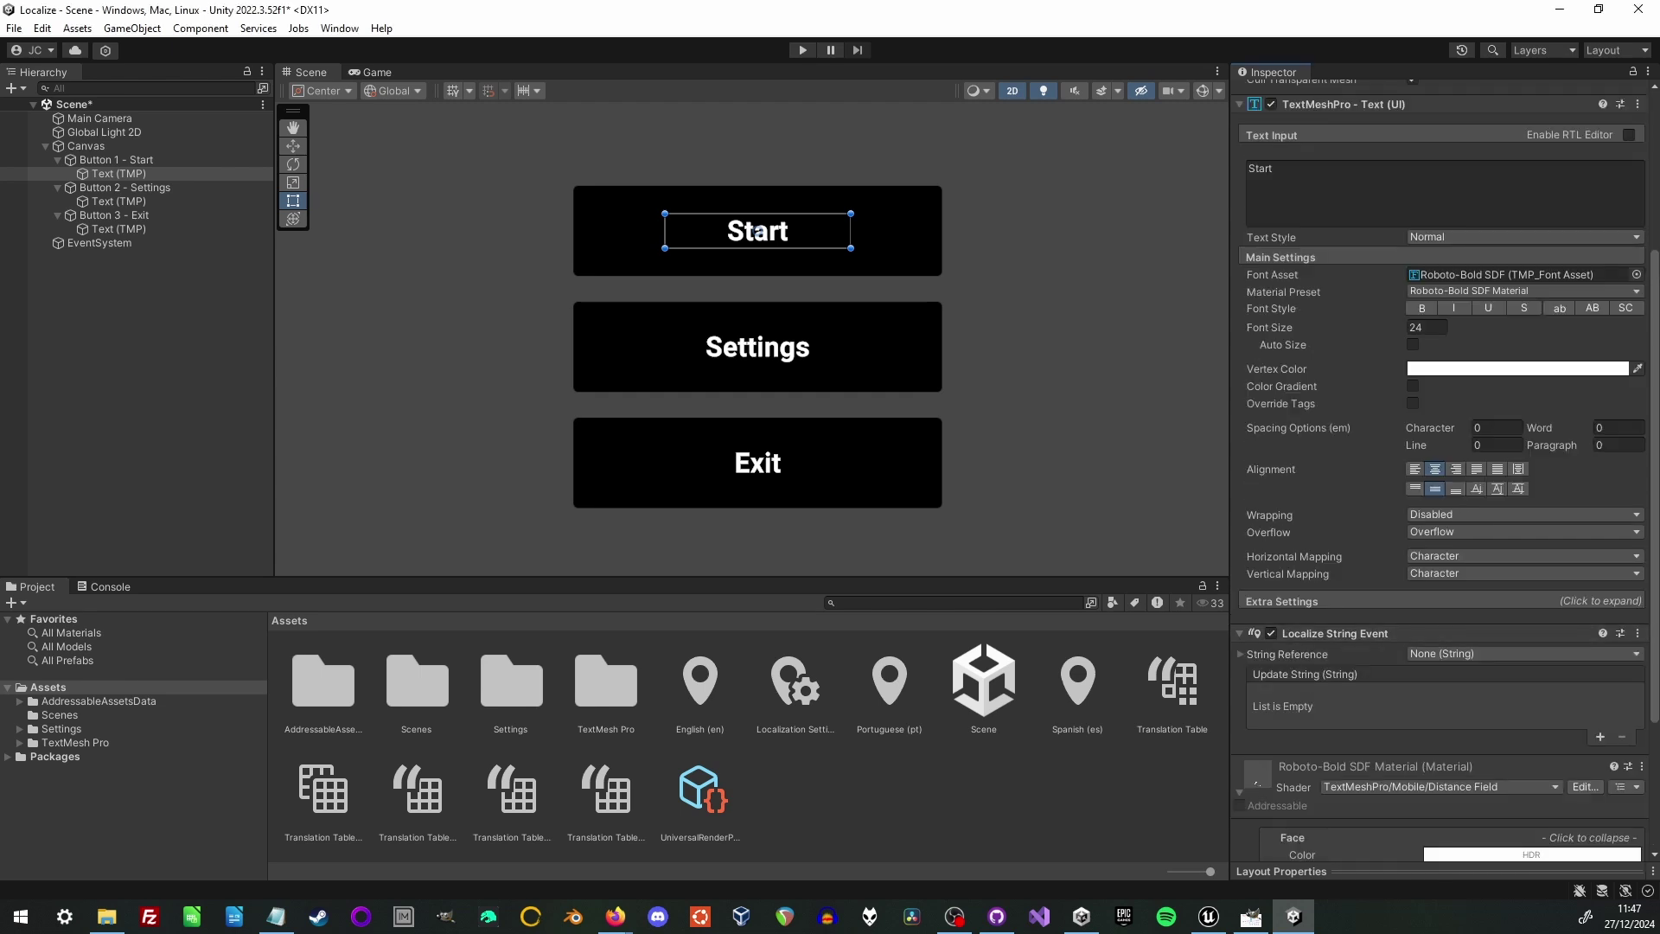
Step: Add an Update String event to the Start text that targets its own Text (TMP) with the dynamic TextMeshProUGUI.text function
left_click(1599, 737)
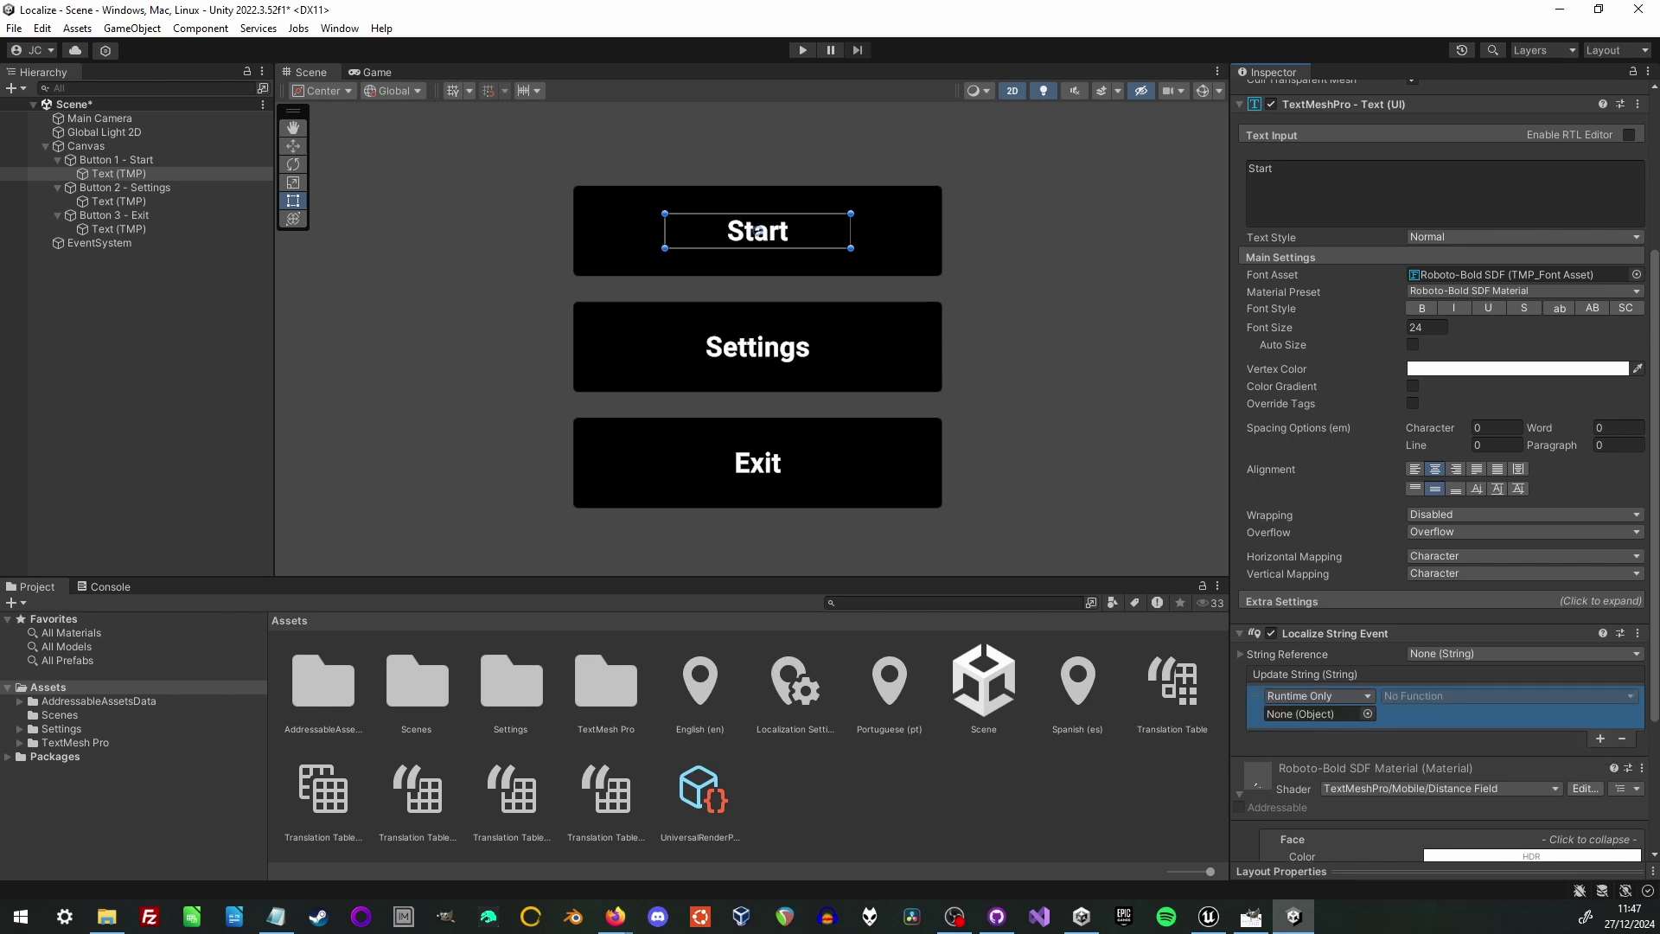
left_click_drag(119, 173, 1312, 714)
left_click(1504, 696)
mouse_move(1471, 797)
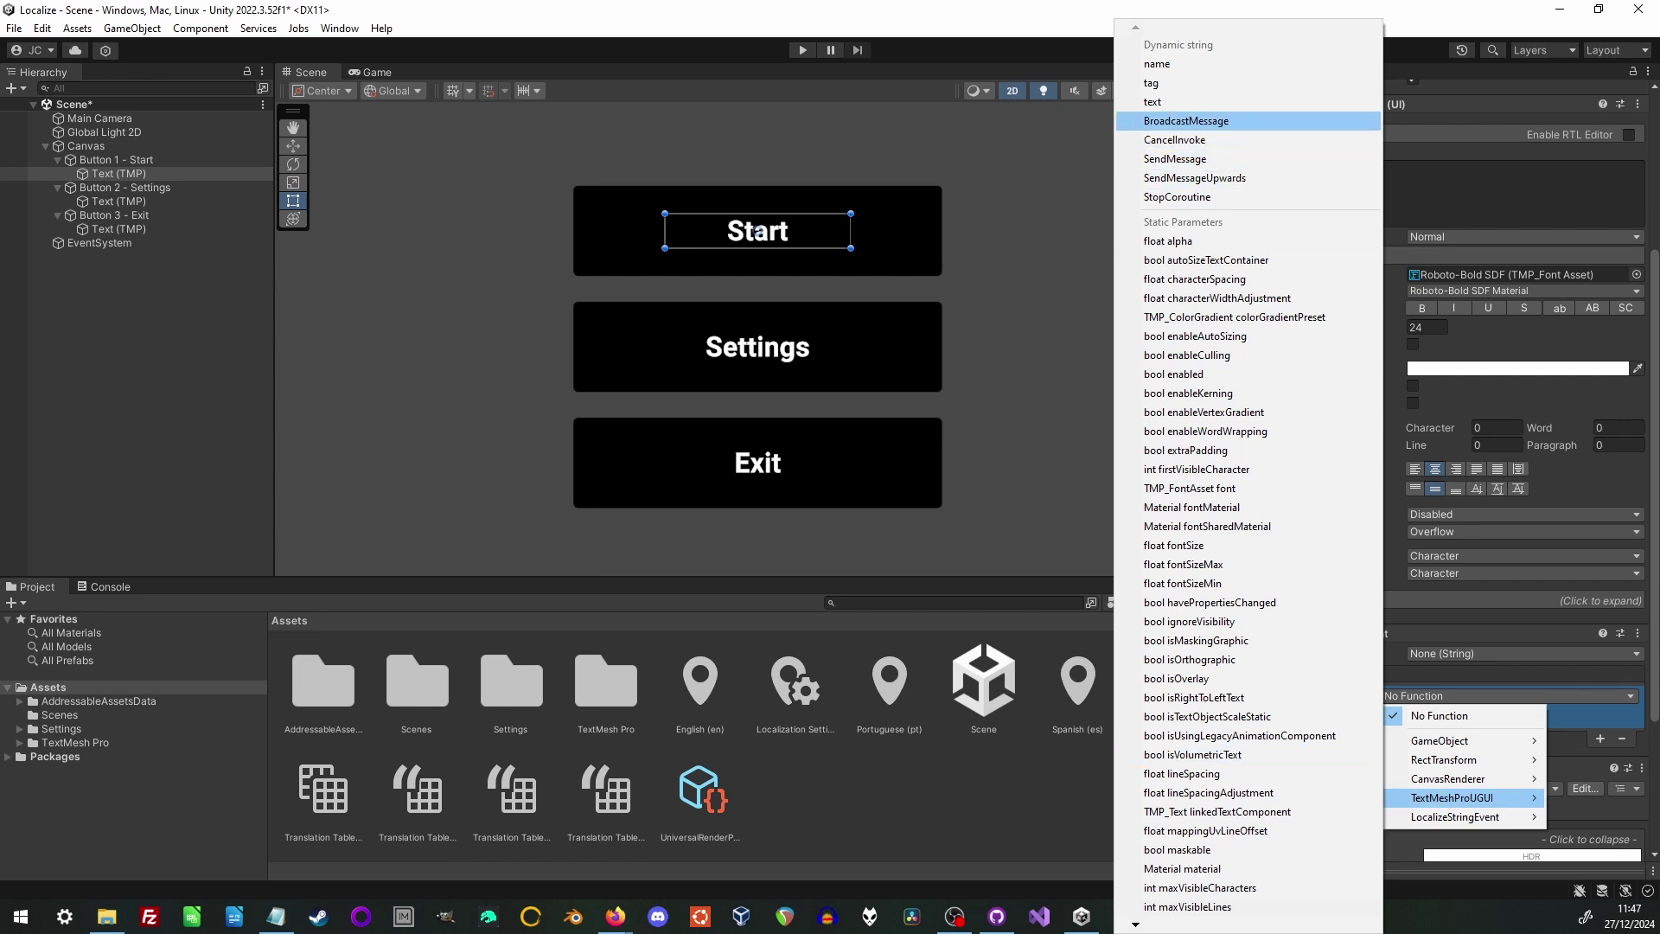
left_click(1153, 102)
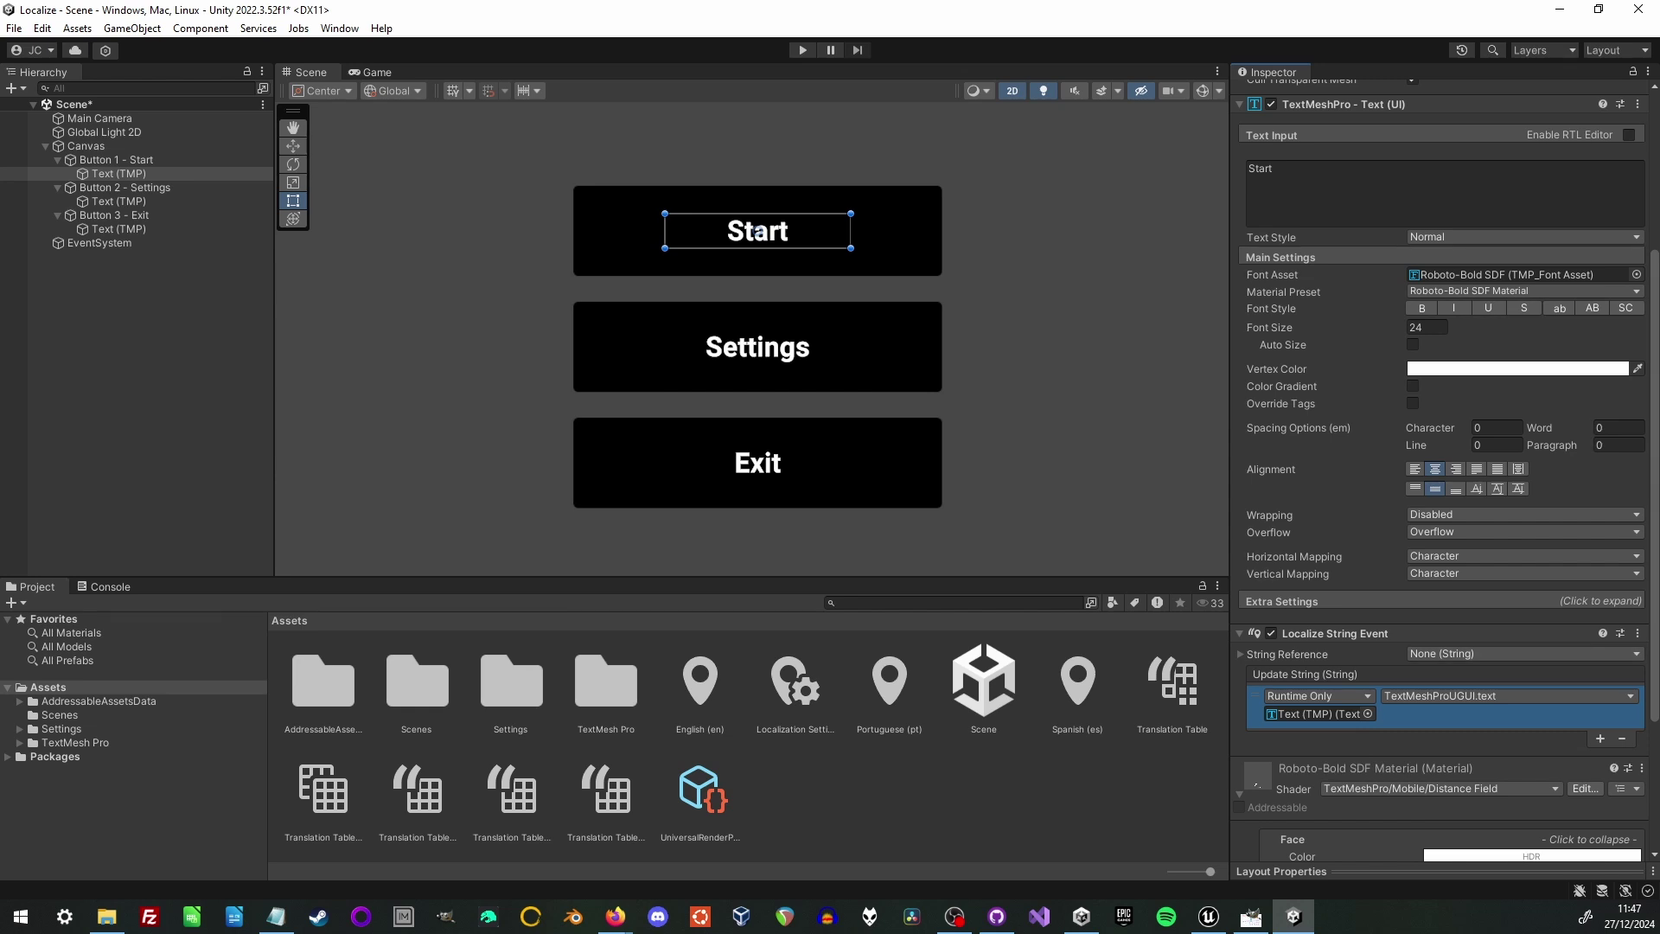
Step: Set the Start text's string reference to the Translation Table collection and add a new table entry named Start
left_click(1241, 654)
scroll(1438, 467, "down", 2)
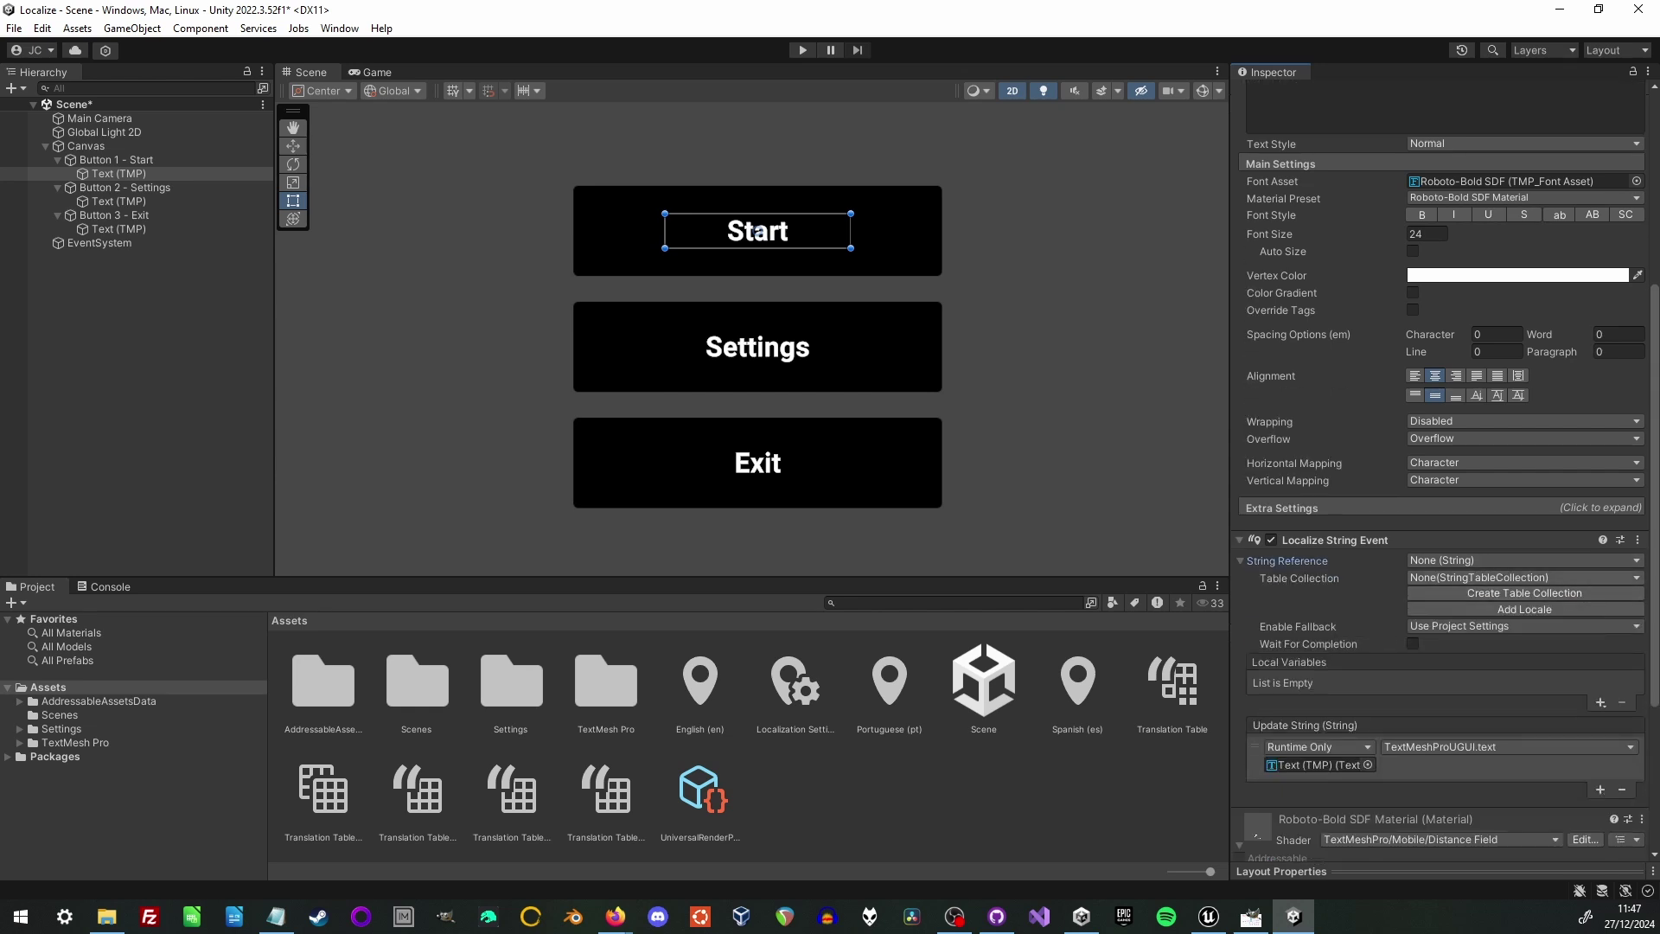
left_click(1522, 578)
left_click(1475, 616)
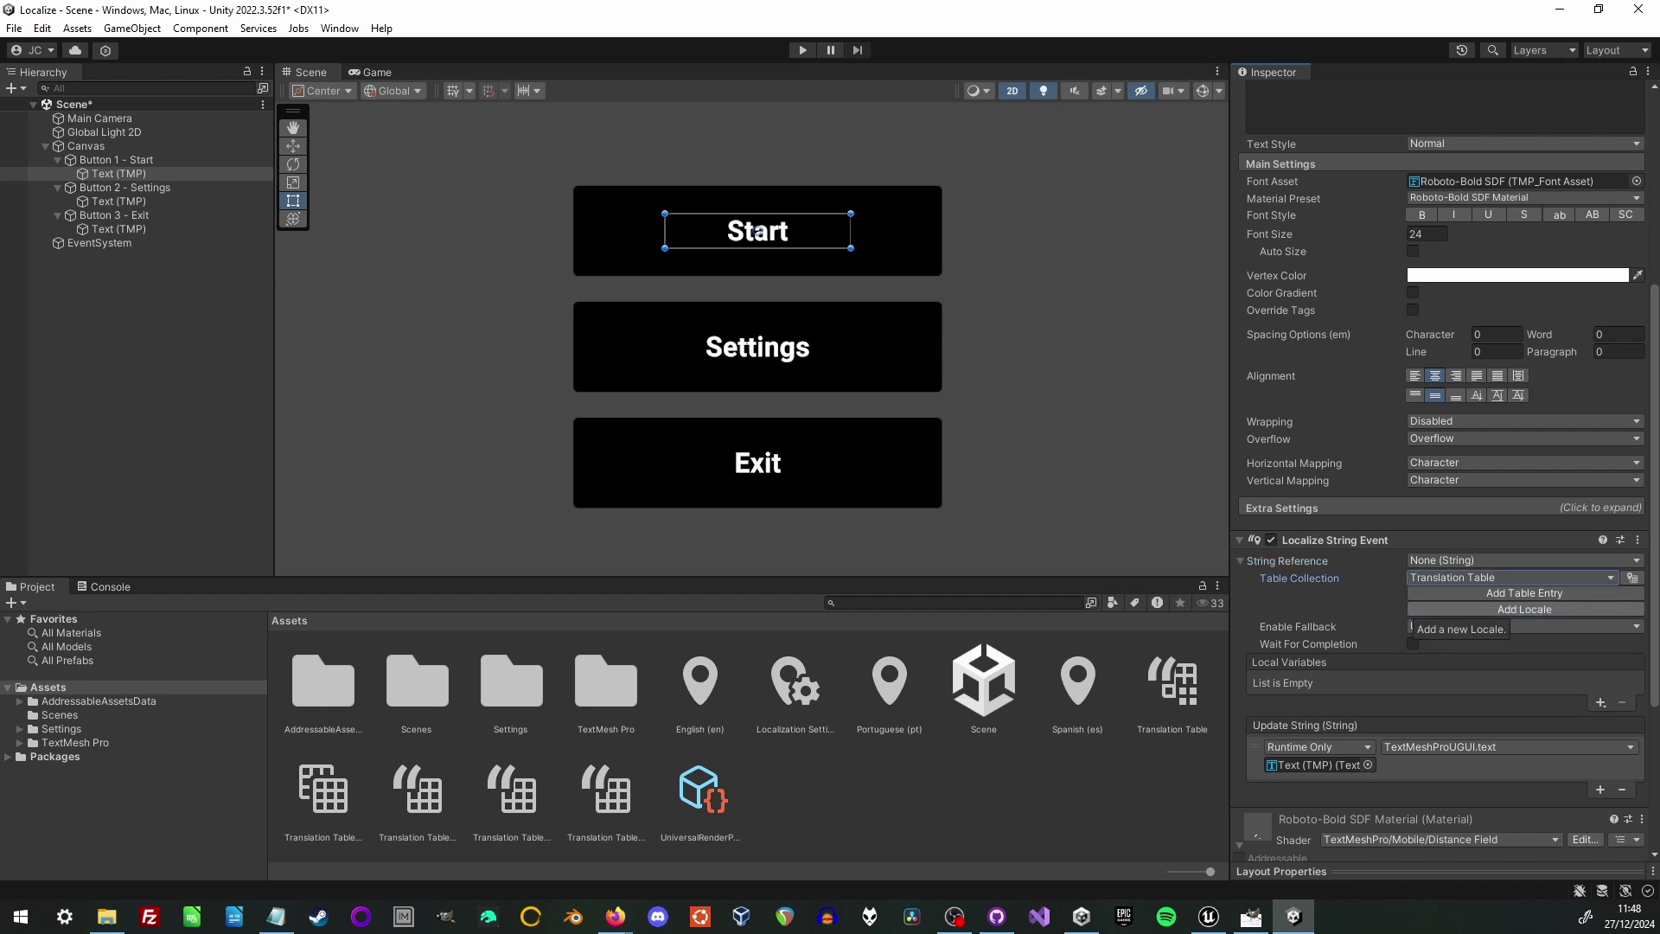
left_click(1524, 593)
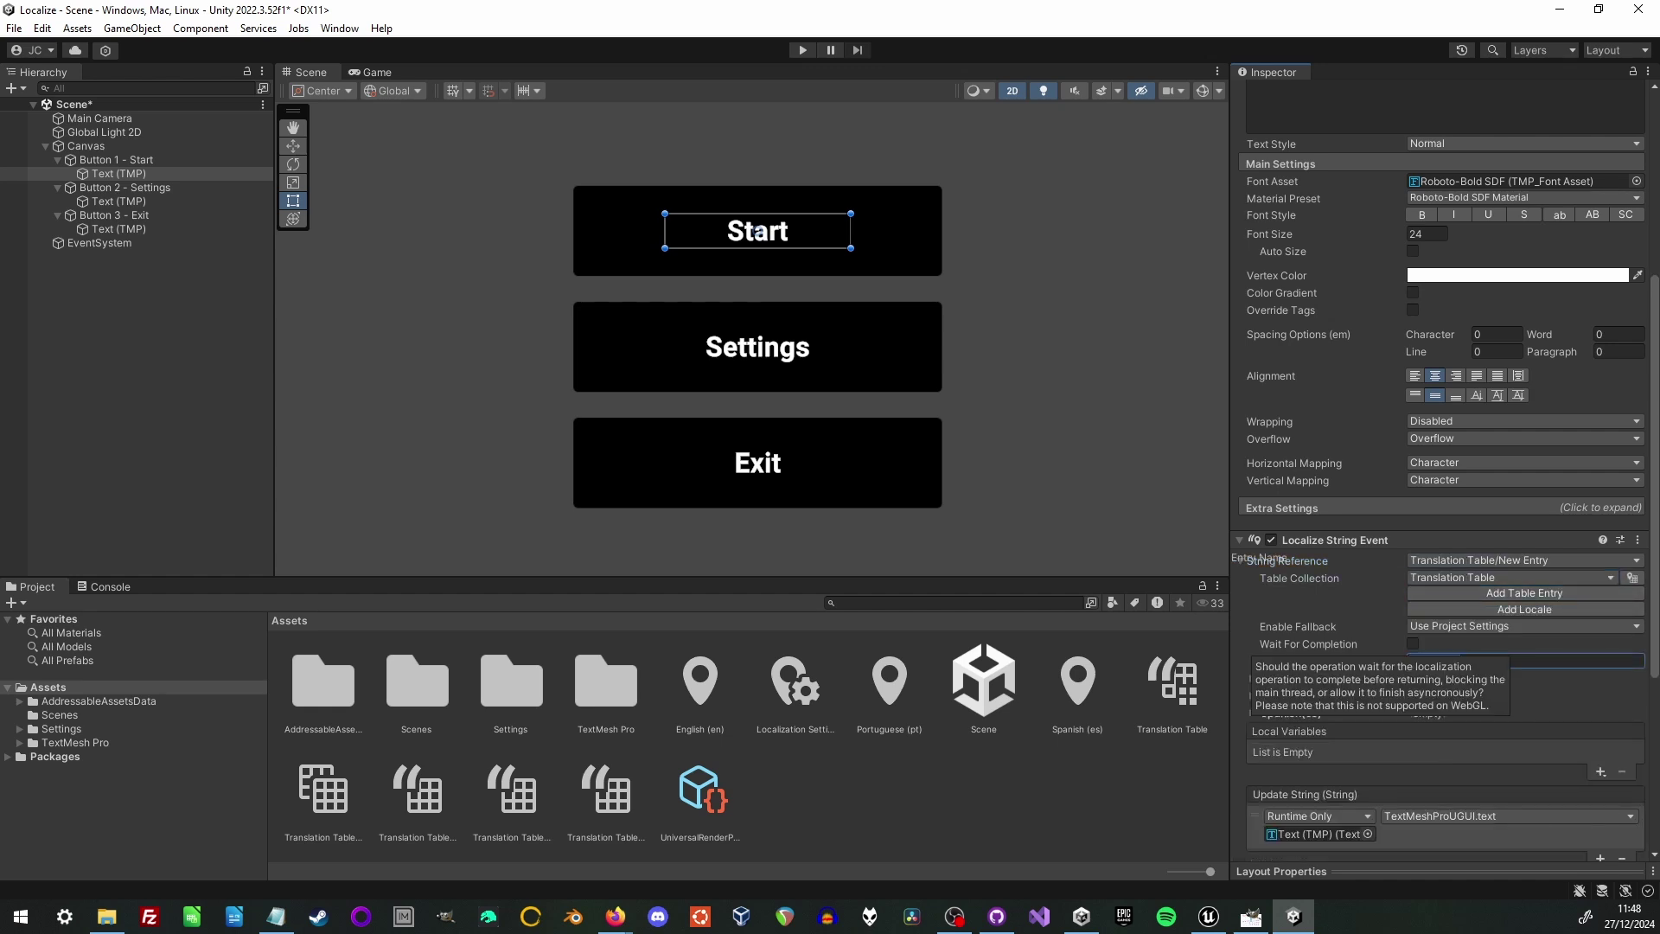
type("Start")
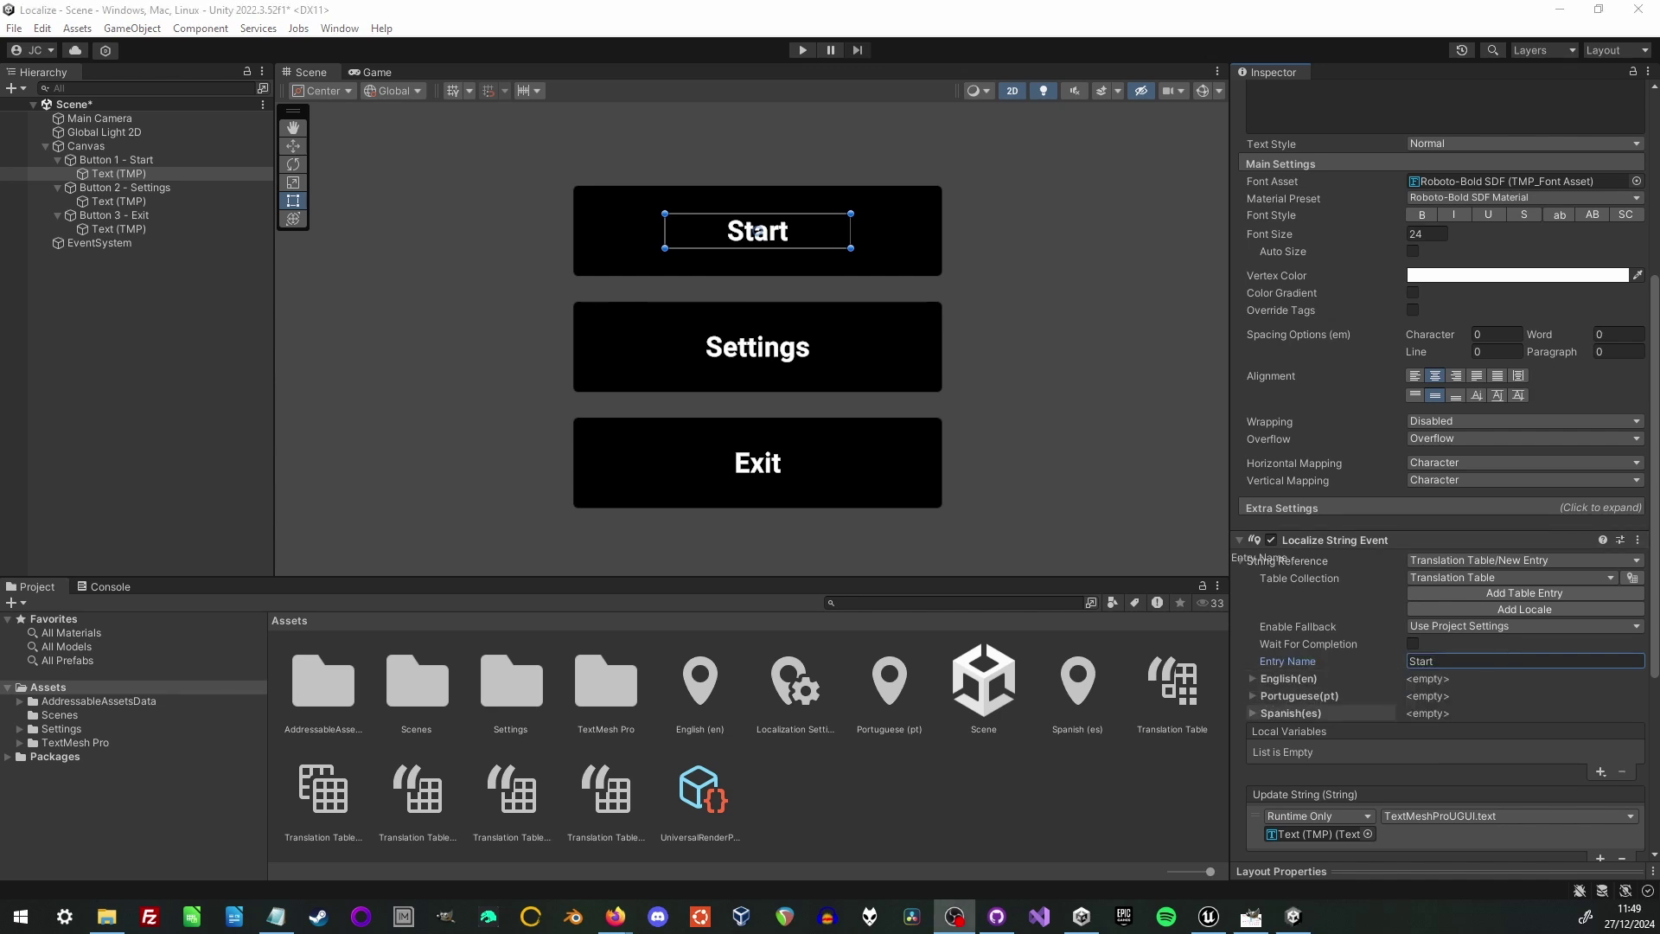
Step: Enter the Start entry's translations: Start for English, Começar for Portuguese and Iniciar for Spanish
left_click(1288, 713)
left_click(1289, 696)
left_click(1282, 679)
scroll(1282, 678, "down", 4)
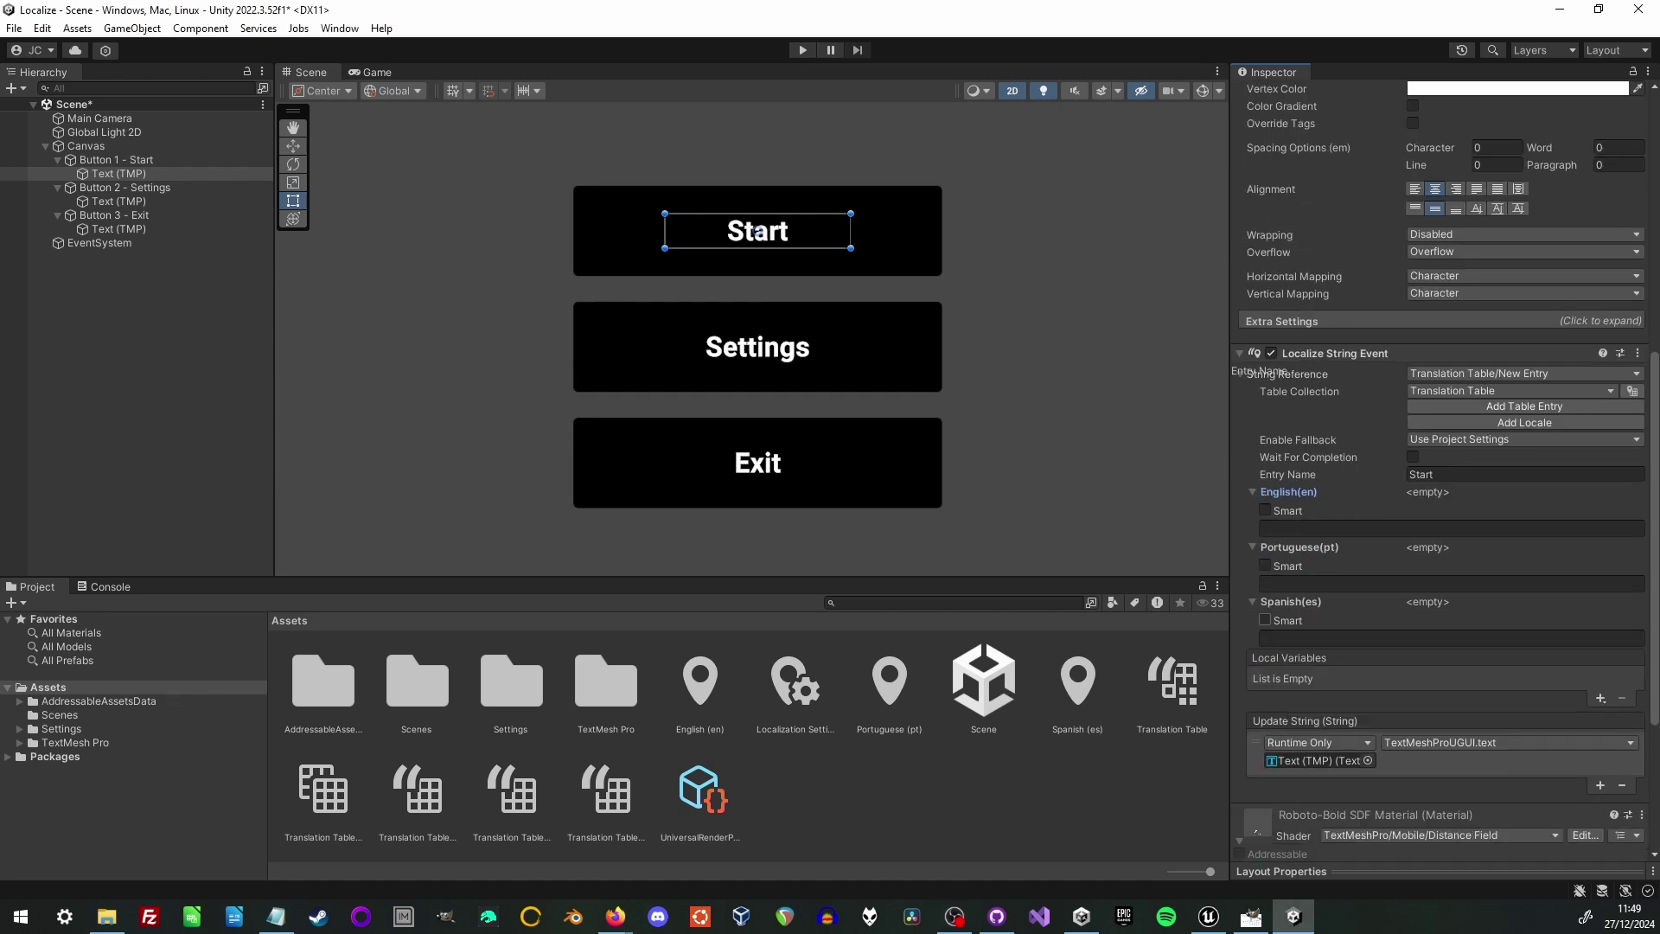
type("Start")
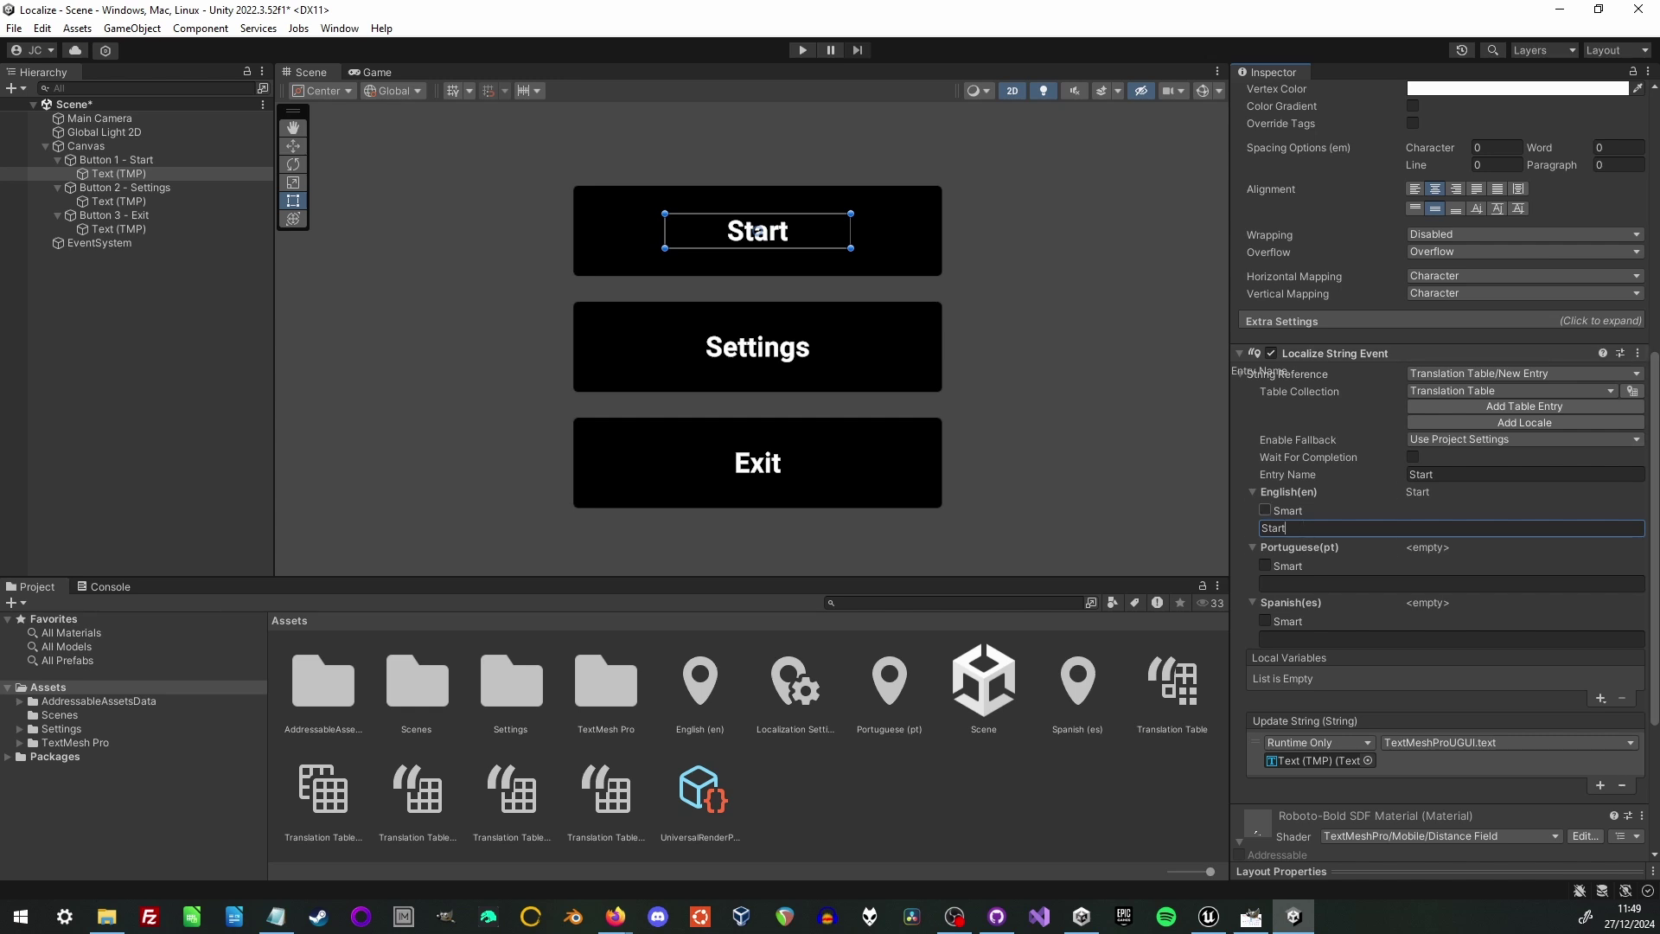
left_click(1288, 584)
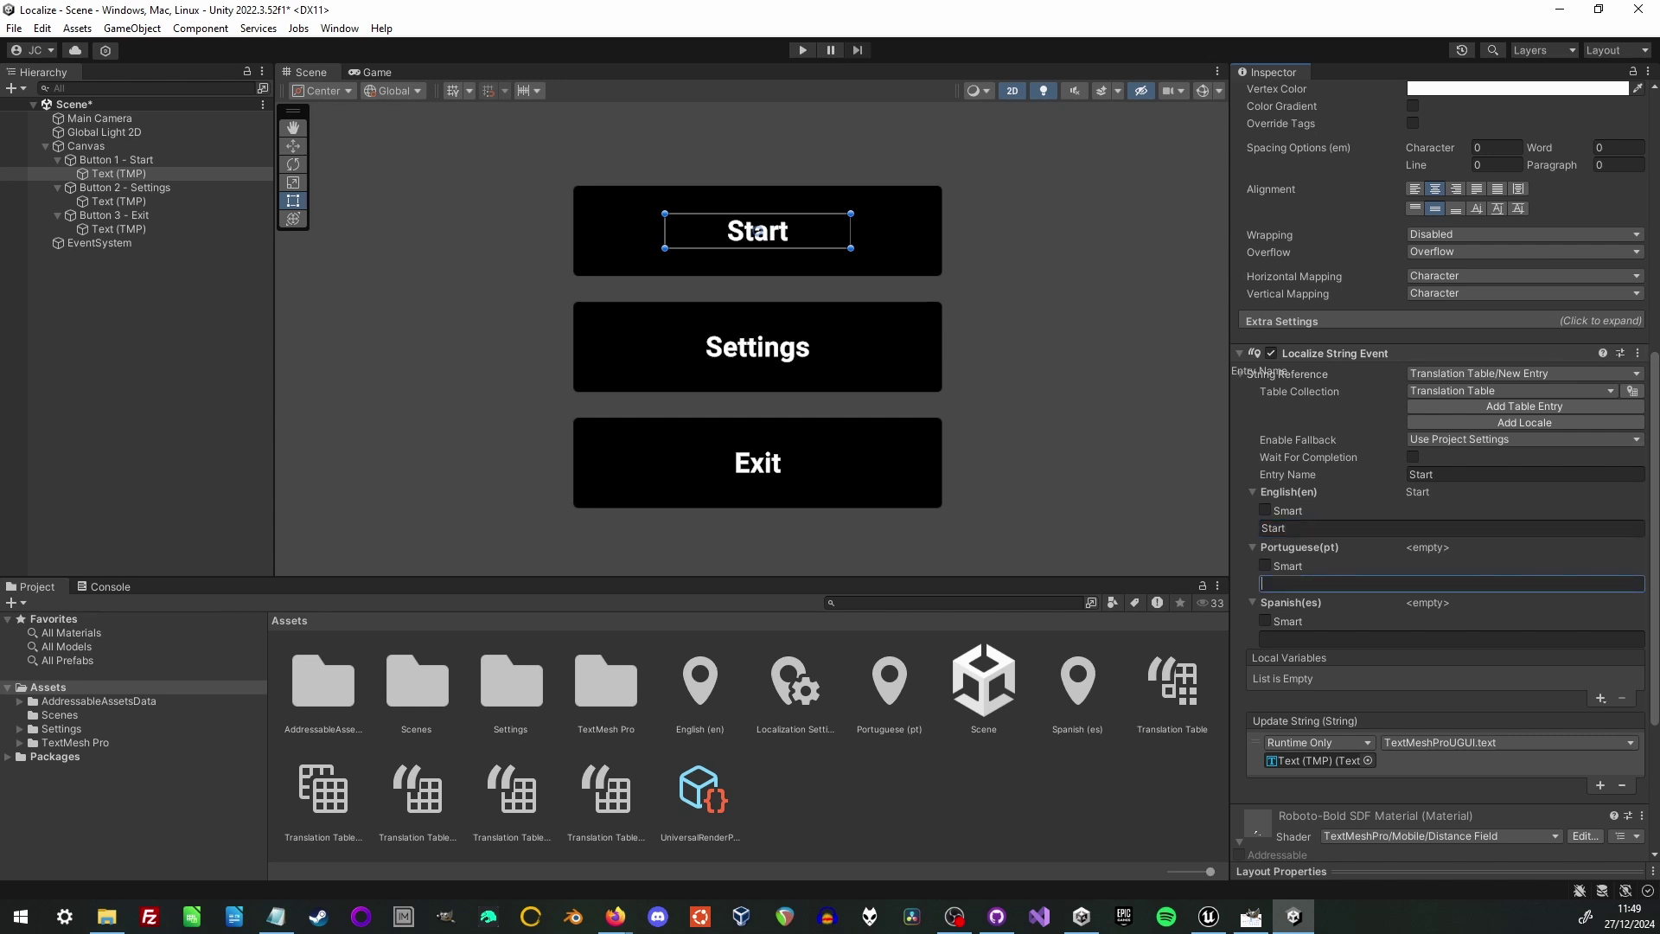
type("Começar")
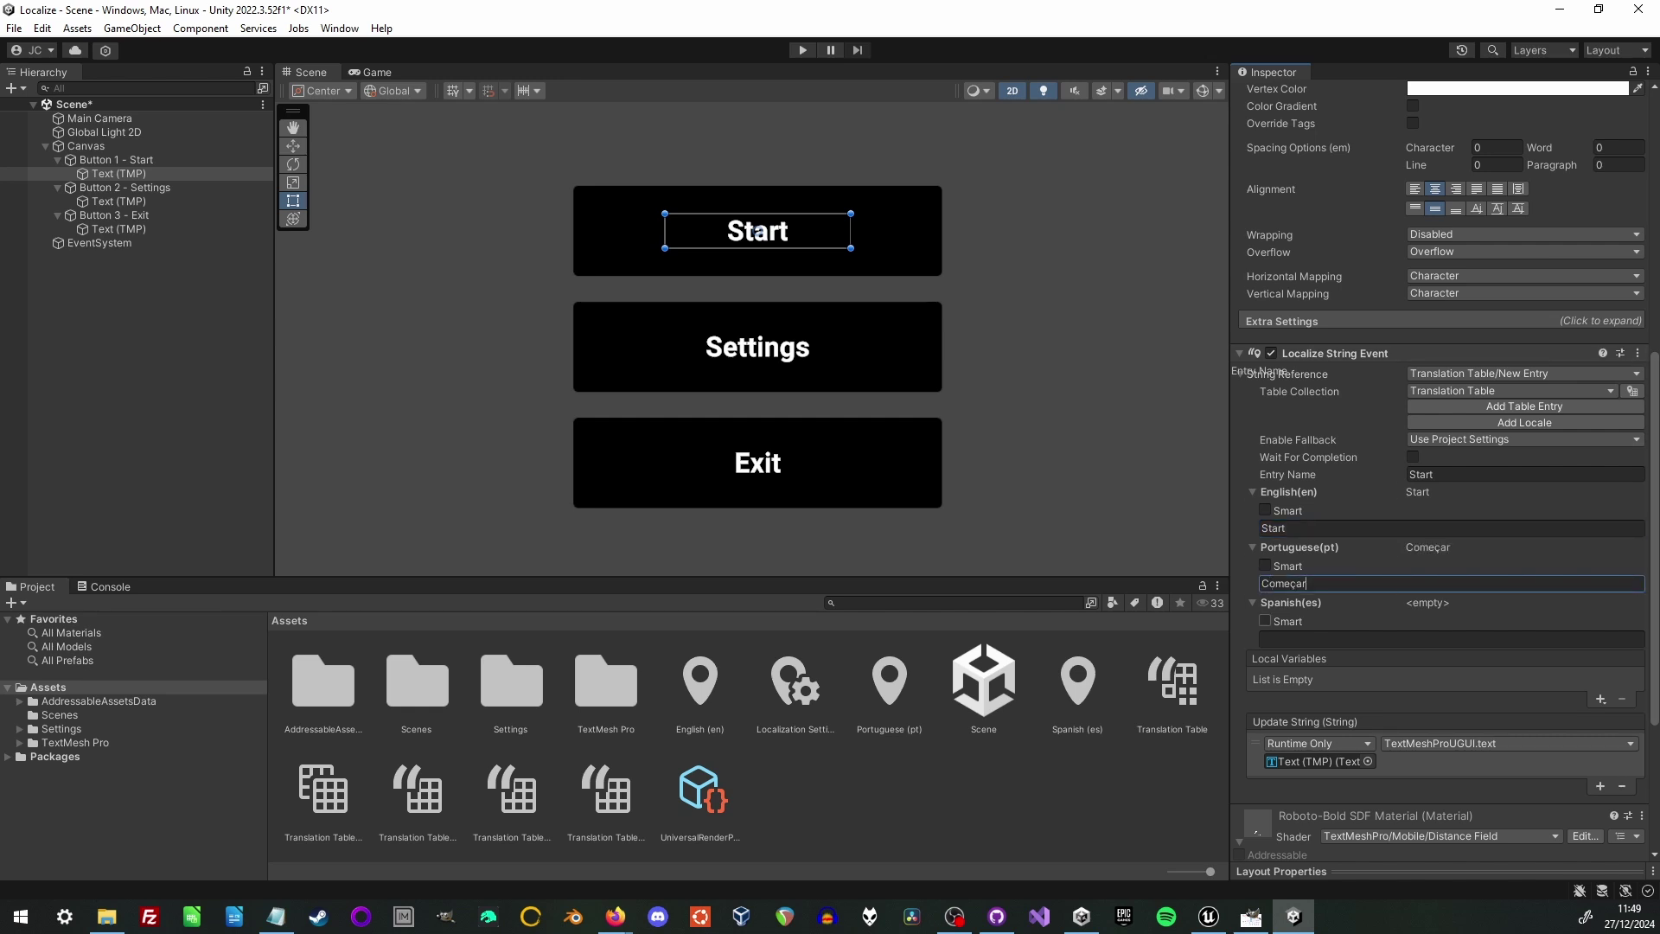
key("Tab")
type("Inic")
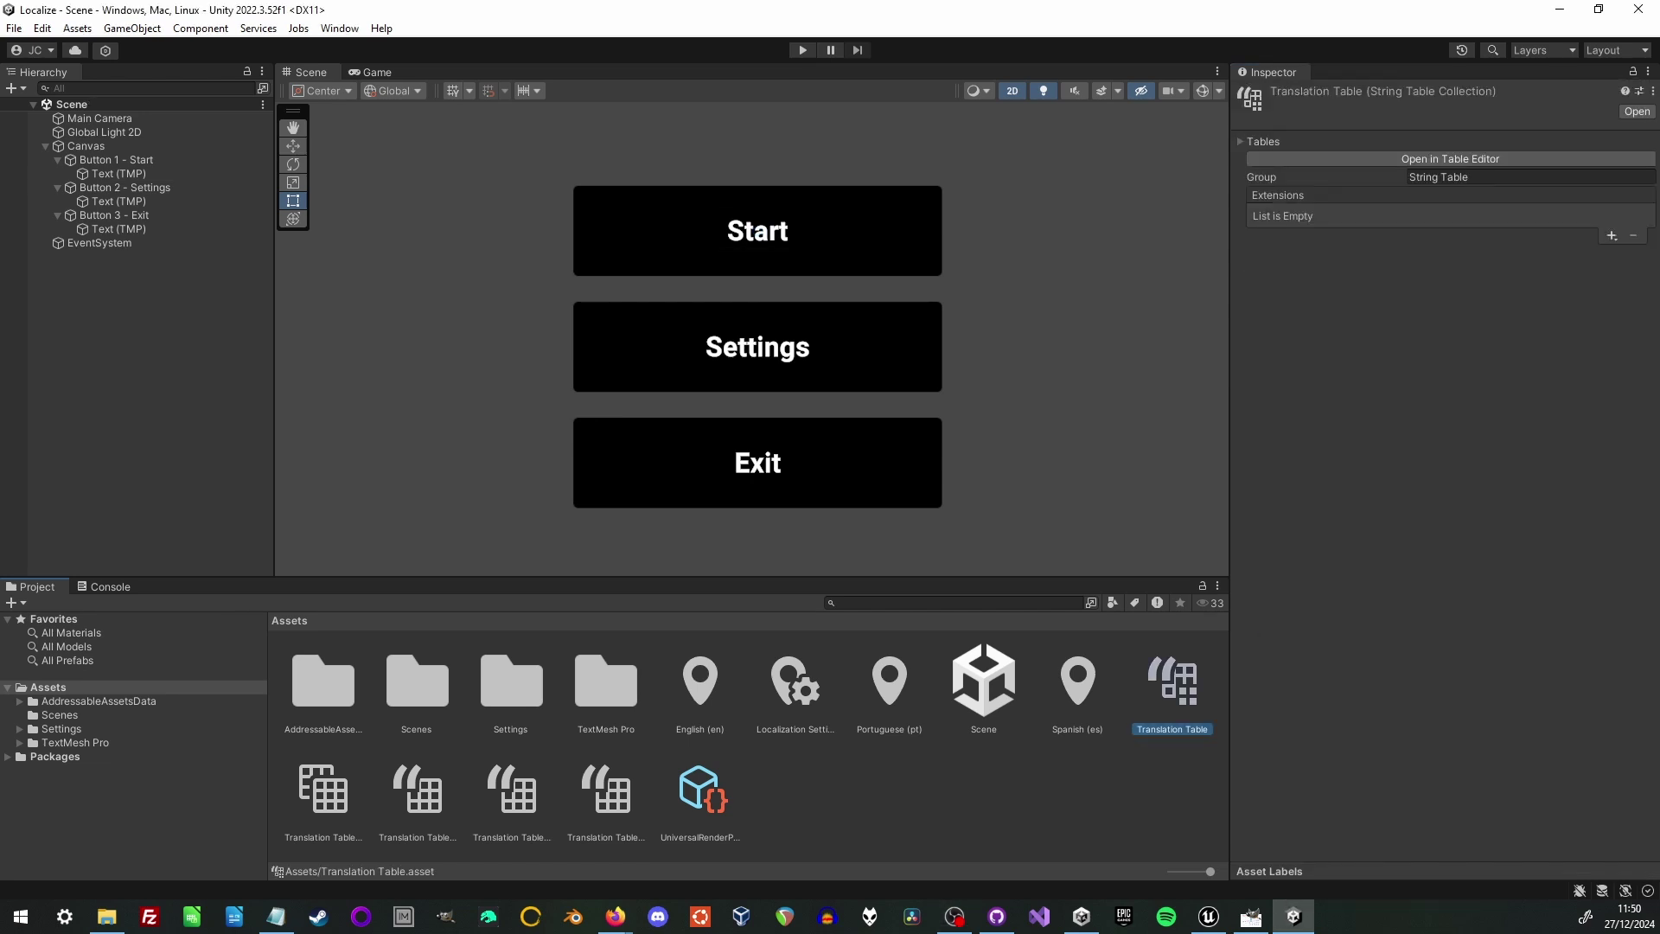
Step: Open the Translation Table in the table editor and add a new entry with the key Settings
left_click(1451, 158)
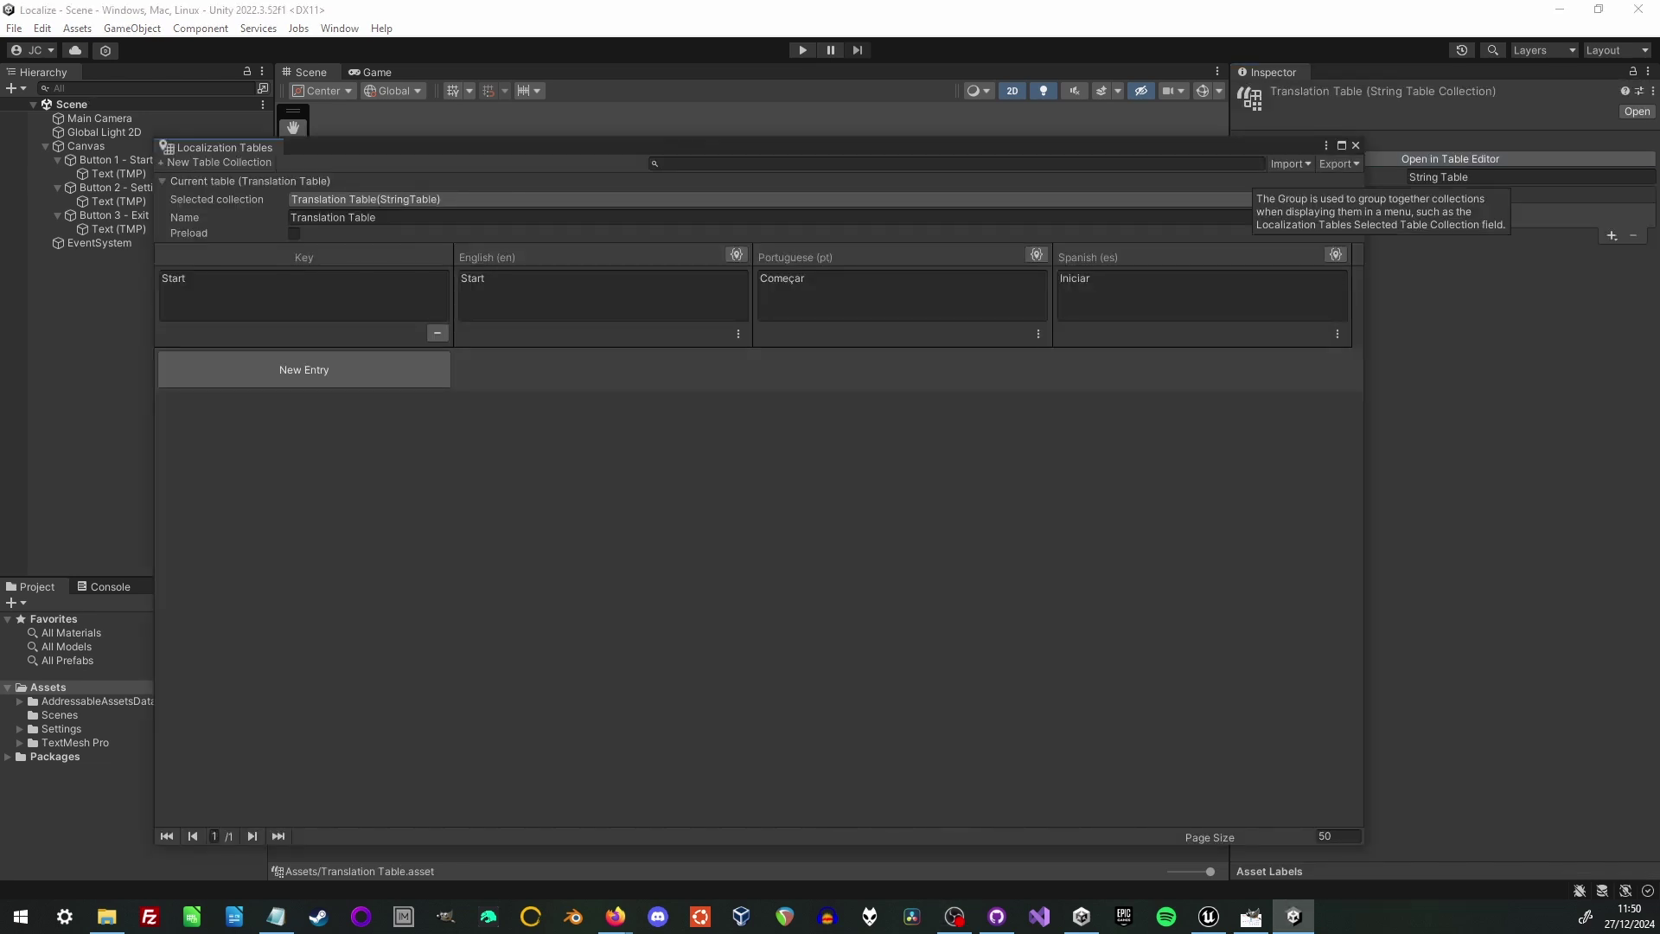
left_click(303, 369)
left_click(223, 367)
type("Settings")
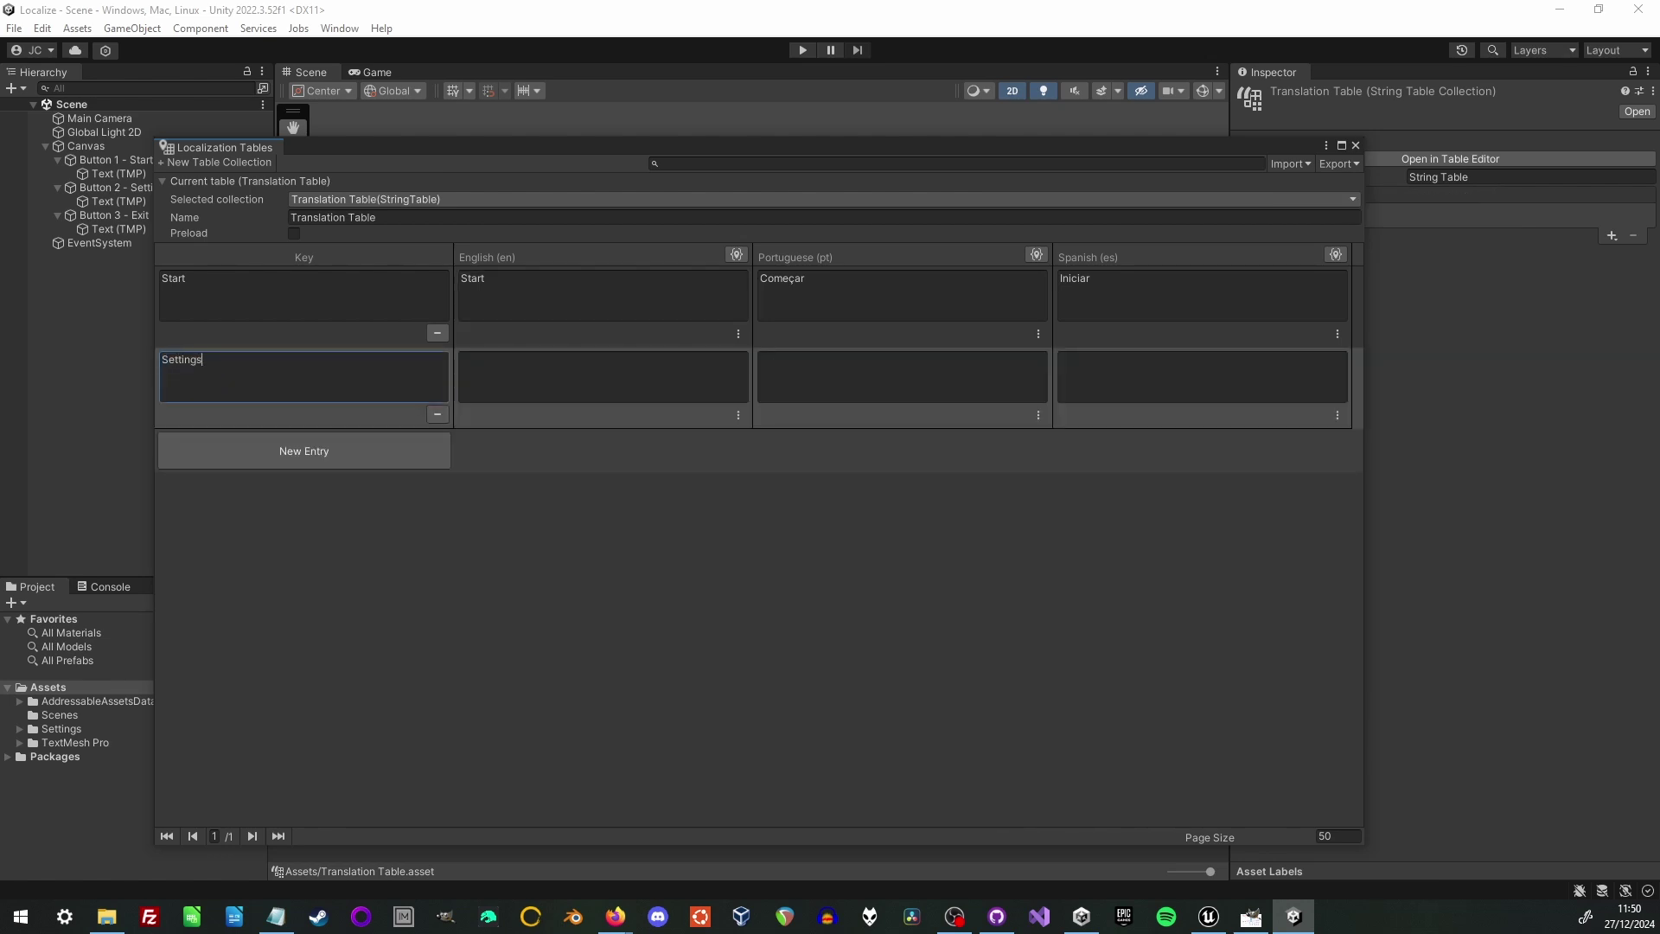
Step: Fill the Settings entry with Settings in English, Configurações in Portuguese and Ajustes in Spanish, and close the Localization Tables window
left_click(517, 371)
type("Settings")
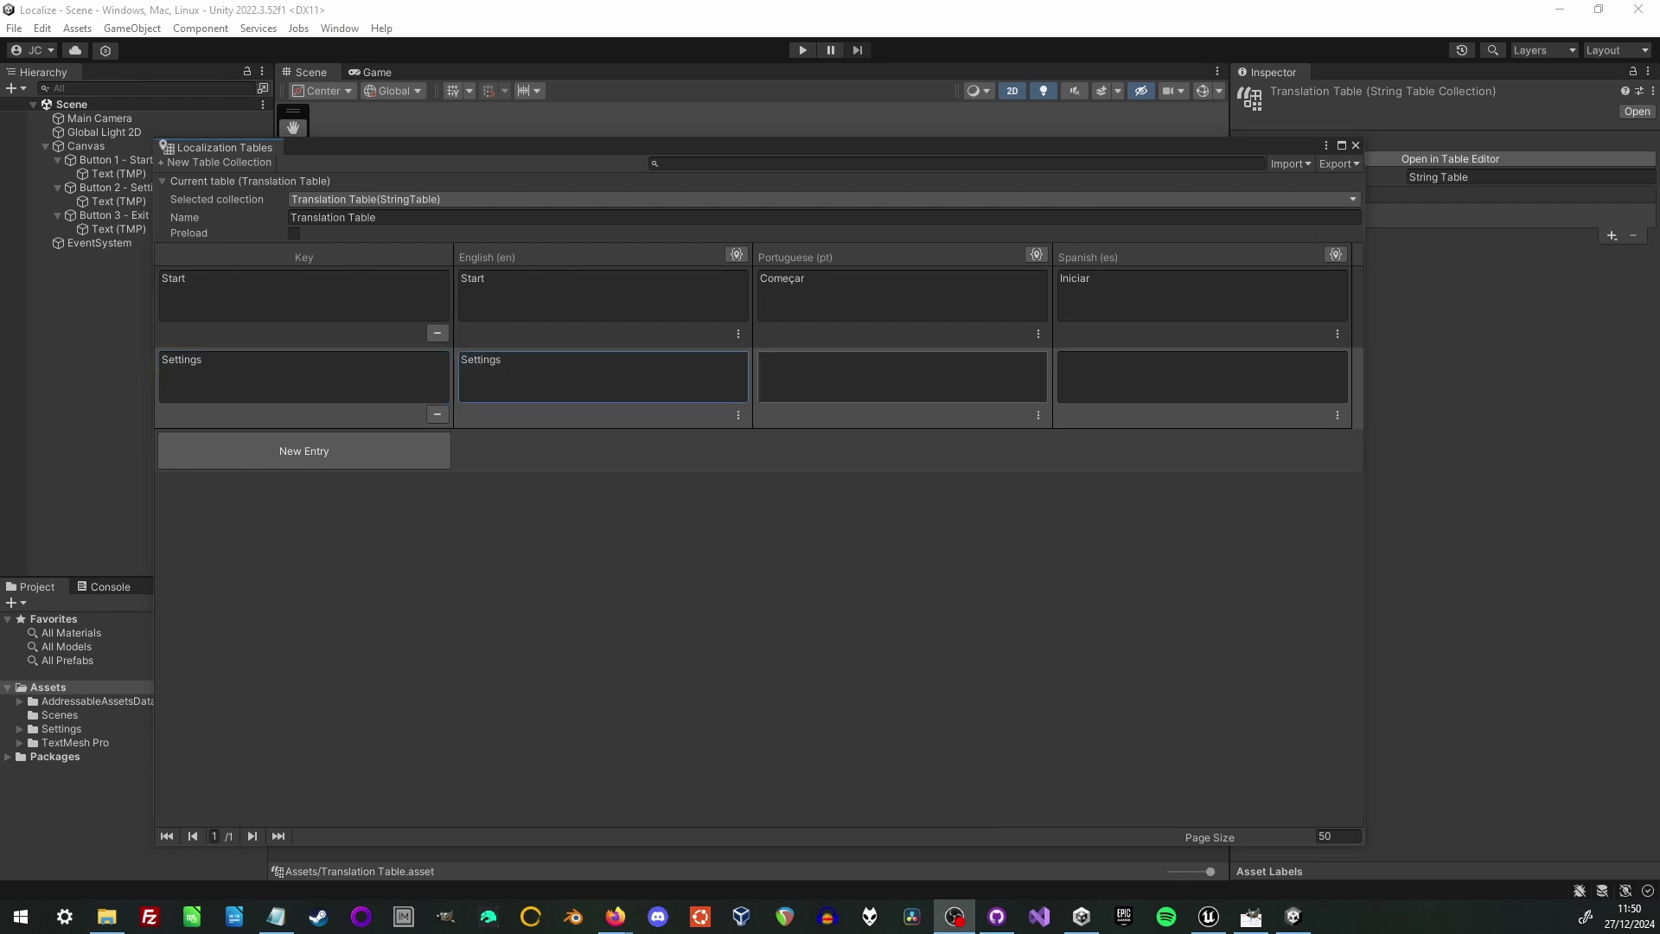
left_click(901, 376)
type("Configurações")
left_click(1201, 375)
type("Ajustes")
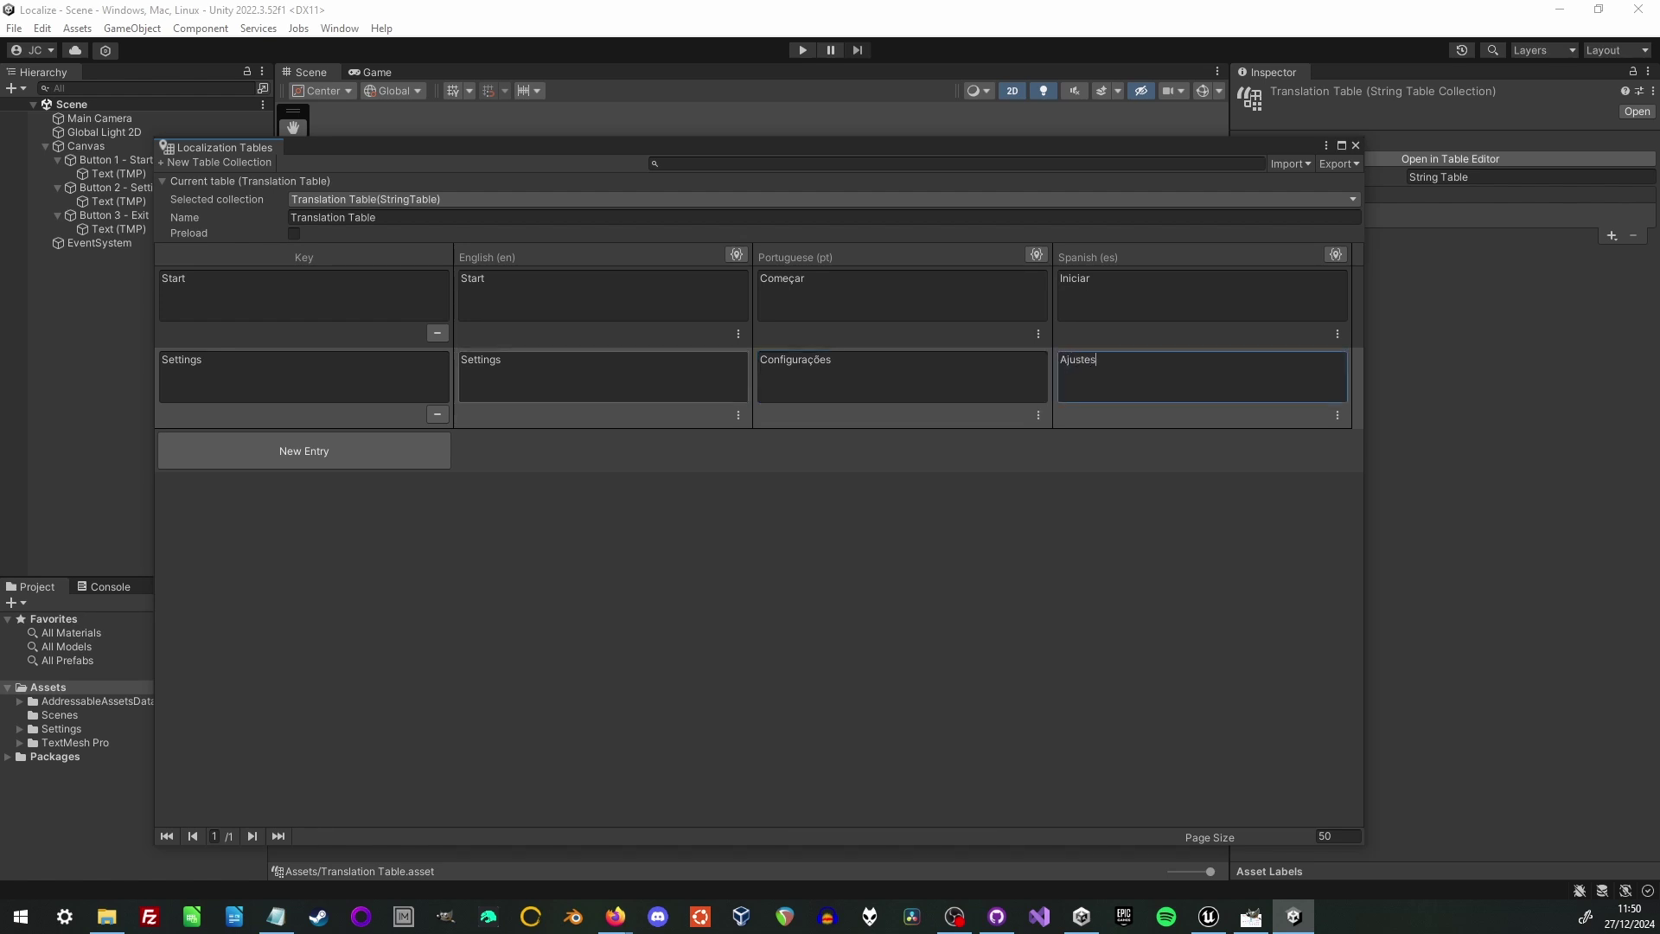
left_click(603, 375)
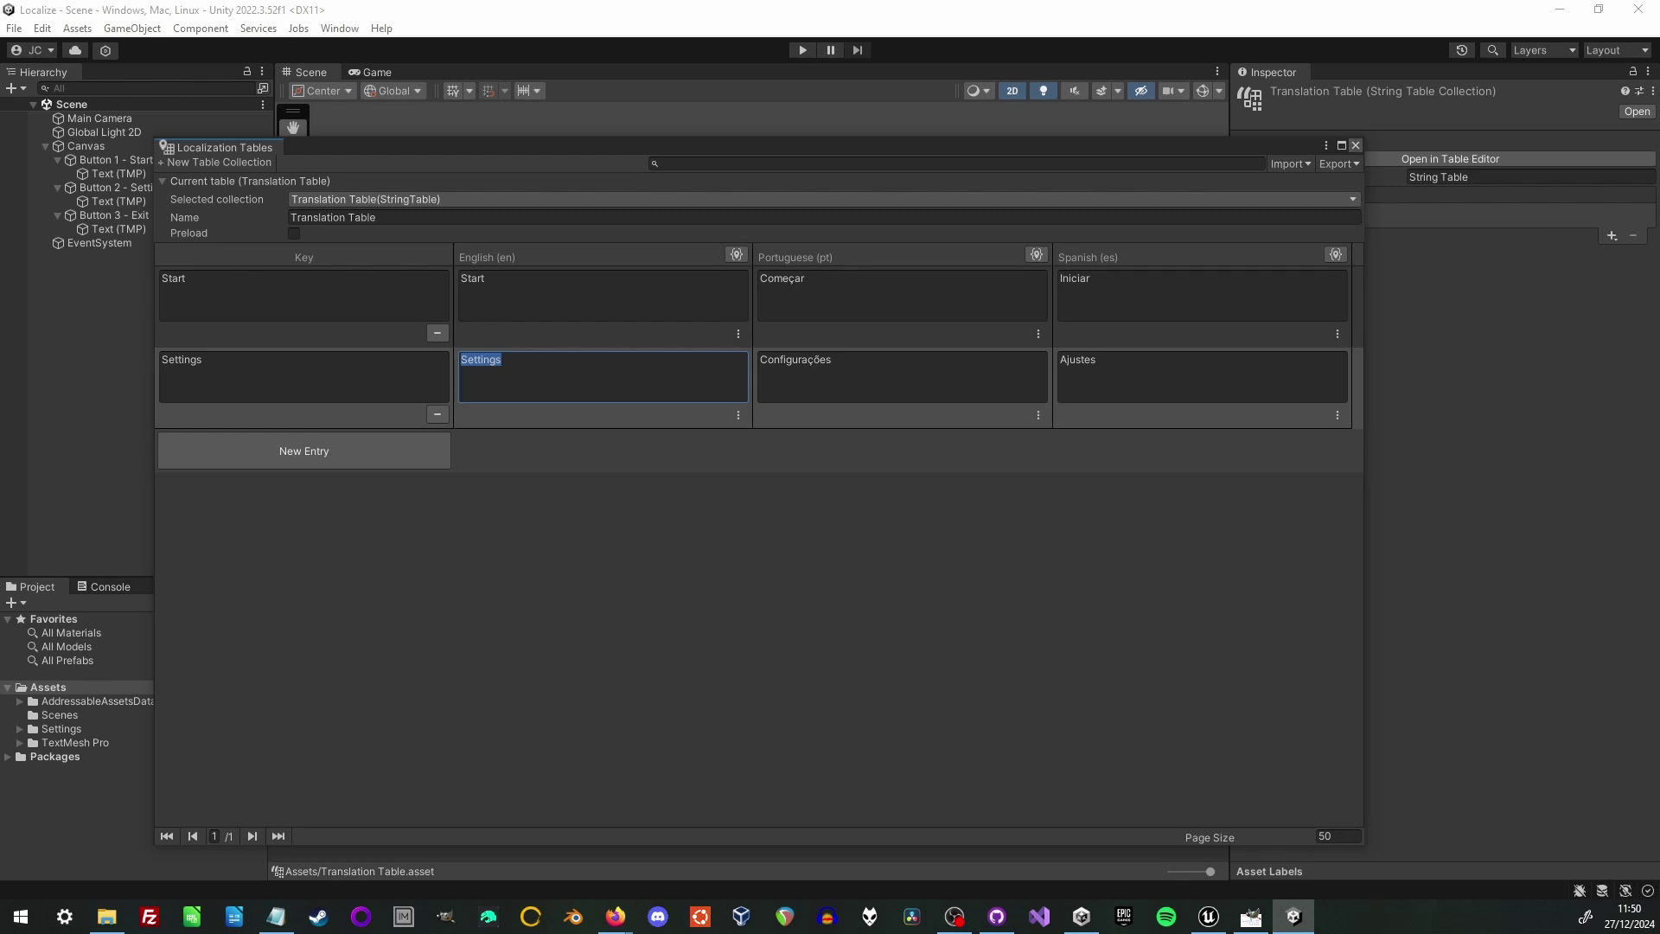
left_click(1355, 145)
Step: Add a Localize String Event component to the Settings button's Text (TMP) object
left_click(118, 200)
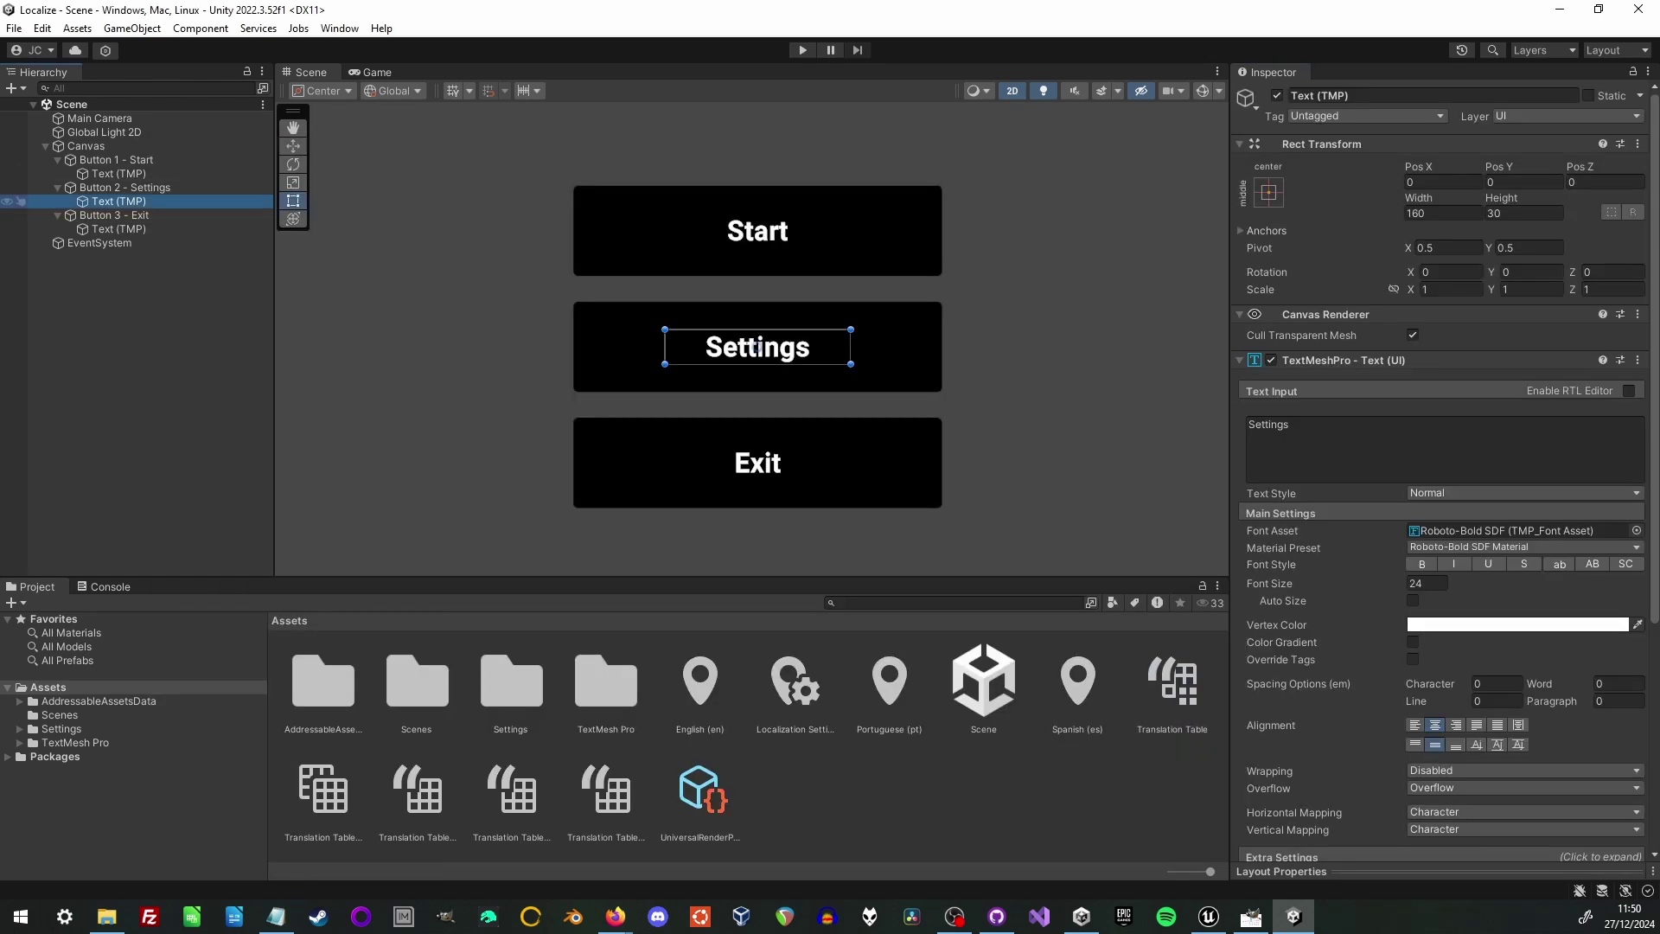
scroll(1444, 450, "down", 5)
scroll(1444, 450, "down", 3)
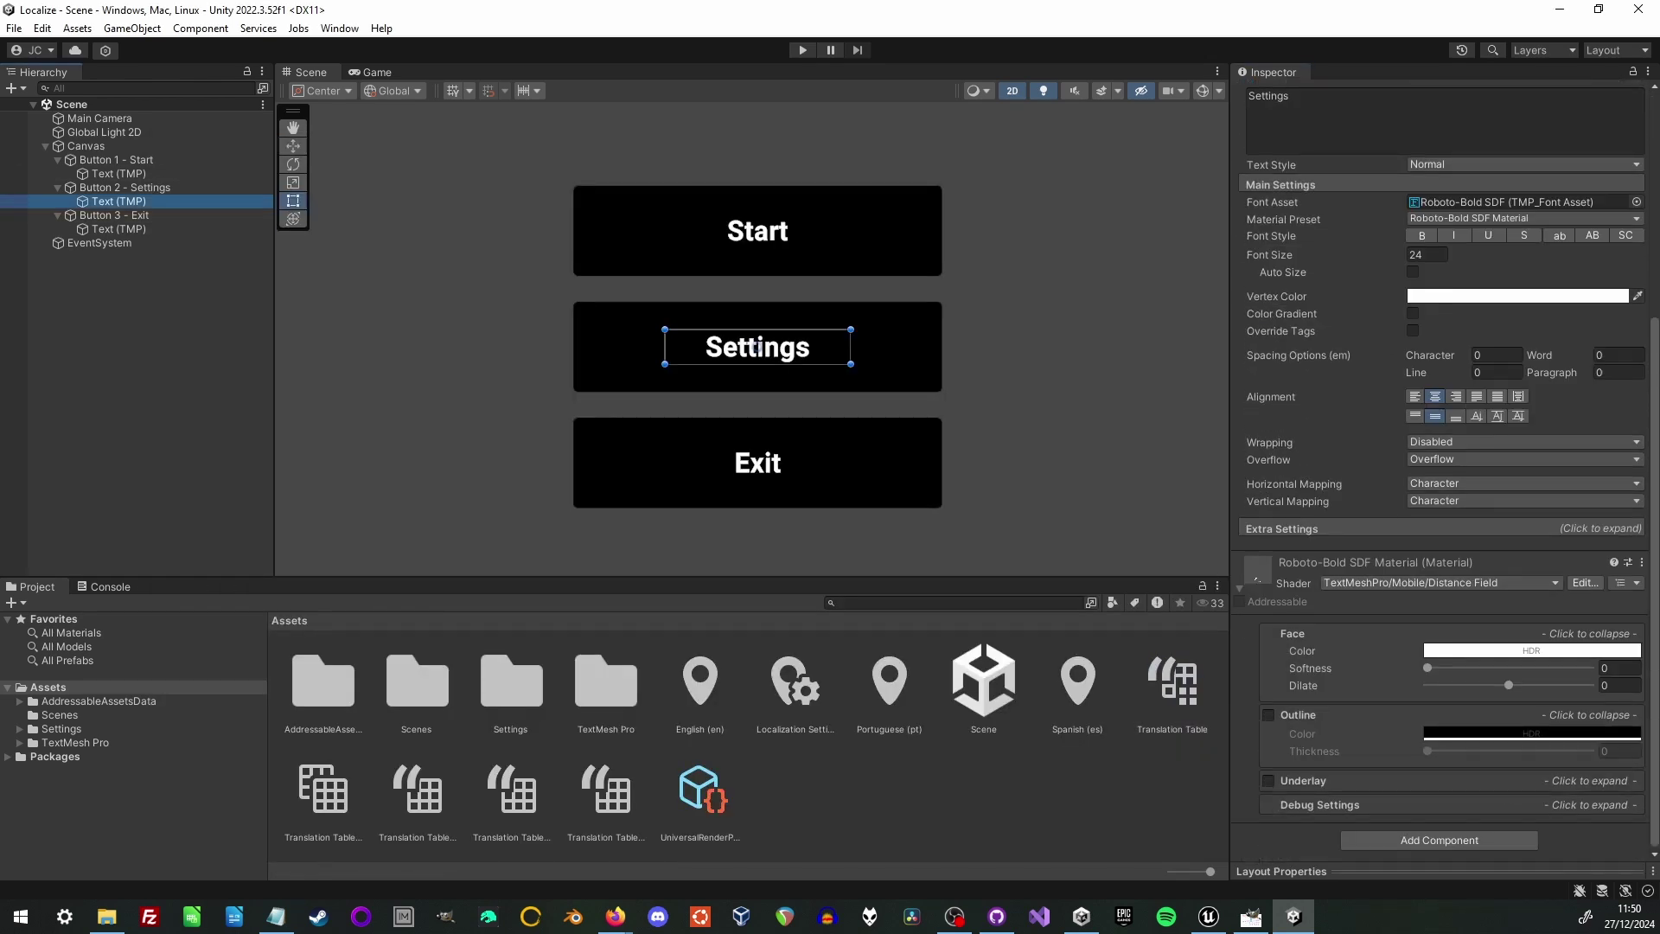
left_click(1440, 841)
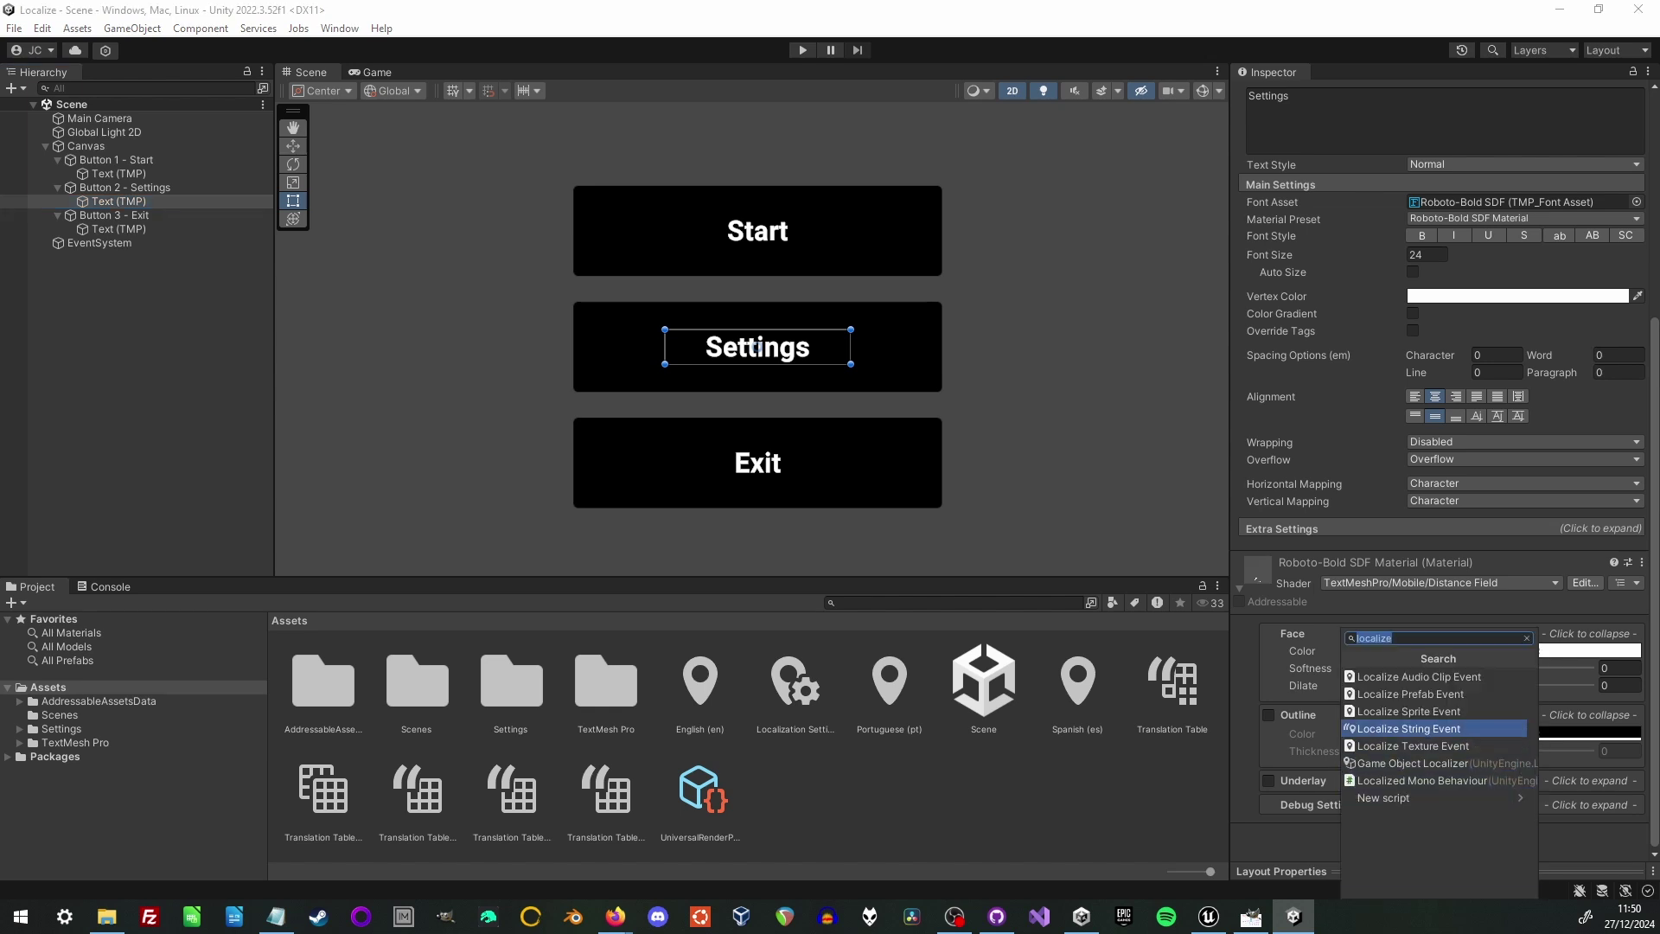
key("Return")
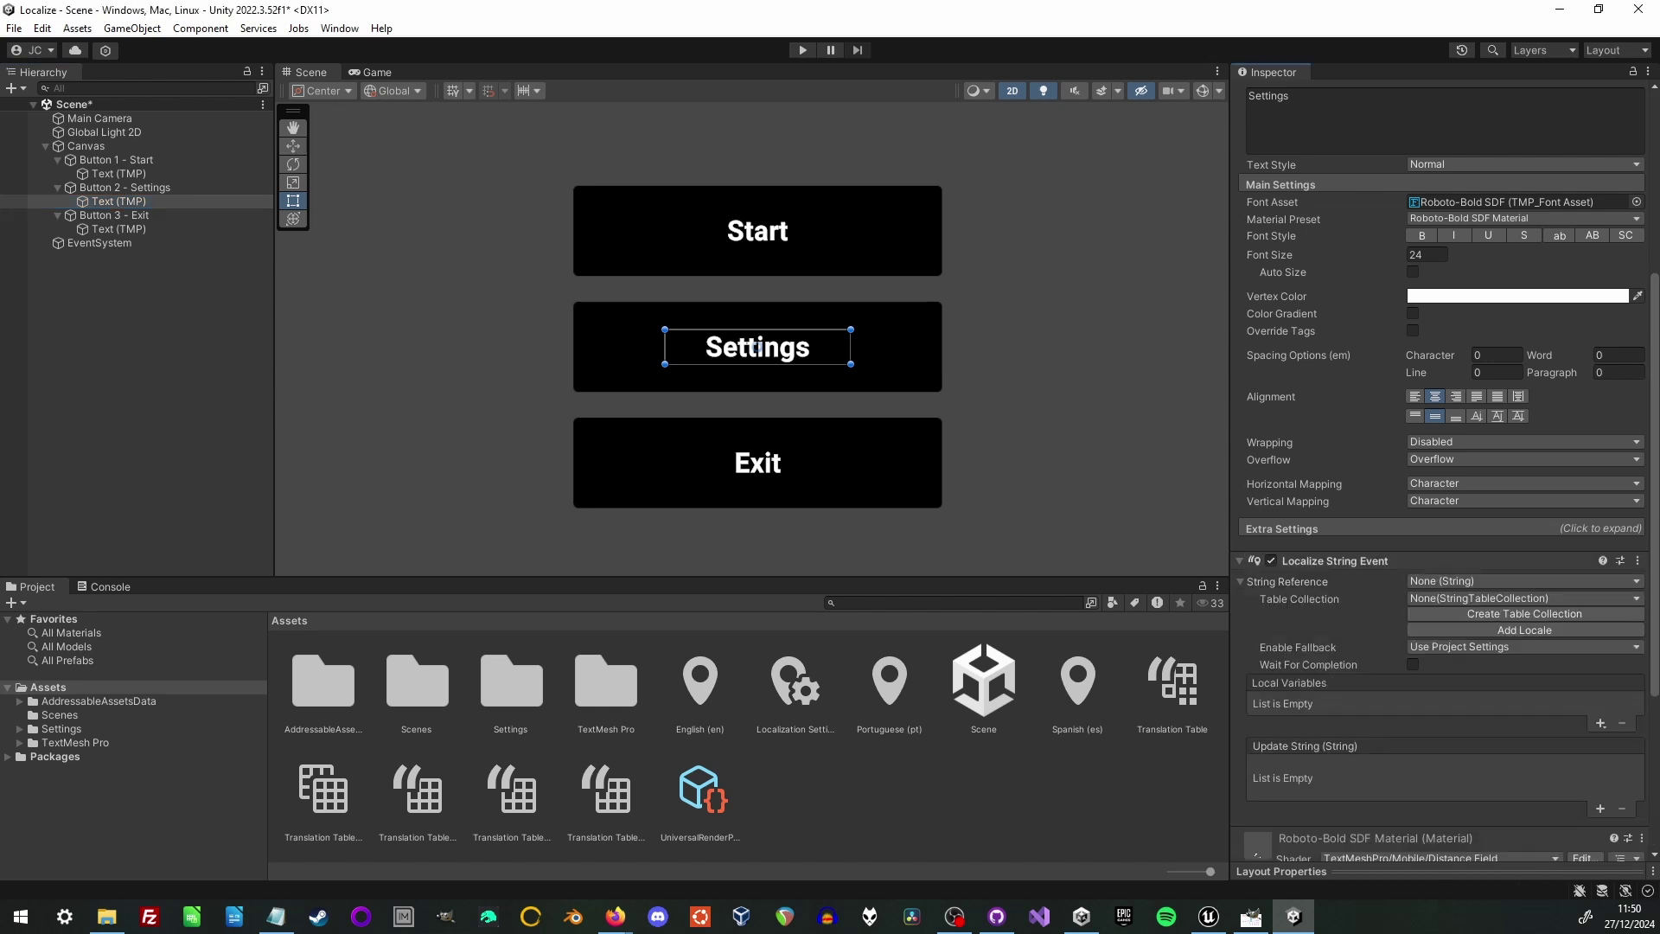
Step: Set the Settings text's table collection to Translation Table and its string reference to the Settings entry
left_click(1522, 598)
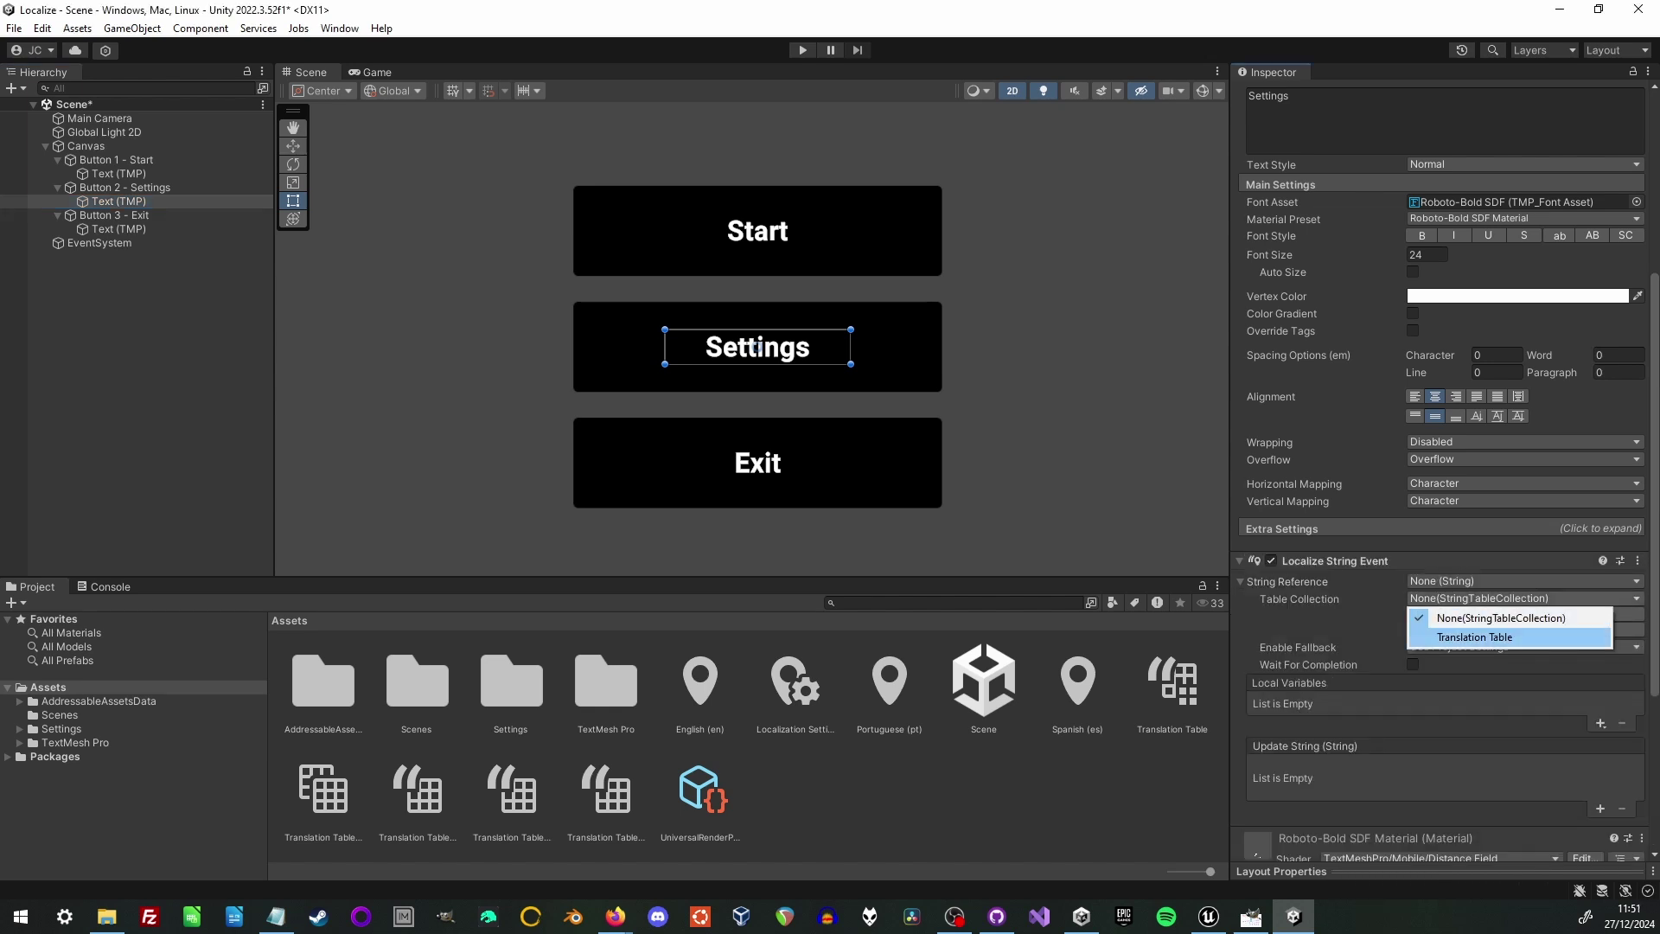
left_click(1474, 637)
left_click(1524, 580)
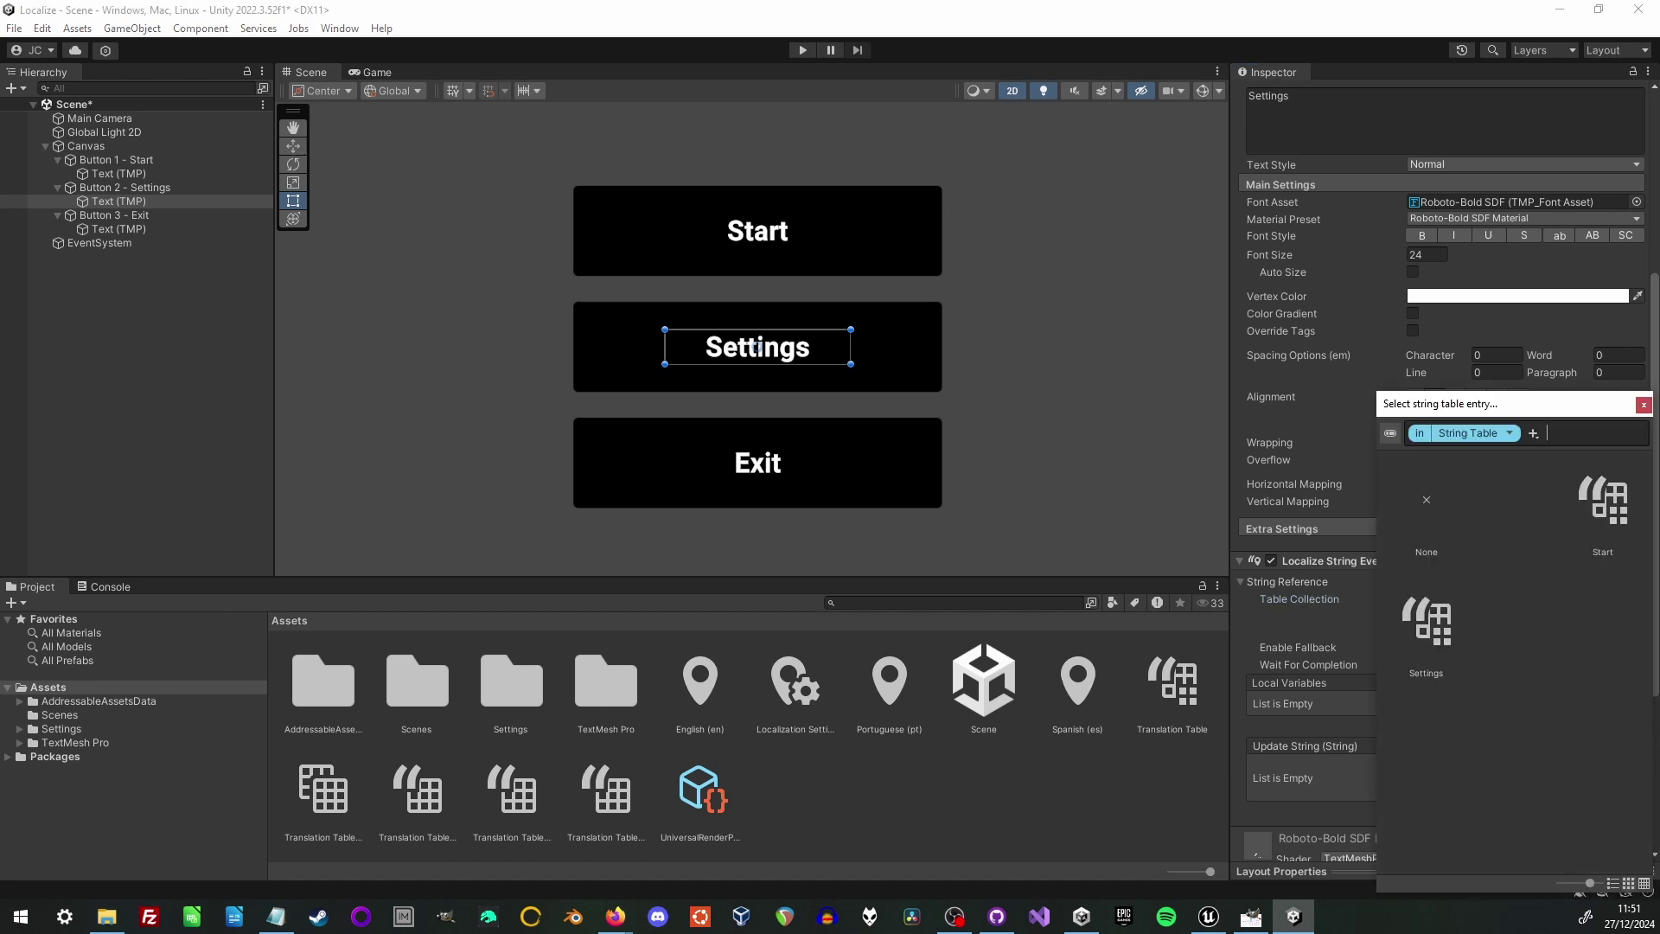
left_click(1426, 621)
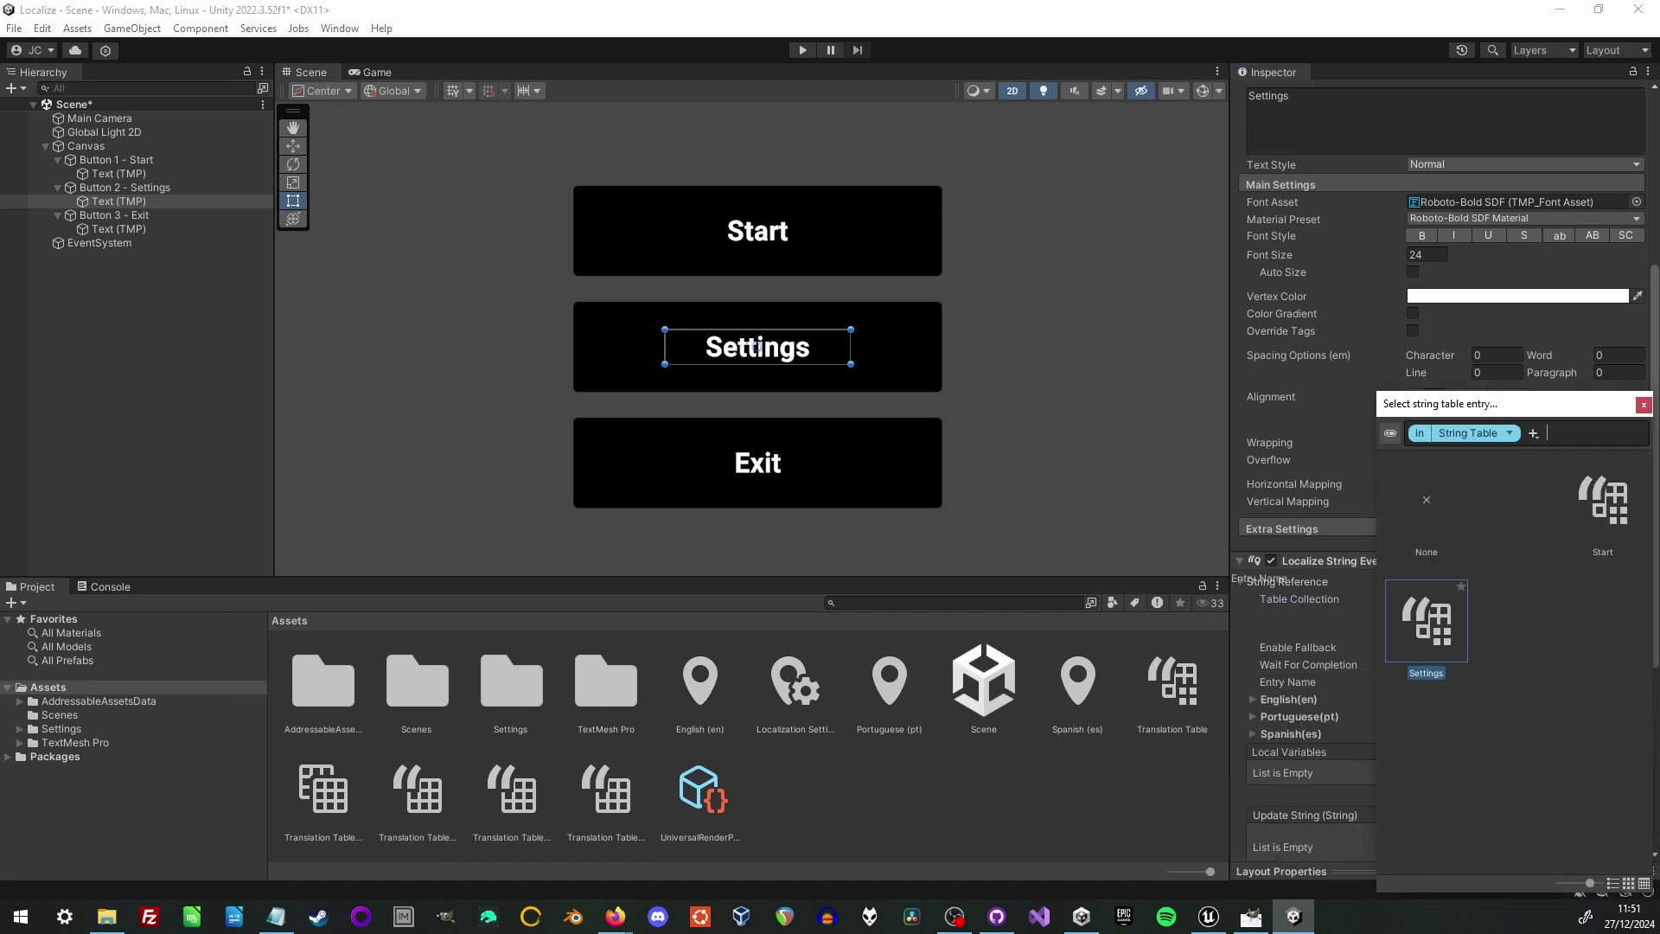
double_click(1426, 624)
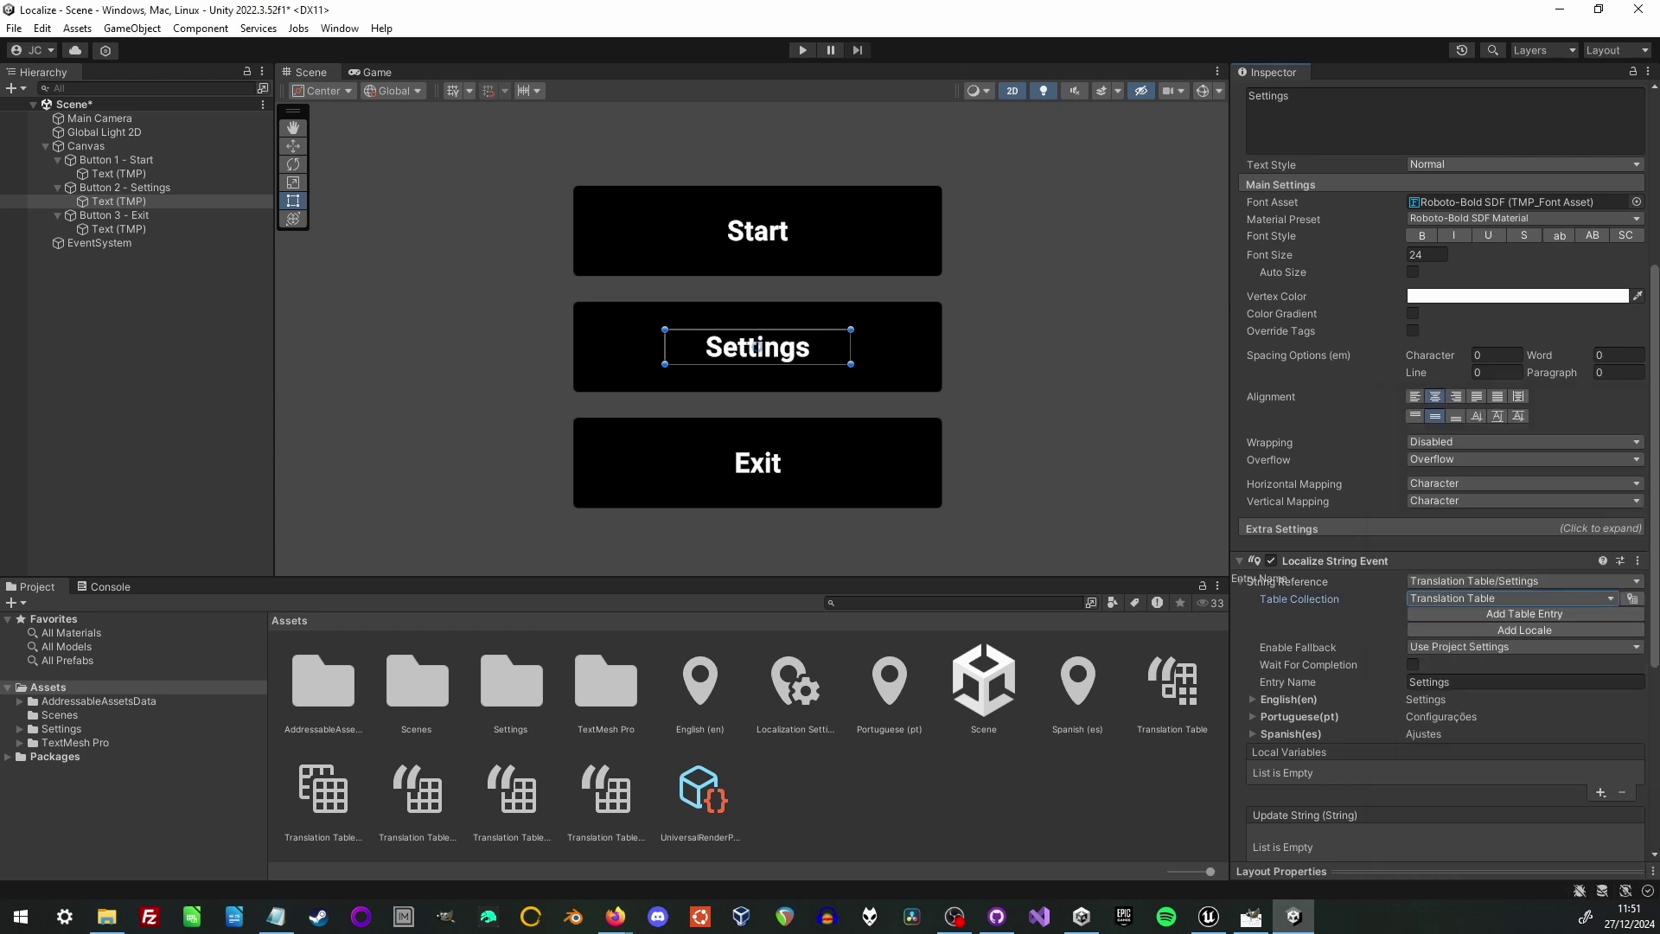
Step: Add an Update String event to the Settings text that targets its own Text (TMP) with the dynamic TextMeshProUGUI.text function
scroll(1440, 467, "down", 4)
left_click(1601, 691)
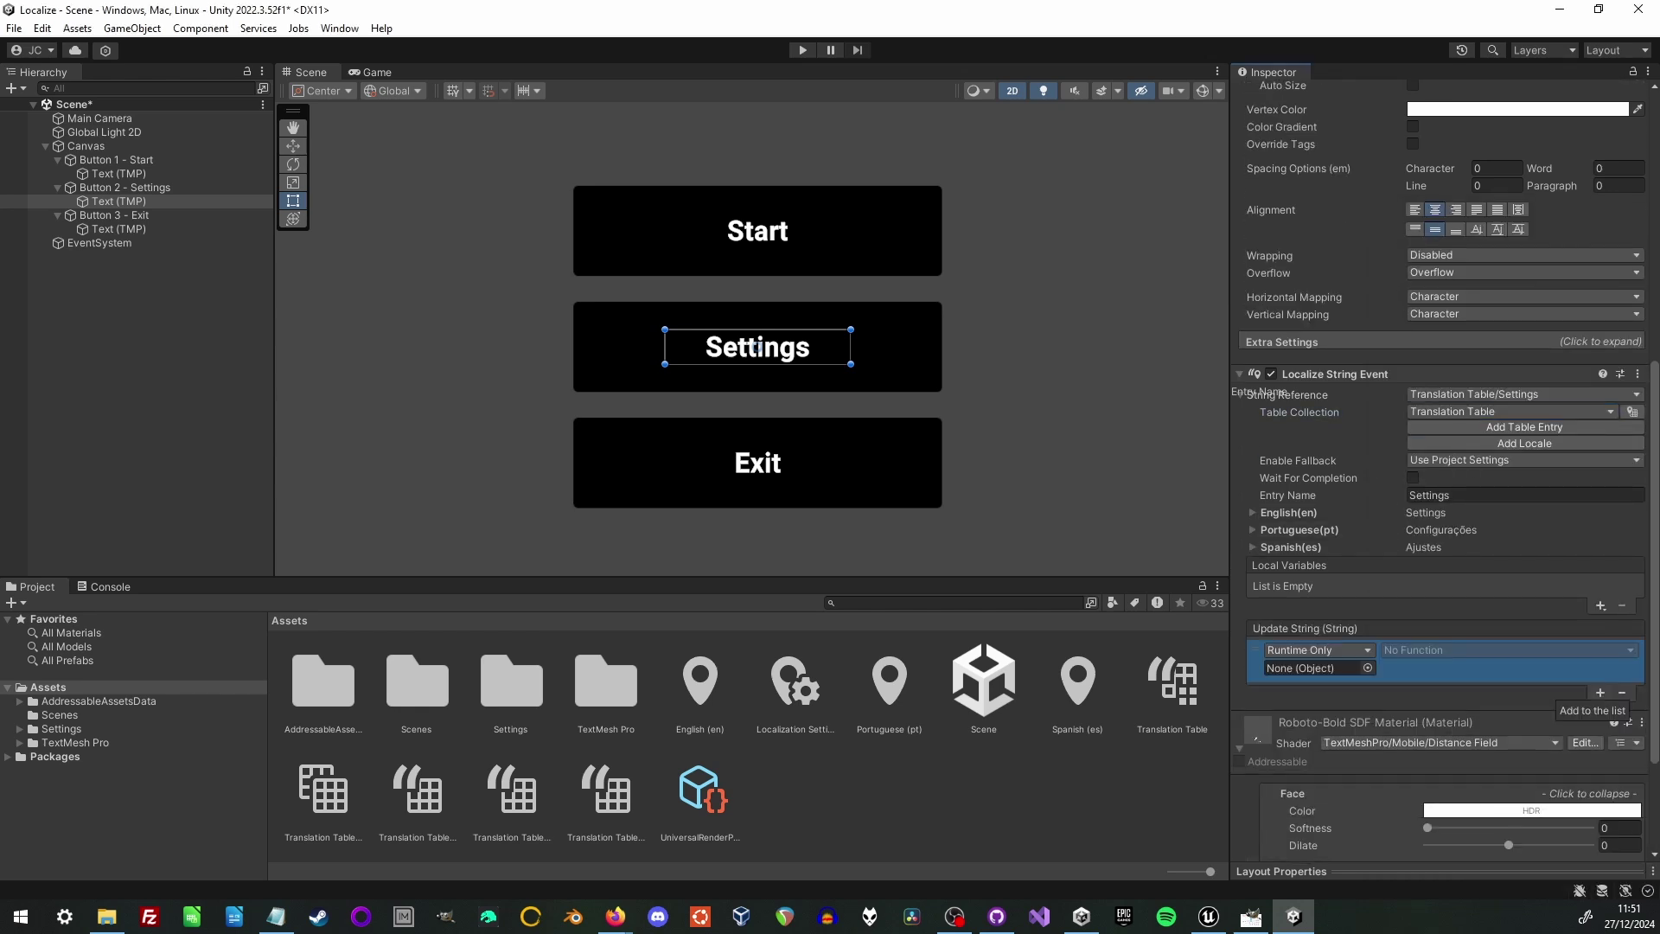
left_click_drag(119, 200, 1314, 667)
left_click(1509, 649)
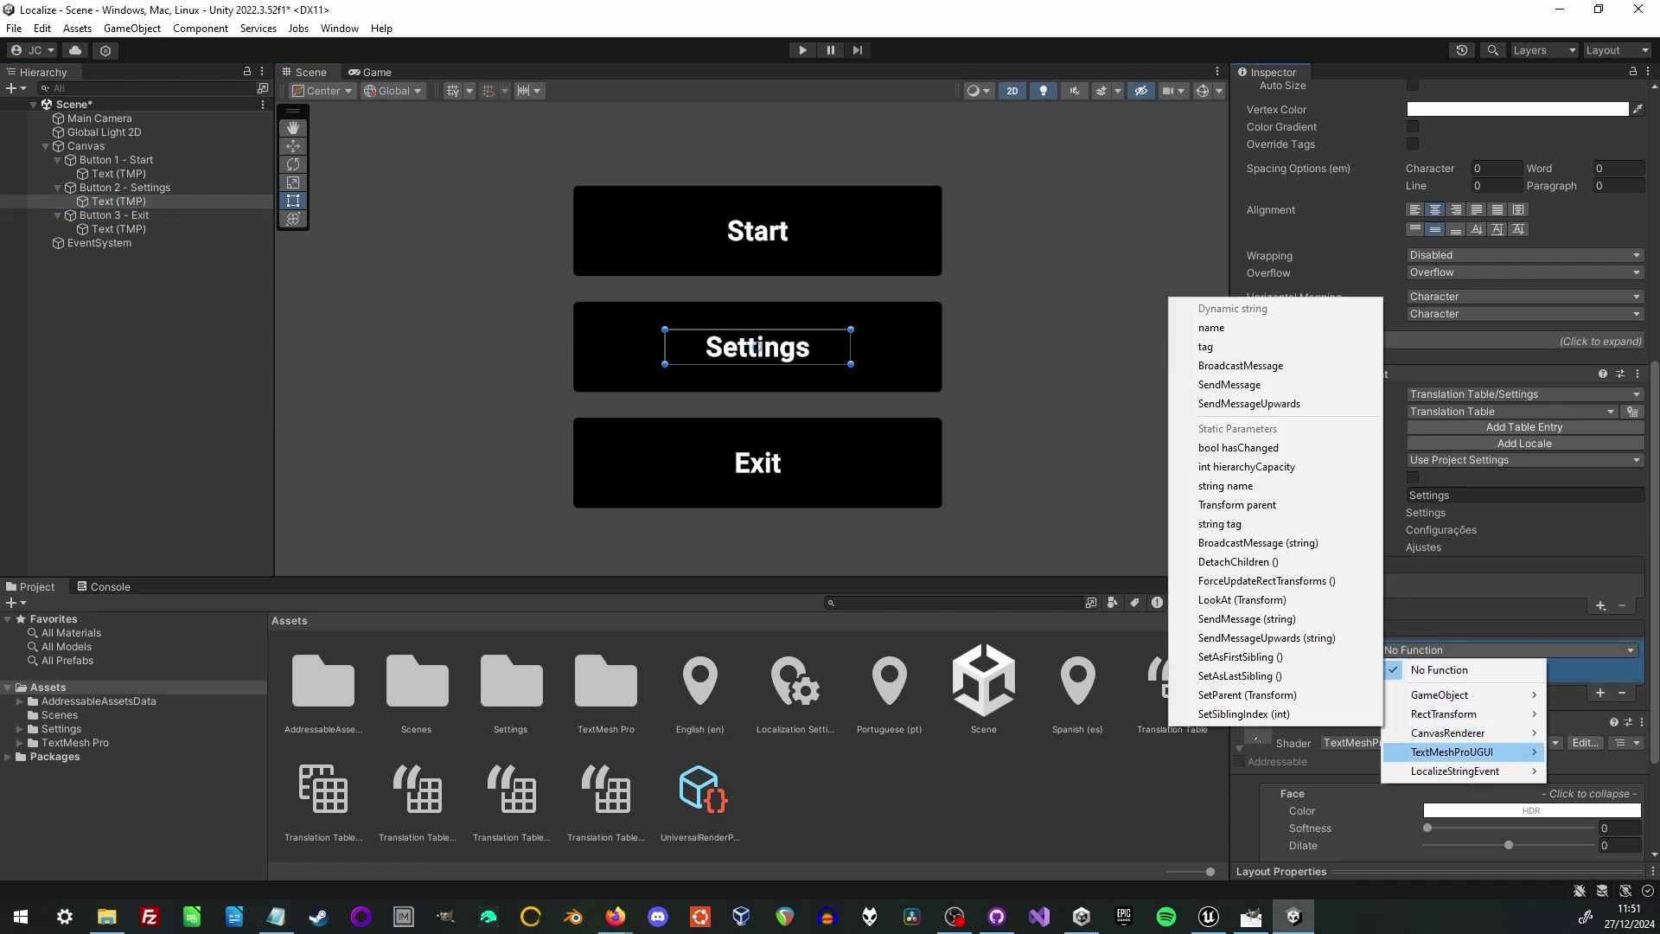
mouse_move(1462, 752)
left_click(1155, 101)
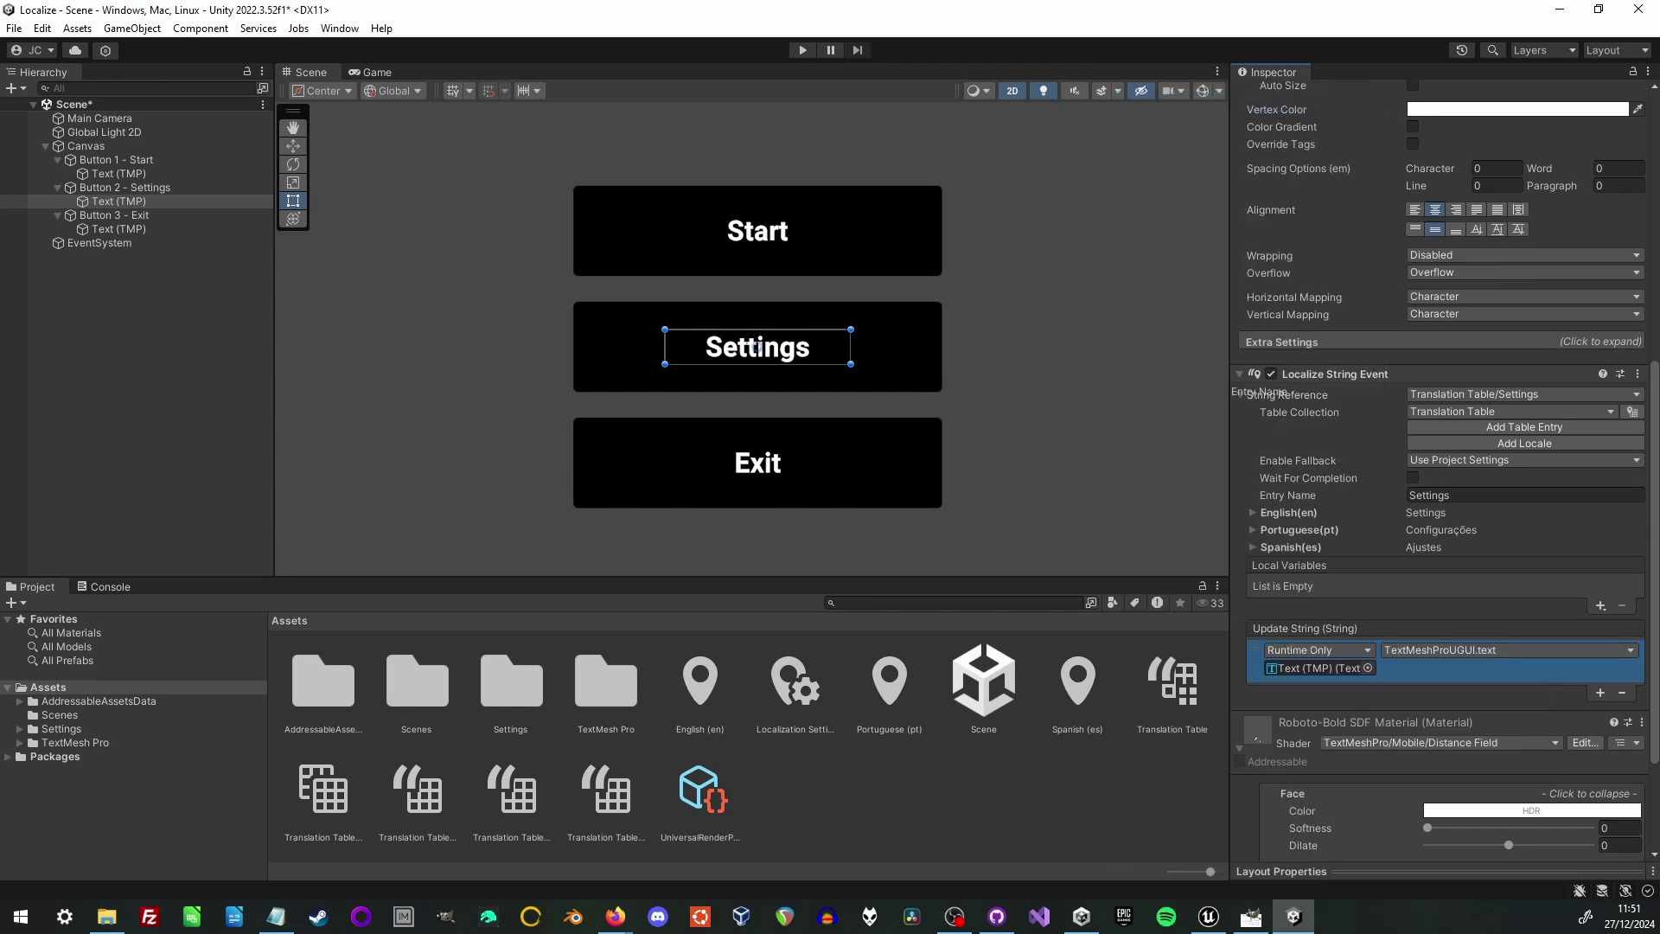
Step: Add a Localize String Event component to the Exit button's Text (TMP) object
left_click(118, 228)
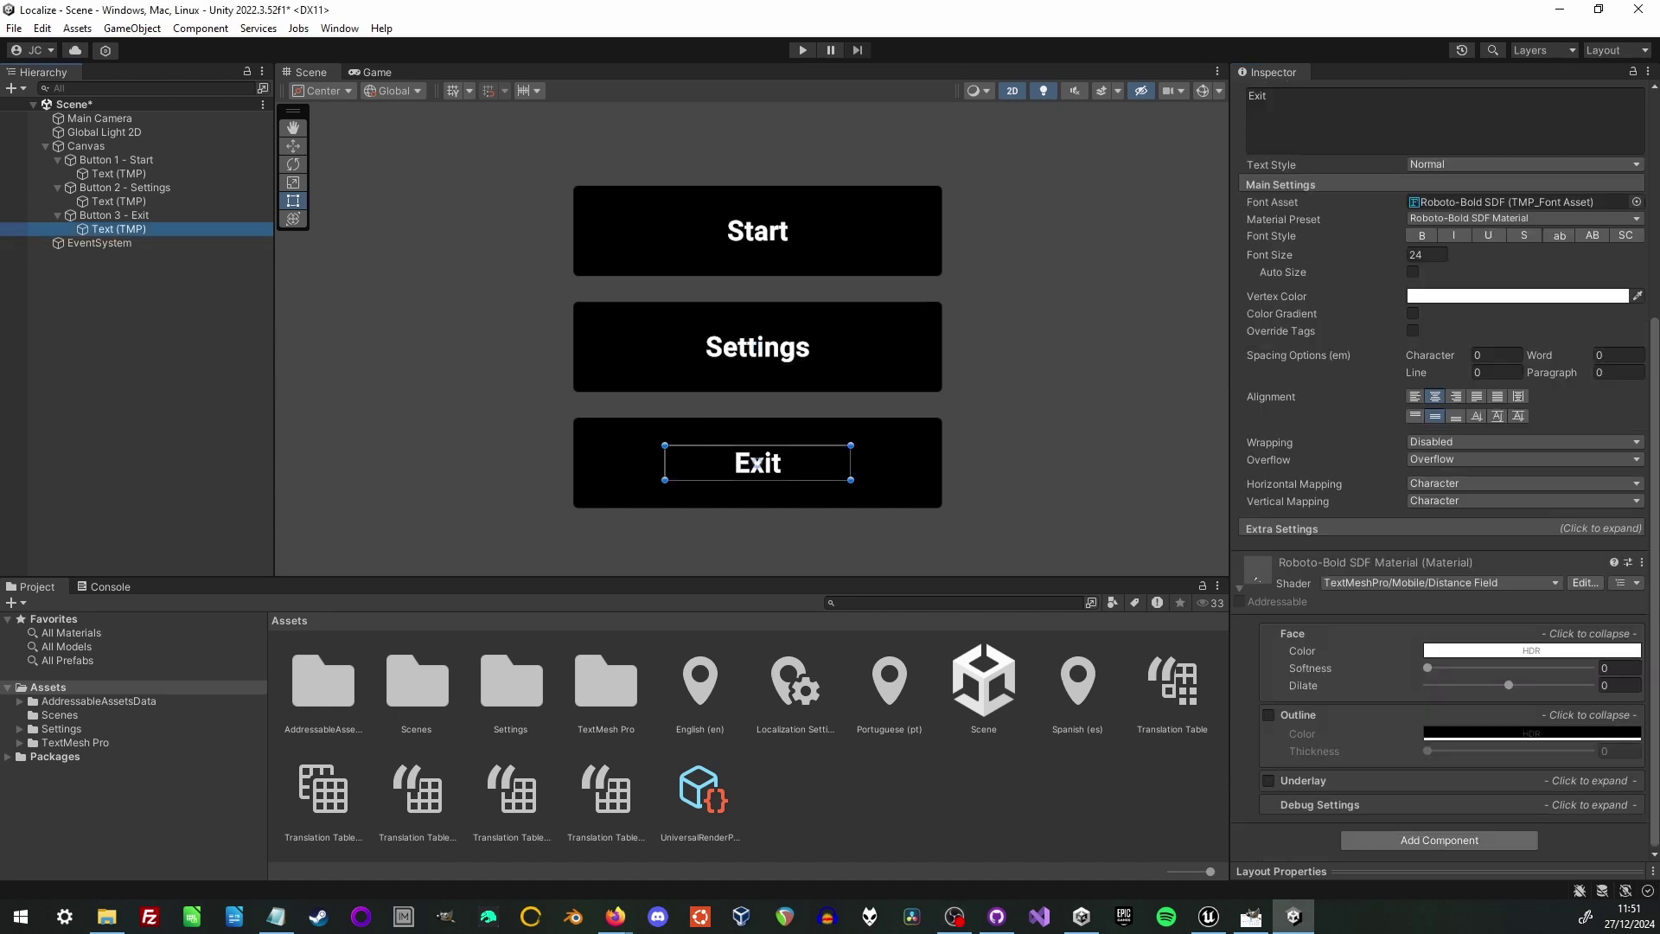
left_click(1439, 840)
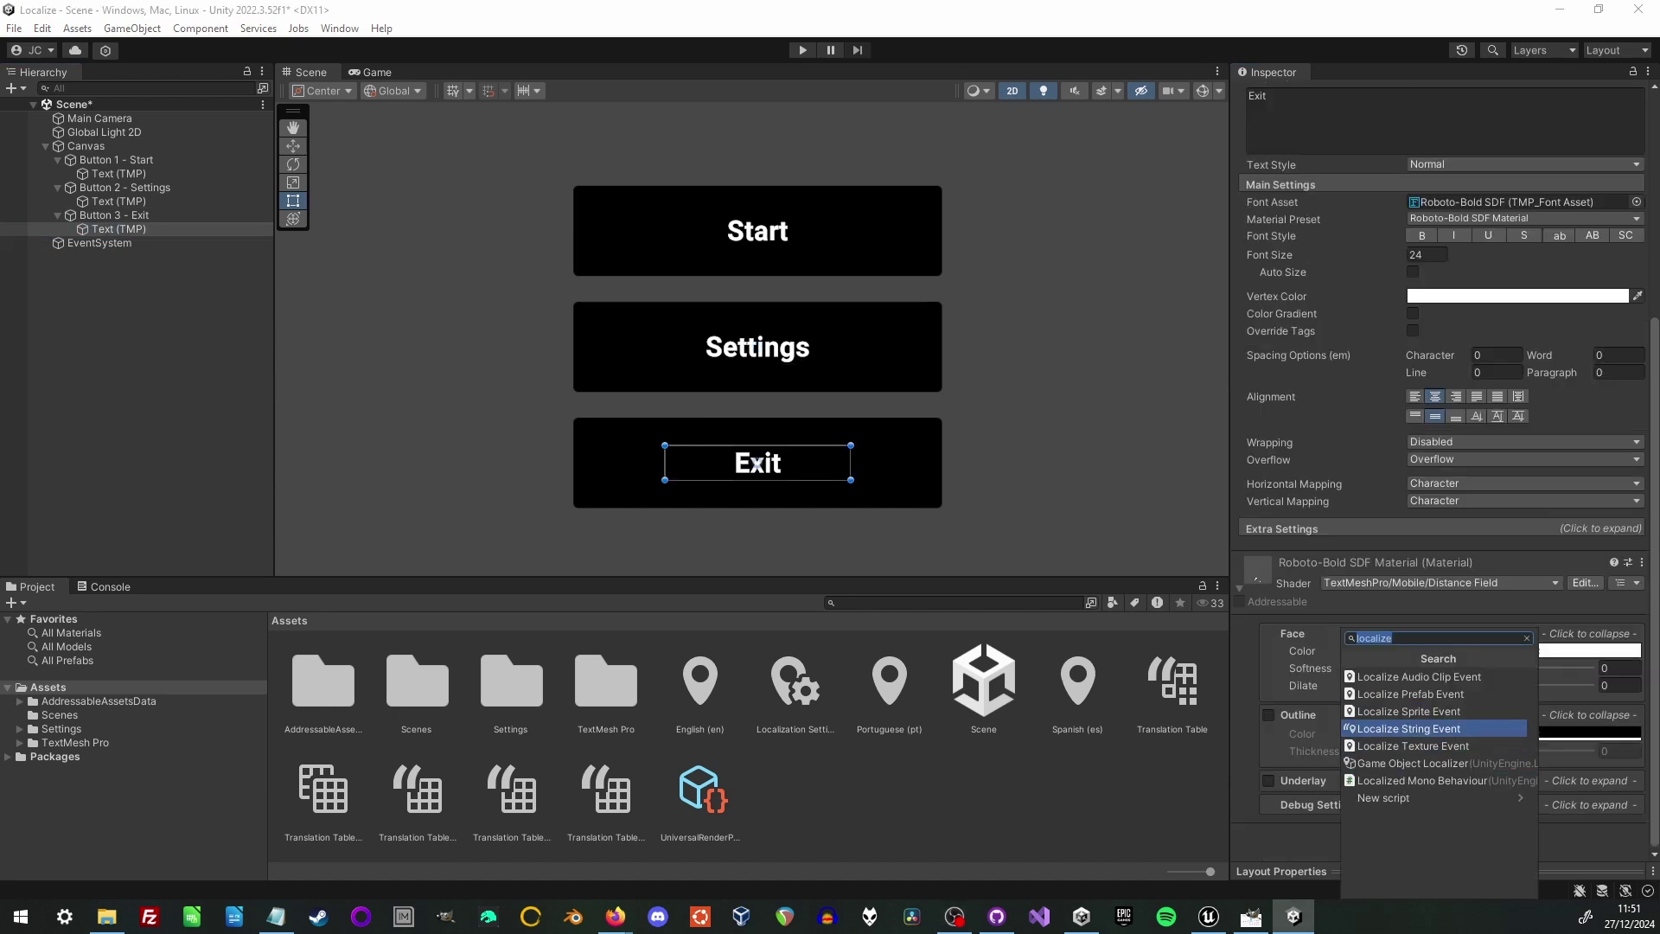
left_click(1409, 729)
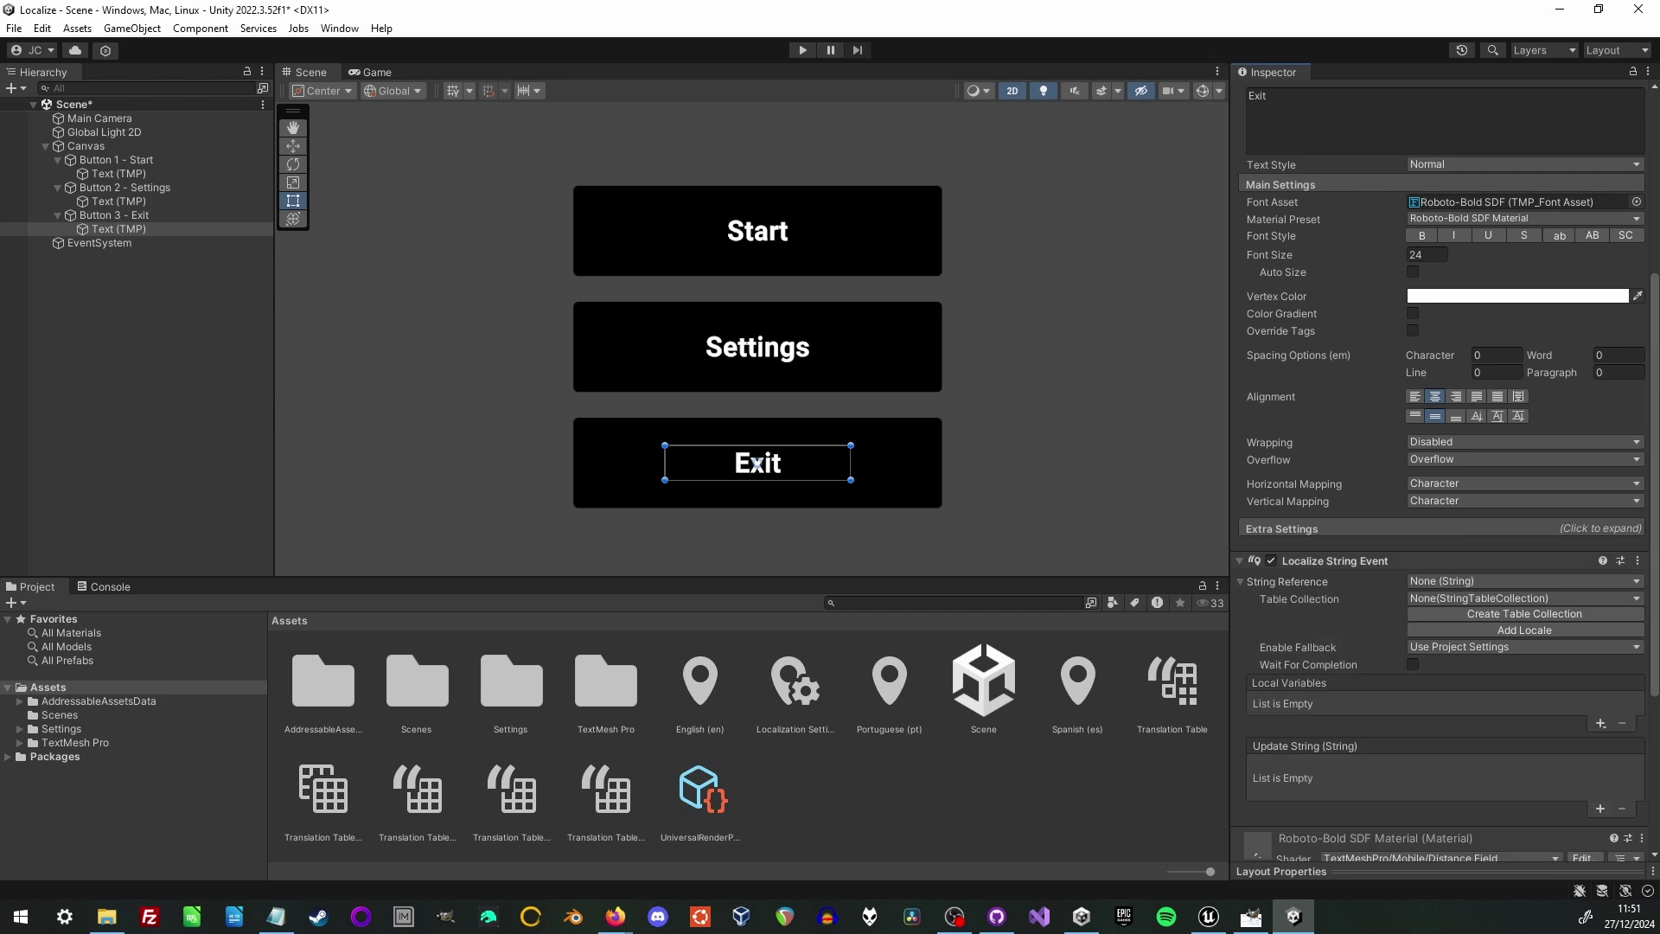
Step: Add an Update String event to the Exit text targeting its own Text (TMP) with dynamic TextMeshProUGUI.text, and save the scene
left_click(1600, 809)
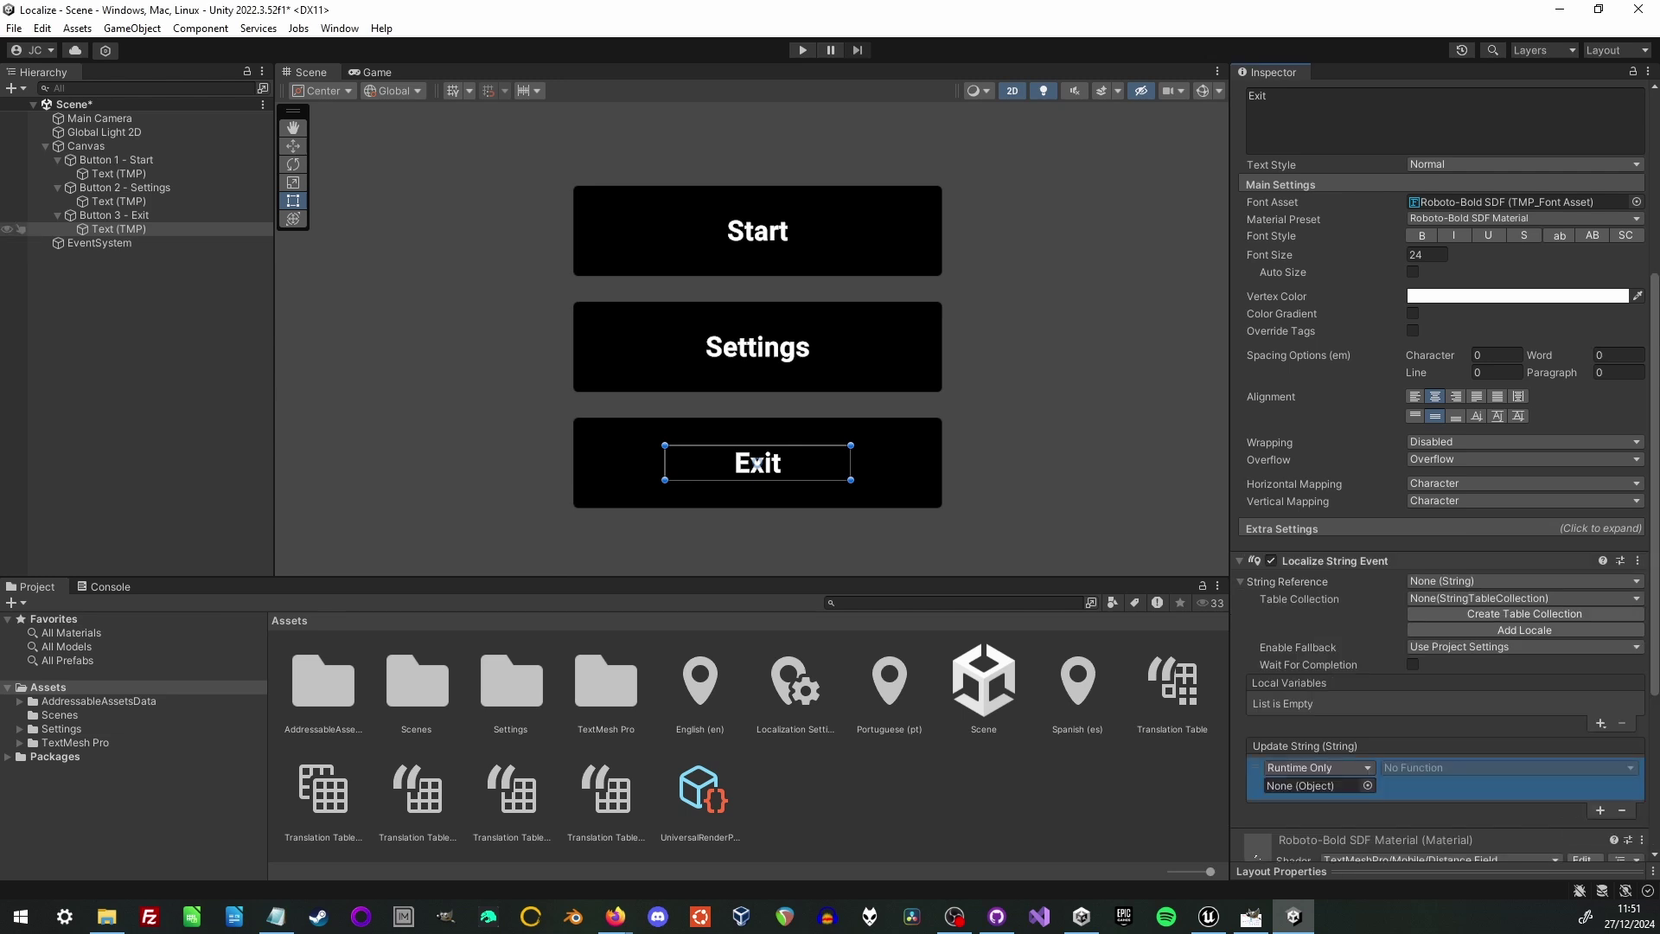
left_click_drag(119, 228, 1315, 785)
left_click(1509, 767)
mouse_move(1462, 687)
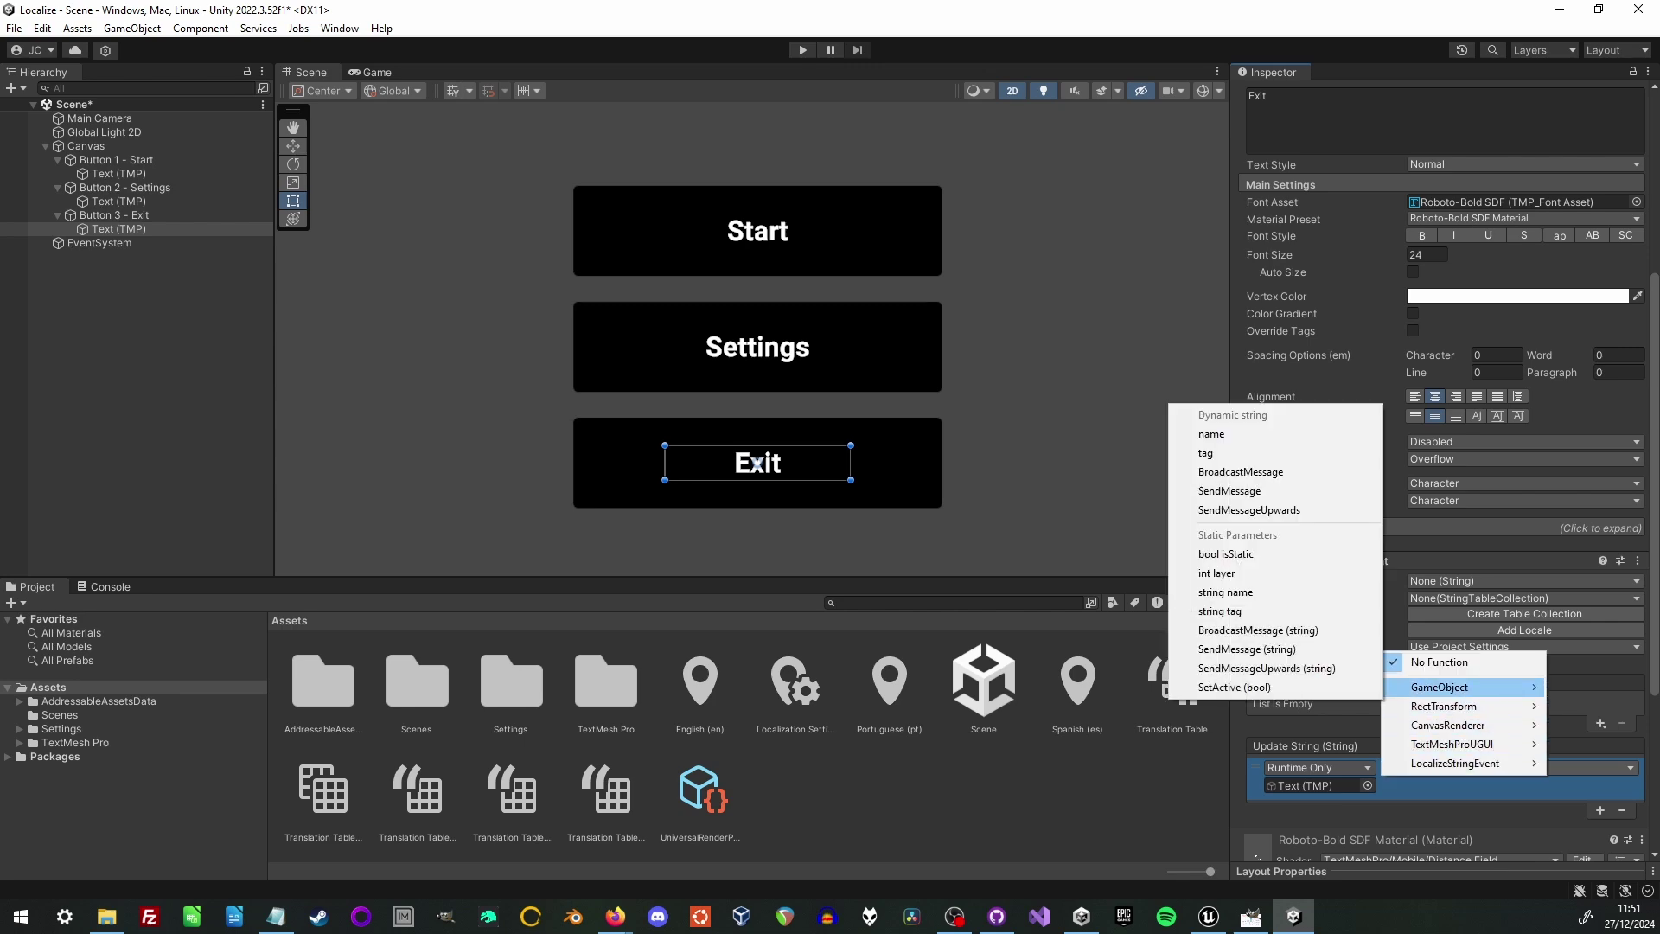
mouse_move(1461, 744)
left_click(1159, 102)
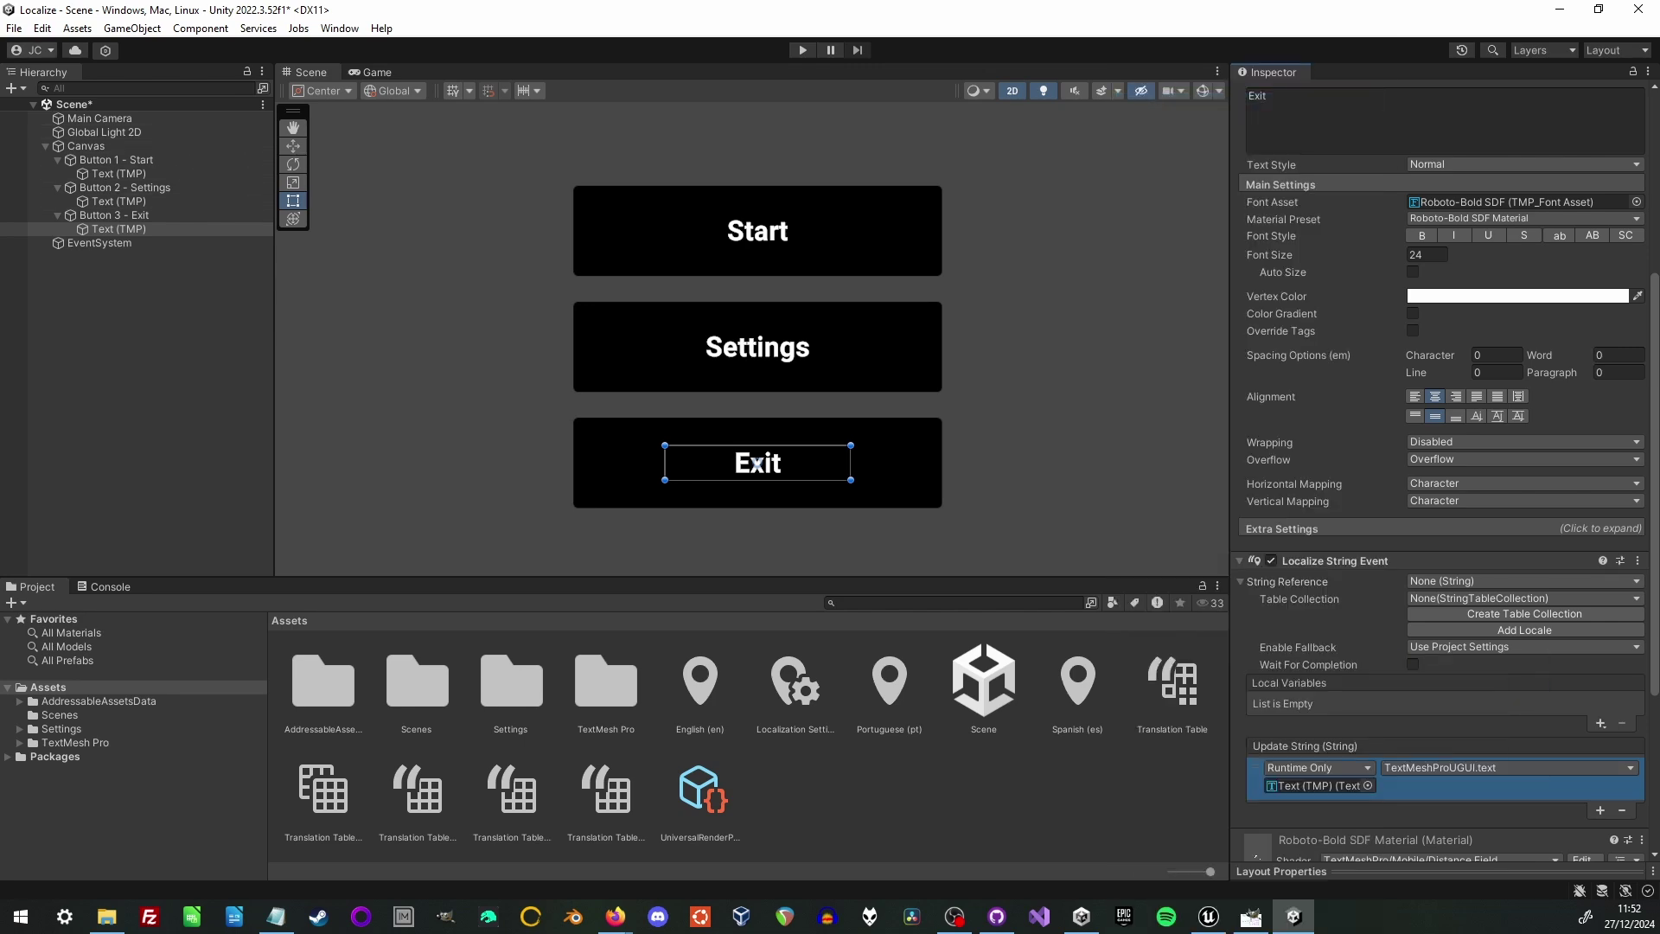
left_click(14, 27)
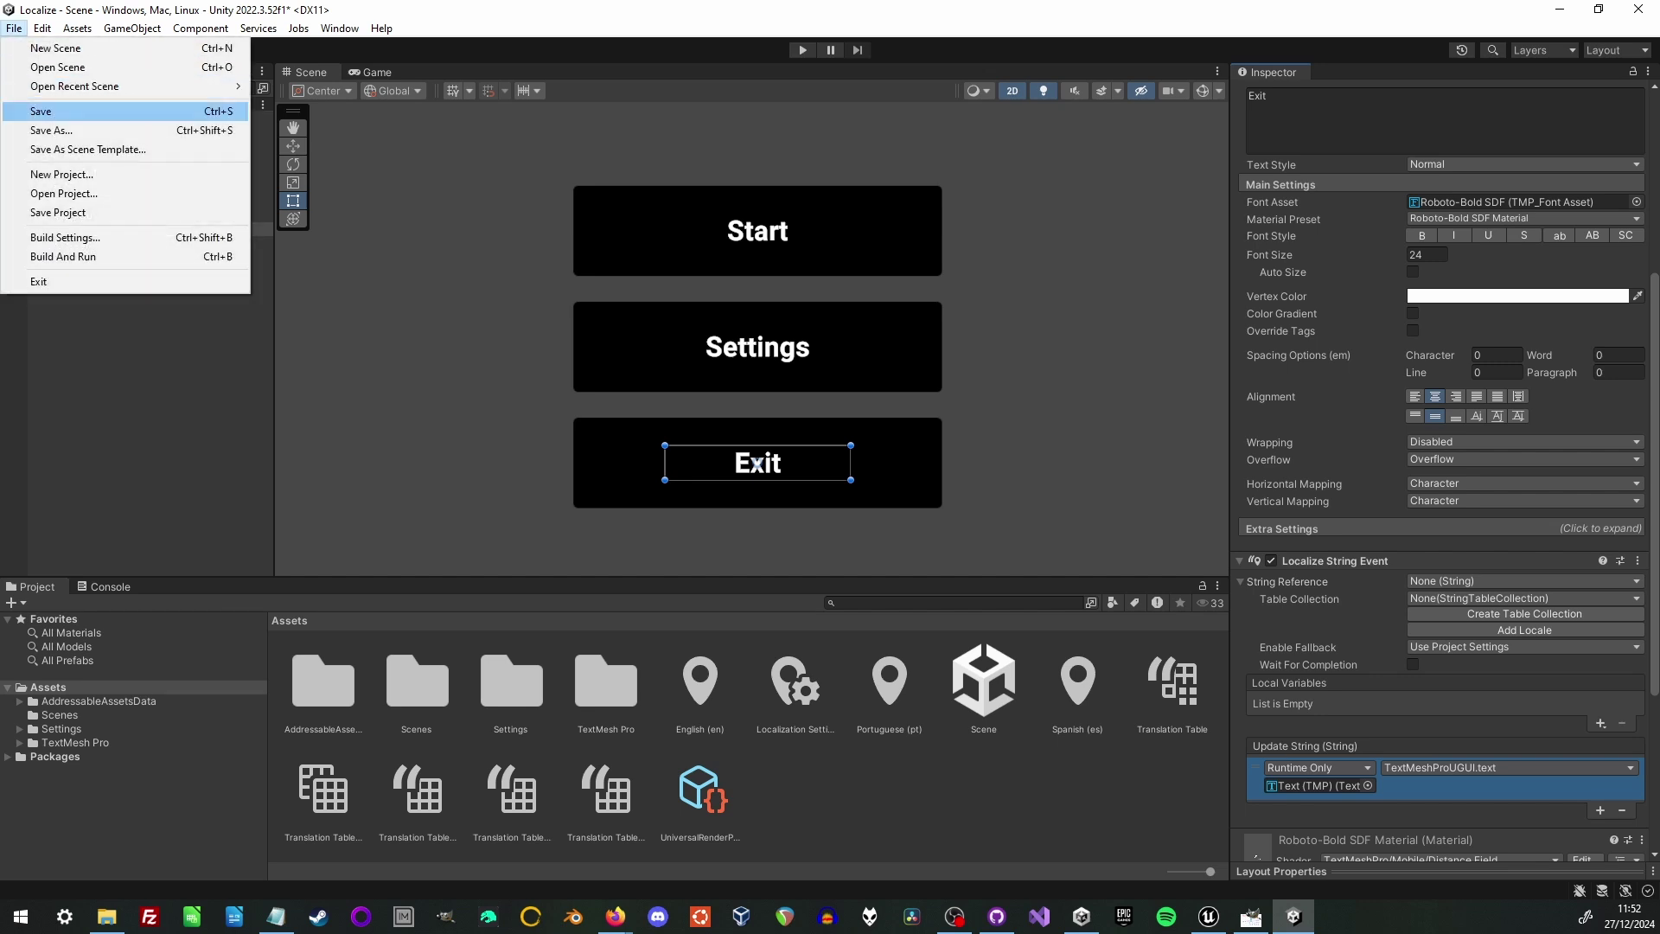
left_click(41, 111)
Step: Play the scene, switch between the available locales ending on English to check the button texts, and stop playing
key("ctrl+p")
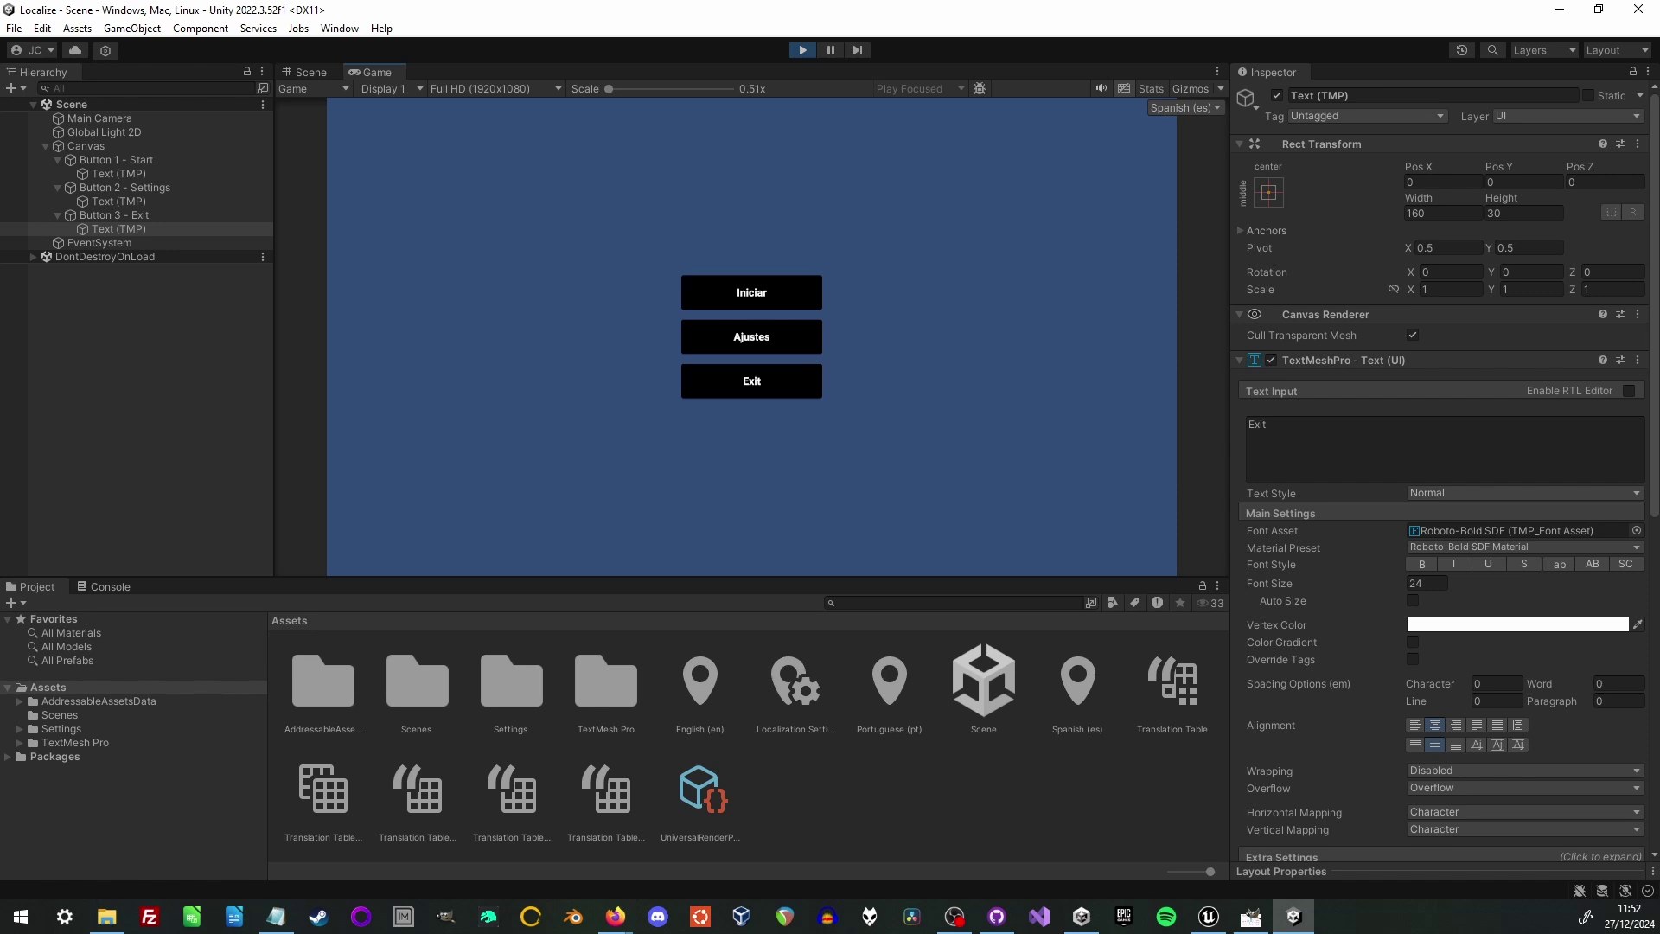
left_click(1184, 107)
left_click(1202, 125)
left_click(1184, 107)
left_click(1202, 144)
left_click(1176, 108)
left_click(1202, 126)
key("alt+Tab")
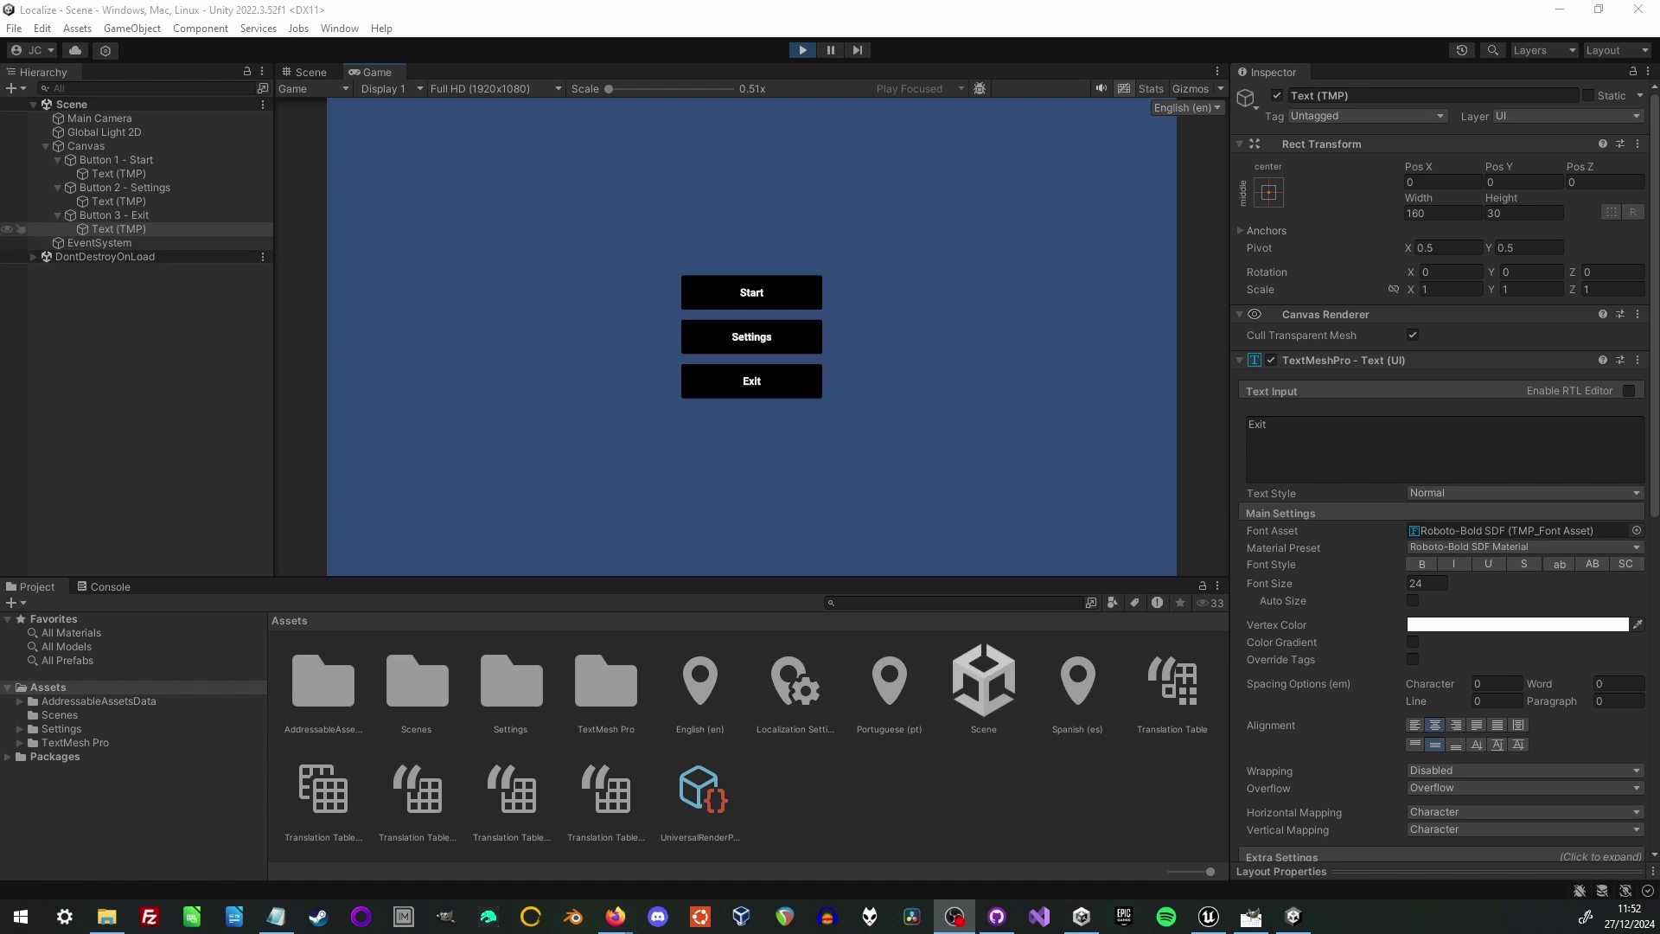
key("alt+Tab")
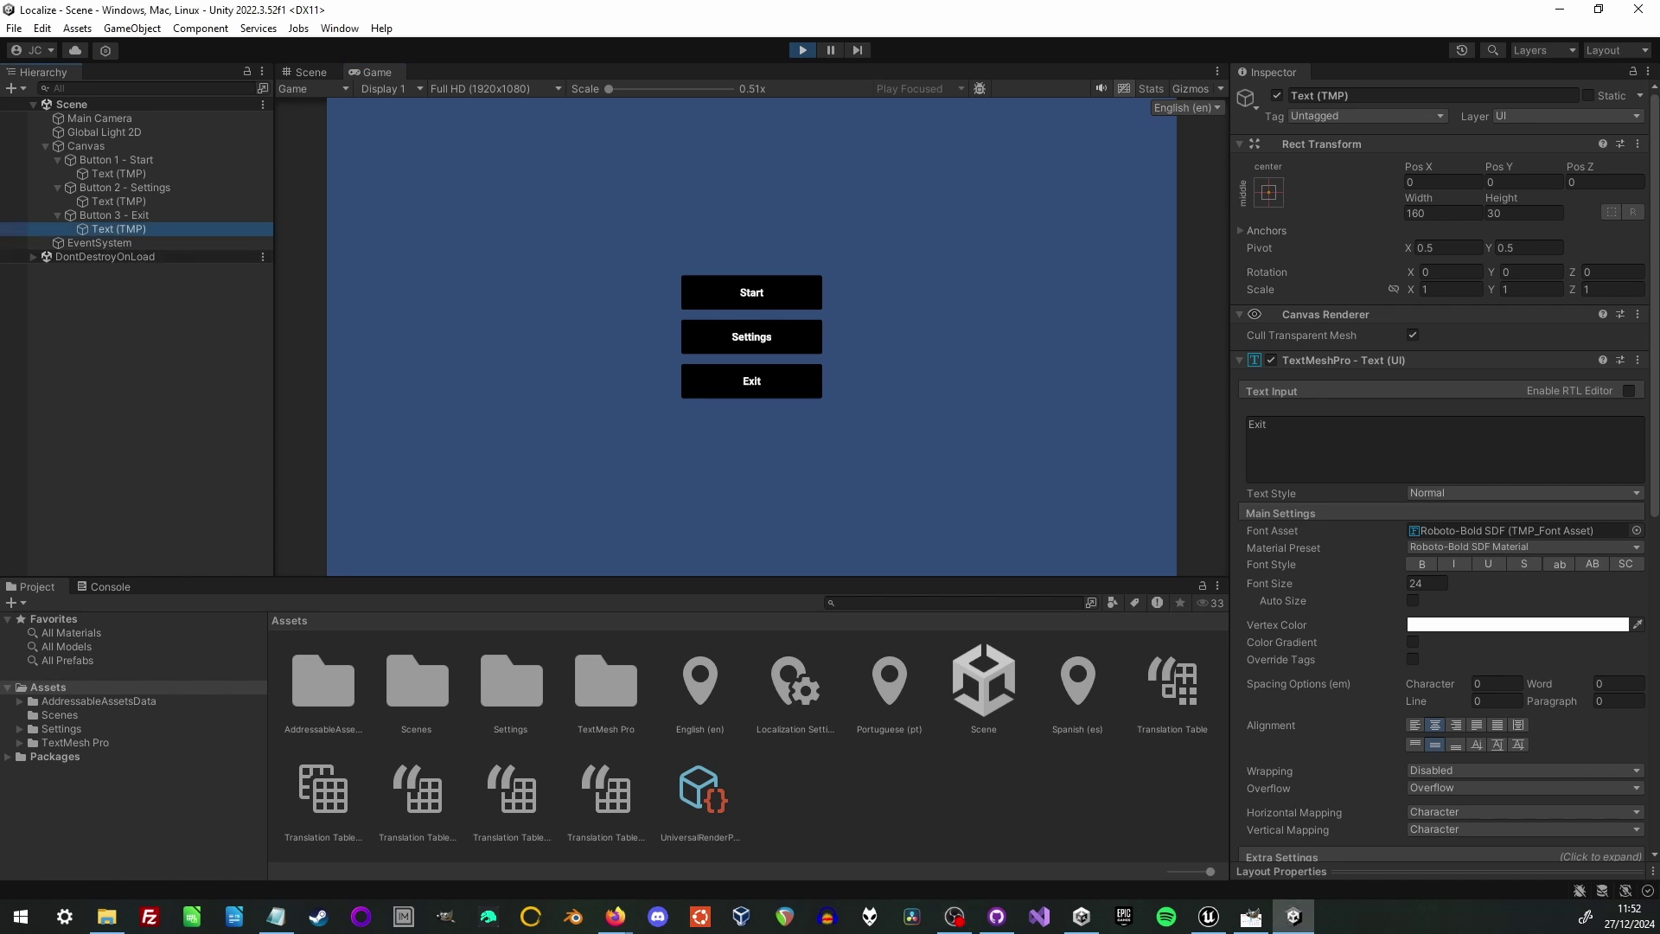
key("ctrl+p")
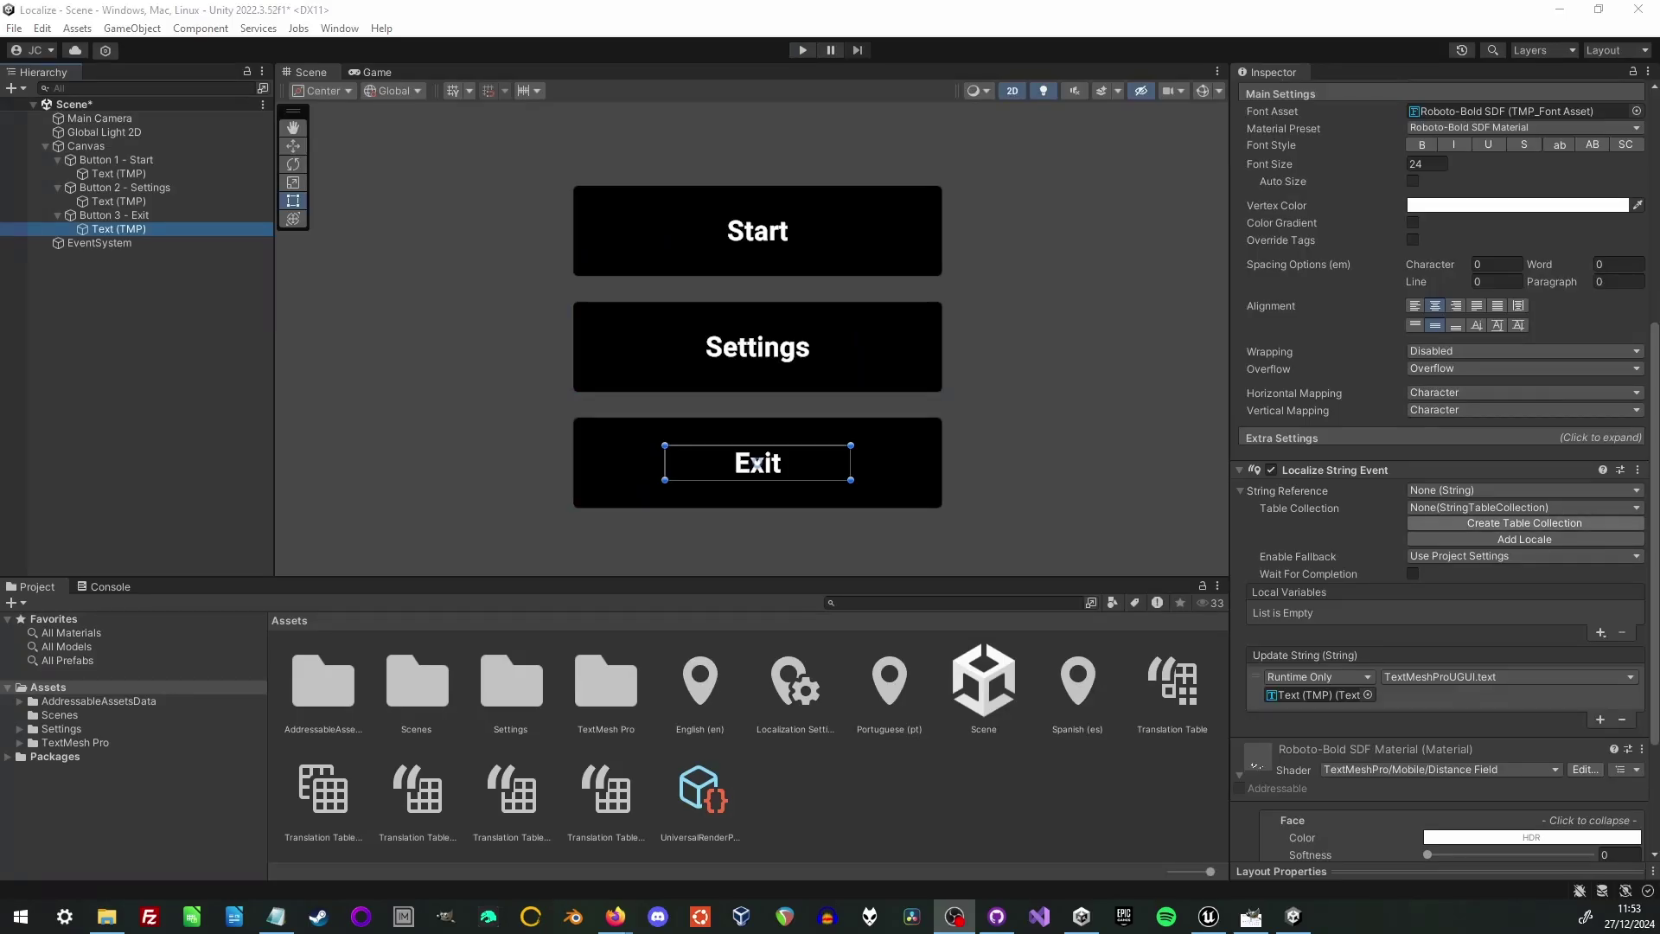
Step: Set the Exit text's table collection to Translation Table and add a new table entry named Exit
left_click(1522, 507)
left_click(1453, 547)
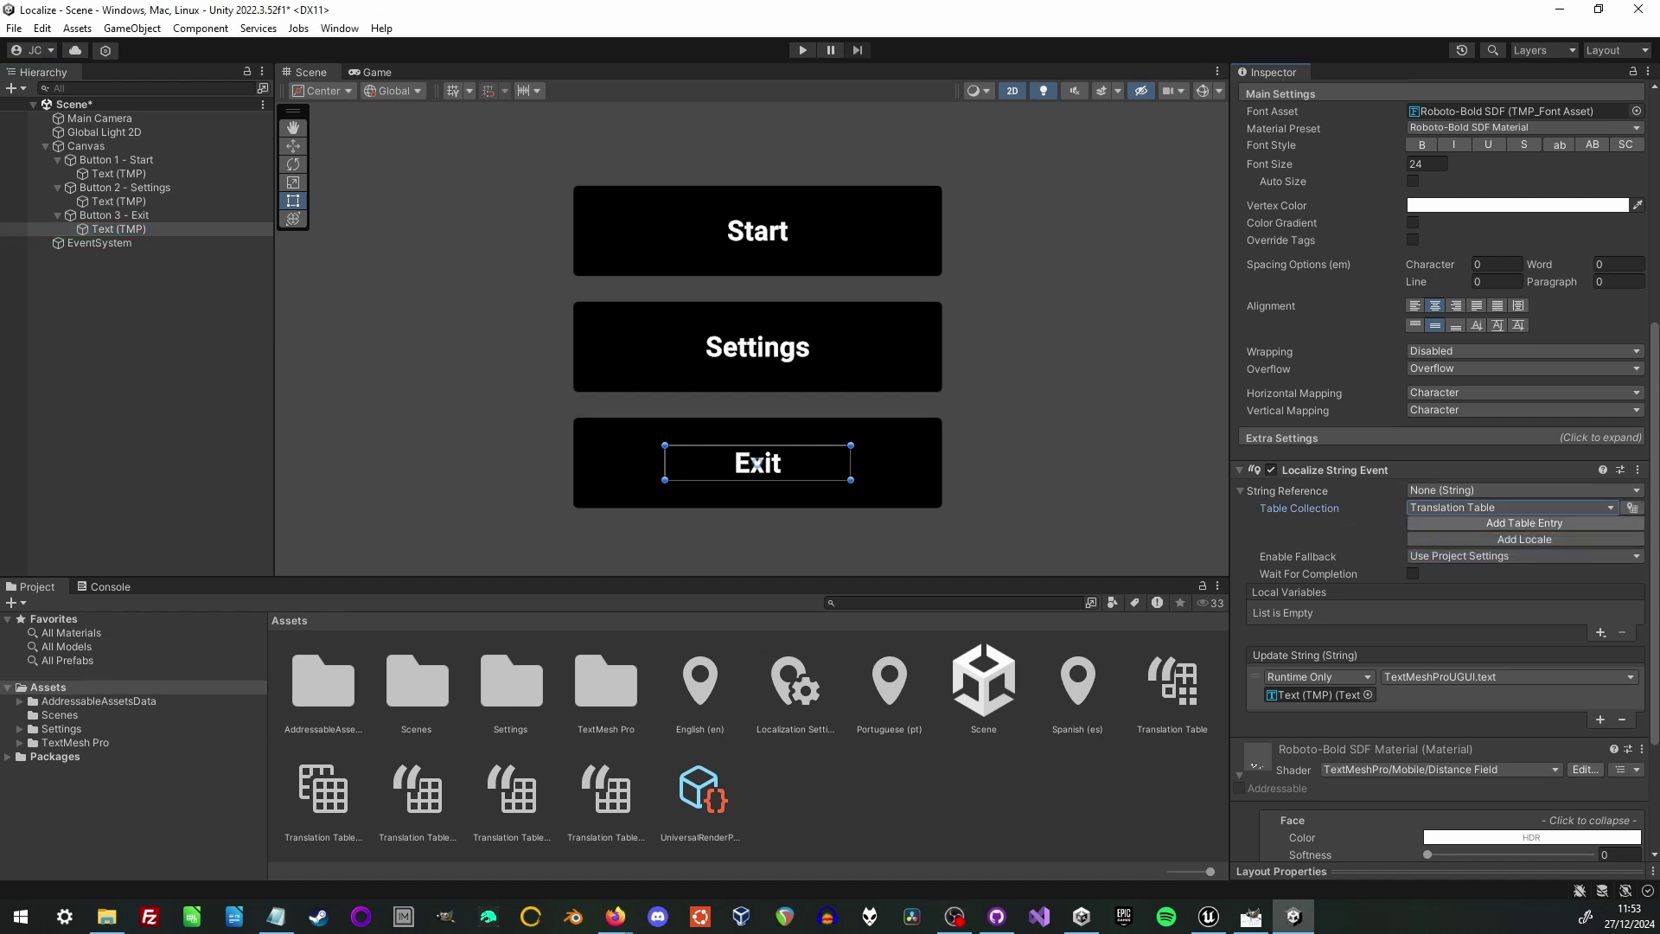
left_click(1525, 523)
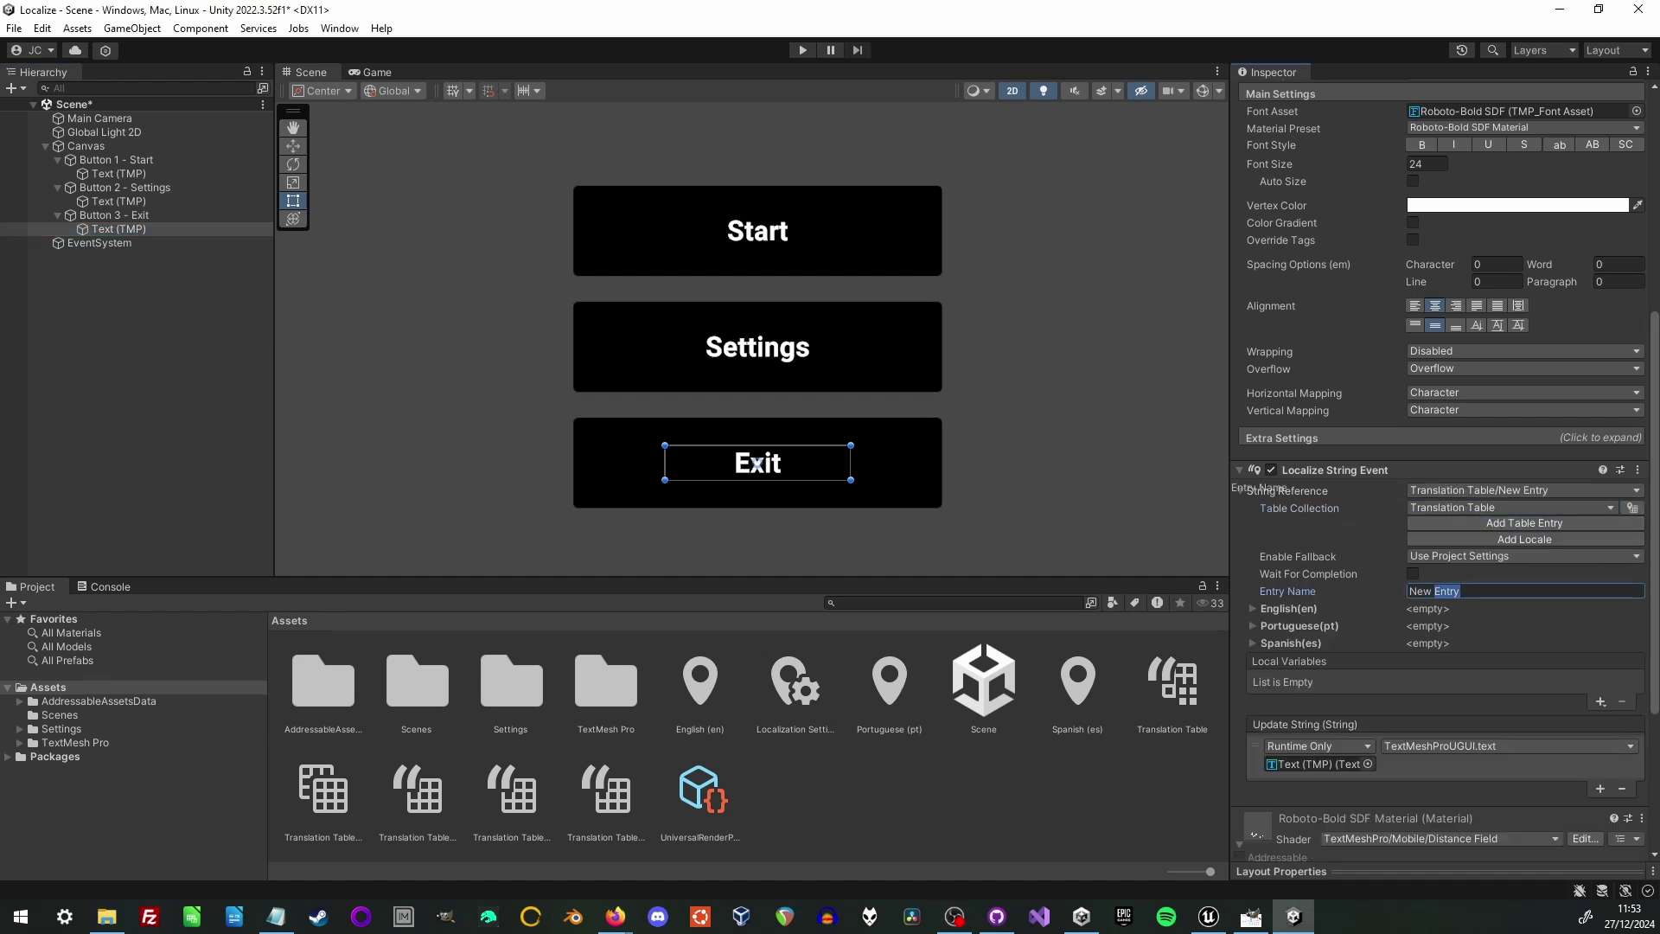
type("Exit")
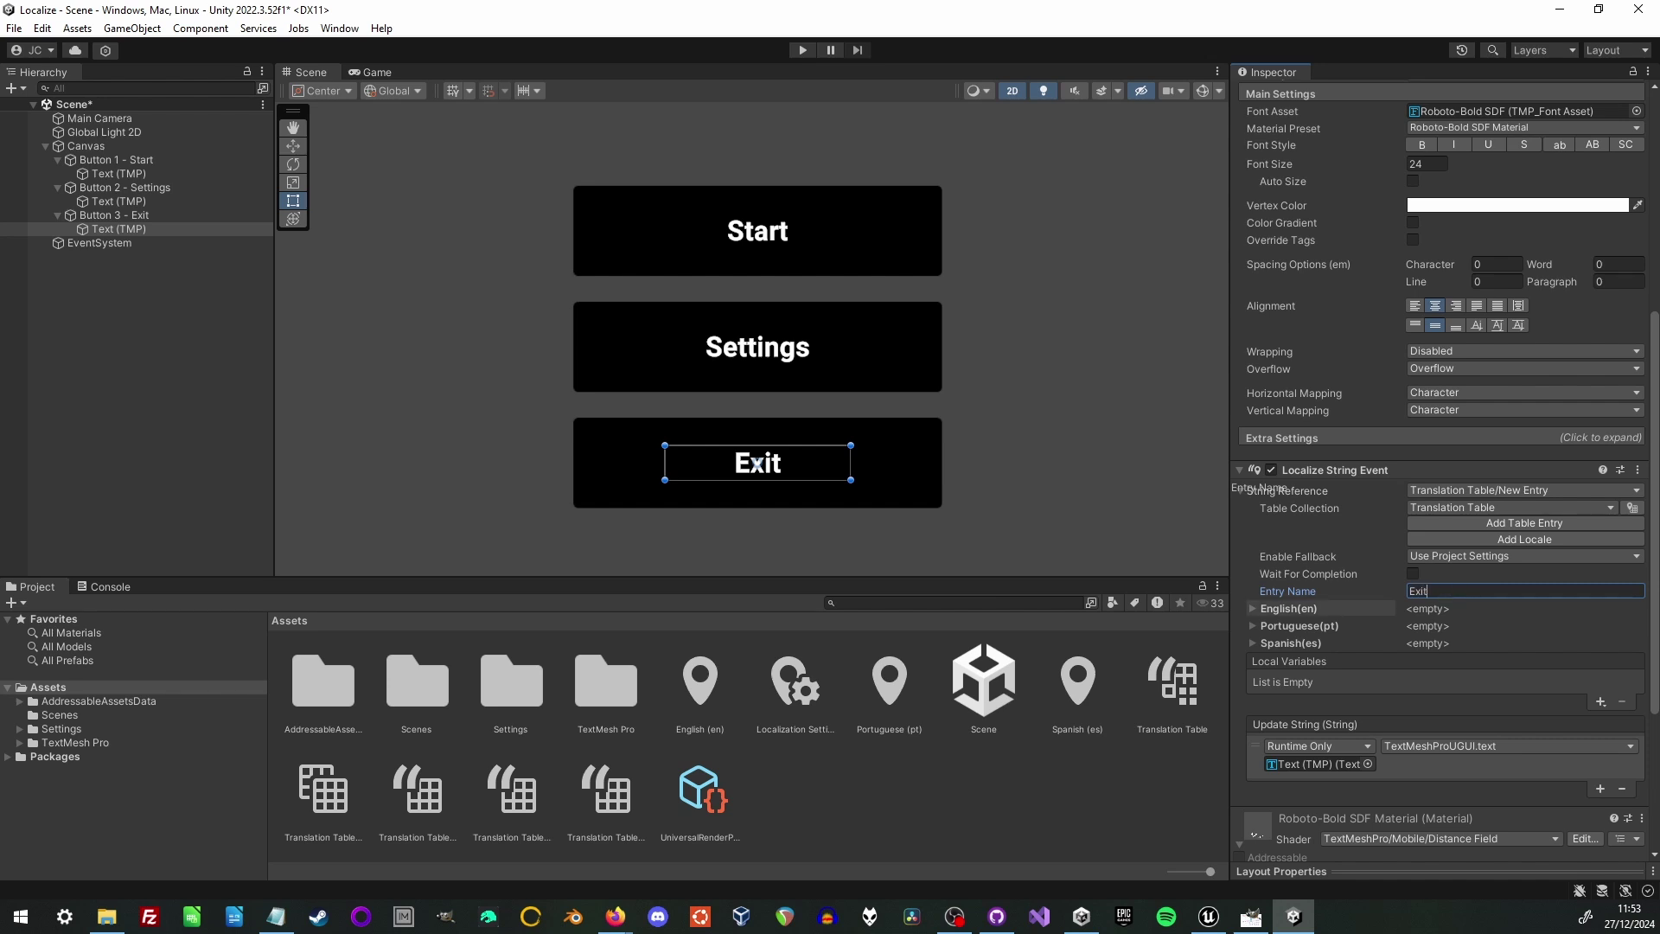
Step: Enter the Exit entry's translations as Exit in English, Sair in Portuguese and Salir in Spanish, and save the scene
left_click(1289, 608)
left_click(1299, 664)
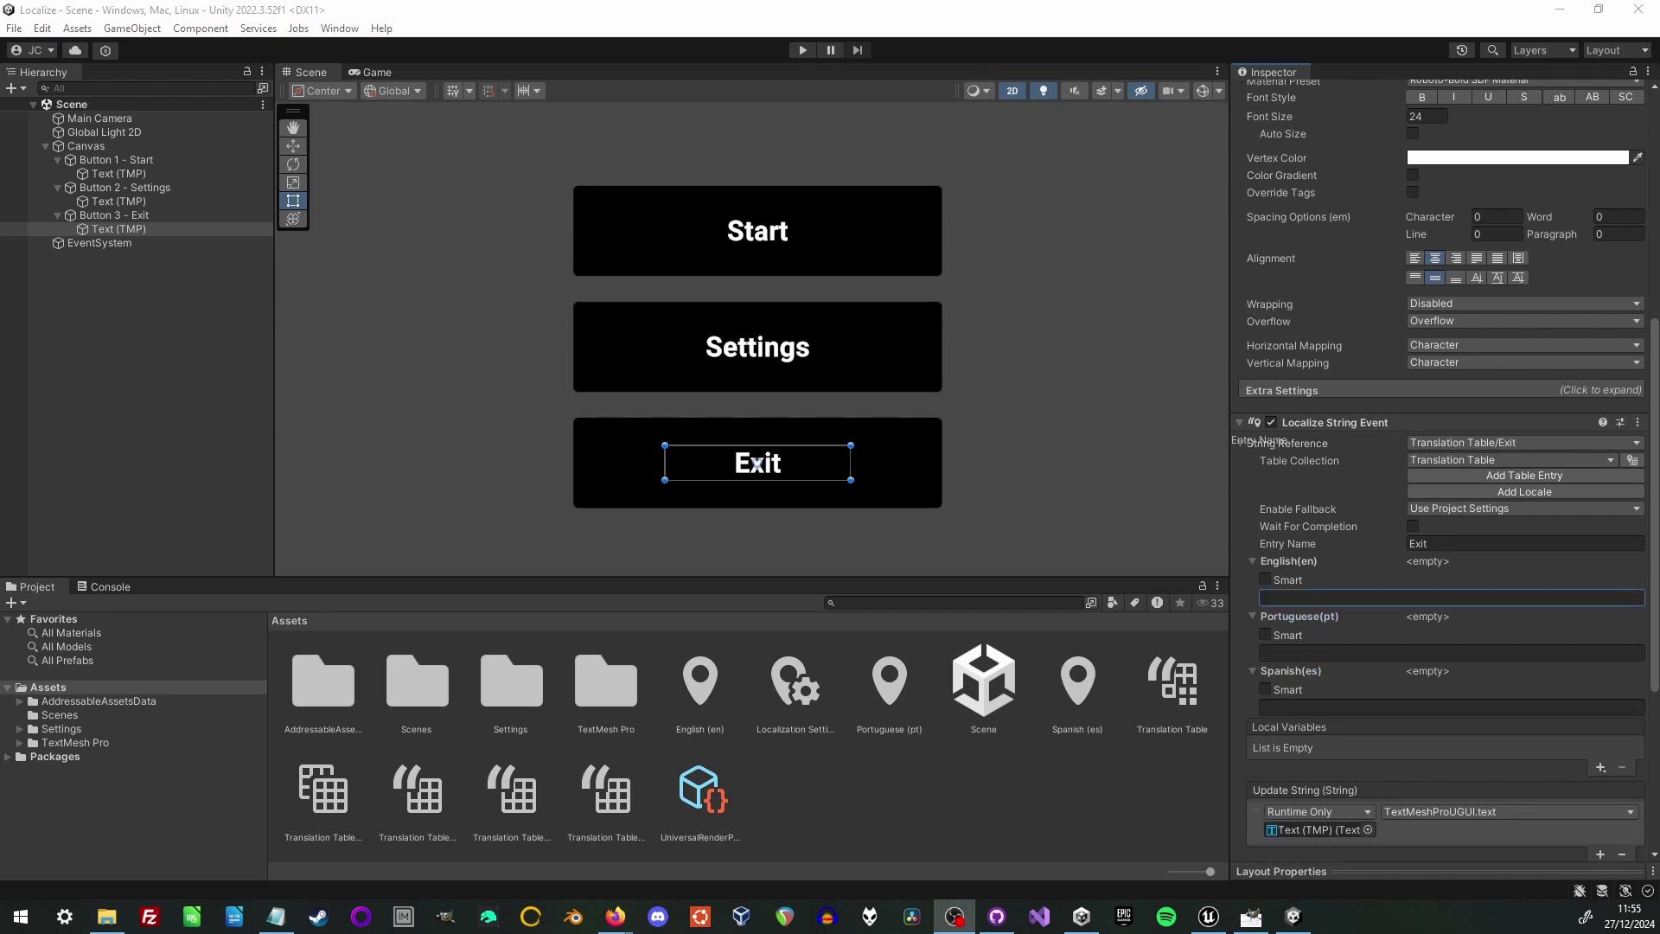
key("alt+Tab")
type("Exit")
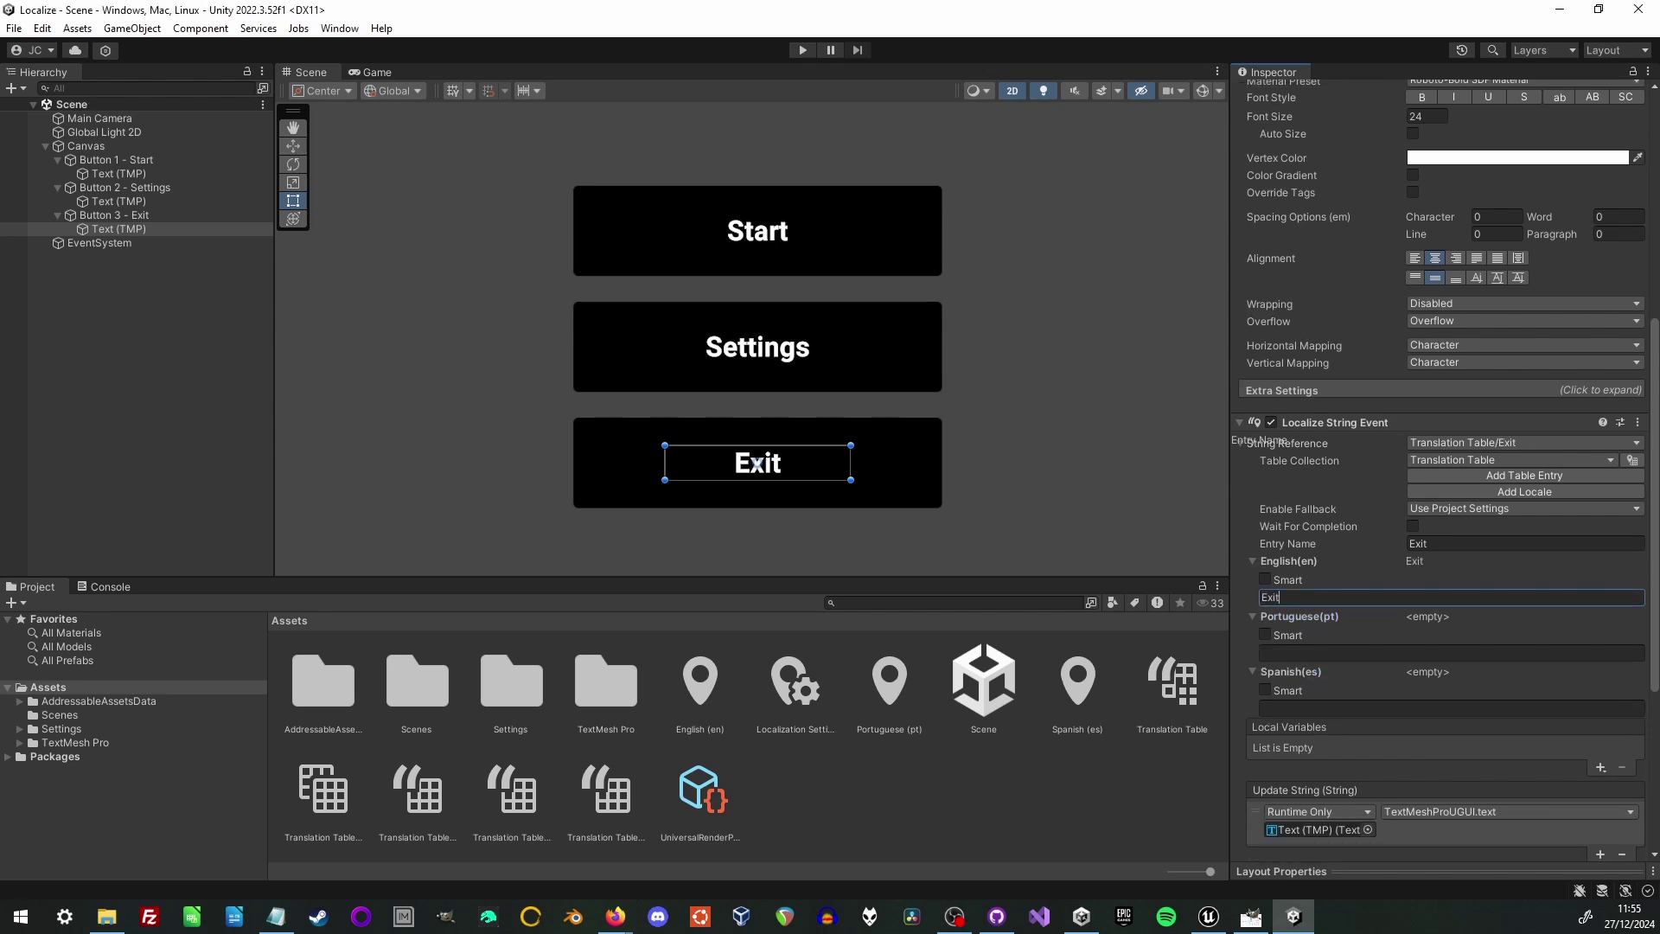
left_click(1280, 653)
type("Sair")
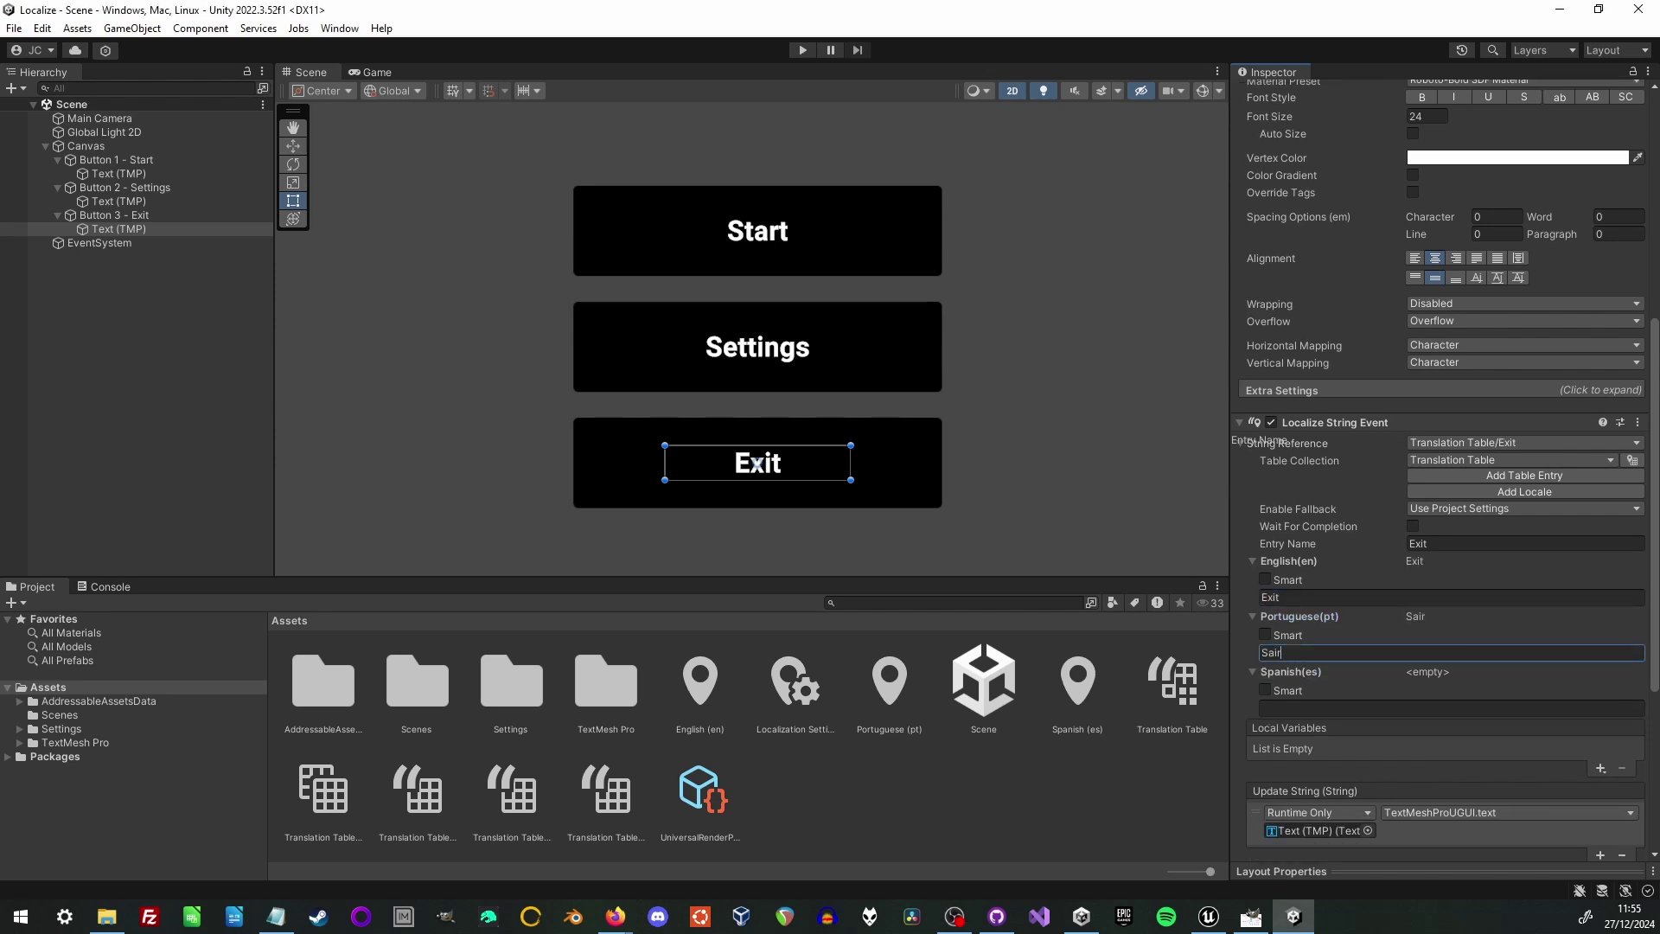
left_click(1280, 708)
type("Salir")
left_click(13, 27)
left_click(40, 111)
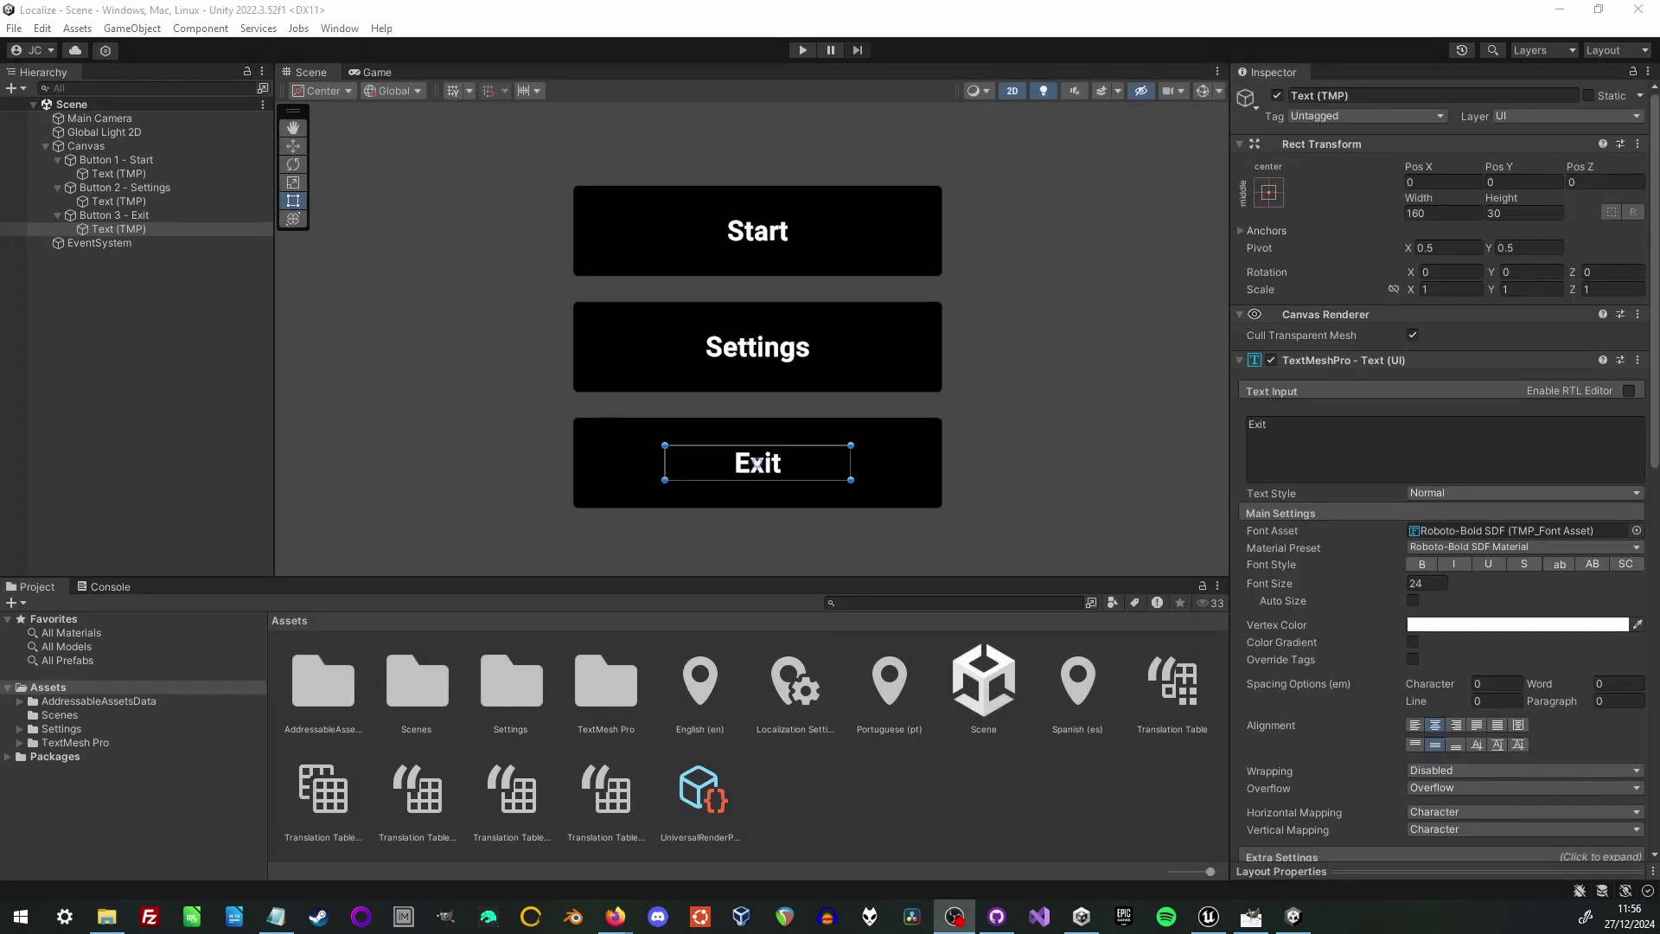
Step: Create a C# script named LocaleTest in the Assets folder
right_click(860, 800)
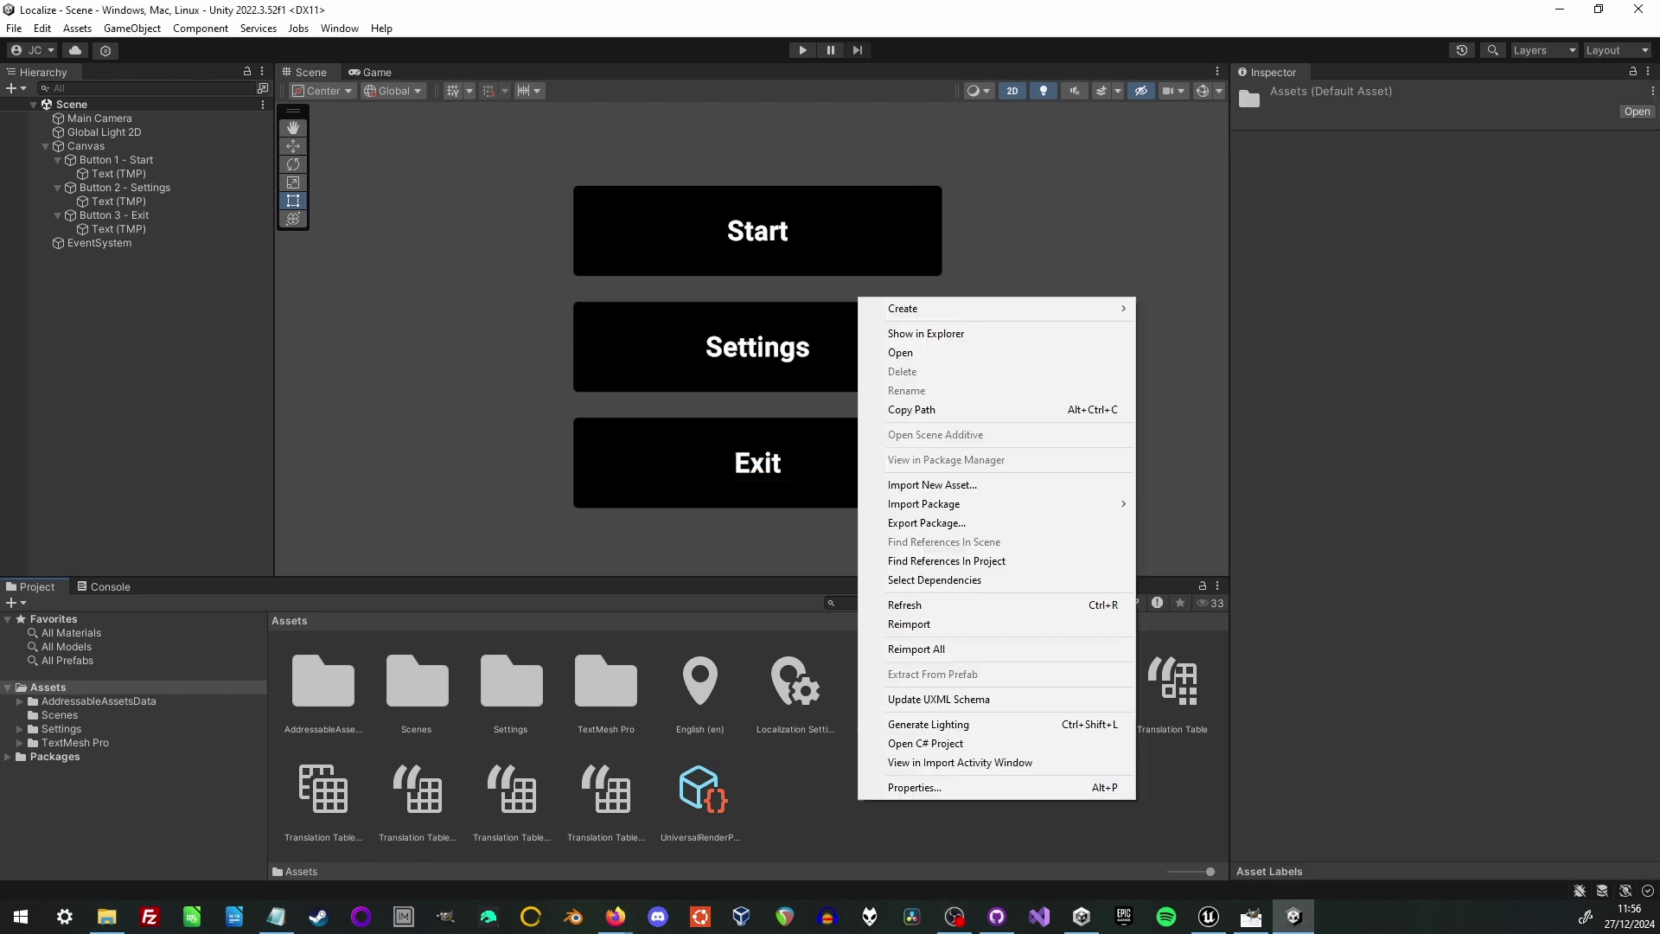
mouse_move(951, 307)
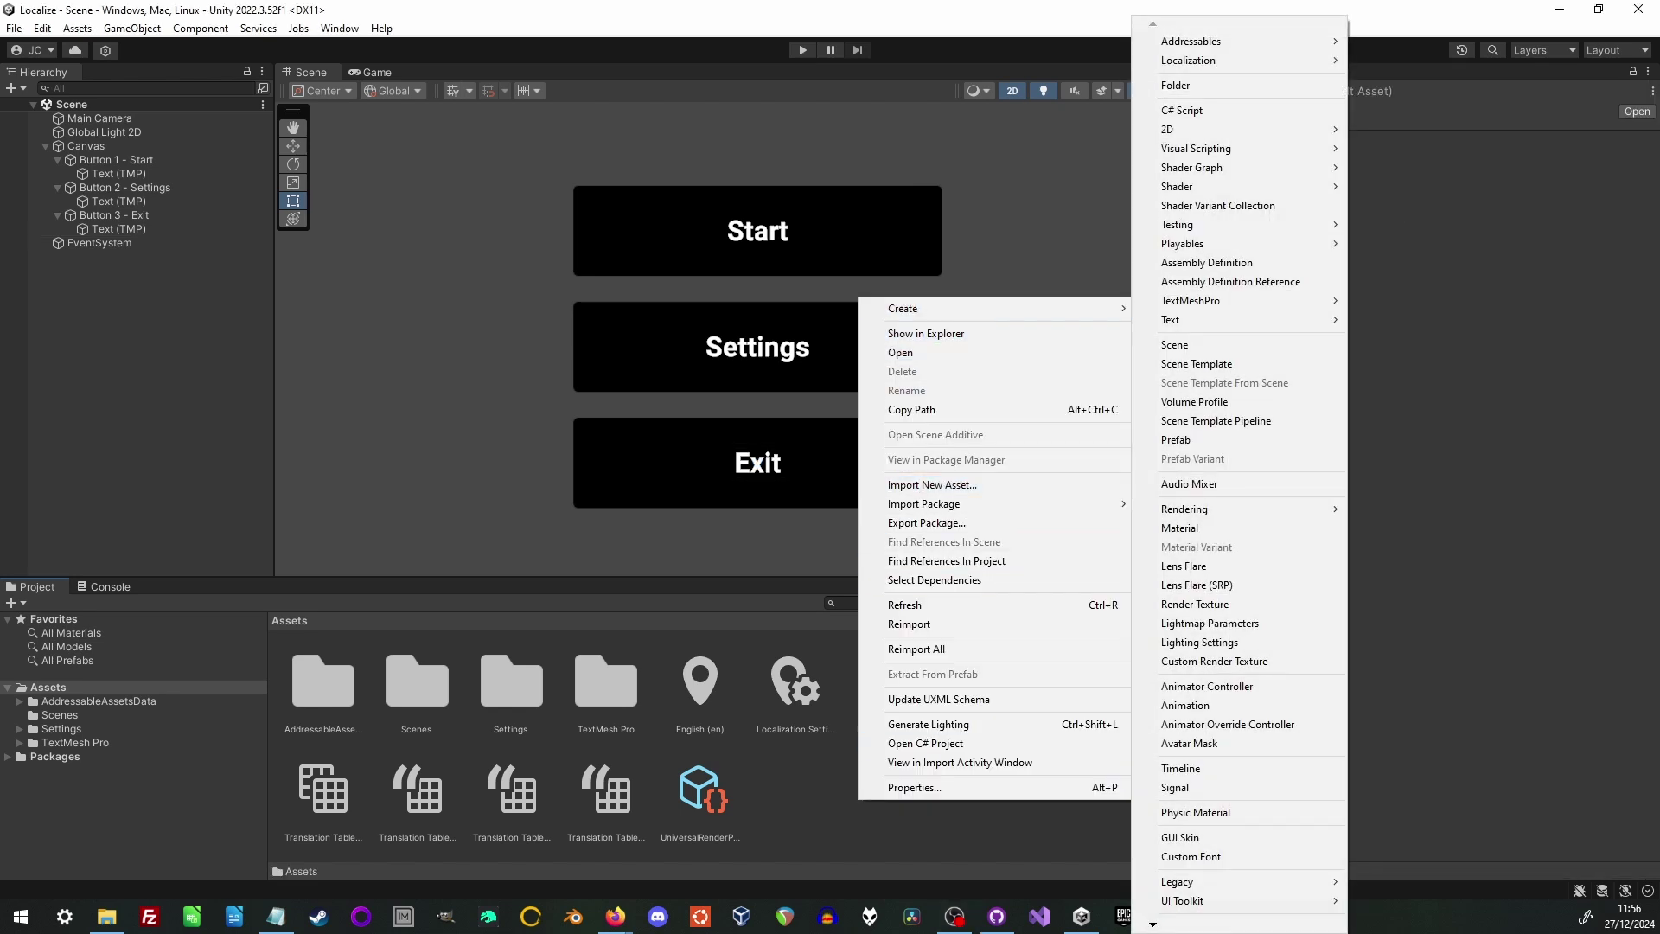
left_click(1182, 111)
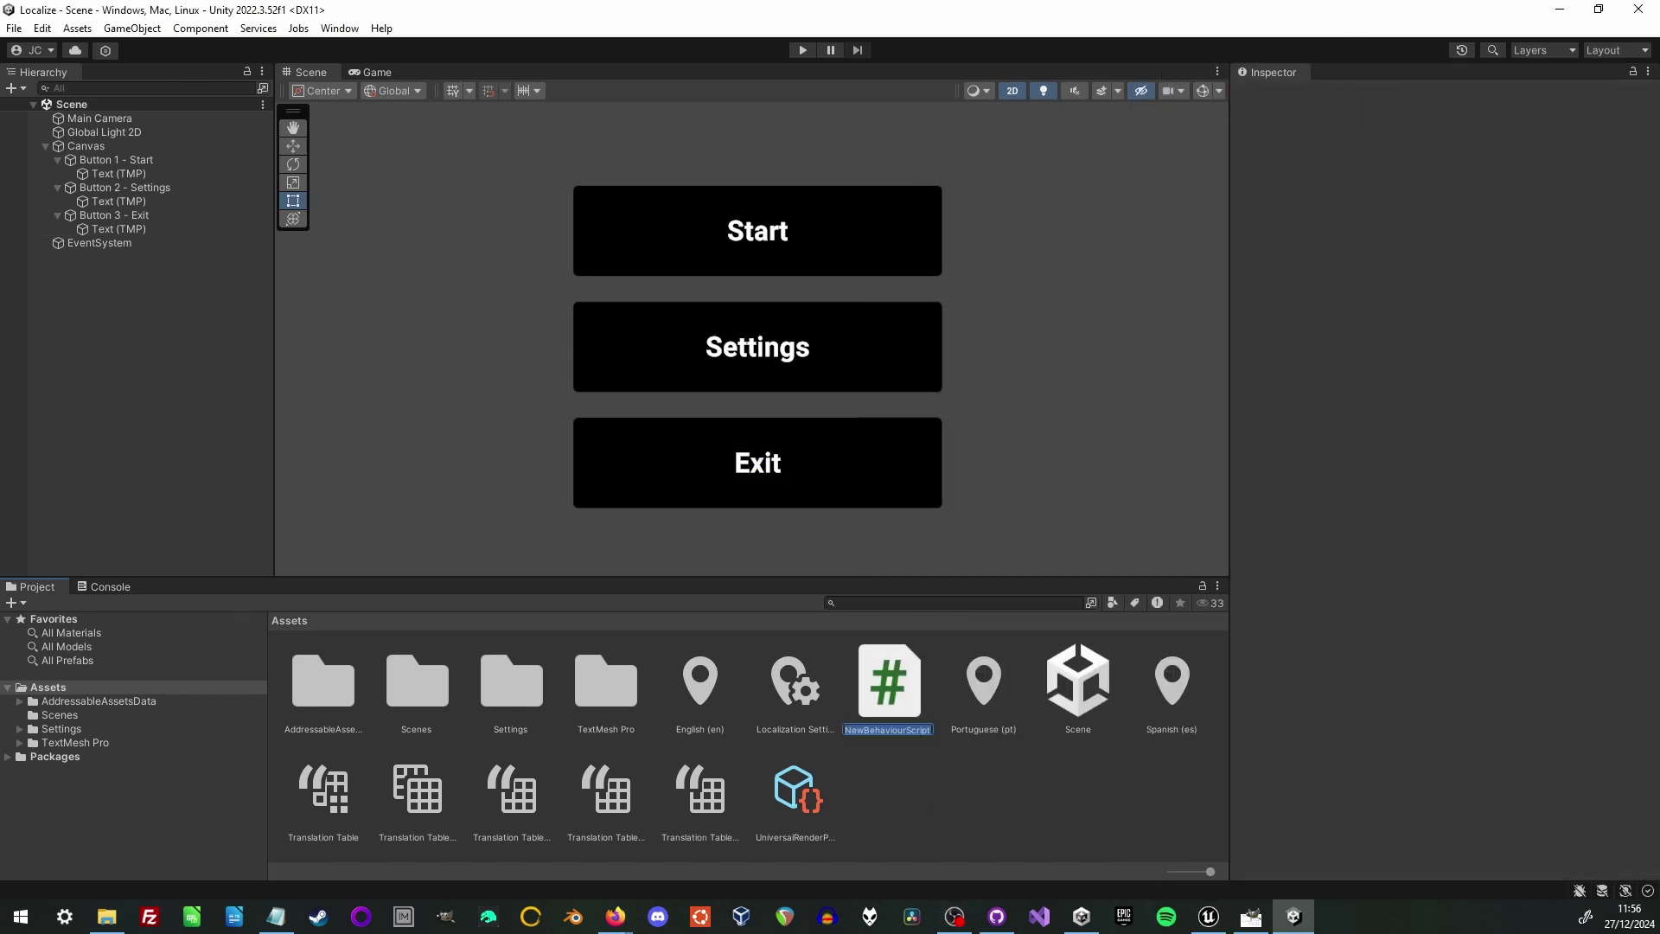
type("LocaleTEst")
key("BackSpace")
key("BackSpace")
key("BackSpace")
type("est")
key("Return")
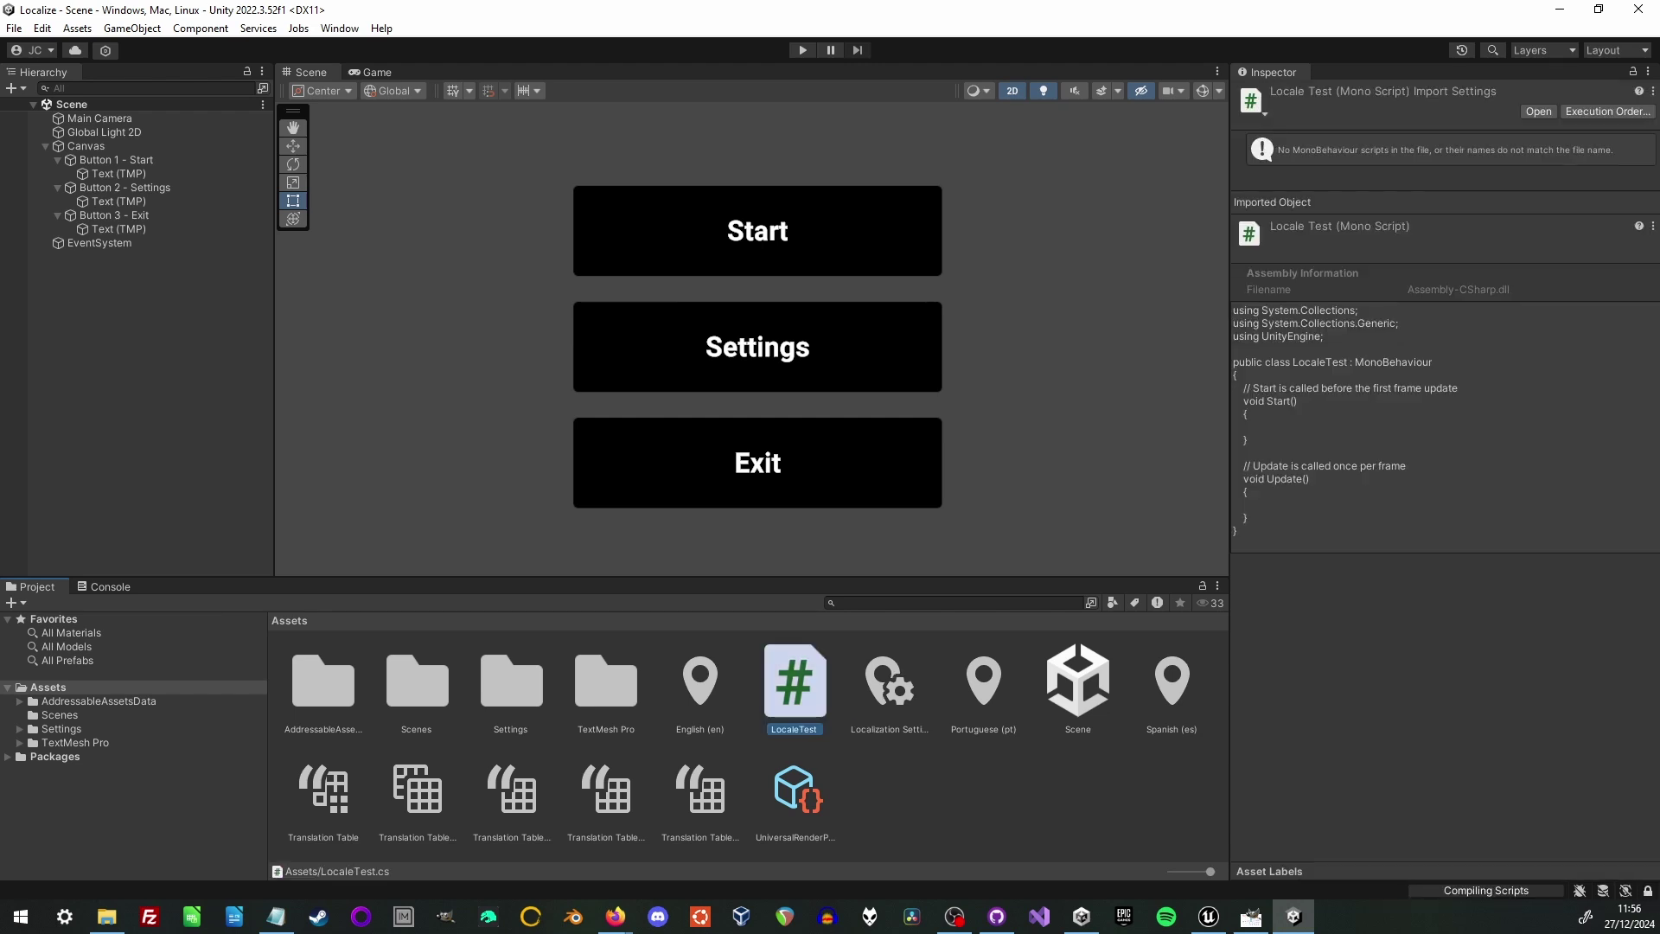
Step: Open LocaleTest in Visual Studio, add Debug.Log("LocaleTest start."); to the Start method, and save the script
left_click_drag(0, 485, 813, 18)
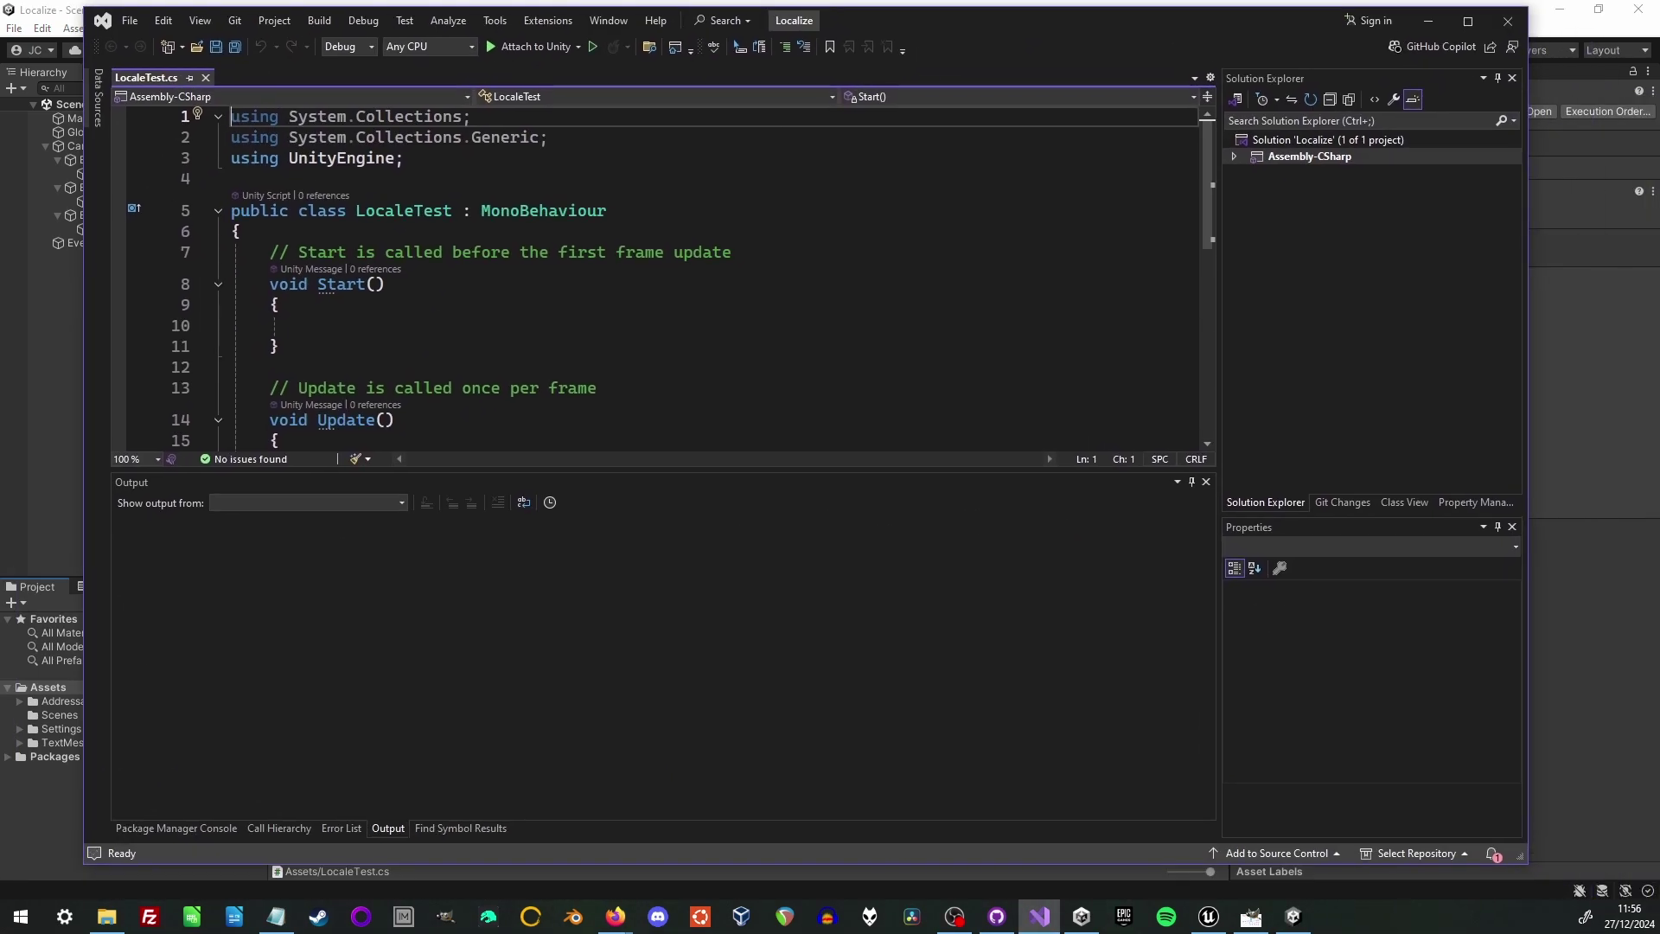
left_click(308, 325)
type("De")
key("Tab")
type(".Log(\"")
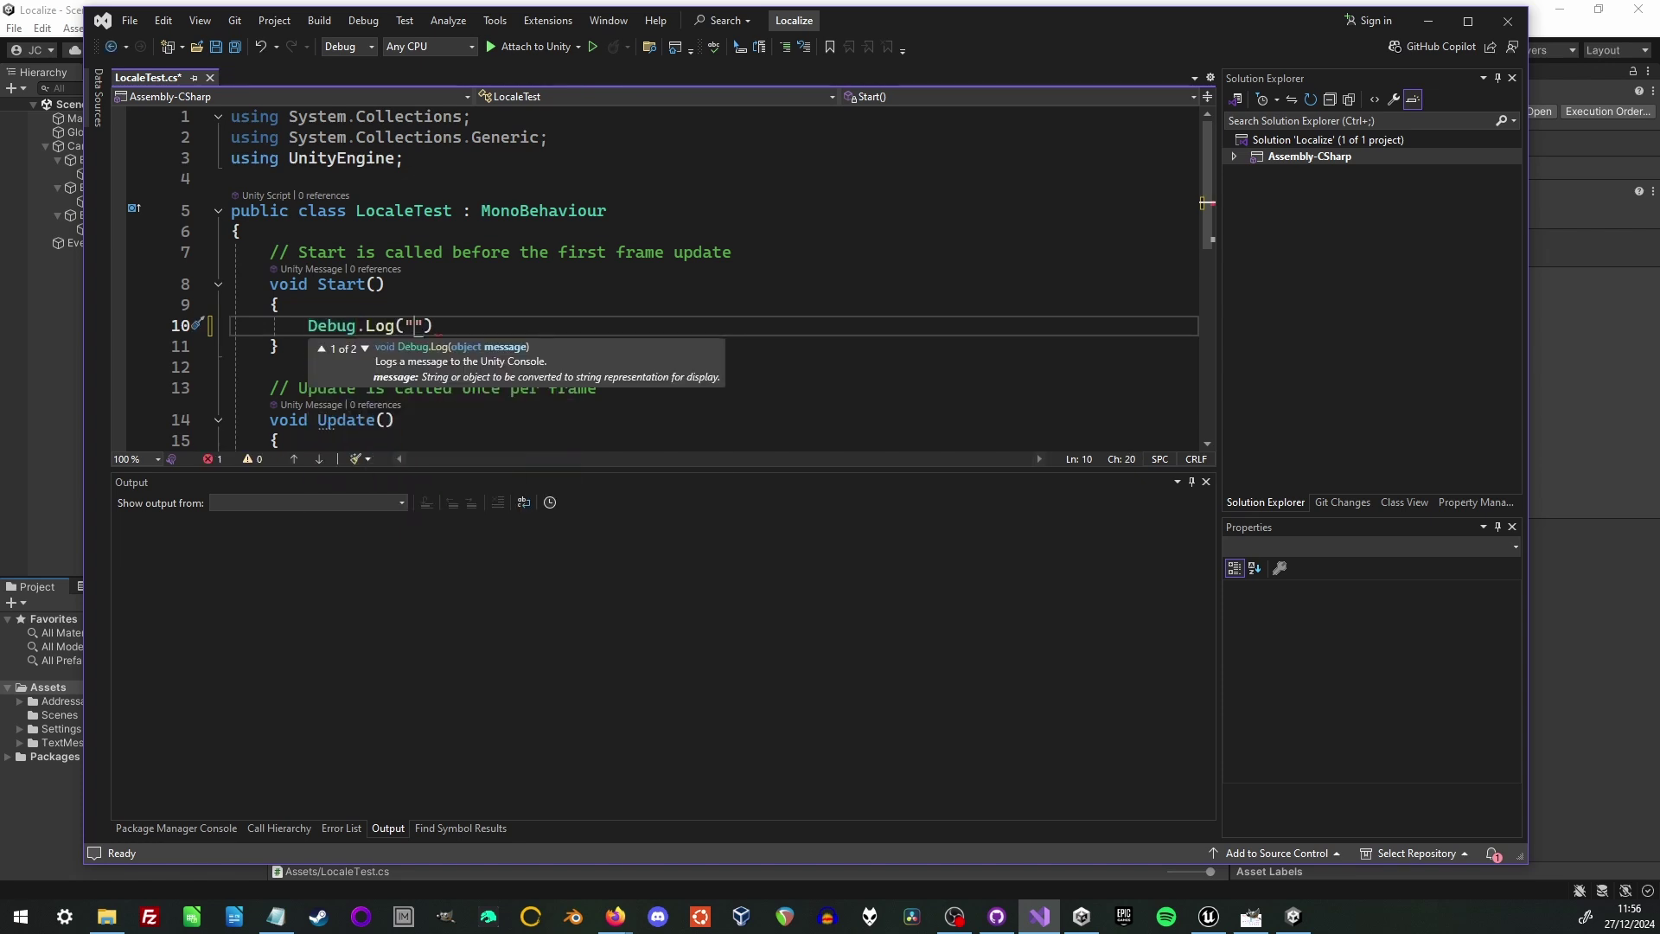
type("LocaleTe")
type("st")
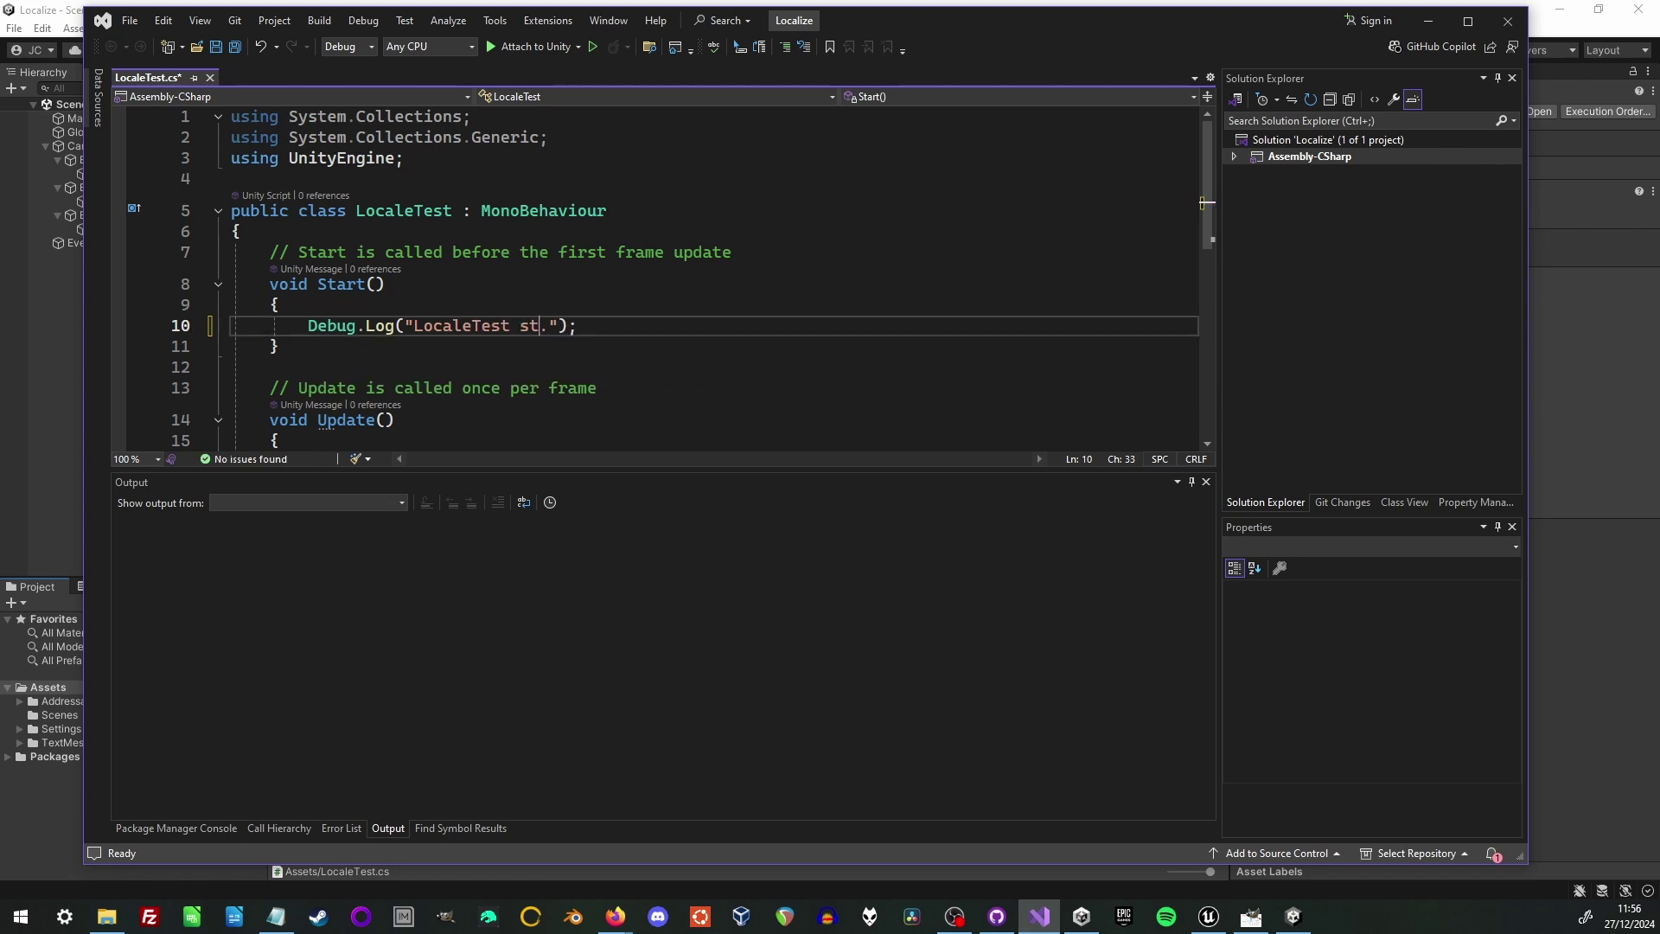
type("art")
left_click(216, 47)
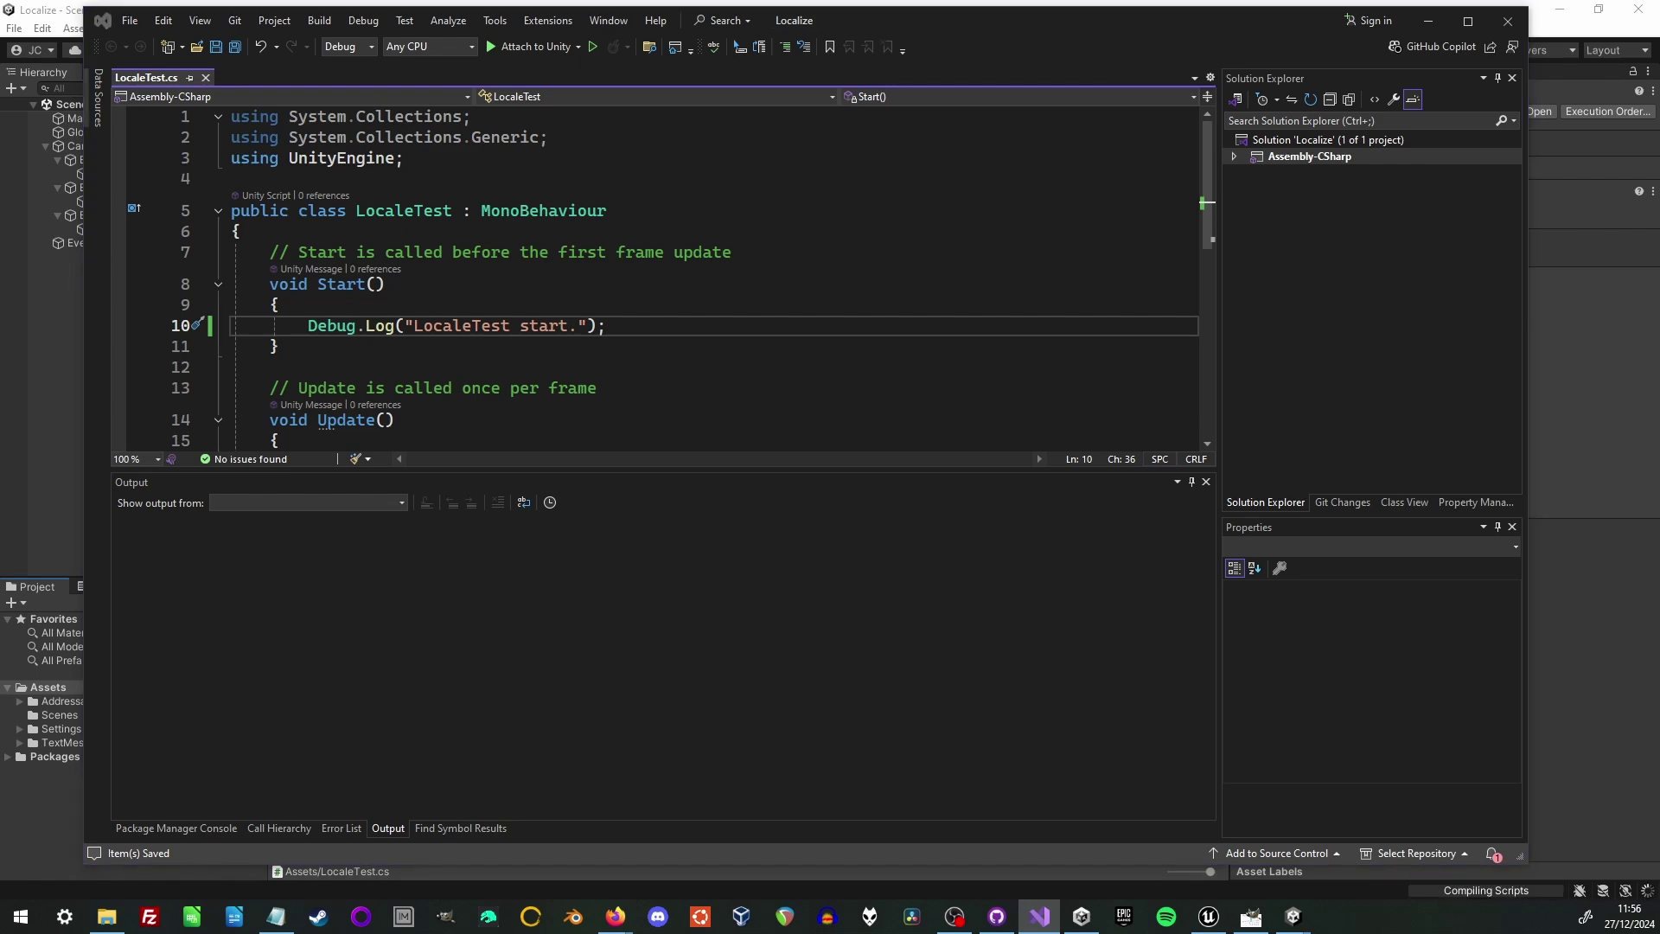
Step: Return to Unity and add the Locale Test script as a component on the Canvas
left_click(53, 381)
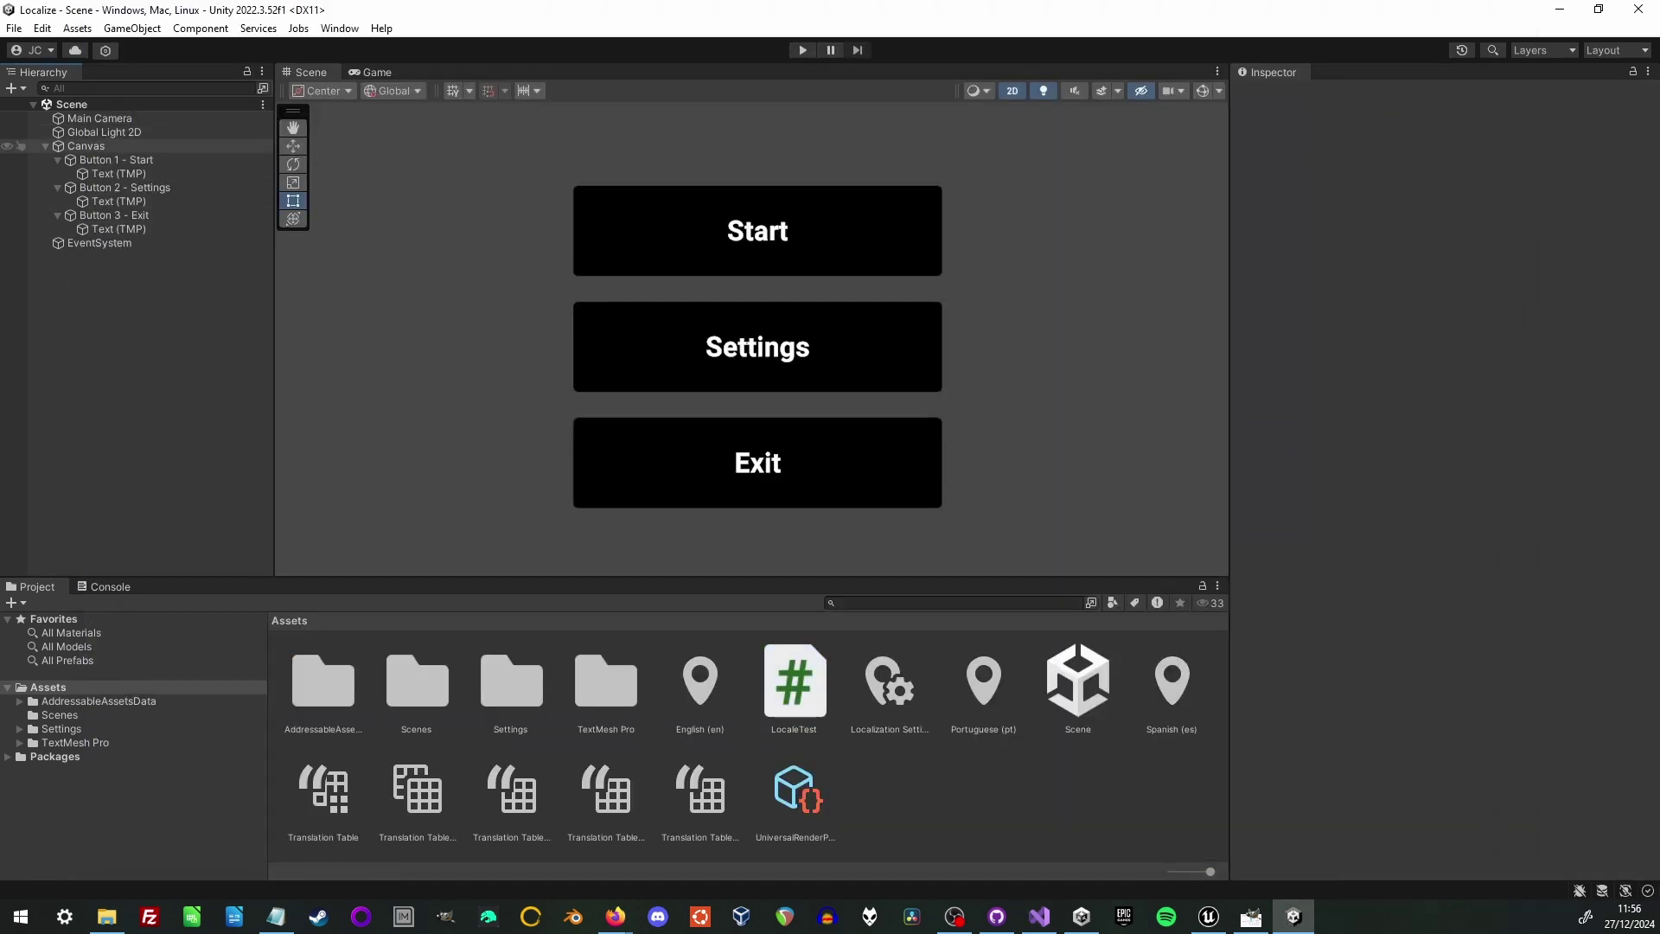
right_click(82, 145)
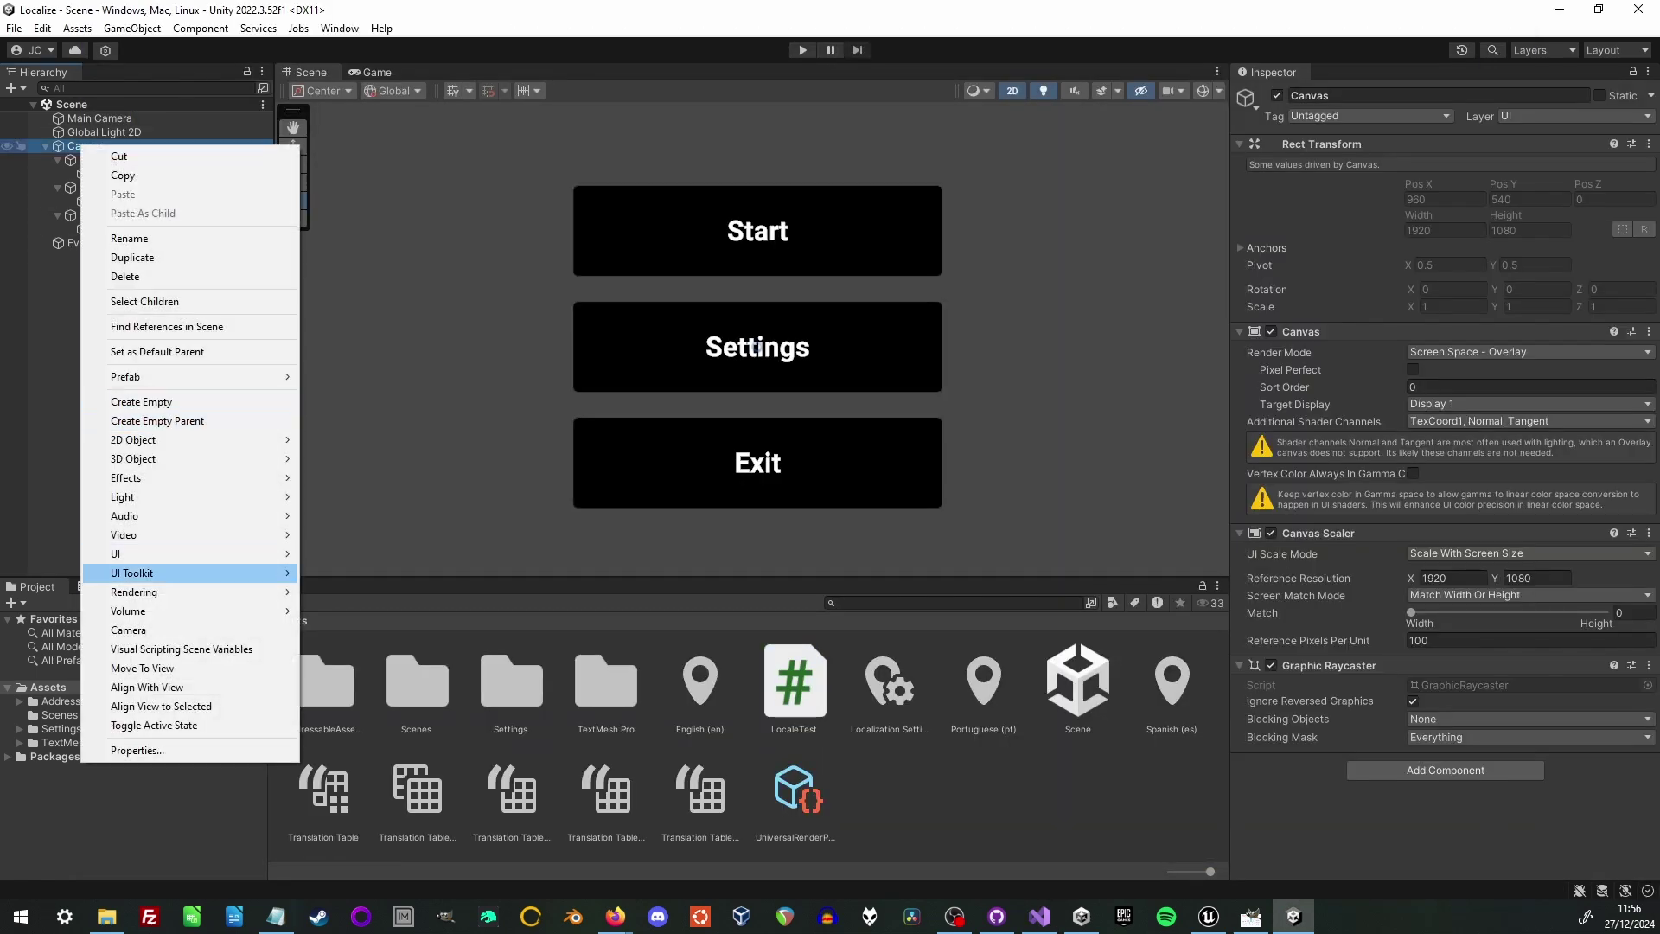
key("Escape")
left_click(1445, 770)
type("locale")
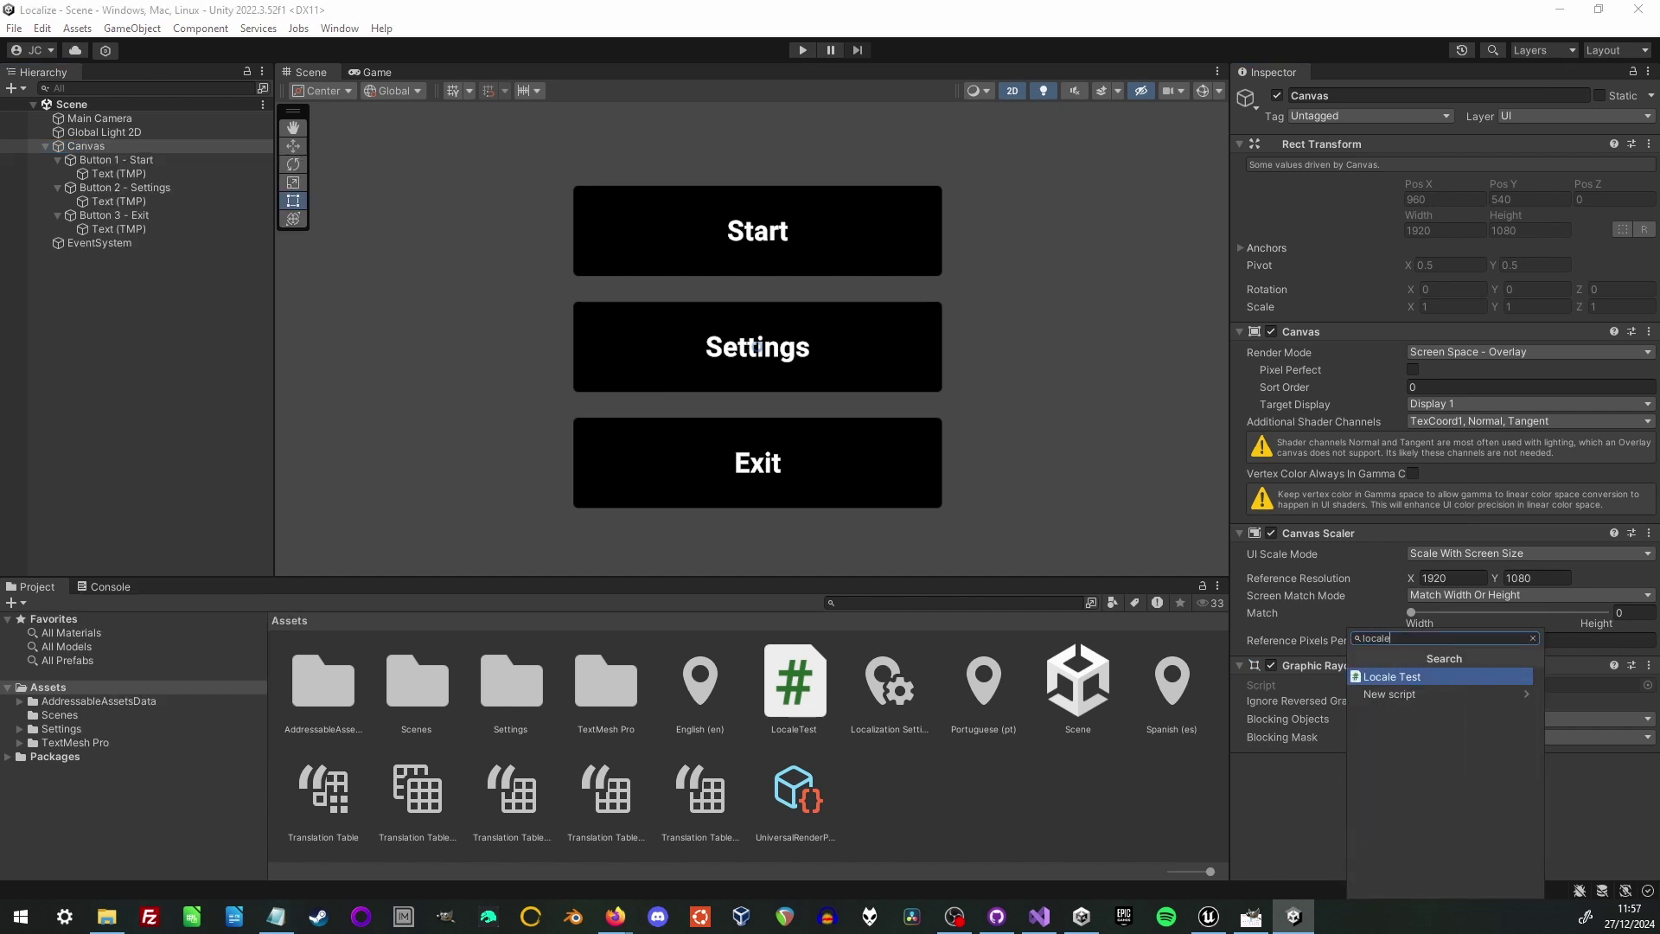
key("Return")
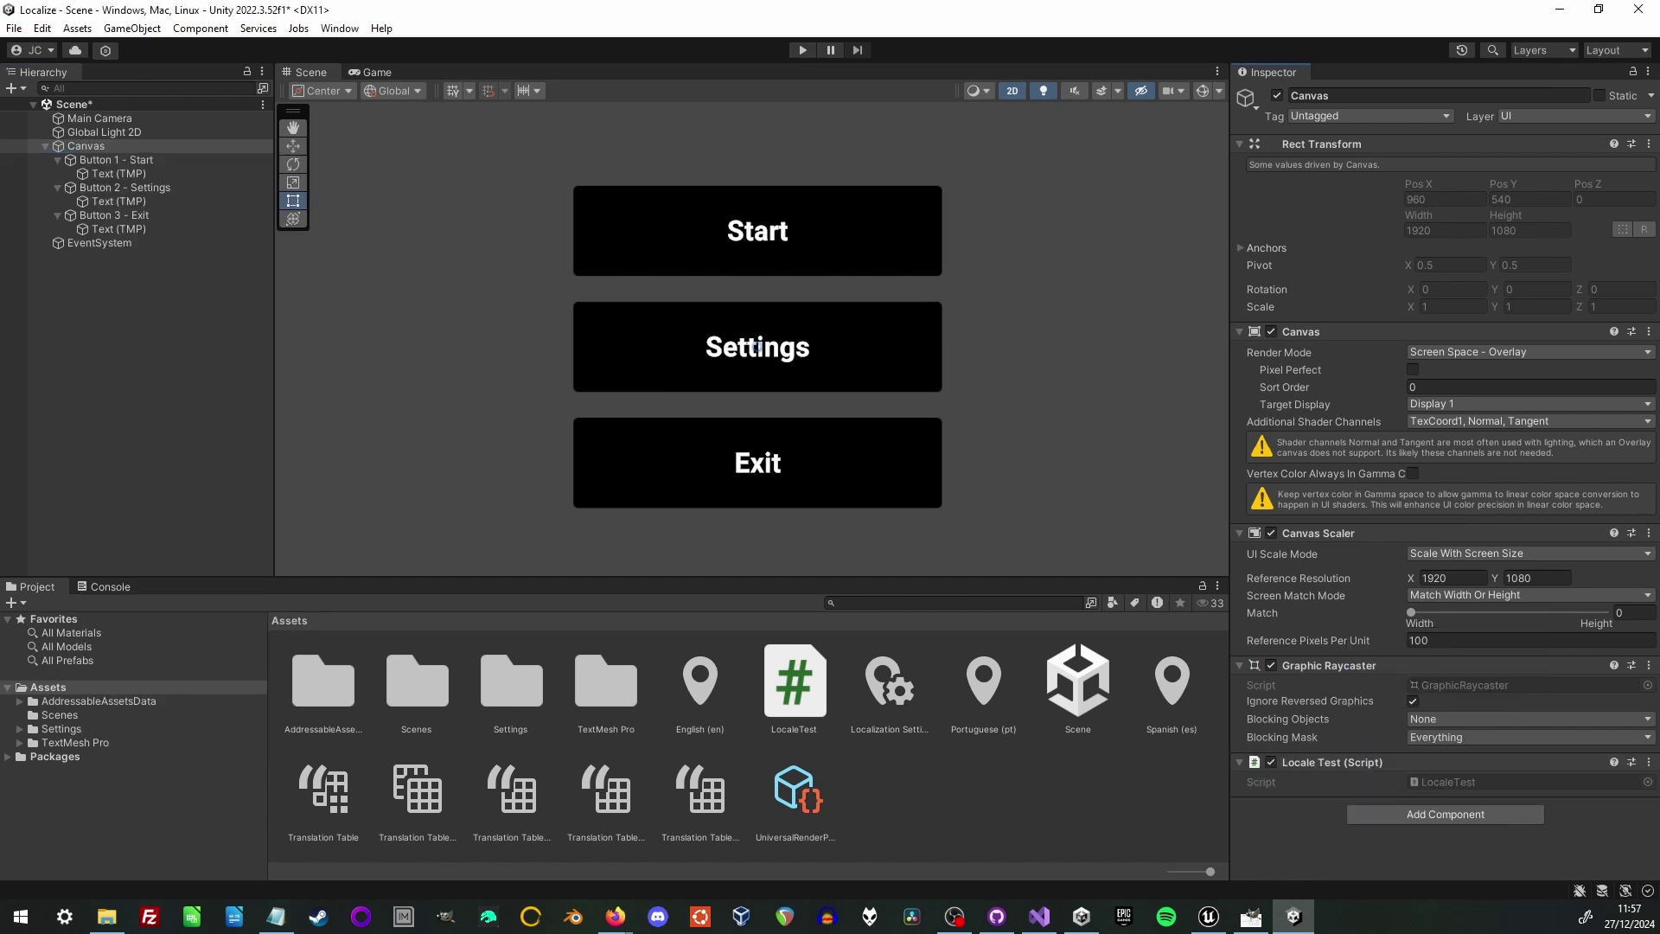
Step: Show the Console, play the scene to check the script's log output, and stop playing
key("ctrl+shift+c")
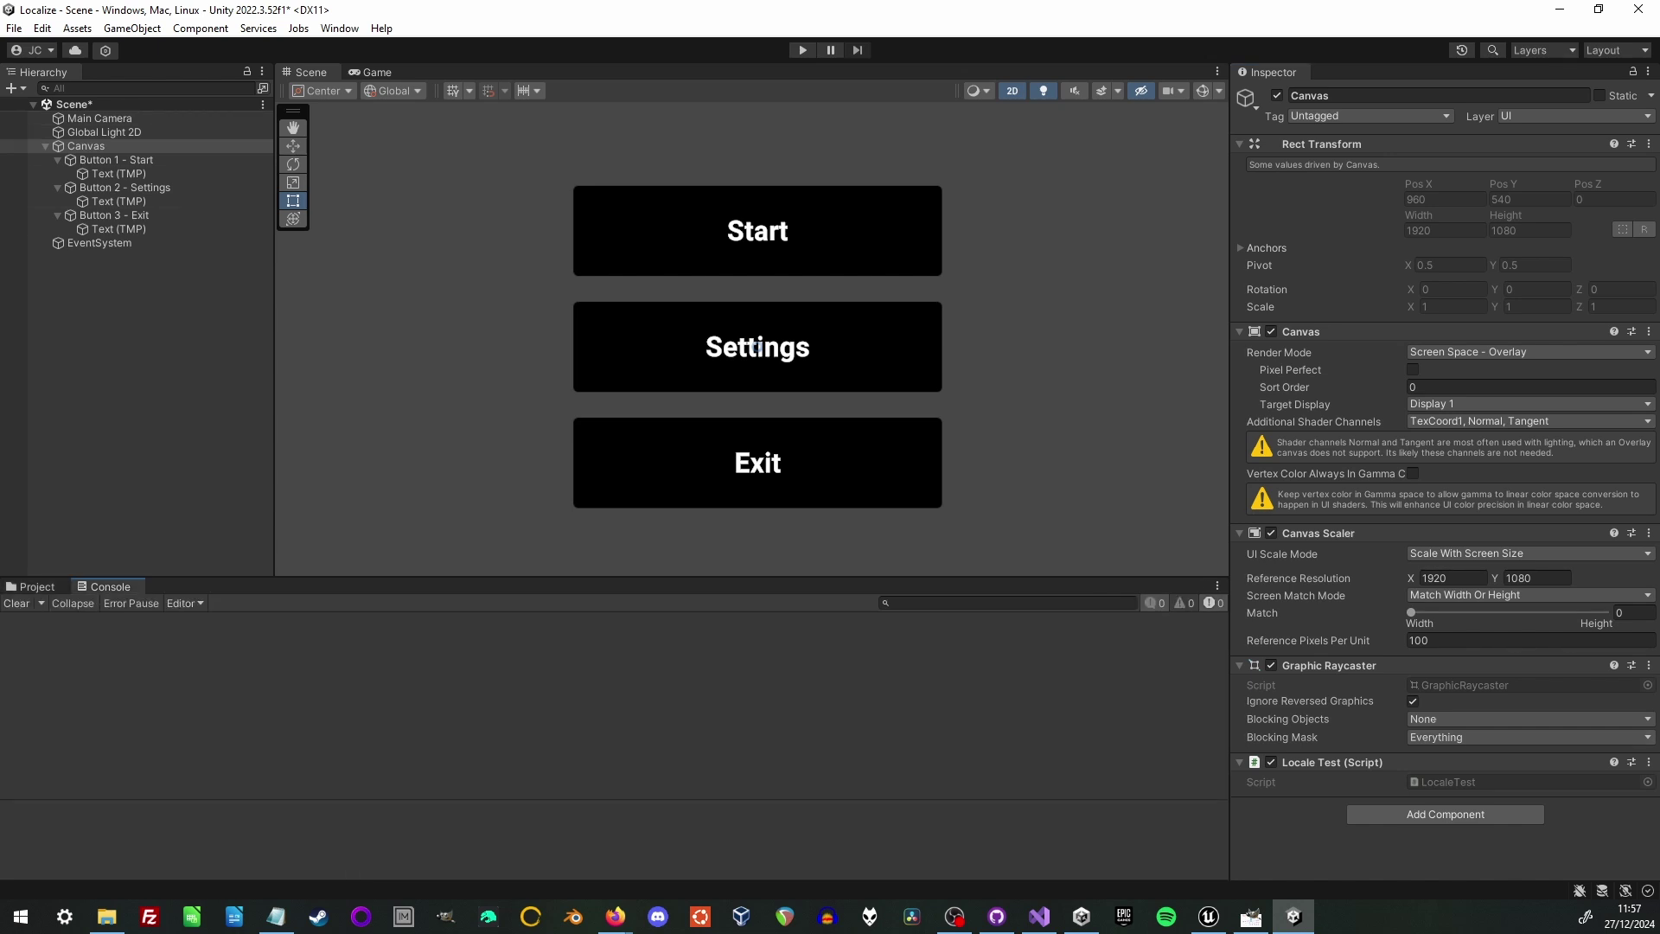
key("ctrl+p")
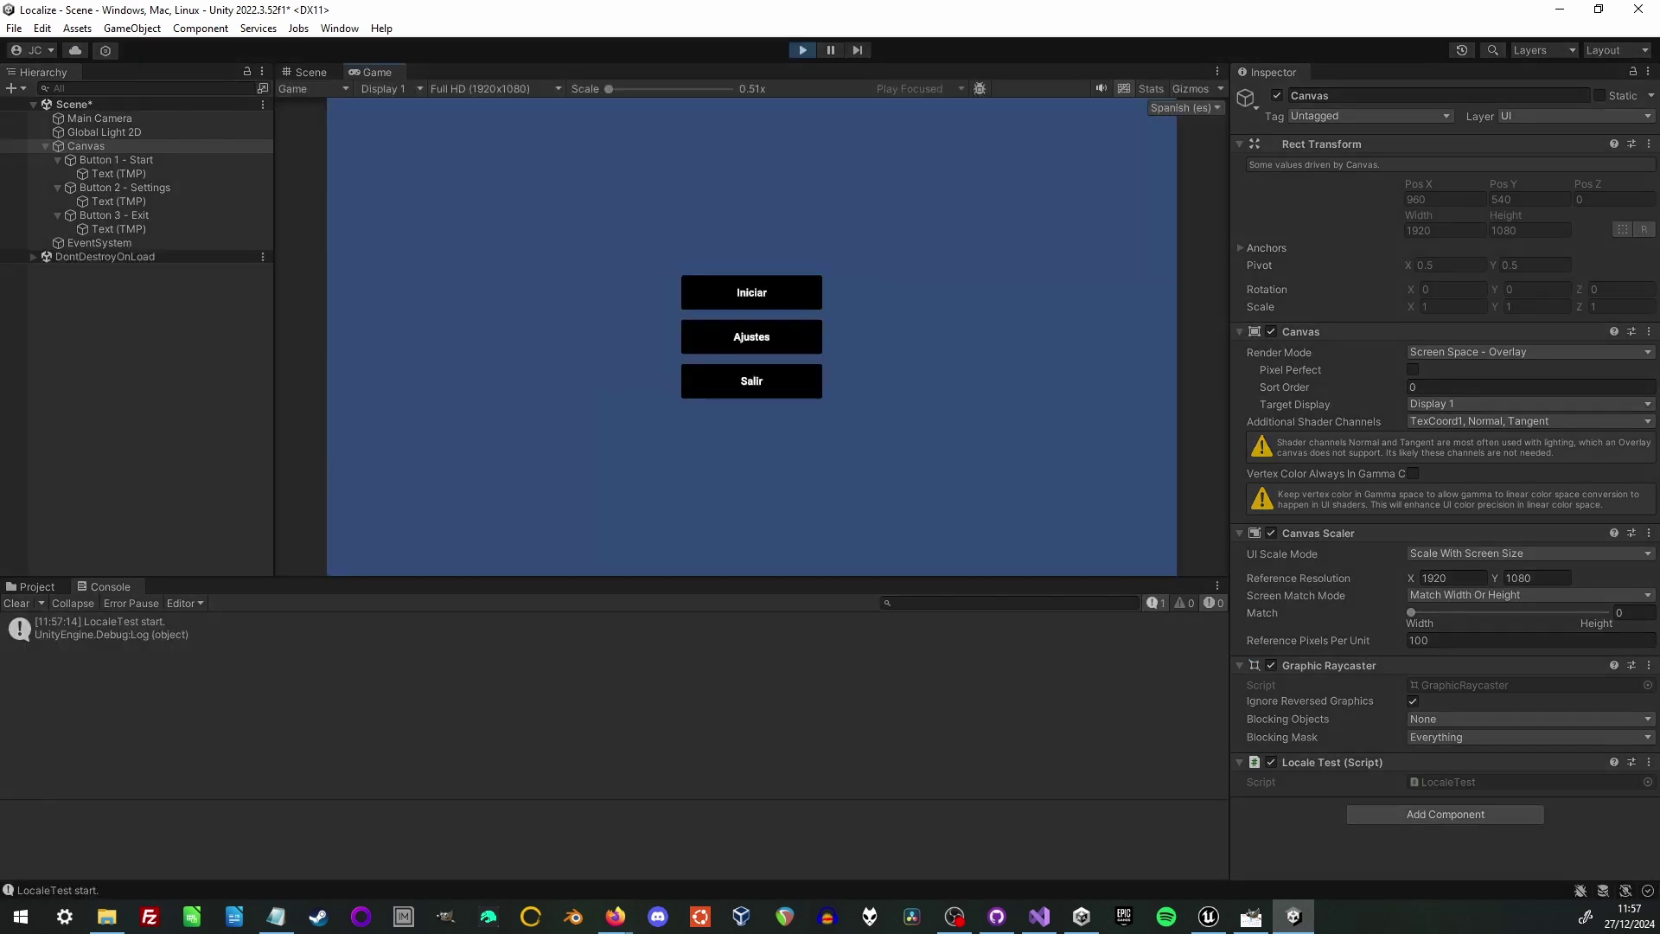
key("ctrl+p")
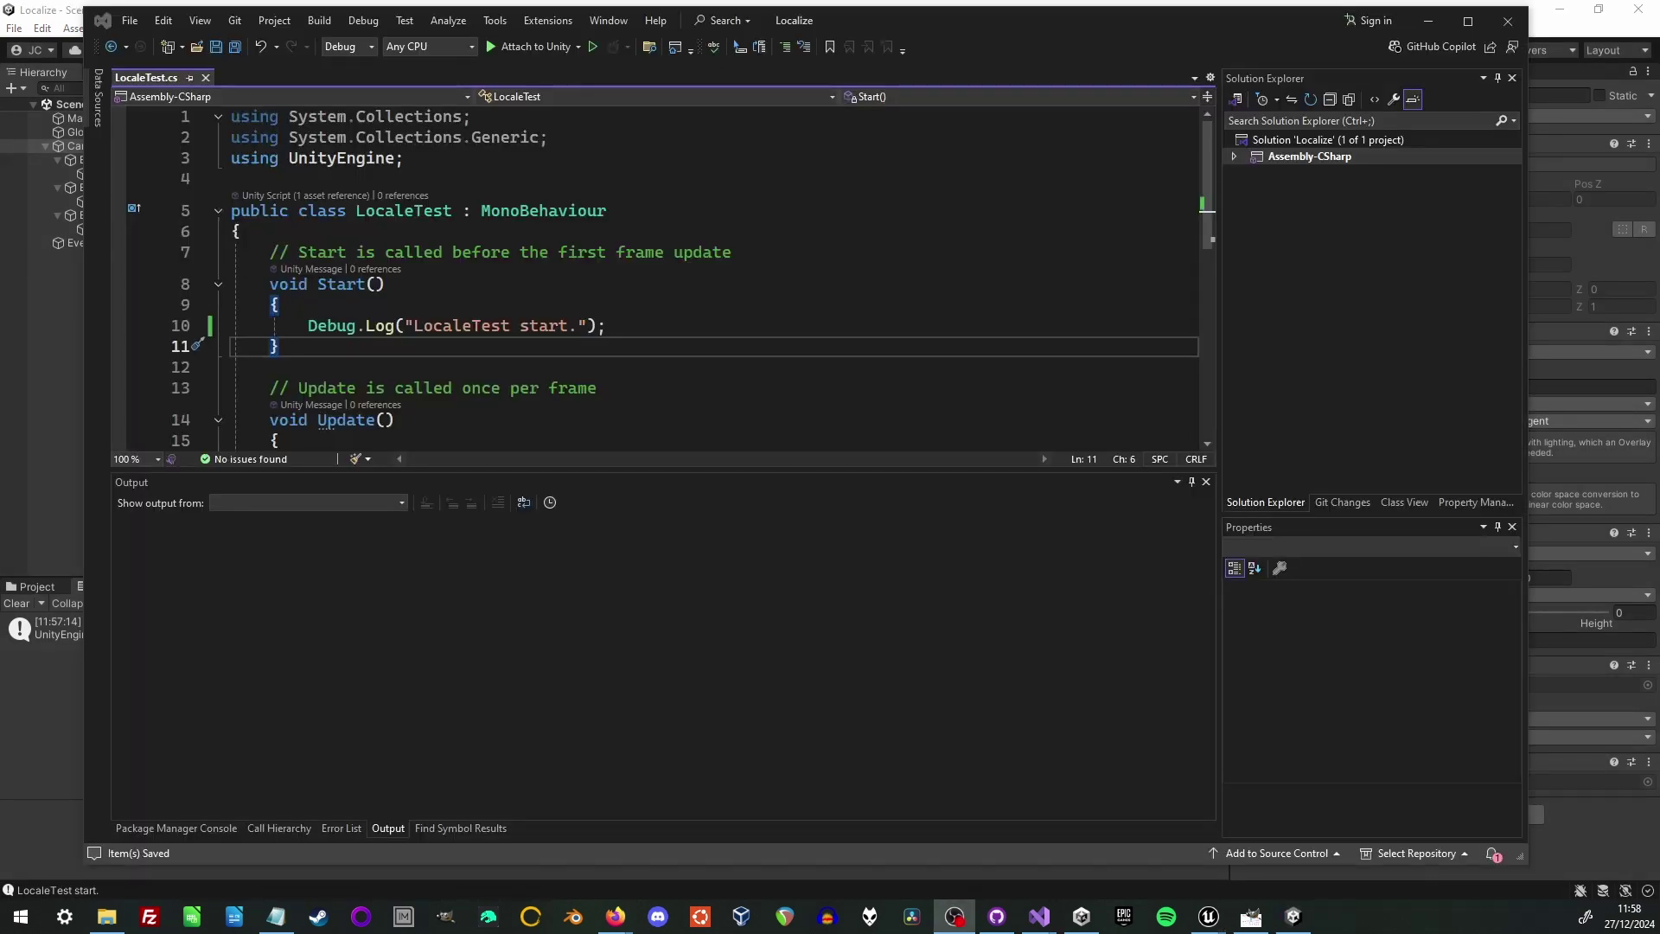
Step: In Visual Studio, add the directive using UnityEngine.Localization.Settings; below using UnityEngine; in the LocaleTest script
left_click(230, 179)
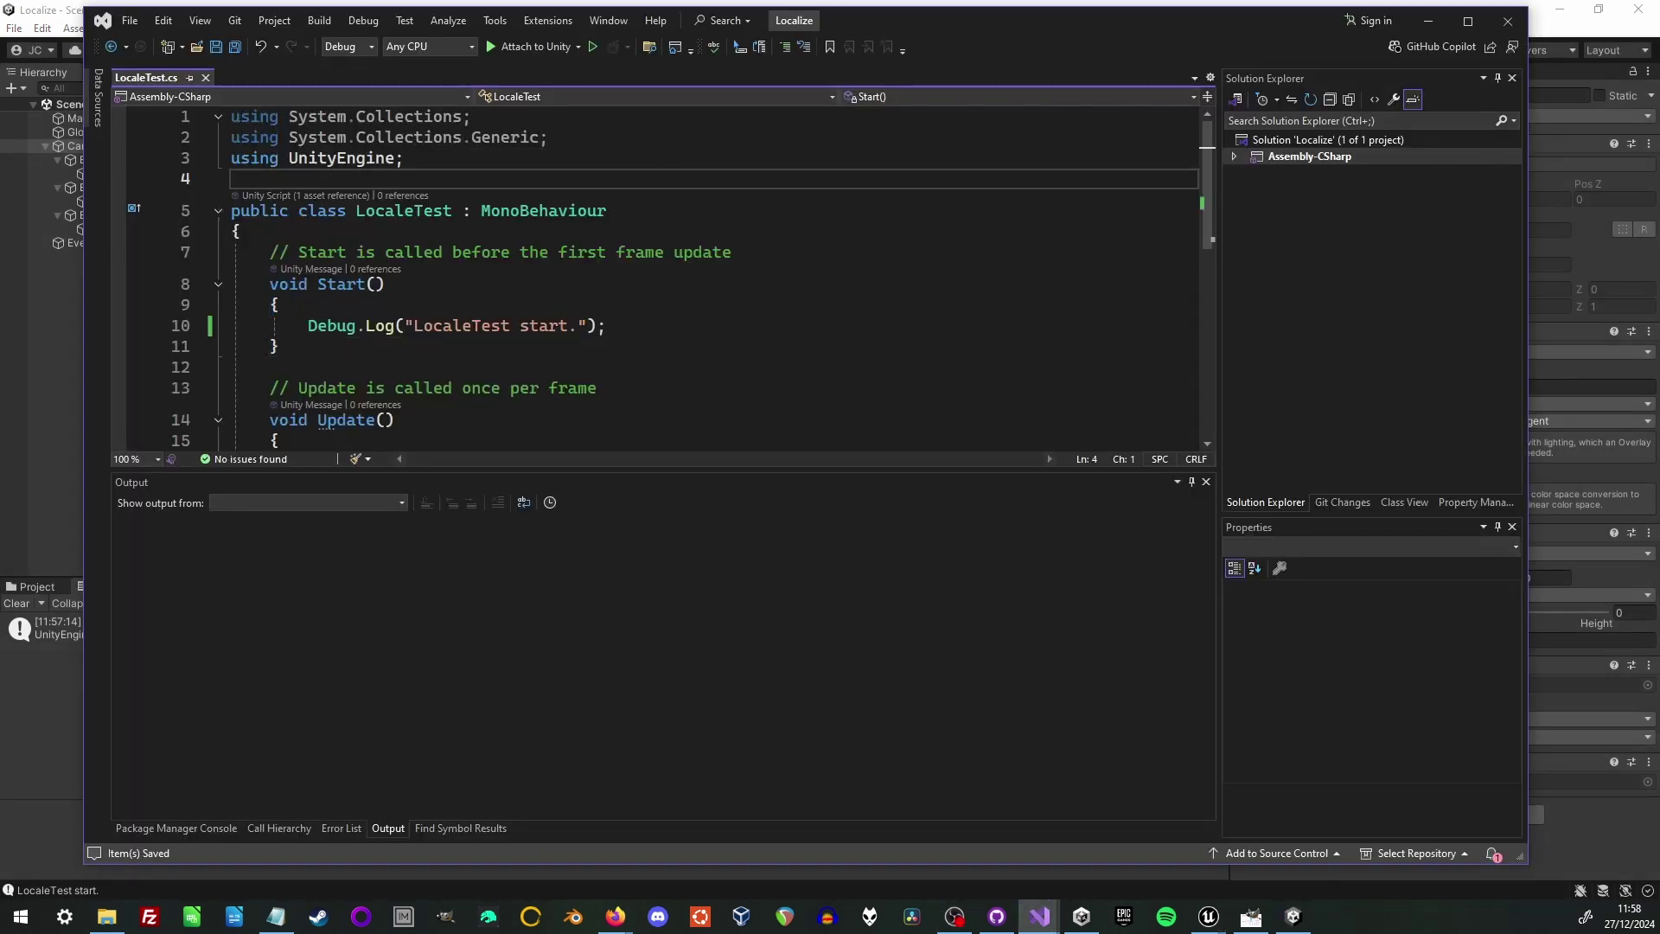
key("ctrl+Return")
type("using UnityEngine.L")
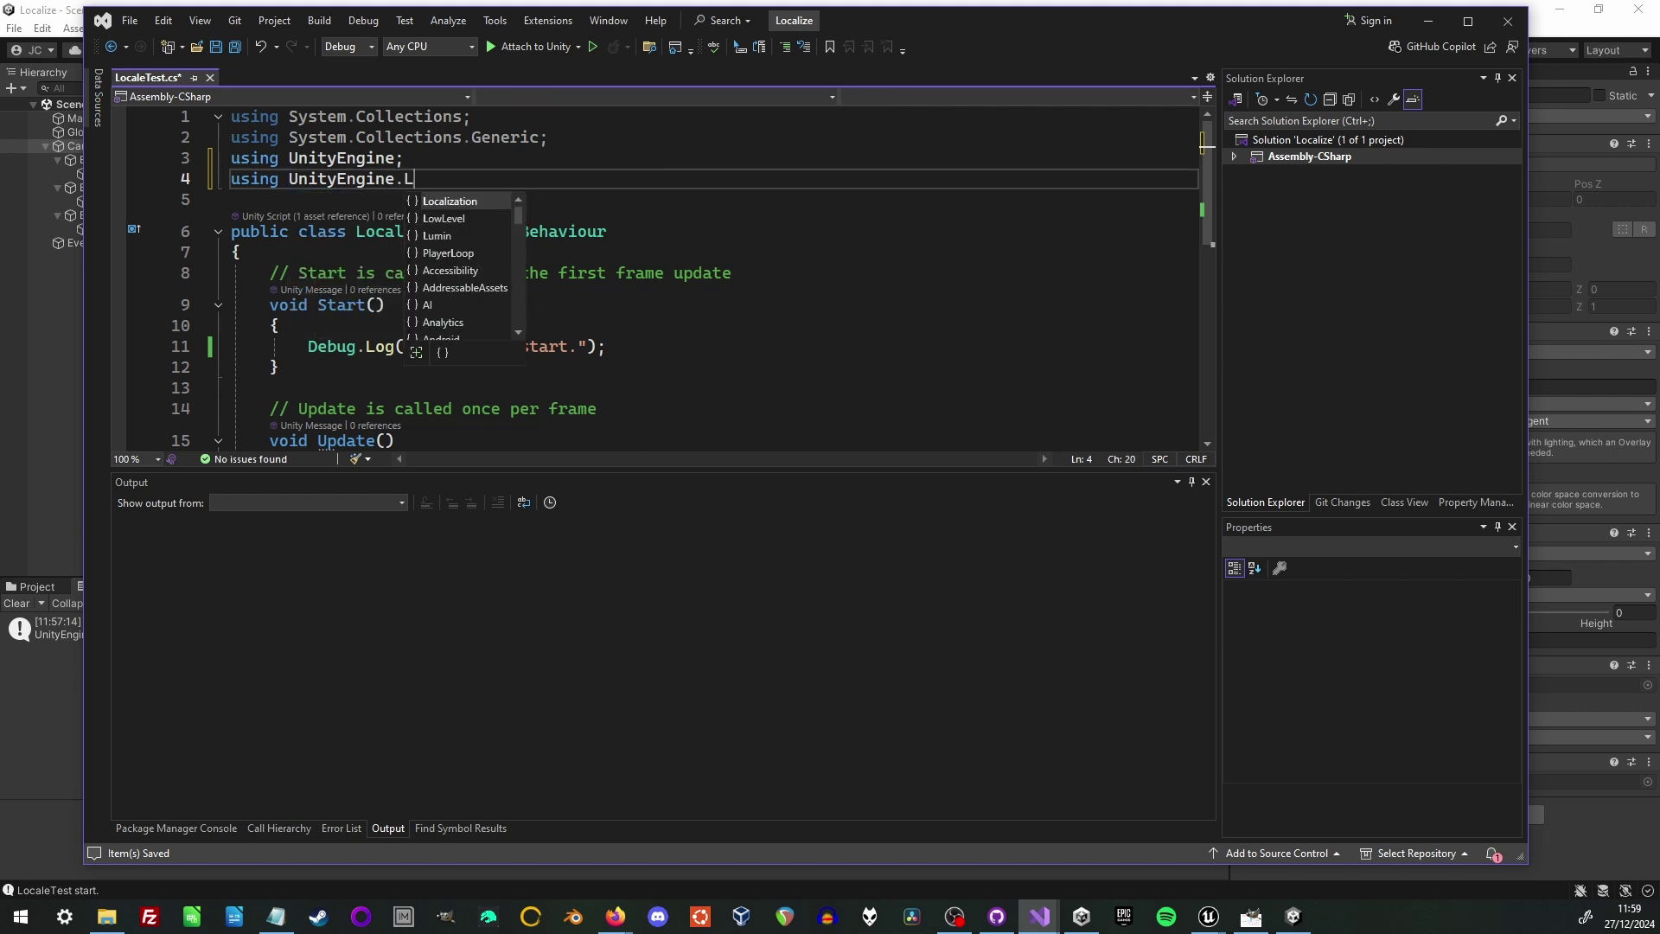
type("ocalization.Settings;")
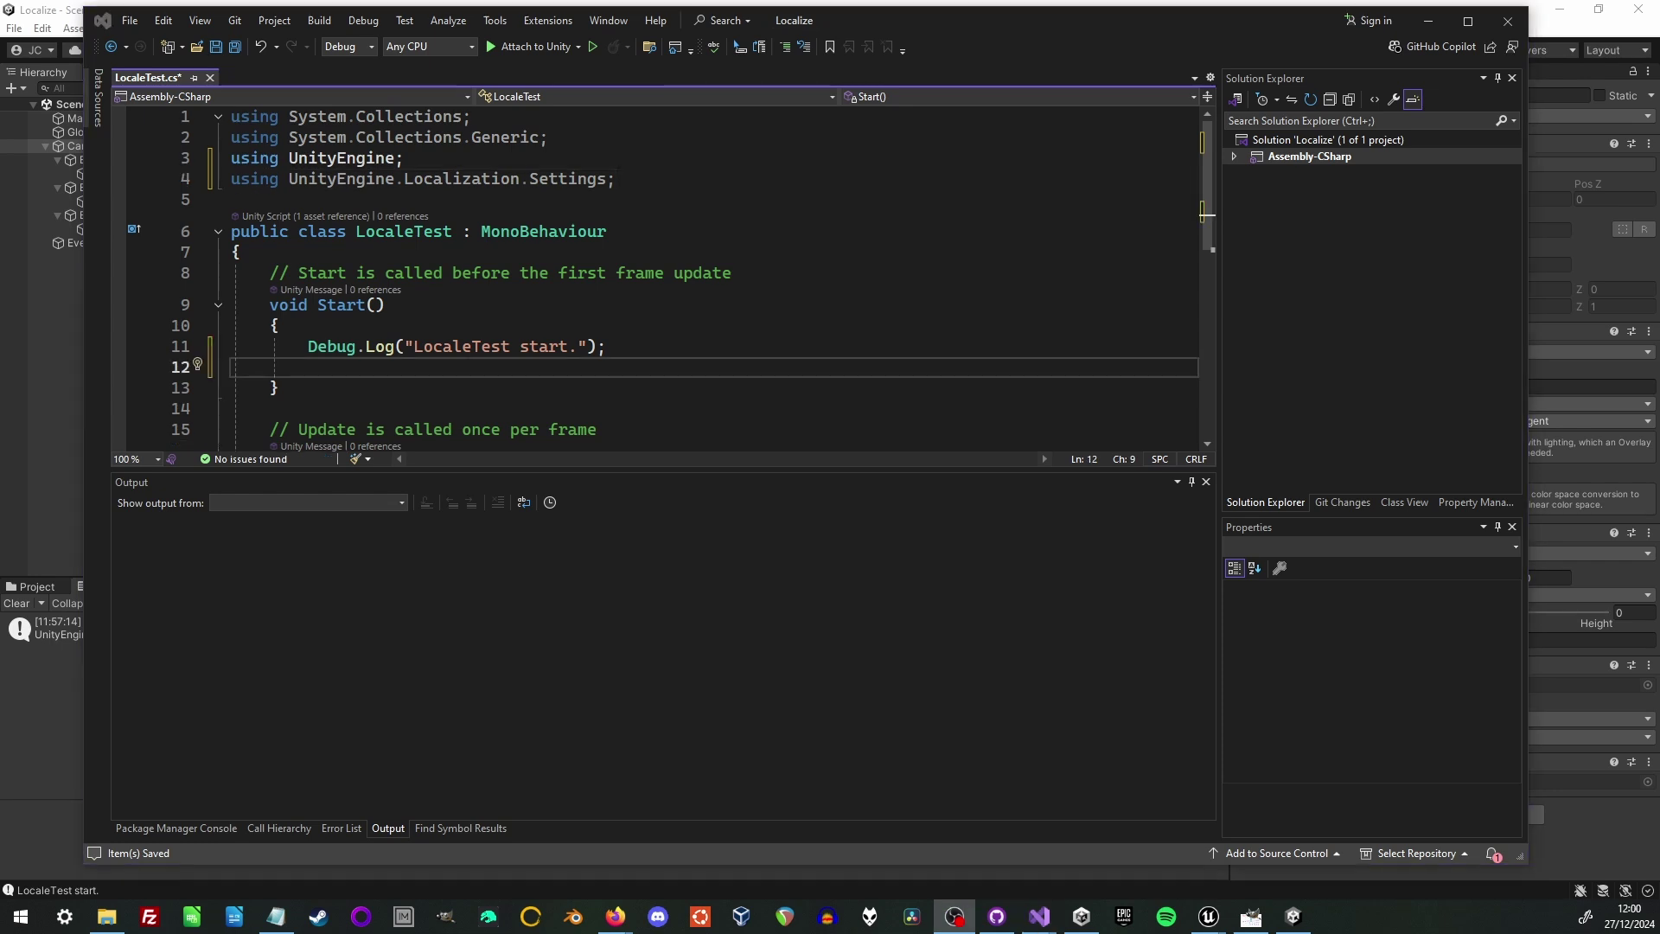
Step: Below the first log line in Start, add string localized = LocalizationSettings.StringDatabase.GetLocalizedString("", "Start"); with an empty table name
type("s")
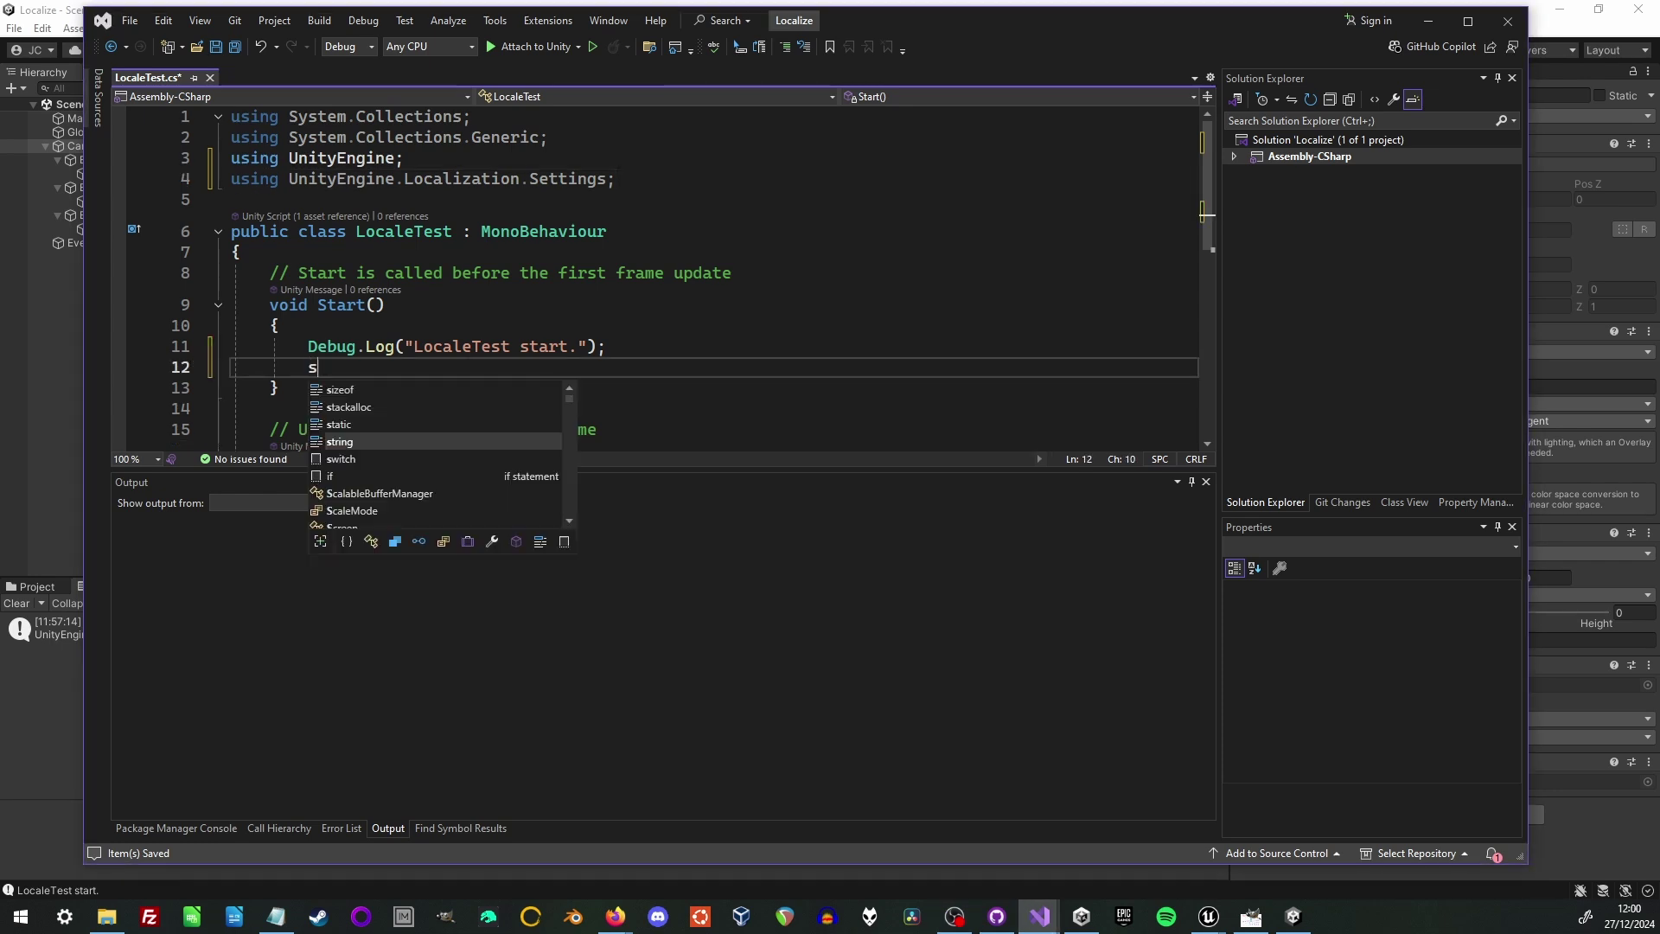
type("tring localized = ")
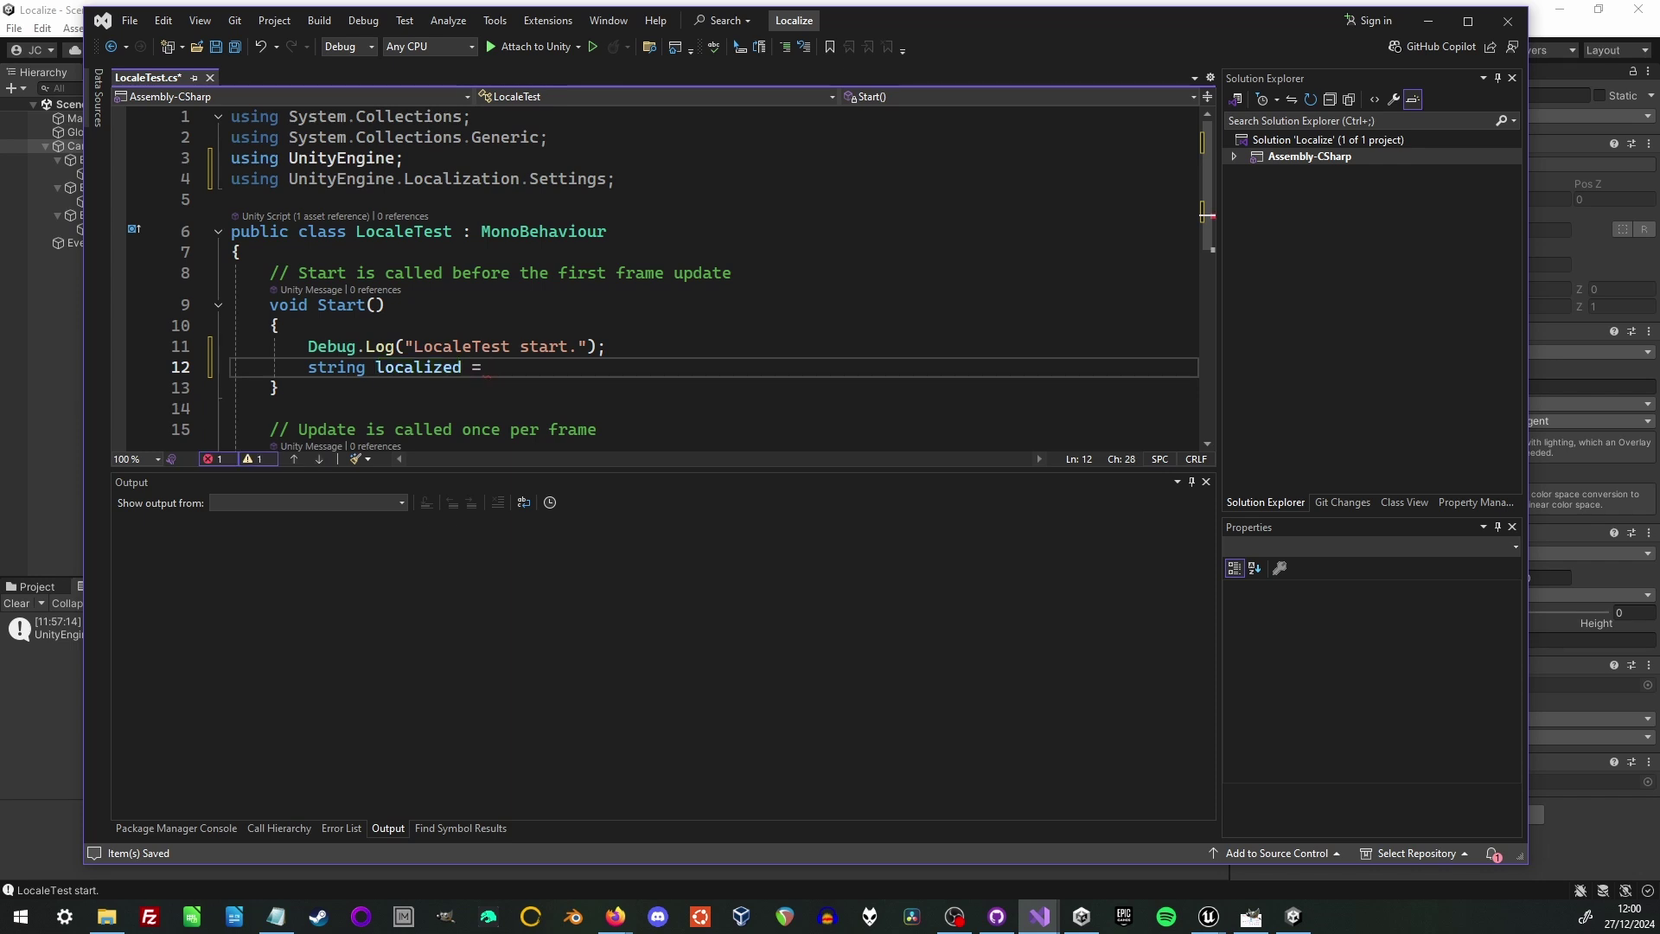
type("Localzat")
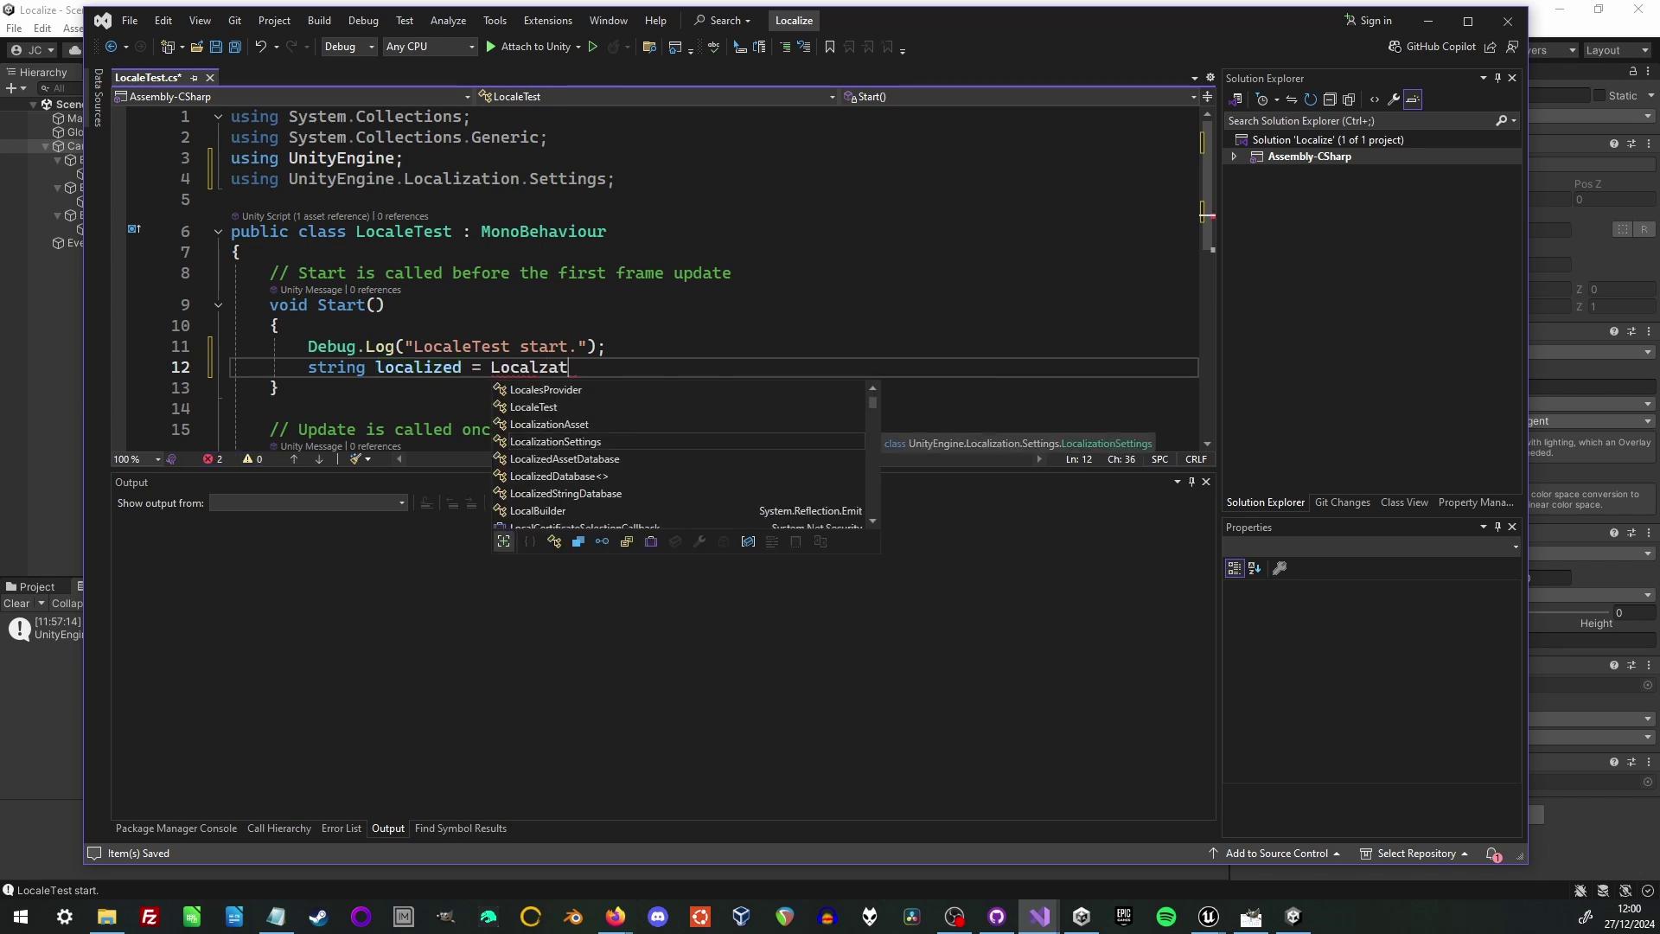
key("BackSpace")
type("izationSet")
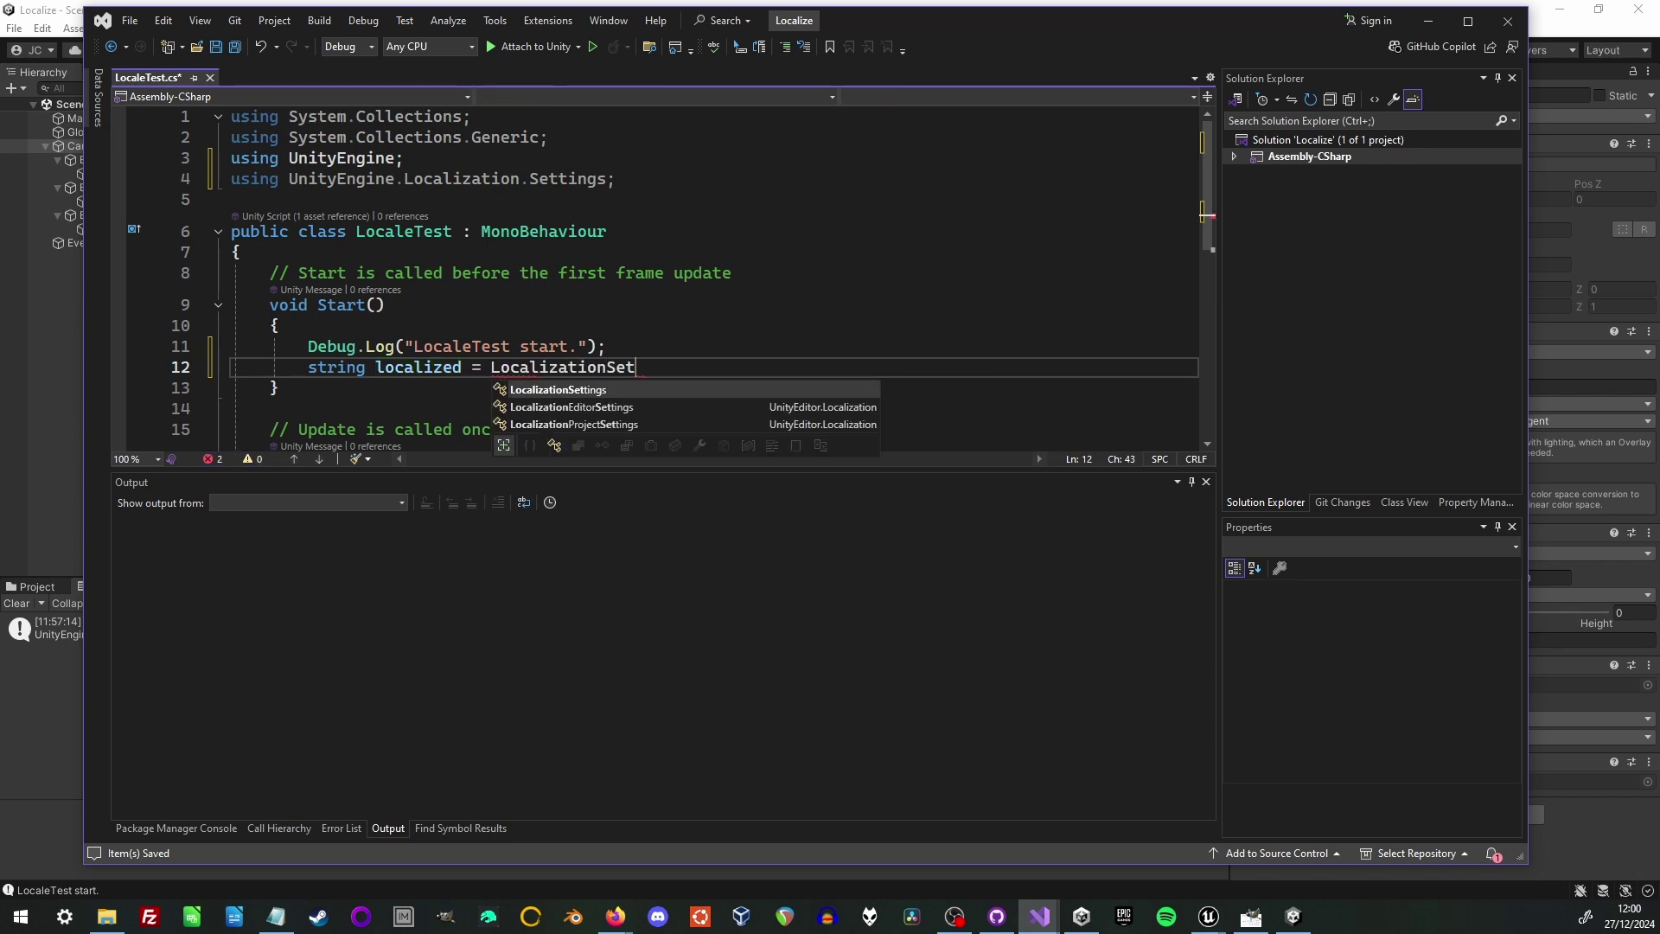
type("tings.String")
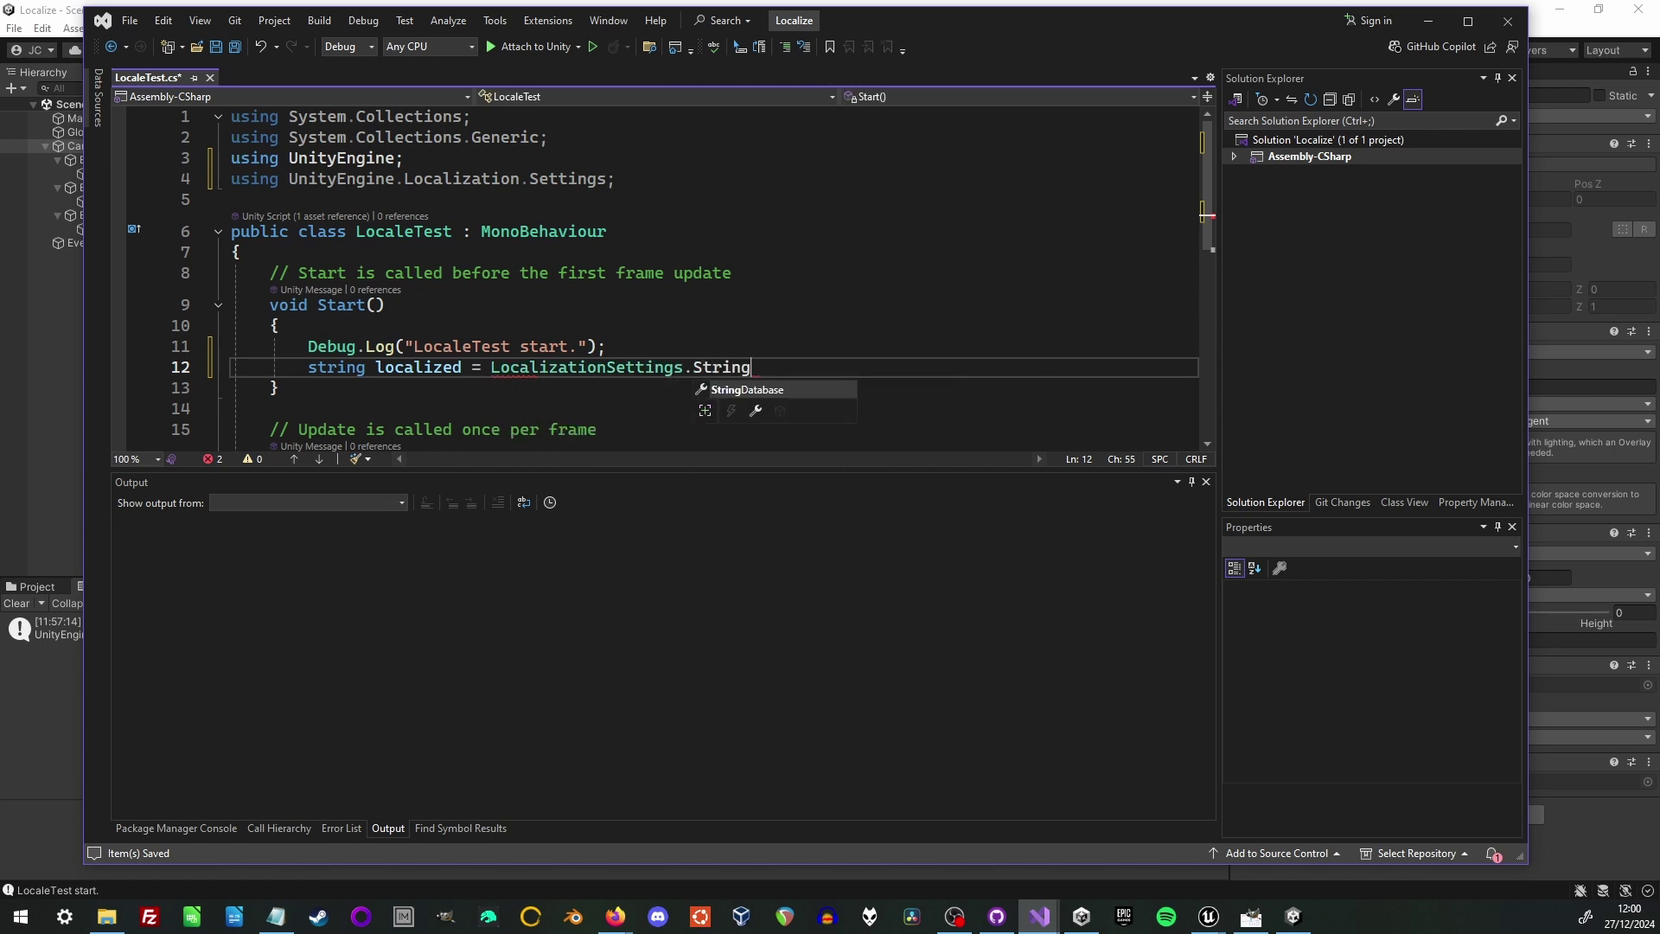
type("Database")
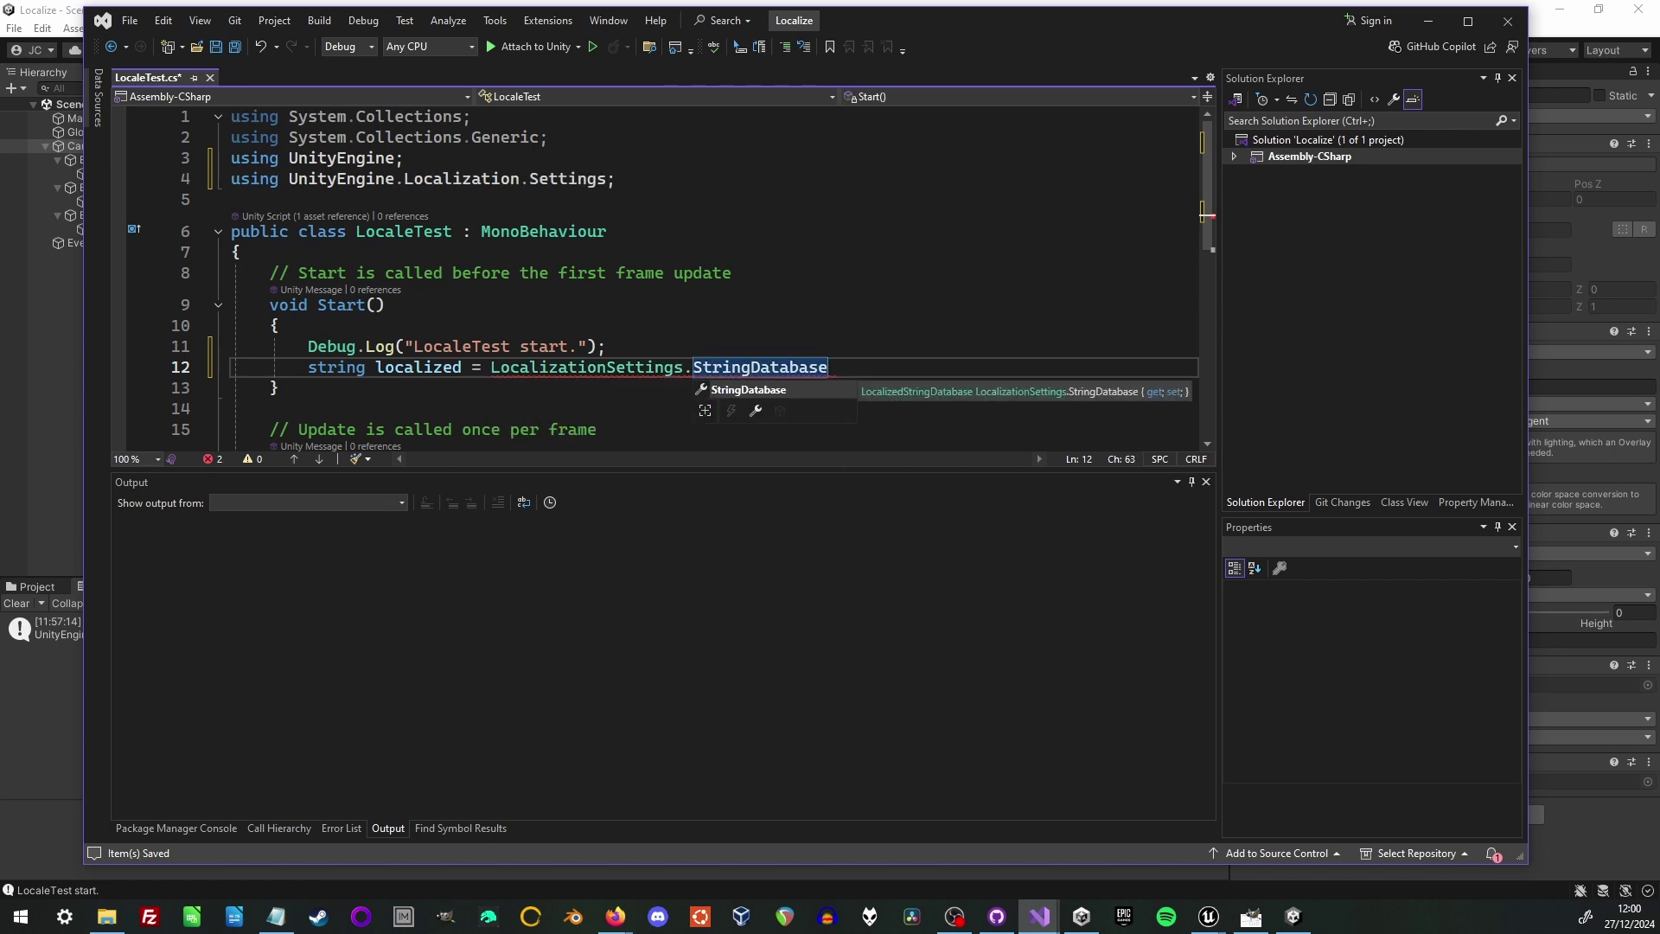
type(".")
type("GetLocalize")
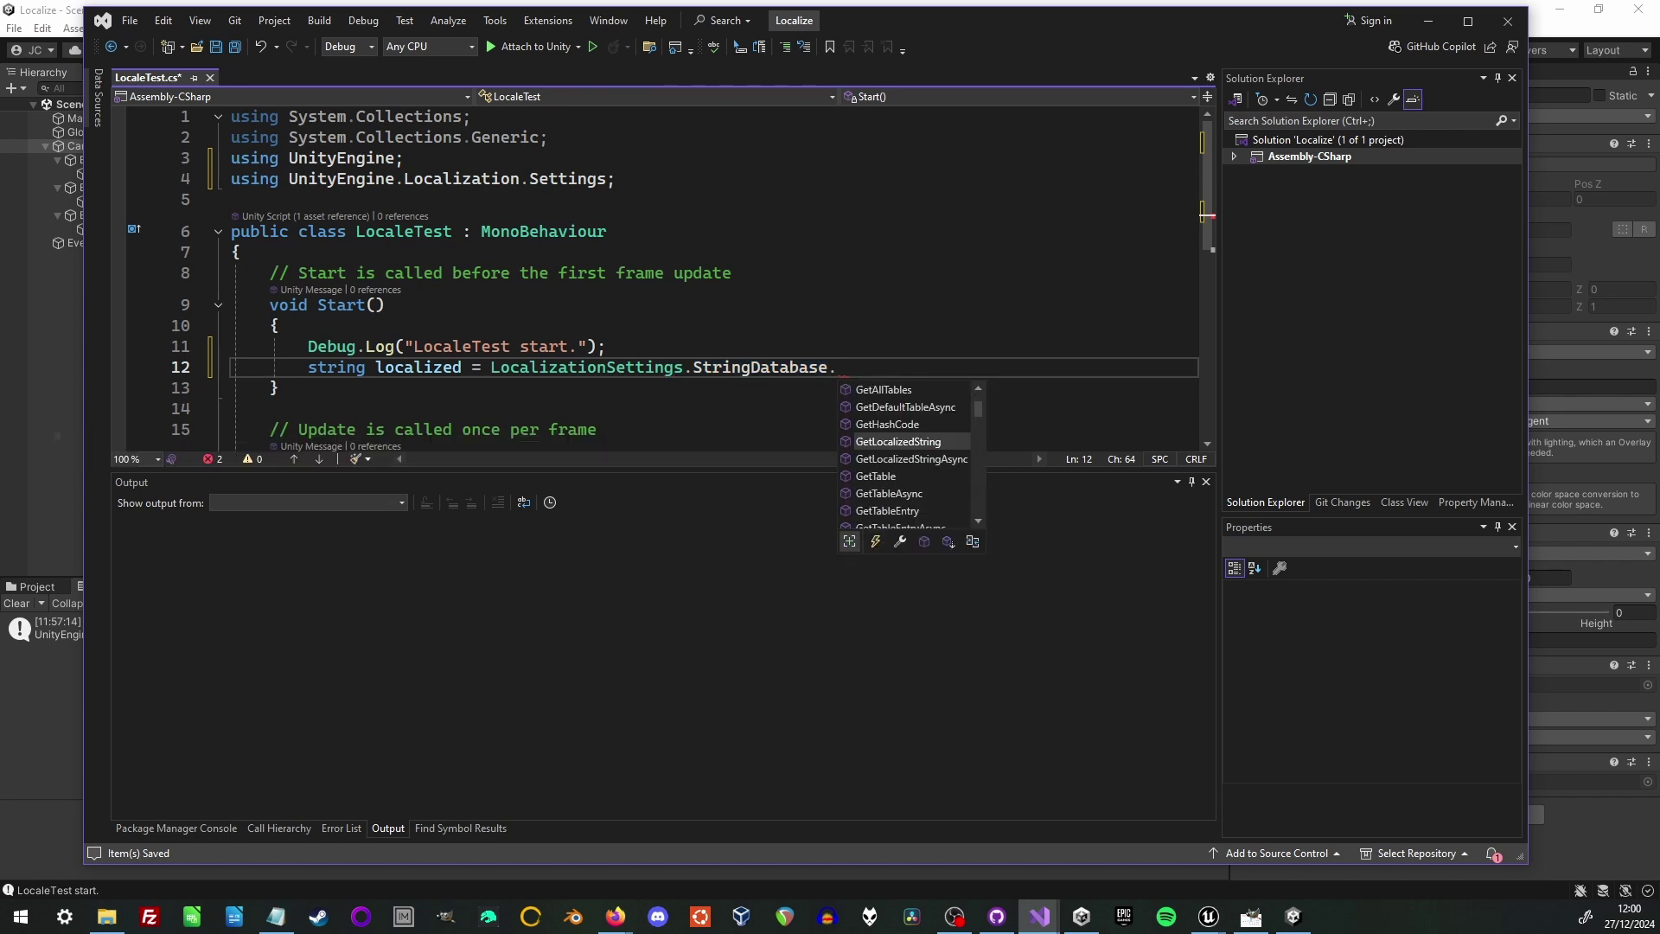
type("dString")
key("Tab")
type("(\"\"")
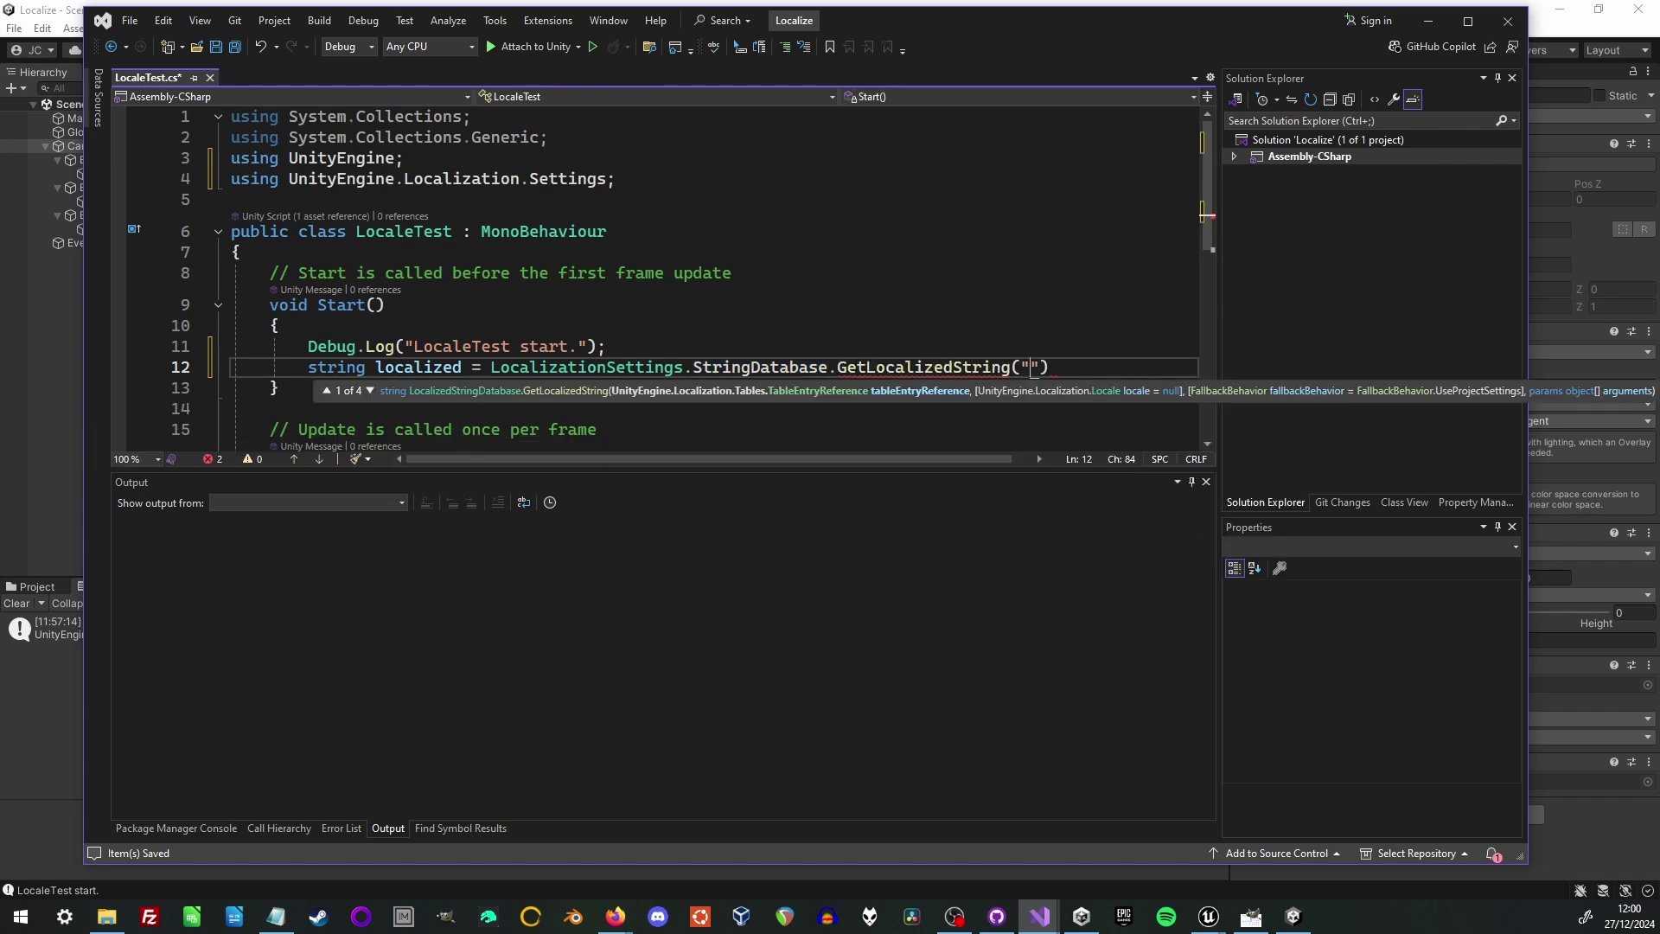
type(", \"Star")
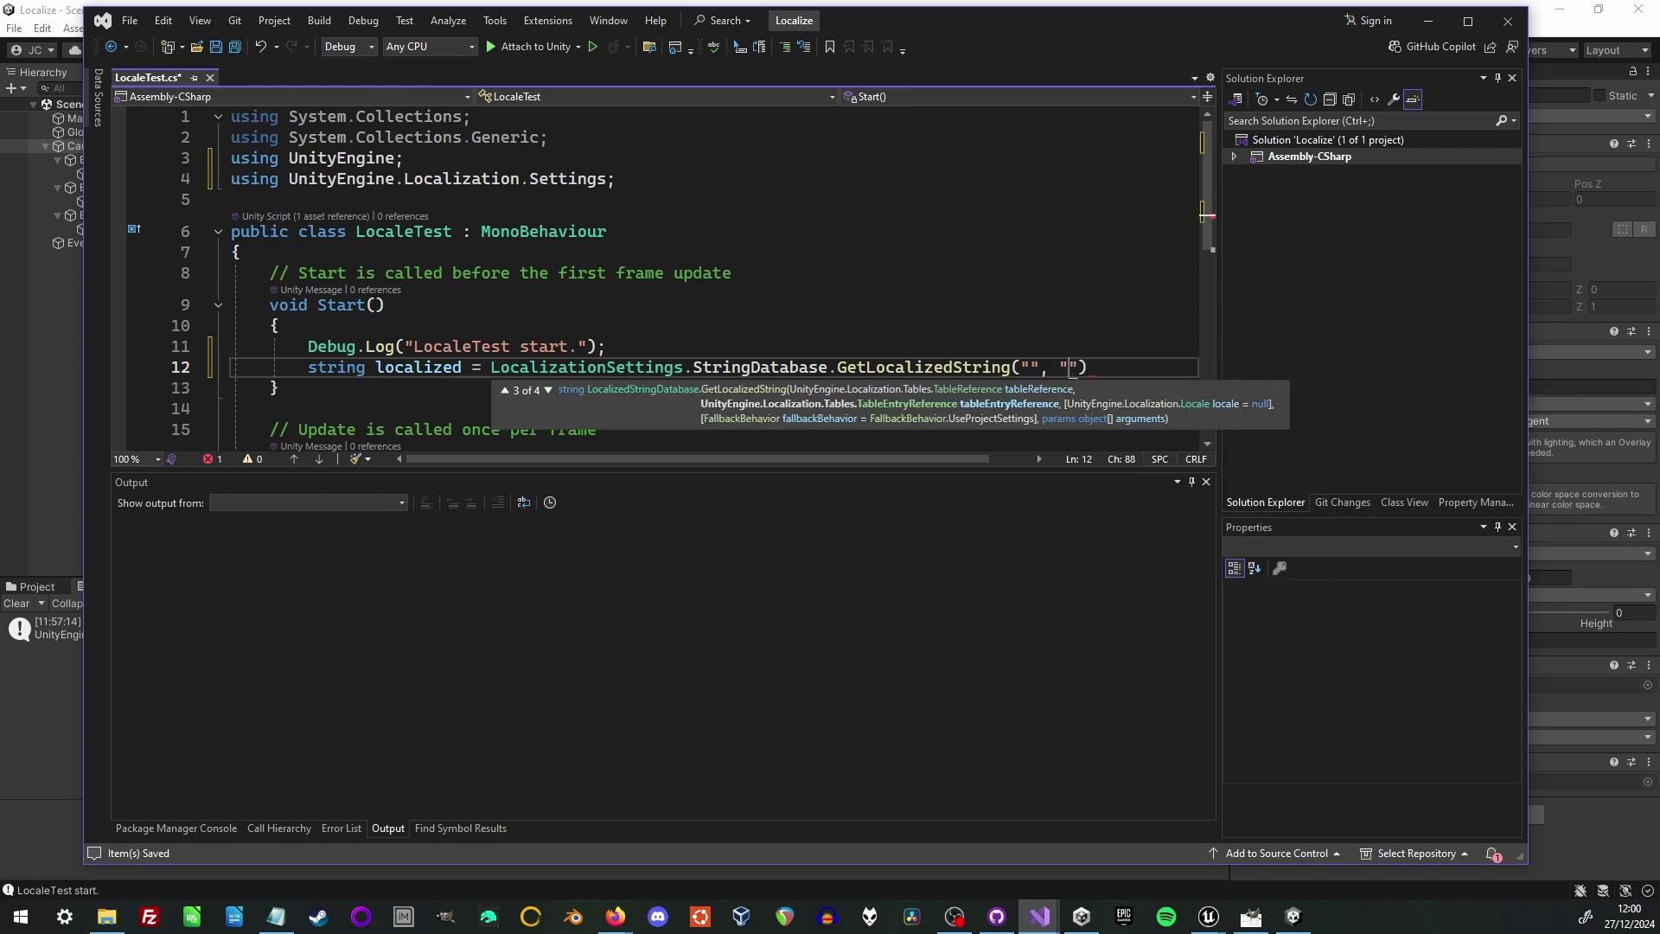
type("t\");")
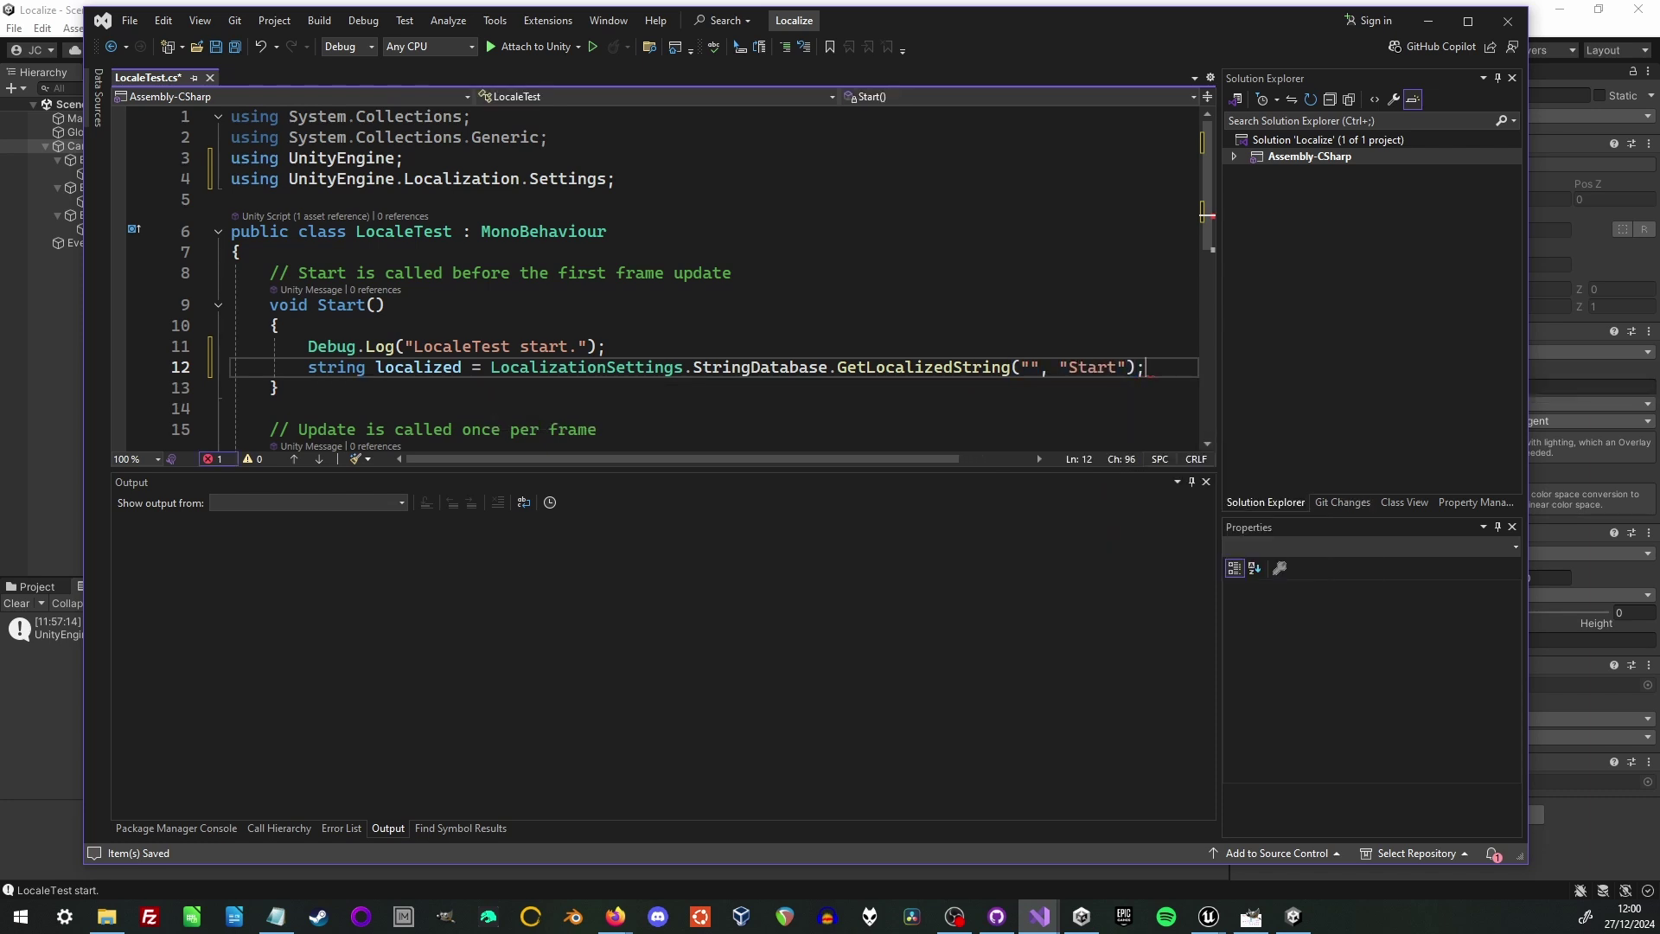
Step: Check the string table collection's name in Unity and enter "Translation Table" as the first GetLocalizedString argument in the script
left_click(1030, 368)
key("alt+Tab")
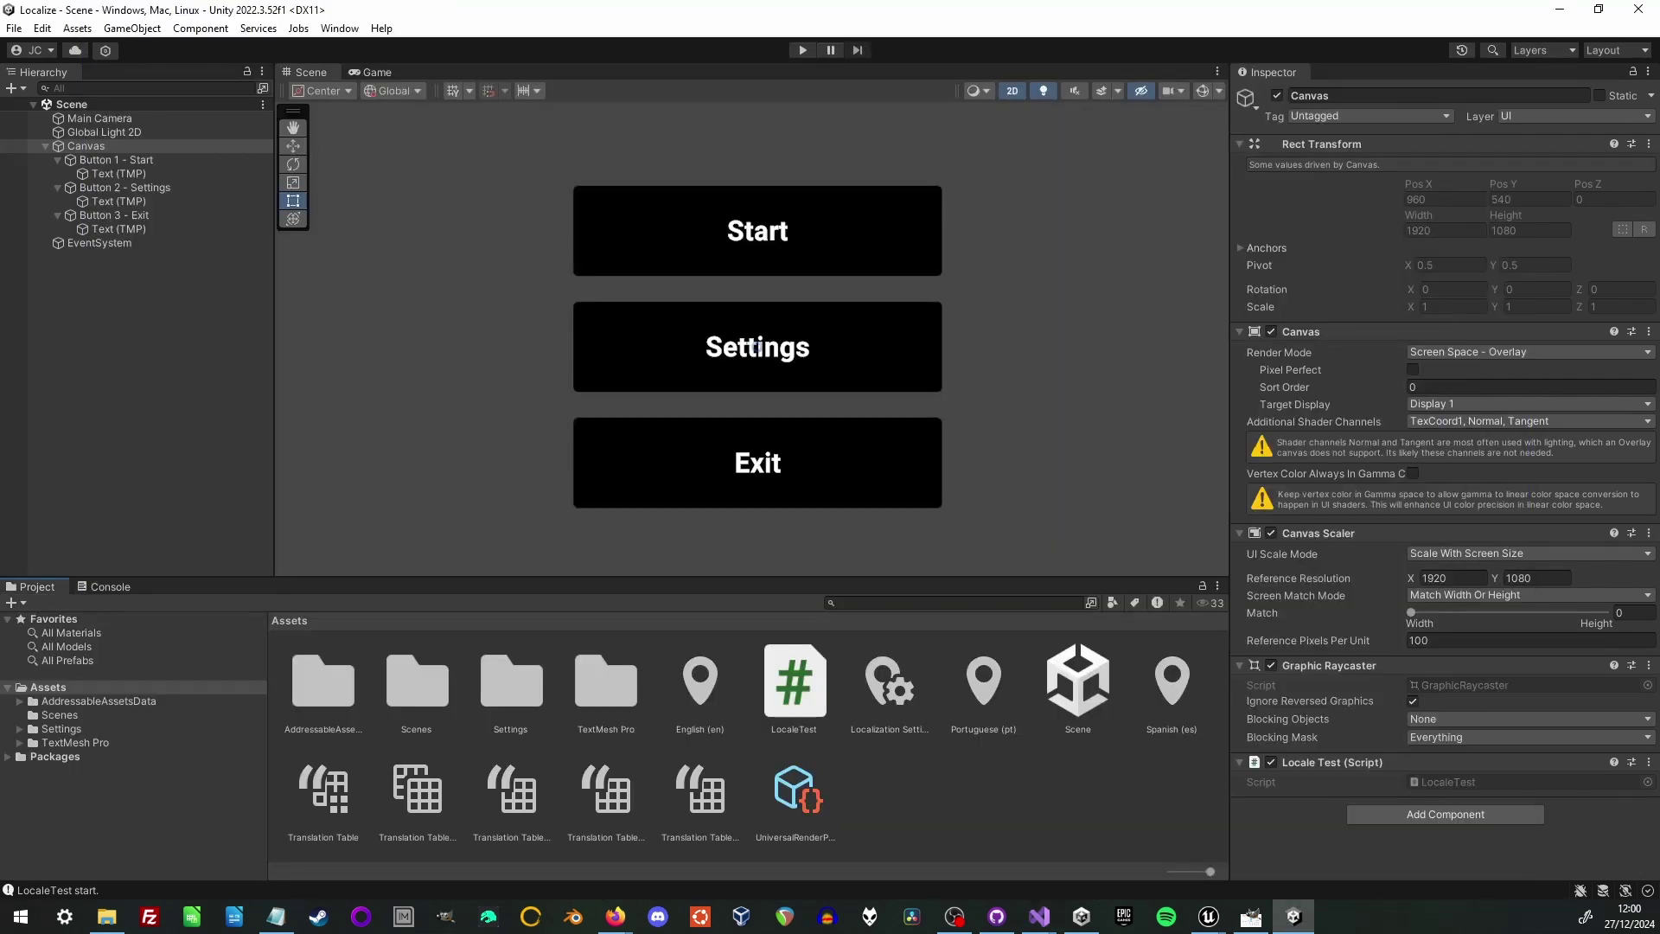
left_click(322, 796)
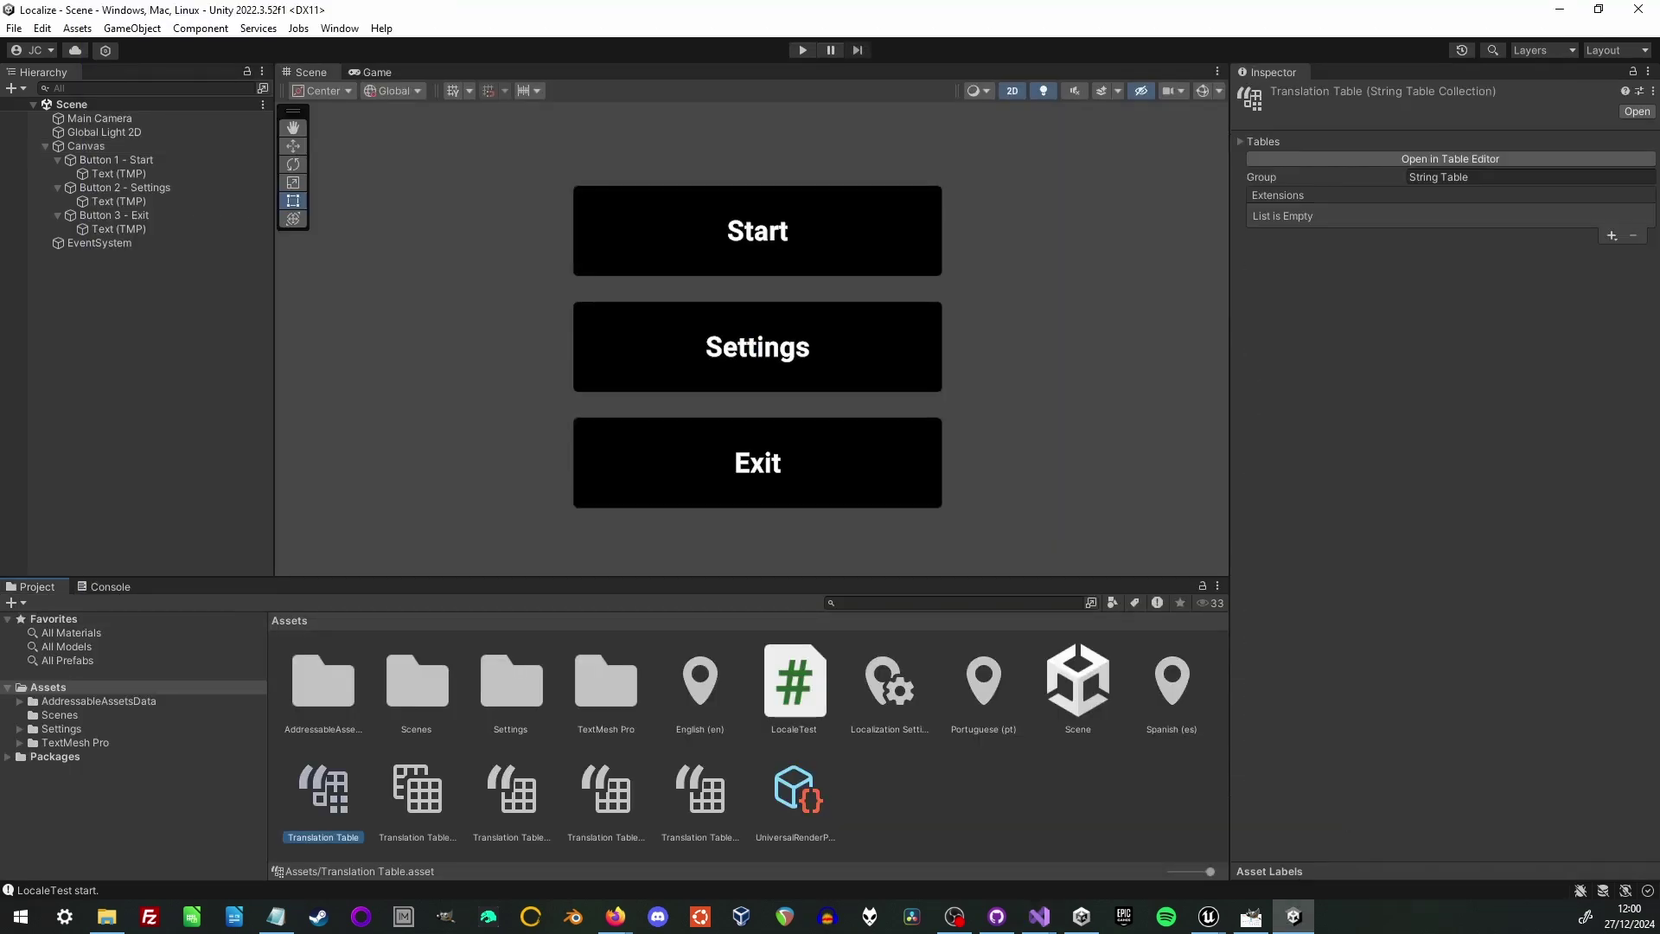
key("alt+Tab")
type("Trans")
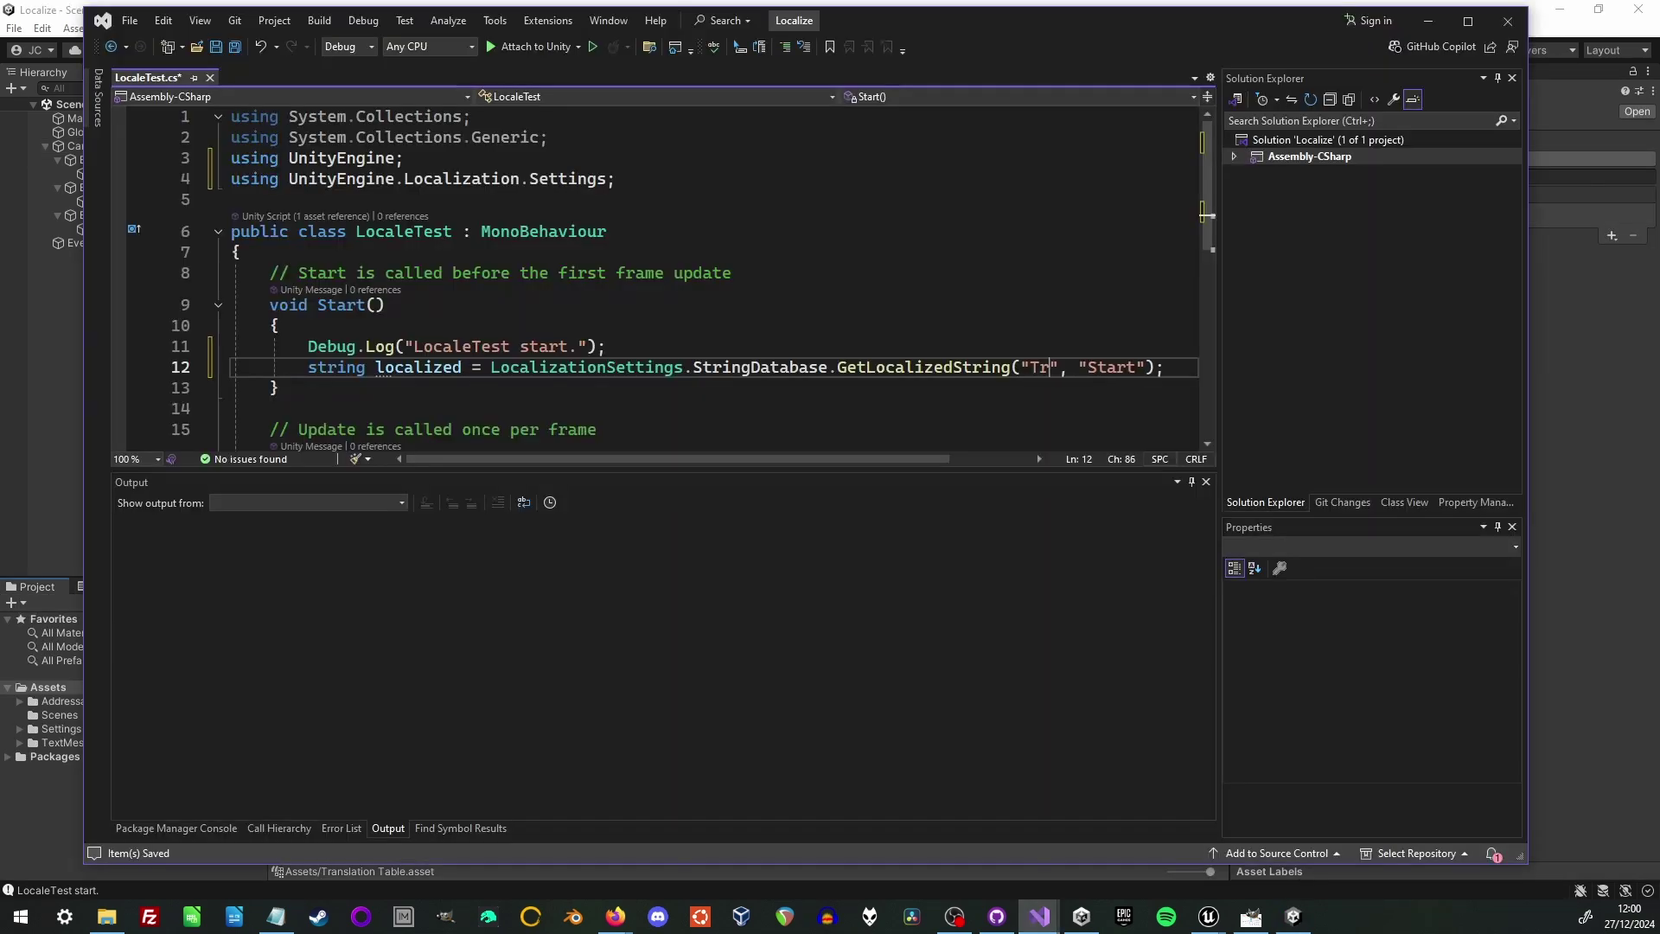
type("lation Table")
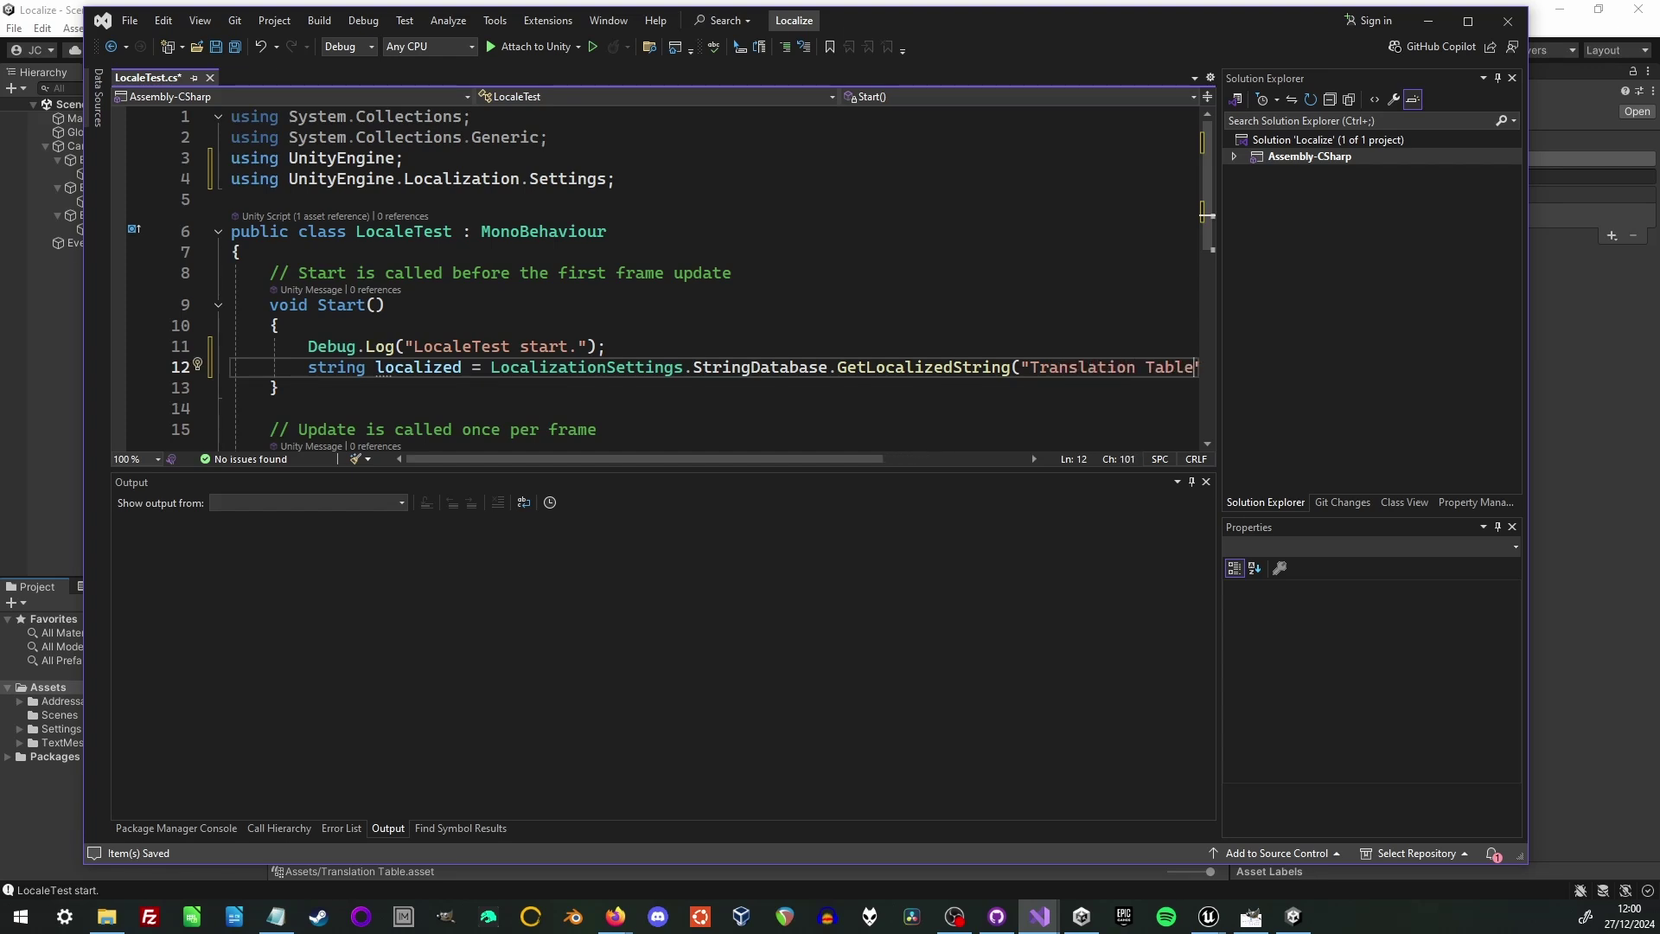
type("\", \"Start\");")
Step: Add Debug.Log("Translated String: " + localized); on a new line below the localized declaration
key("Return")
type("Debu")
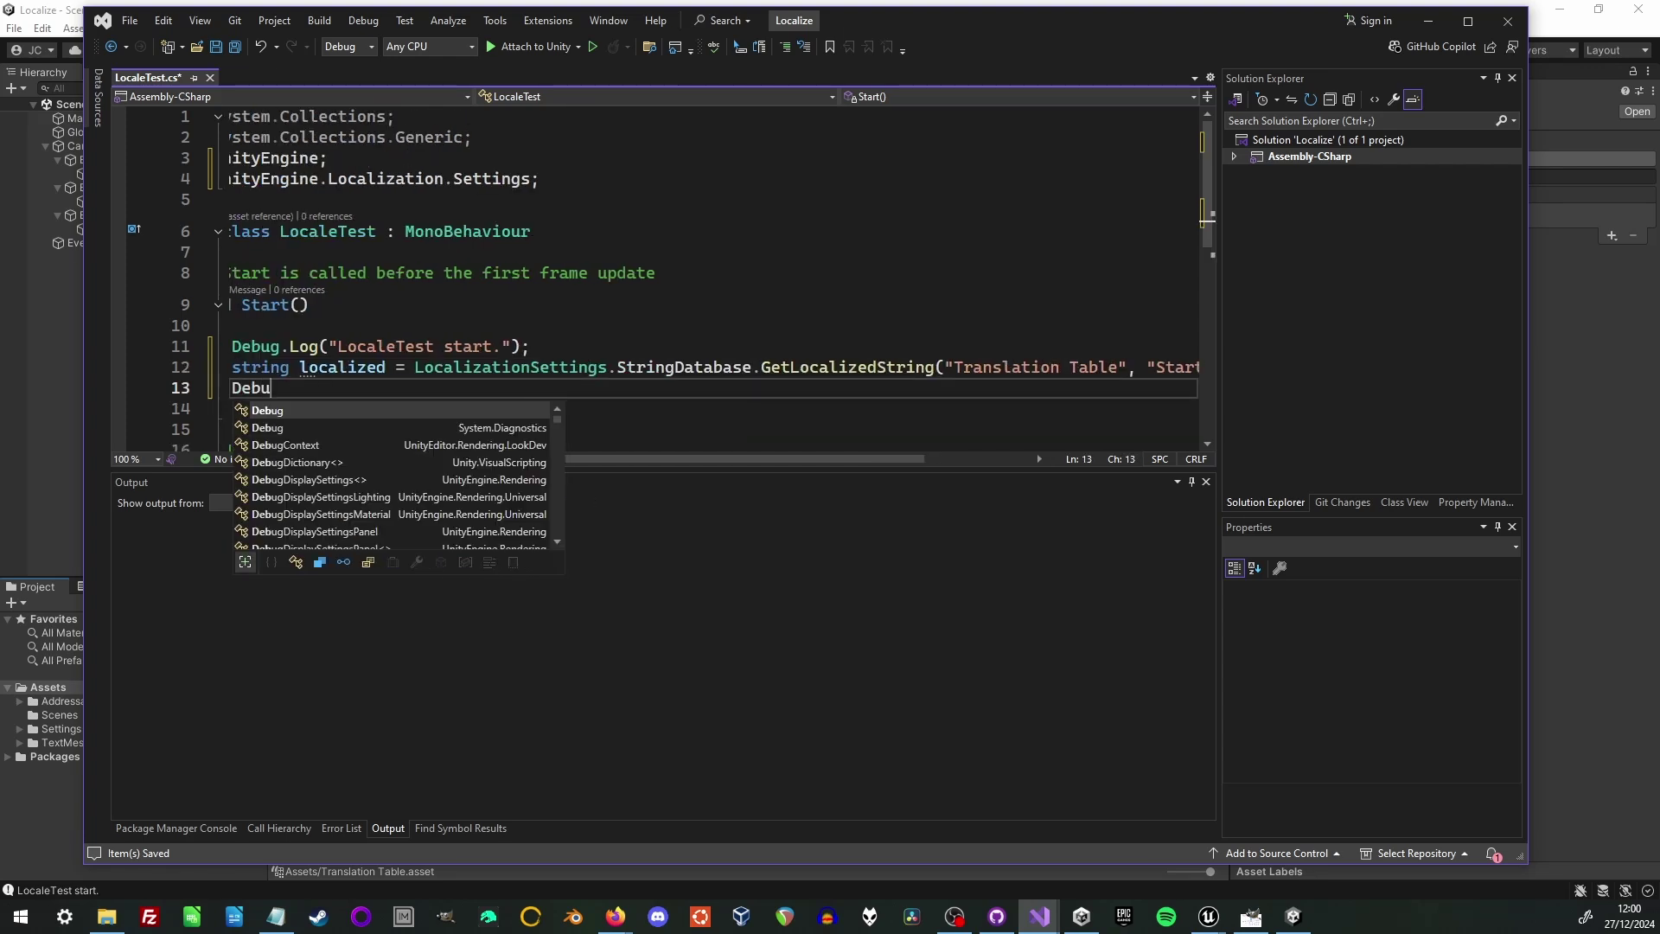
type("g.Log(\"T")
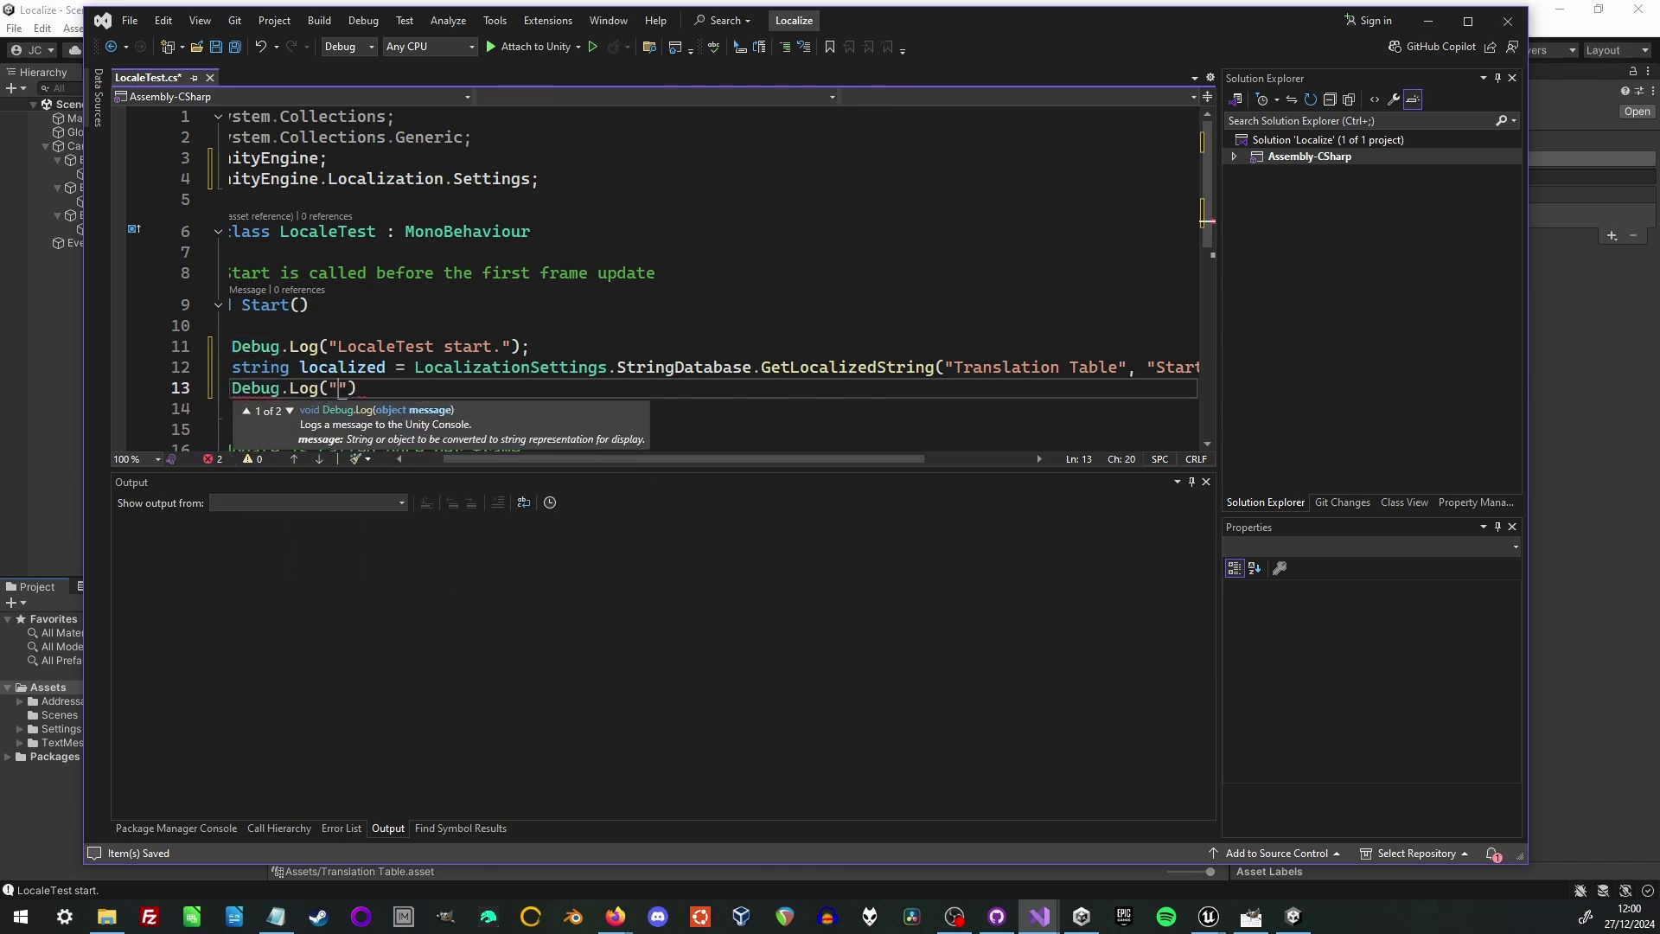
type("ranslated String:")
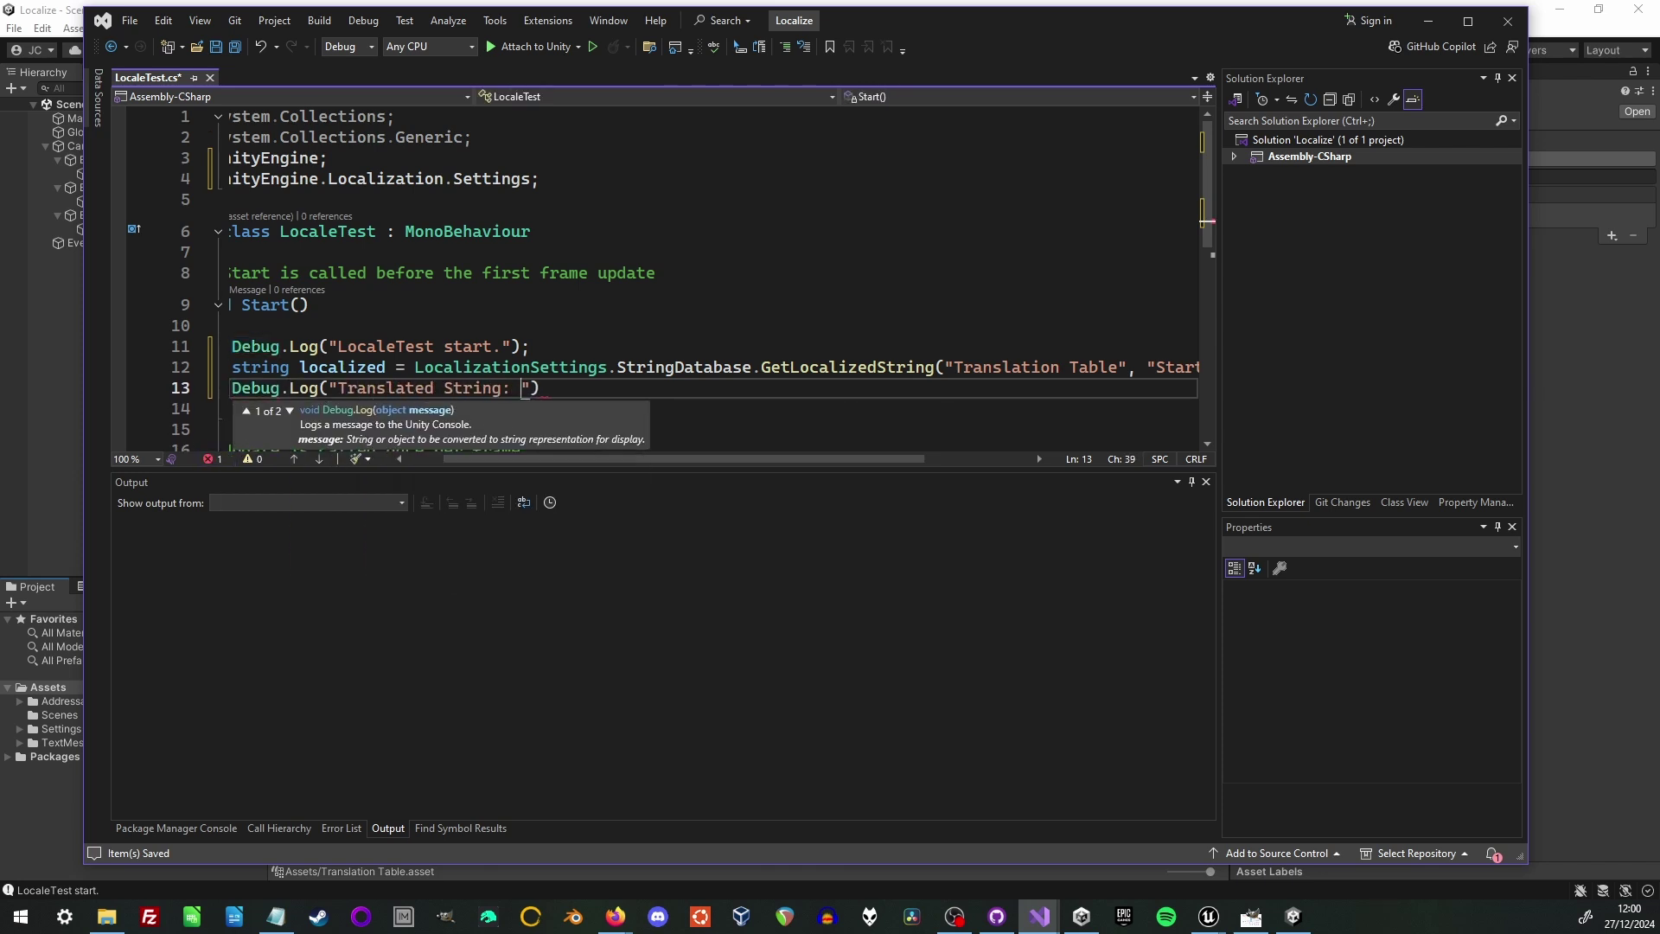
type(" \" + local")
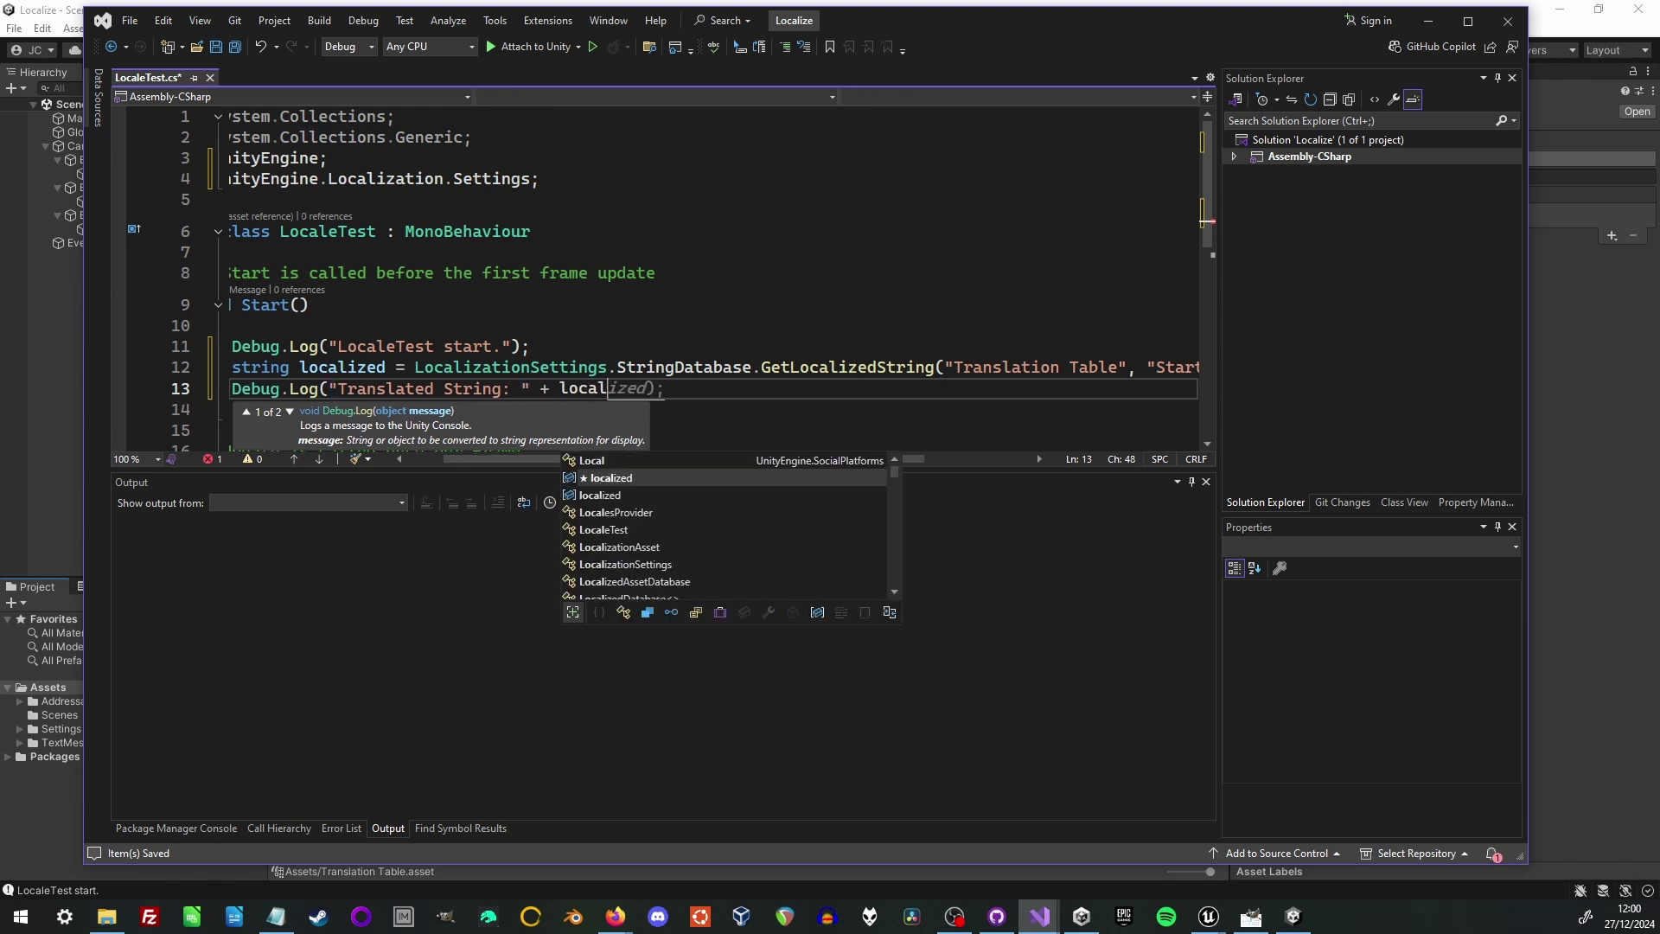
type("ized);")
Step: Declare string notLocalized on a new line, assigning it a copy of the GetLocalizedString call from the localized line
key("Return")
type("string notLocalized")
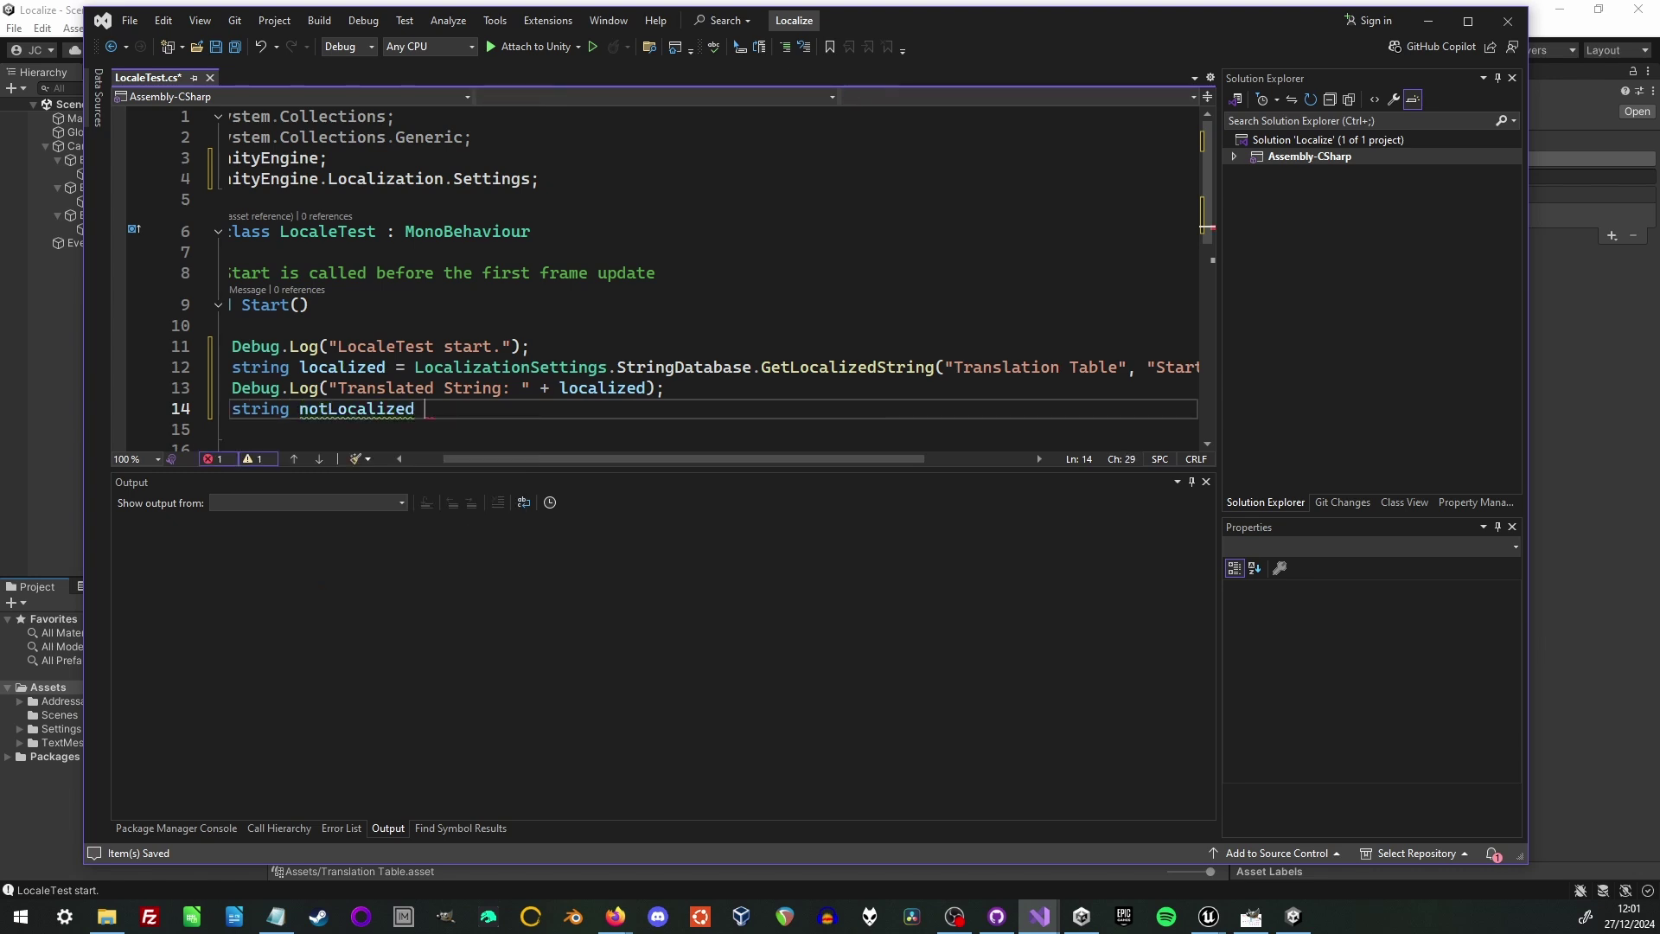
key("Up")
key("Up")
key("ctrl+Left")
key("shift+End")
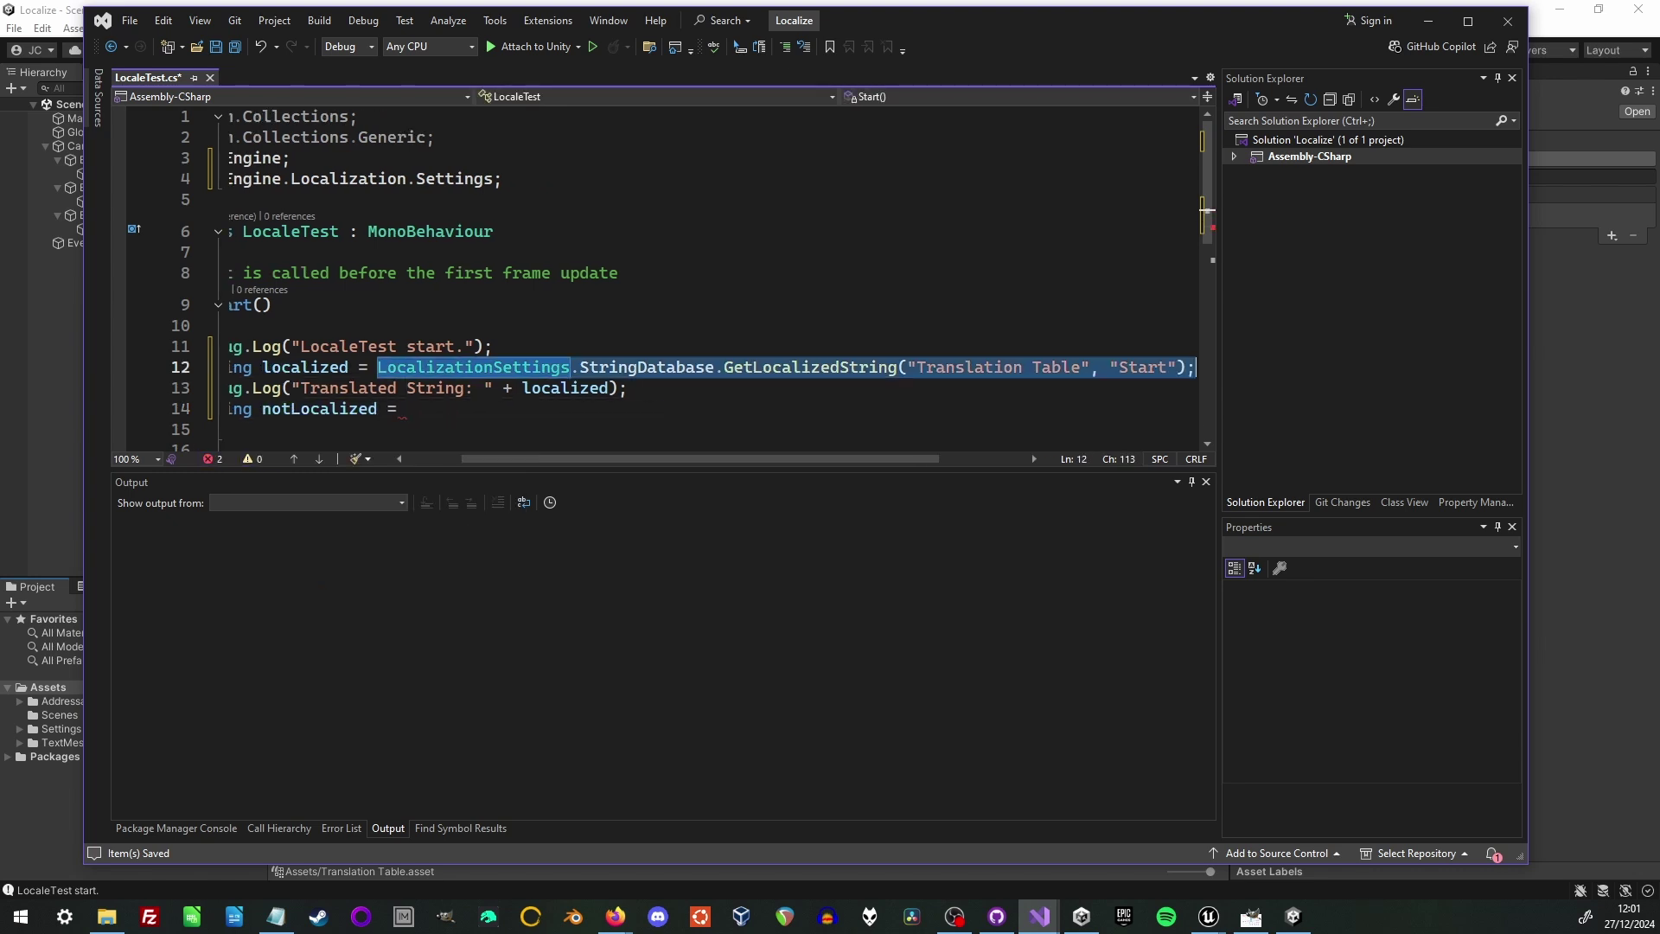
key("ctrl+c")
key("Down")
key("Down")
key("ctrl+v")
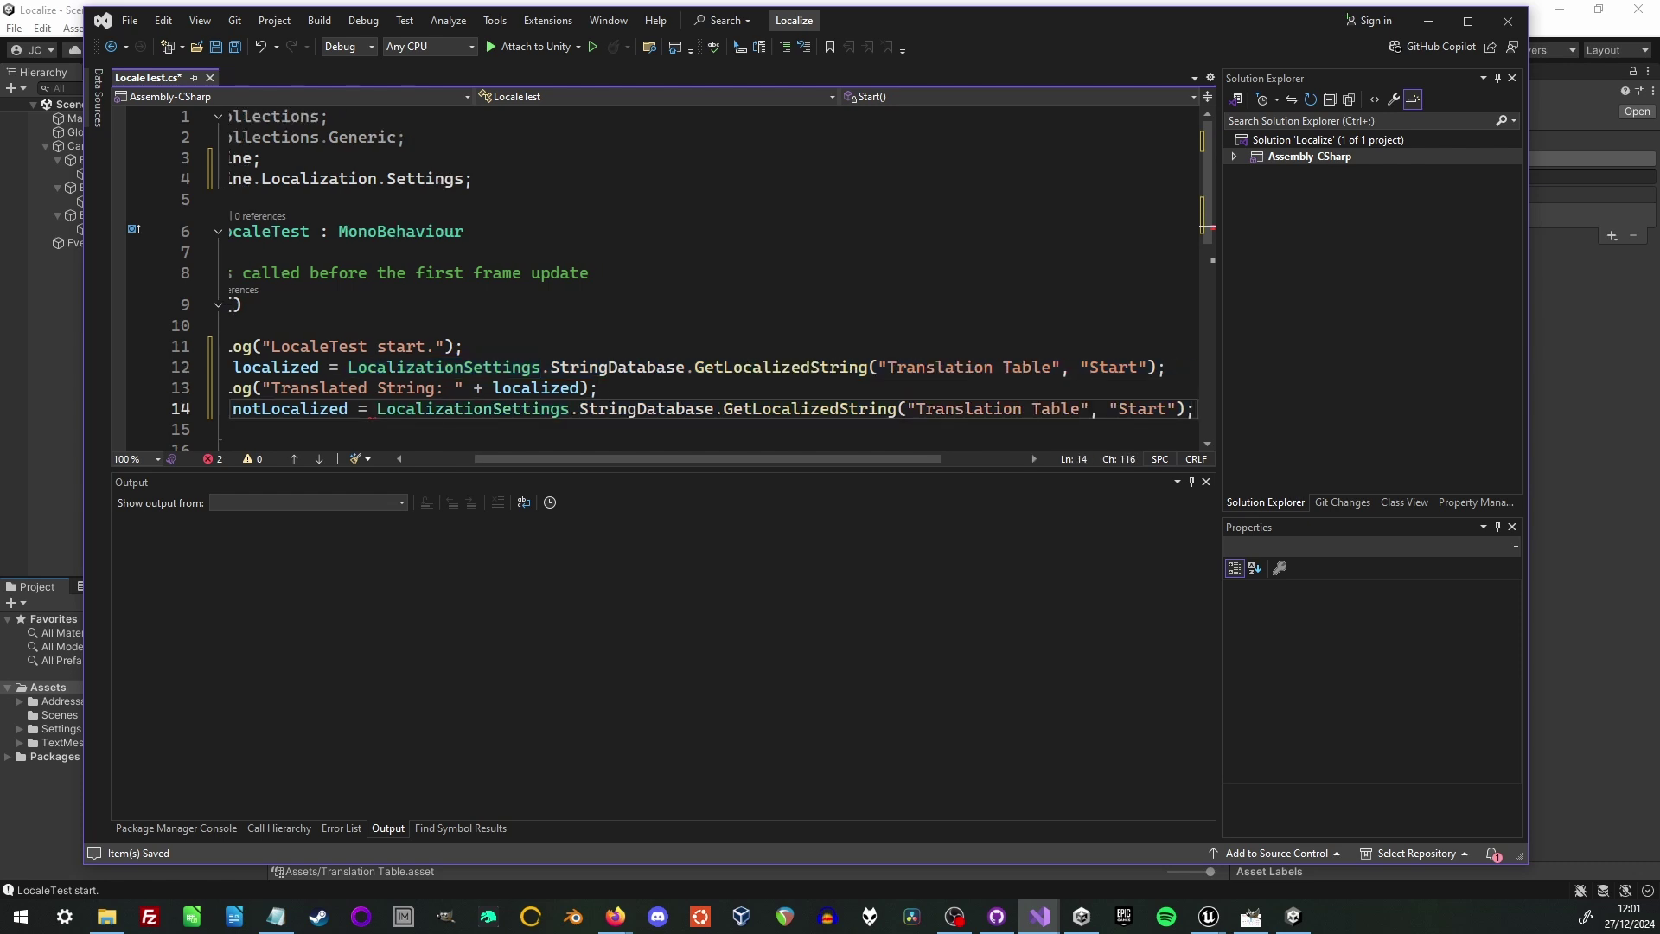
Step: Replace the "Start" key in the notLocalized line with "Horse"
key("Left")
key("Left")
key("Left")
key("ctrl+shift+Left")
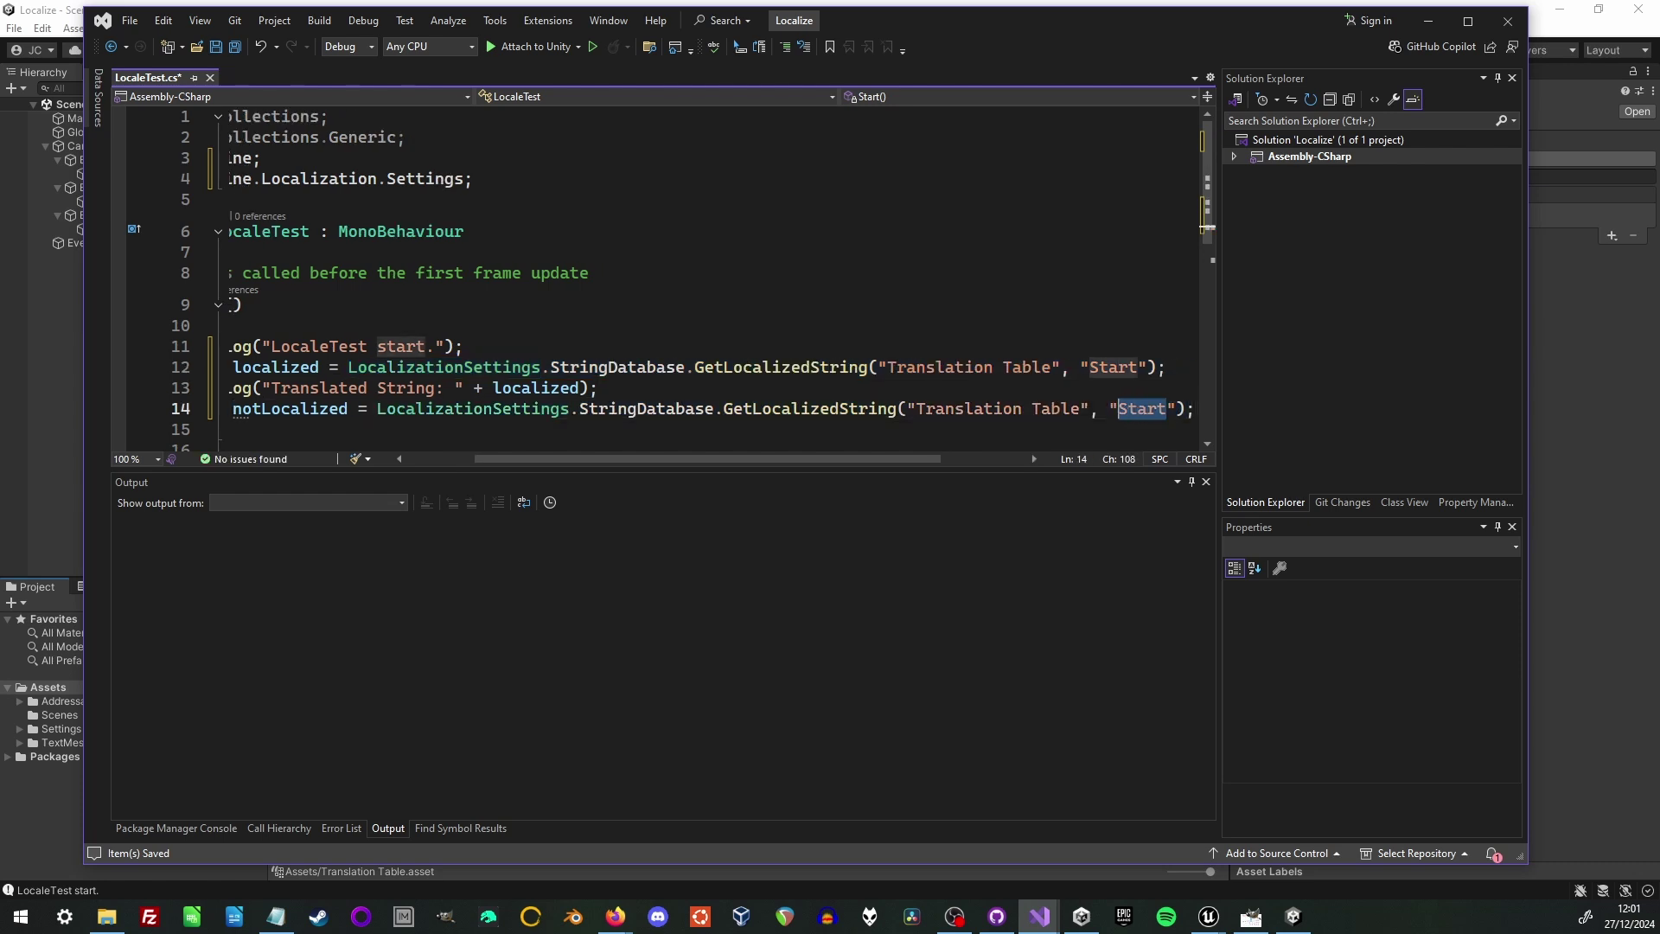
type("Horse")
Step: Add a Debug.Log line for the notLocalized string at the end of Start and save the script
key("Return")
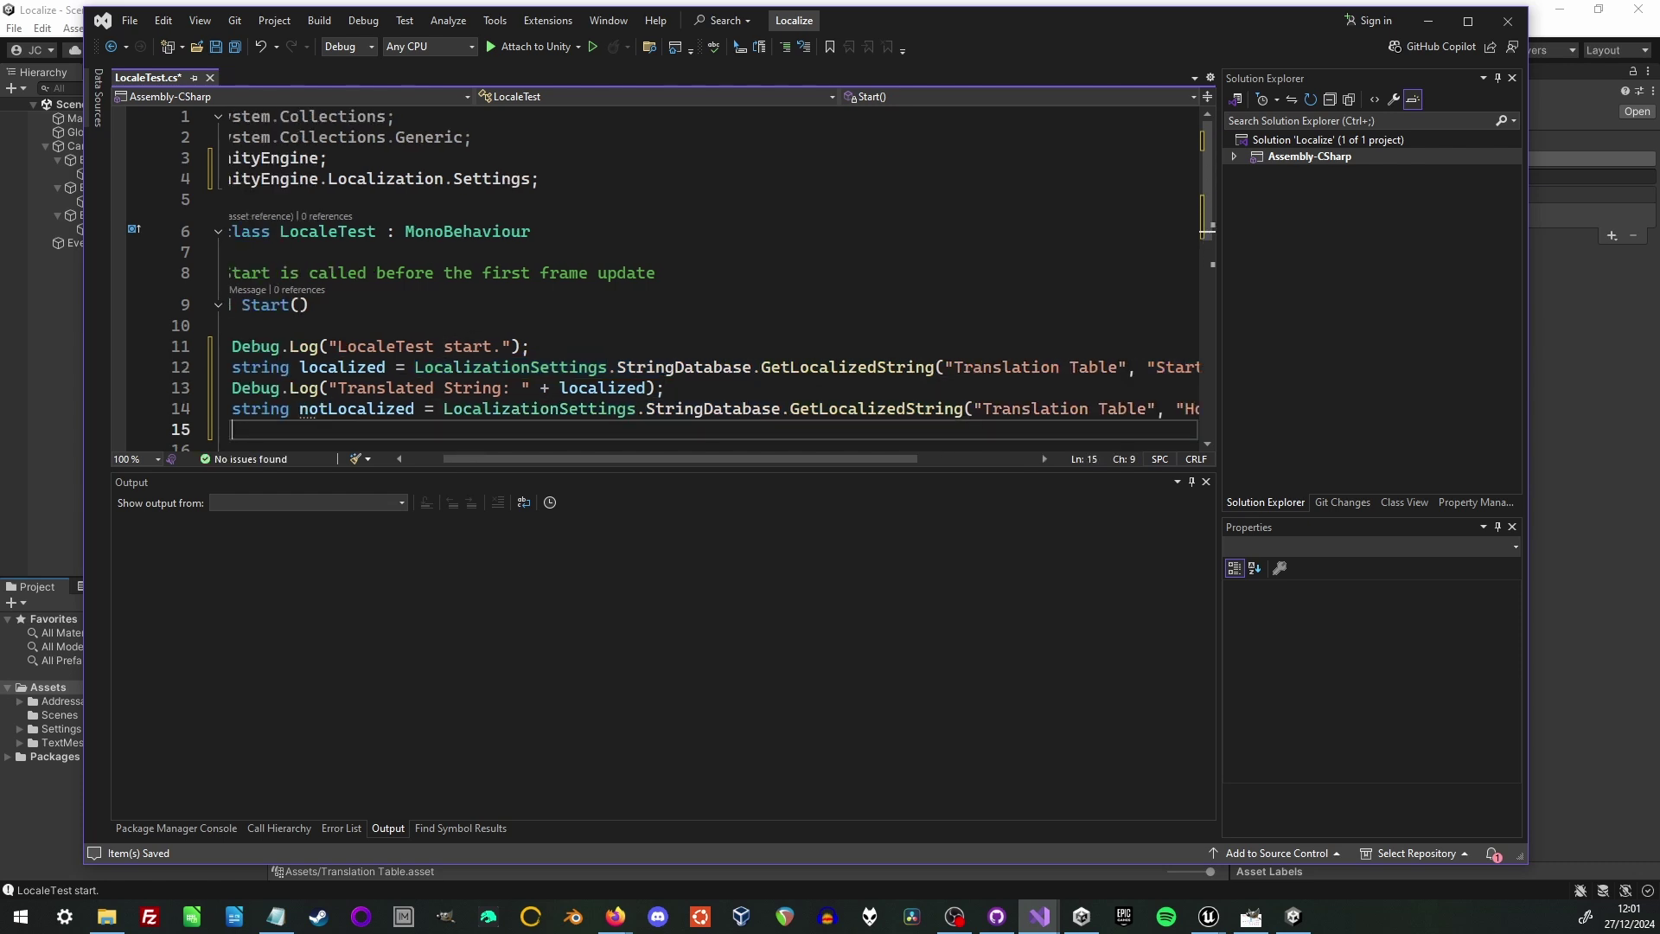
type("Debug.L")
type("og(no")
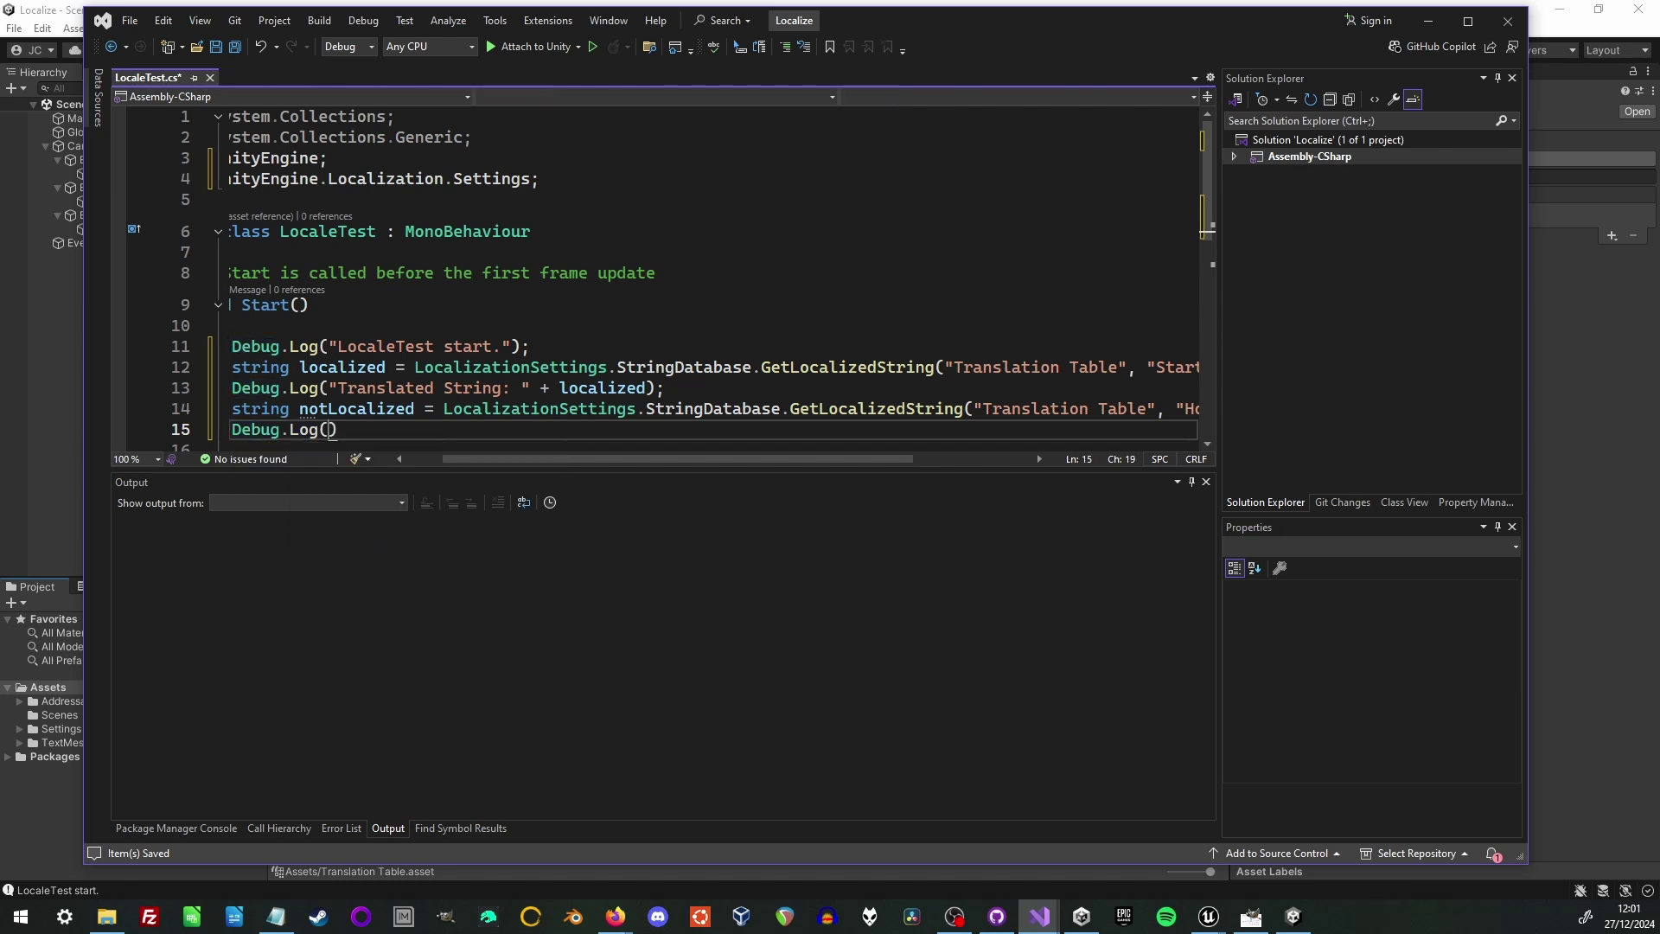
type("tLocaized);")
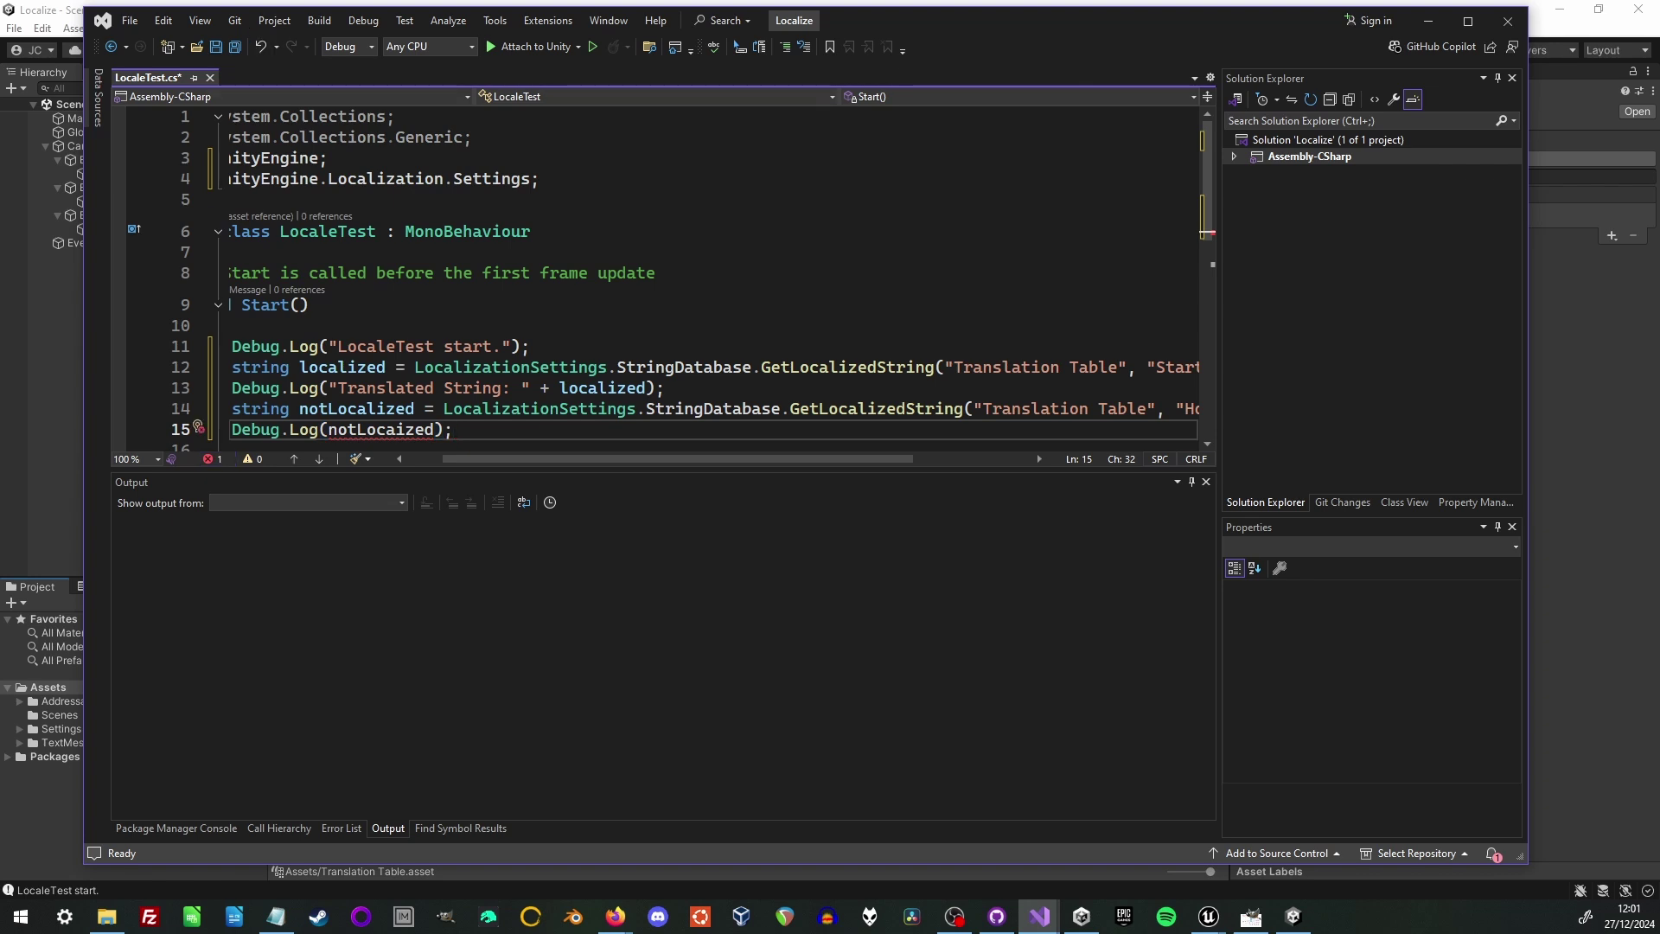
left_click(216, 46)
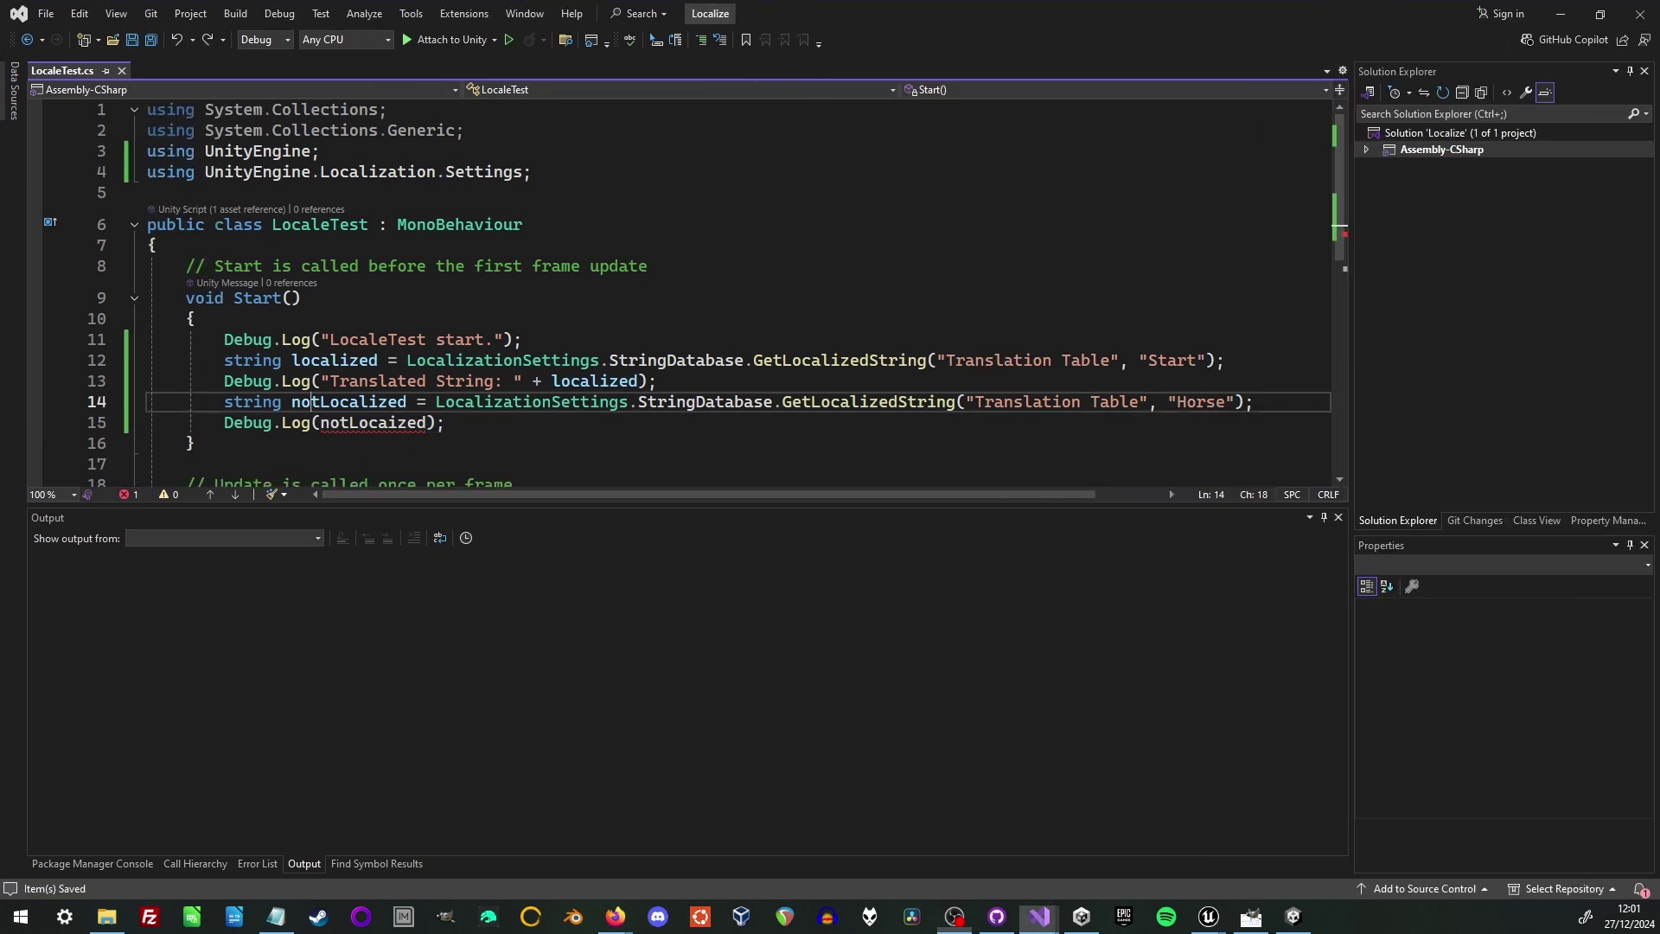
Step: Correct the misspelled variable in the last Debug.Log call to notLocalized and save the script
double_click(372, 402)
double_click(381, 422)
key("Left")
key("Left")
key("Left")
key("Left")
type("l")
key("End")
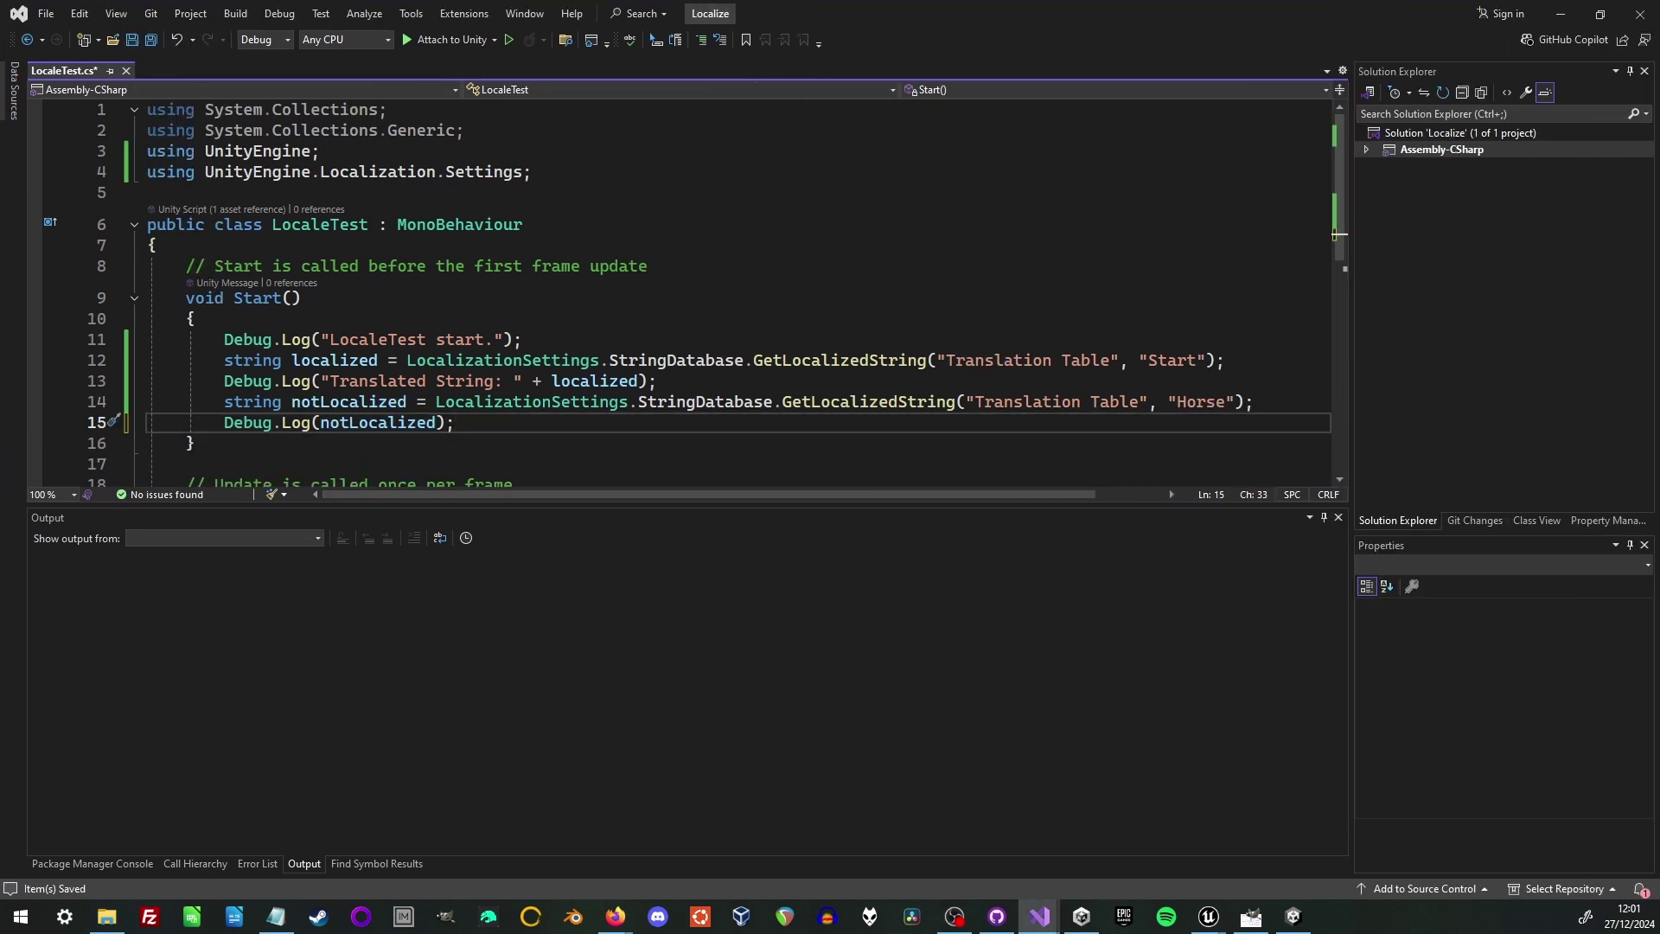
key("ctrl+s")
Step: Switch to Unity, show the Console, play the scene to check the logged strings, stop playing, and select the missing-translation log entry
key("alt+Tab")
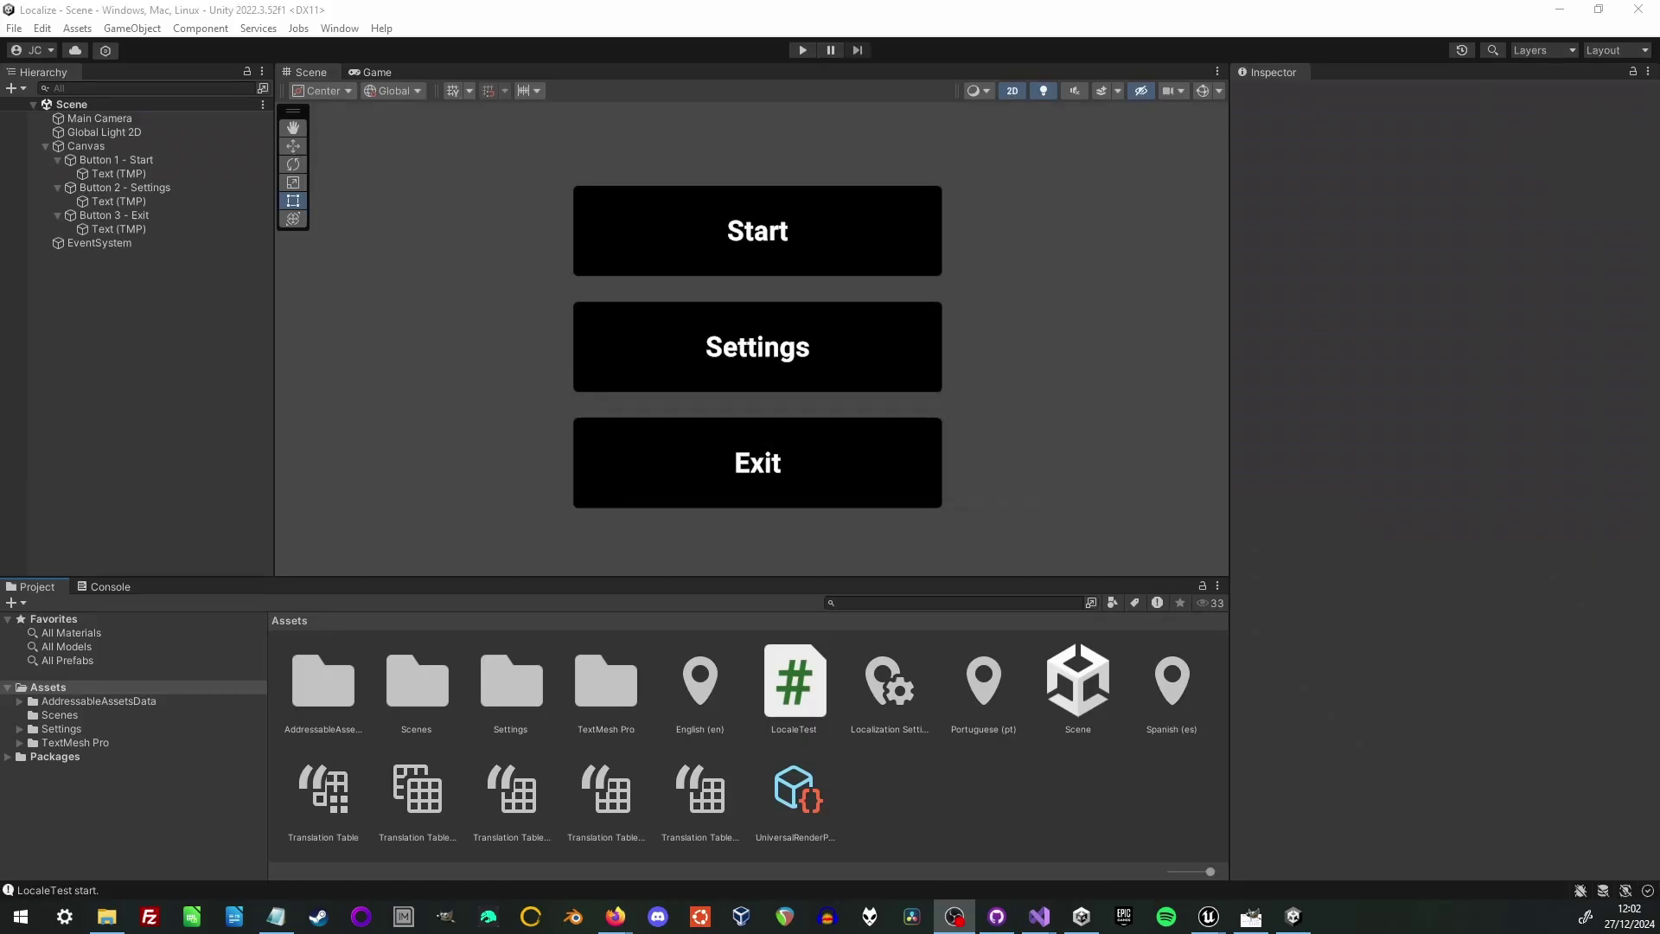
key("ctrl+shift+c")
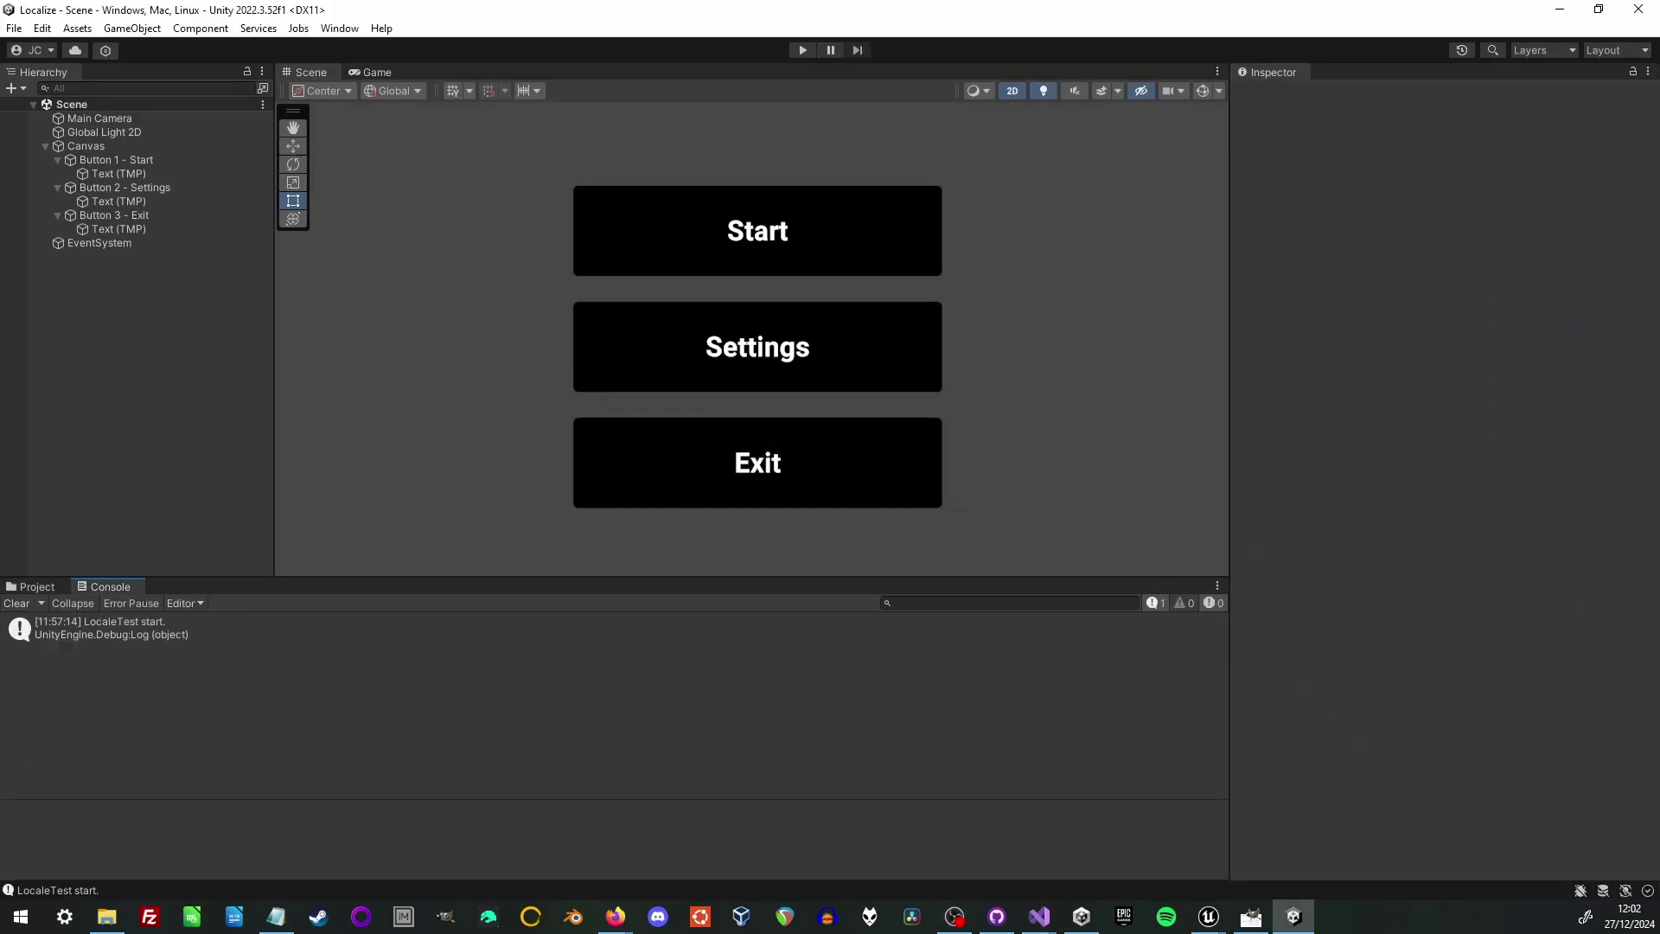
key("ctrl+p")
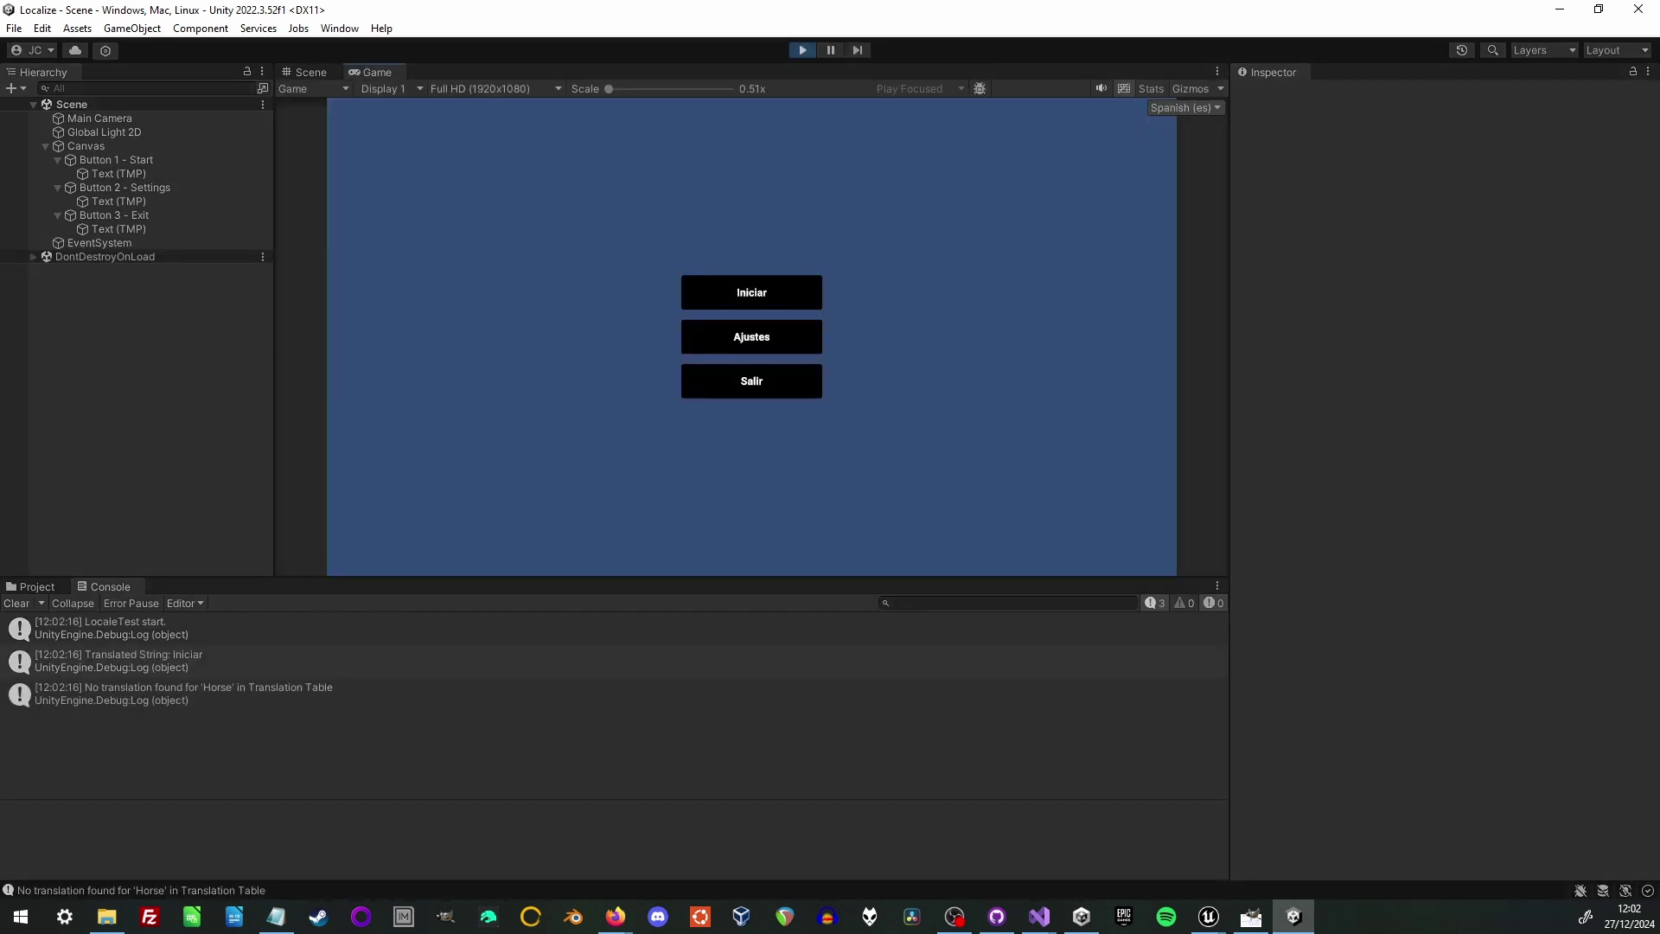
key("ctrl+p")
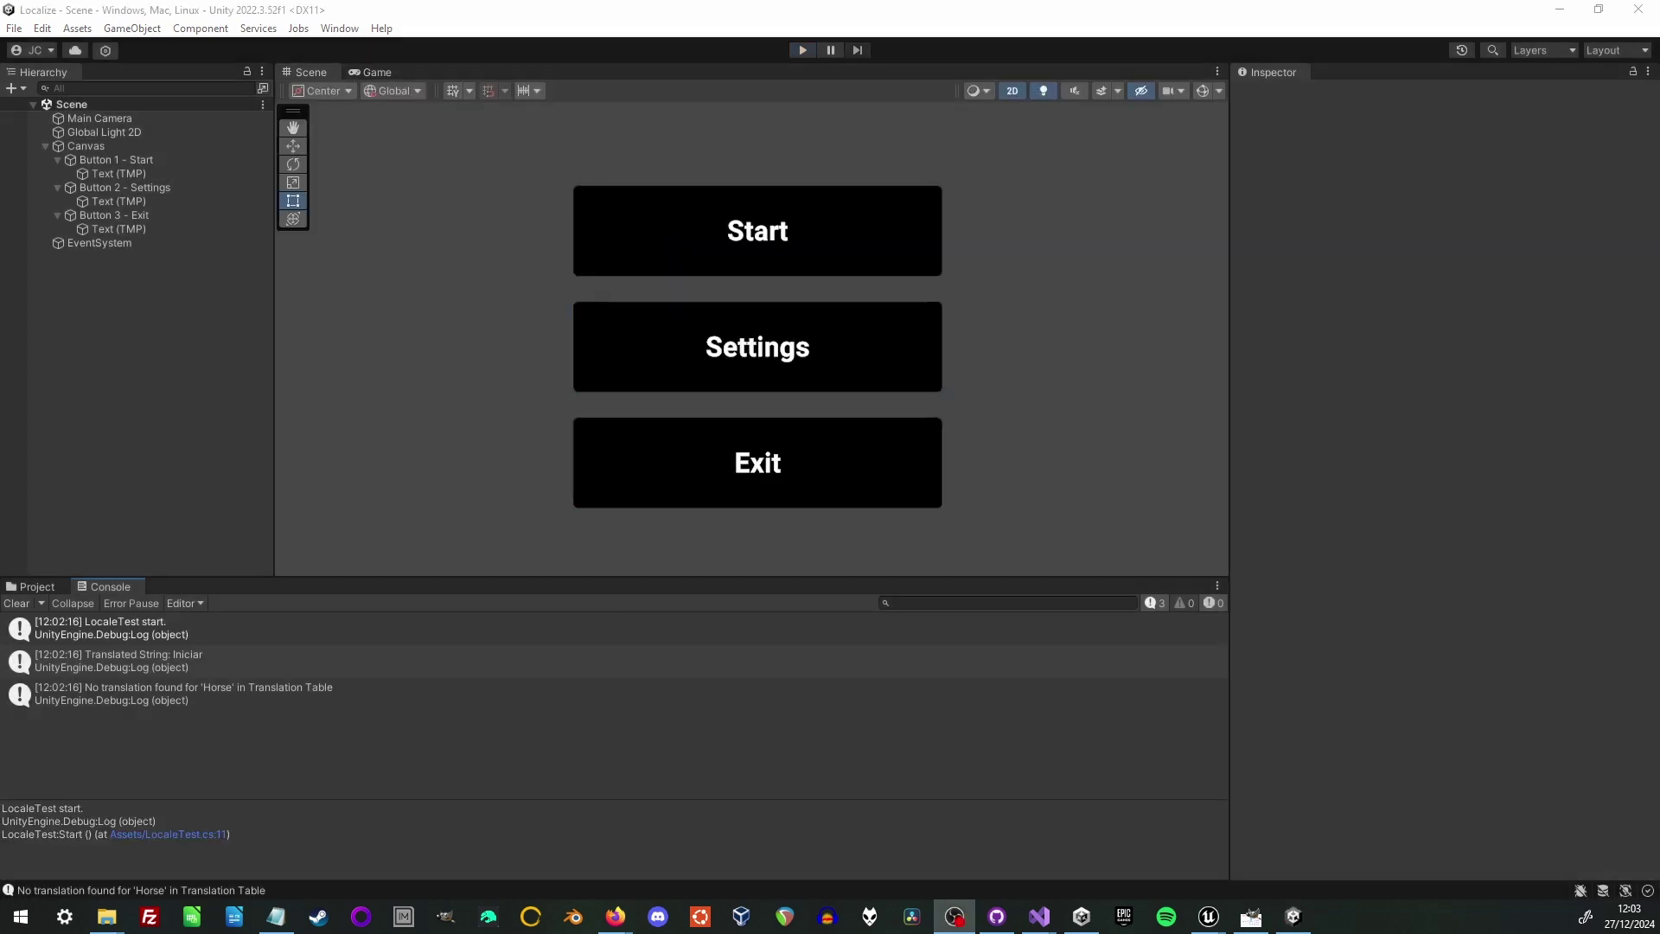
left_click(183, 693)
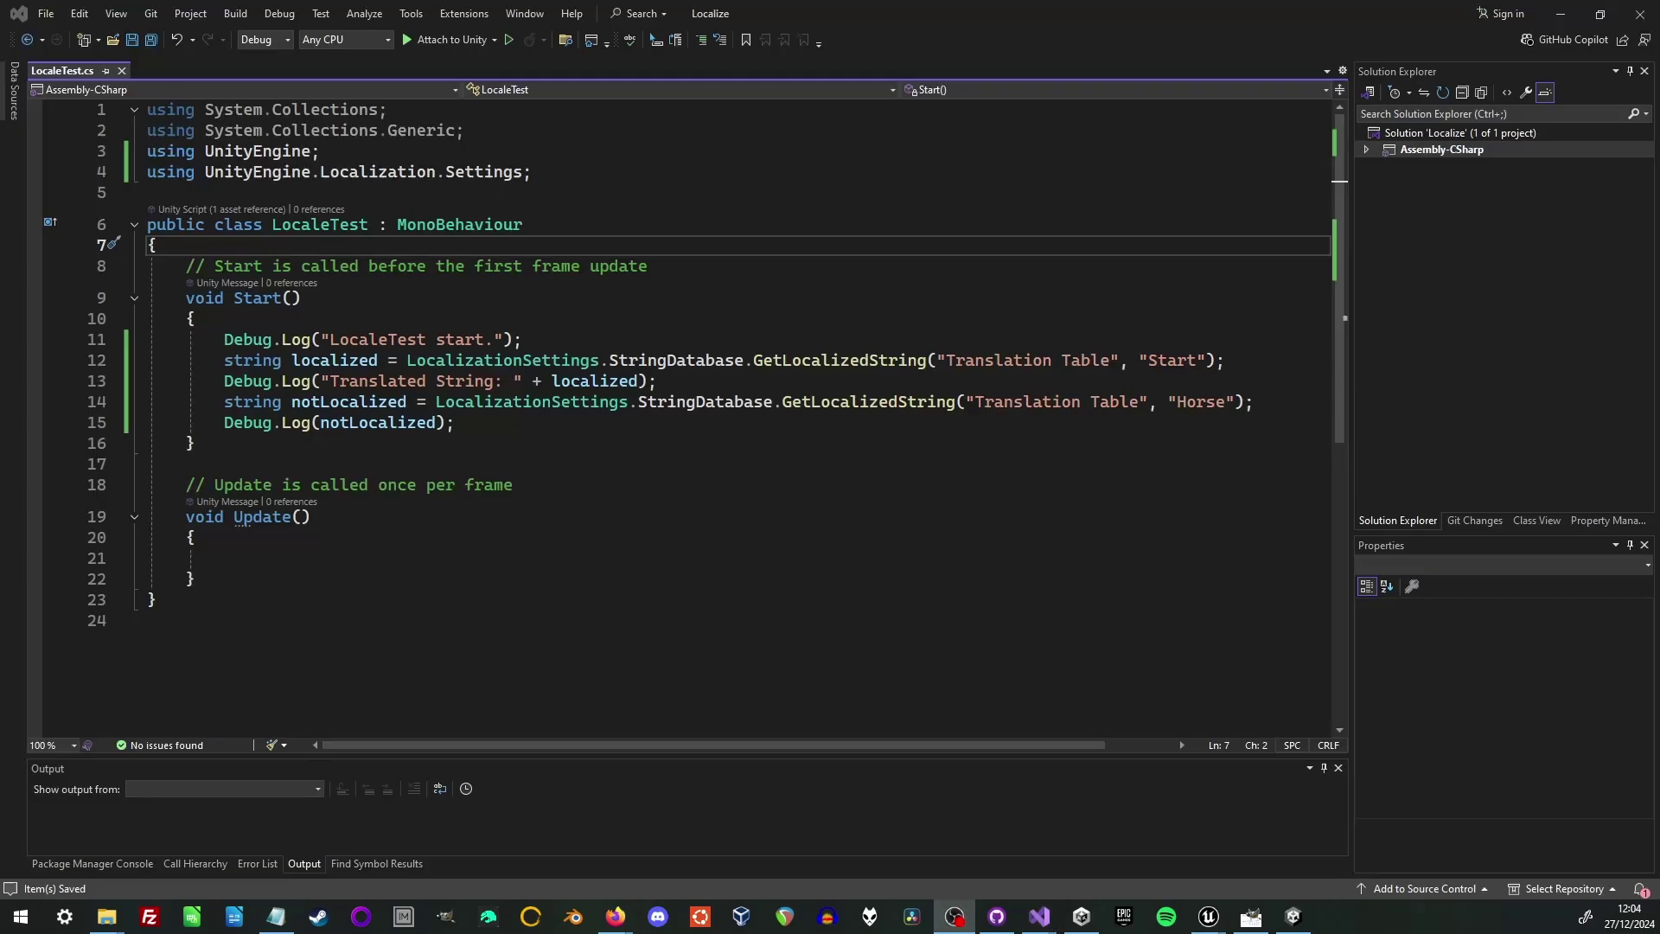
Step: Add a public static string method GetLocalizedString(string text) with an empty body above Start in the LocaleTest class
key("Return")
key("Return")
key("Up")
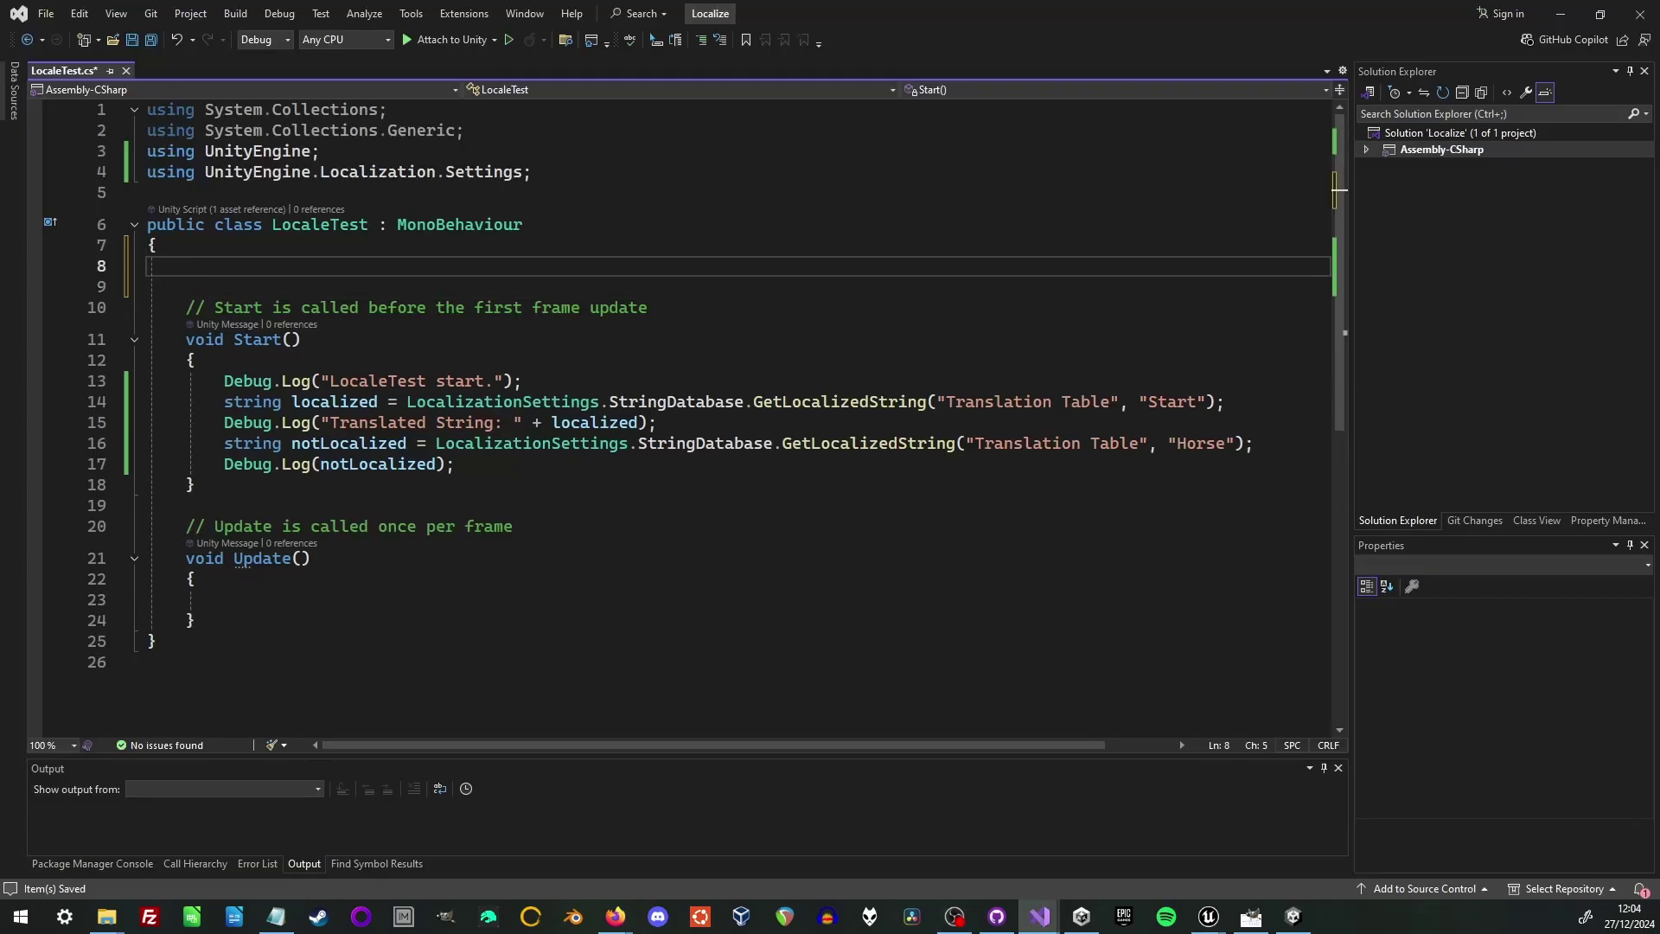
type("public static string GetL")
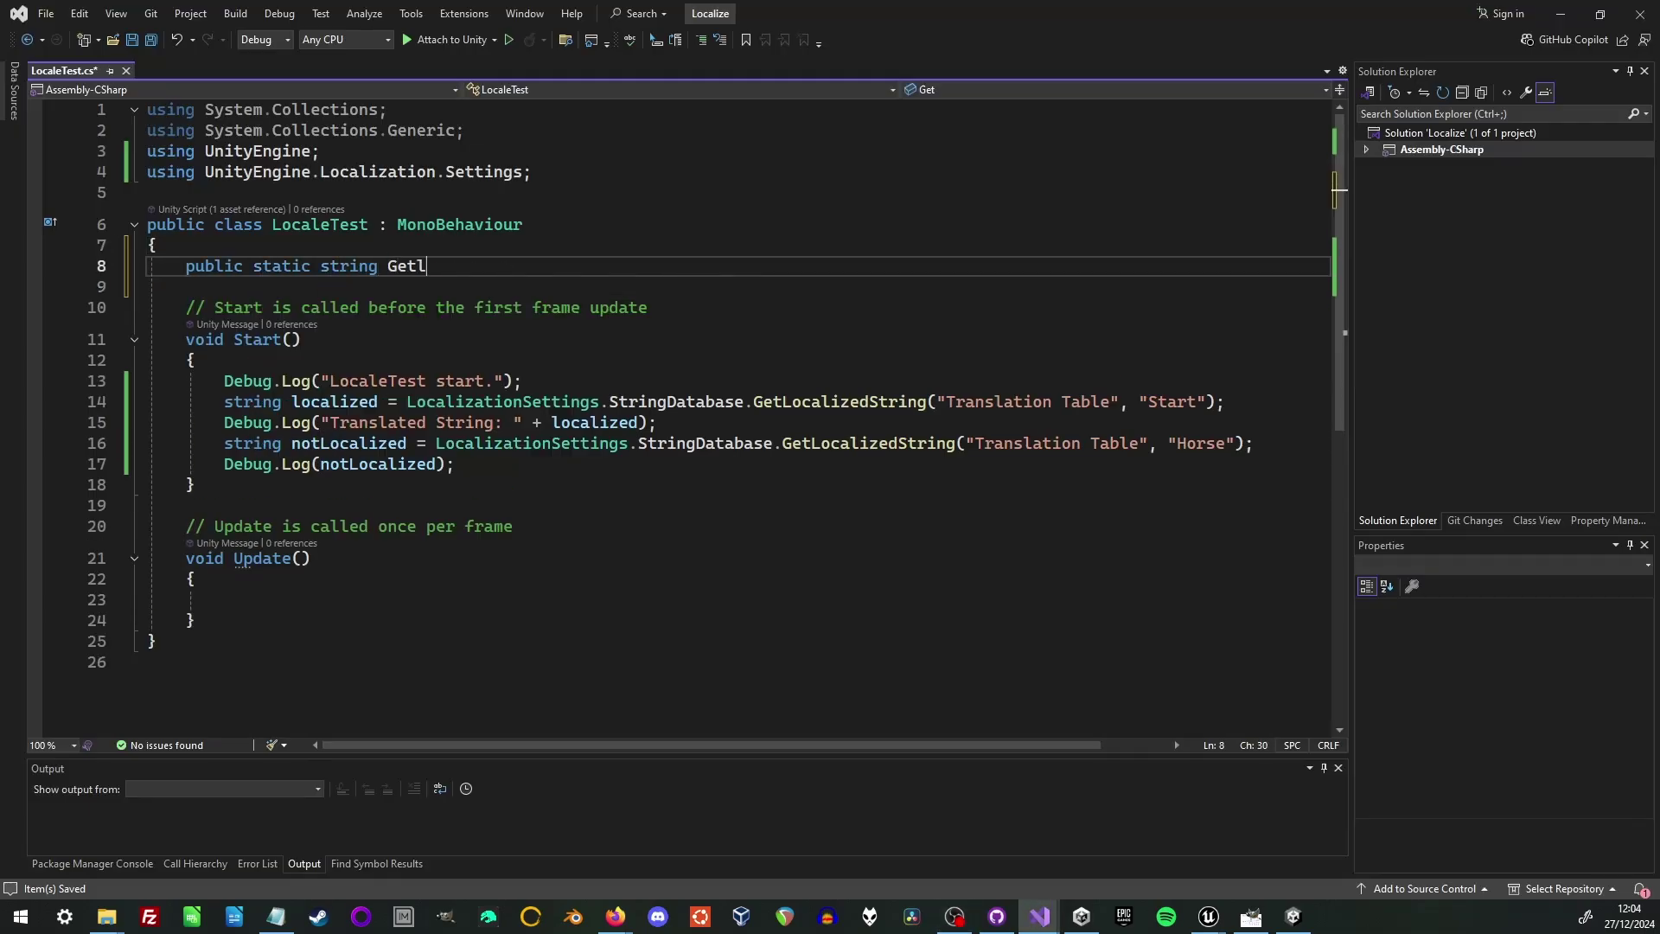
type("ocalizedString(")
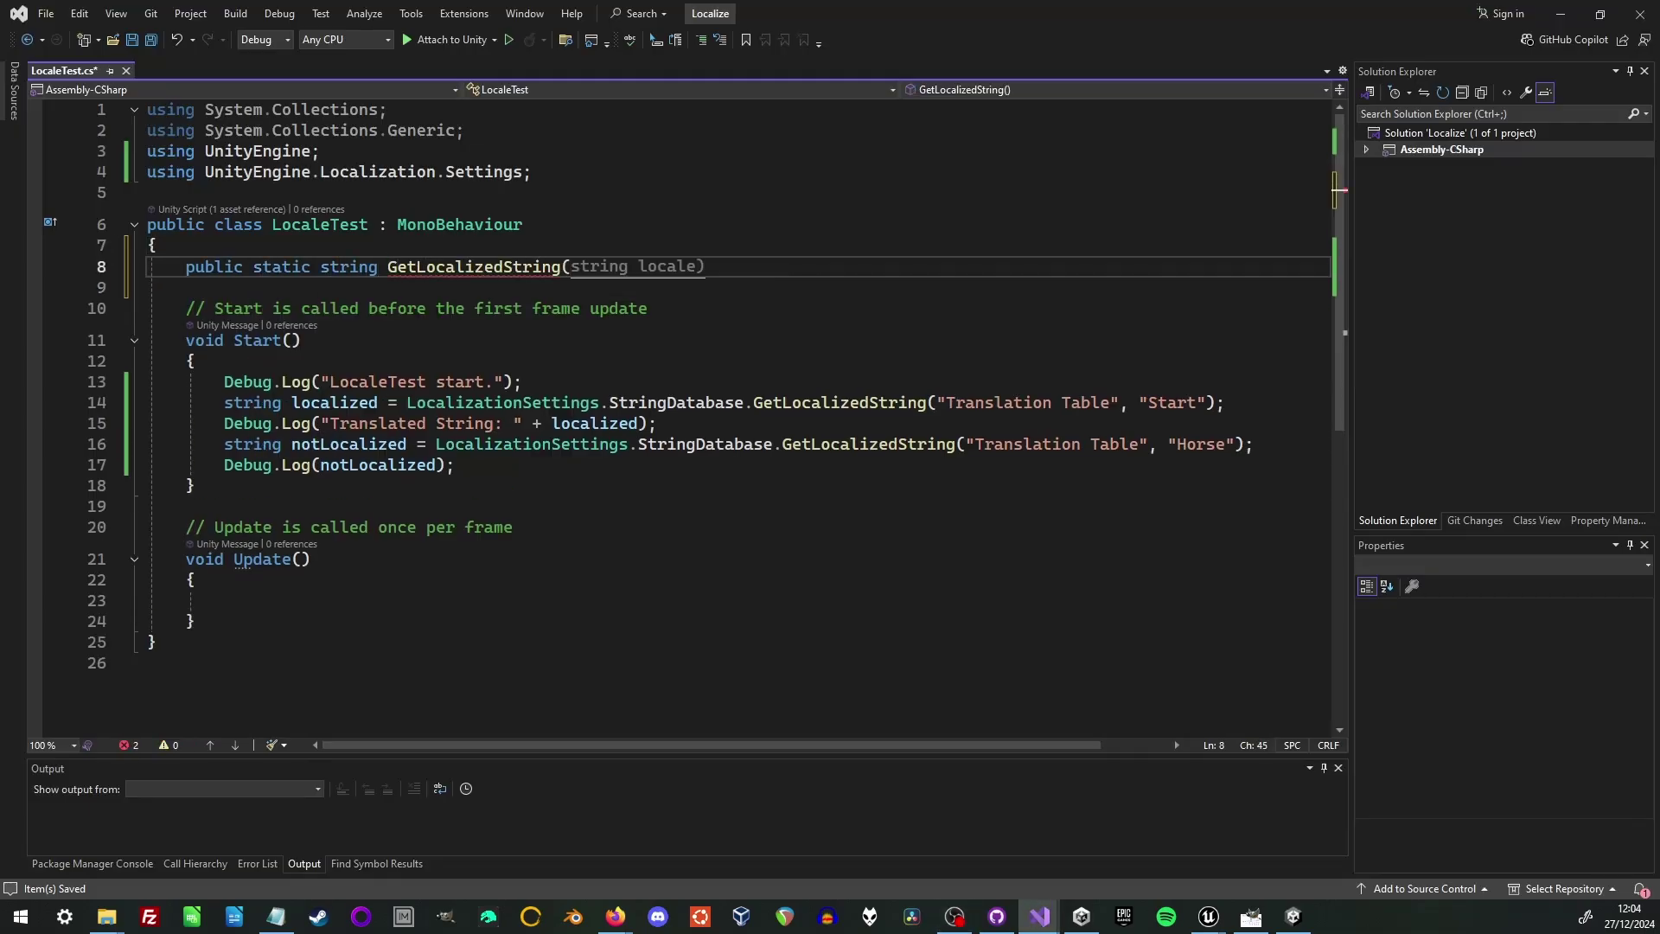
type("string text){")
key("Return")
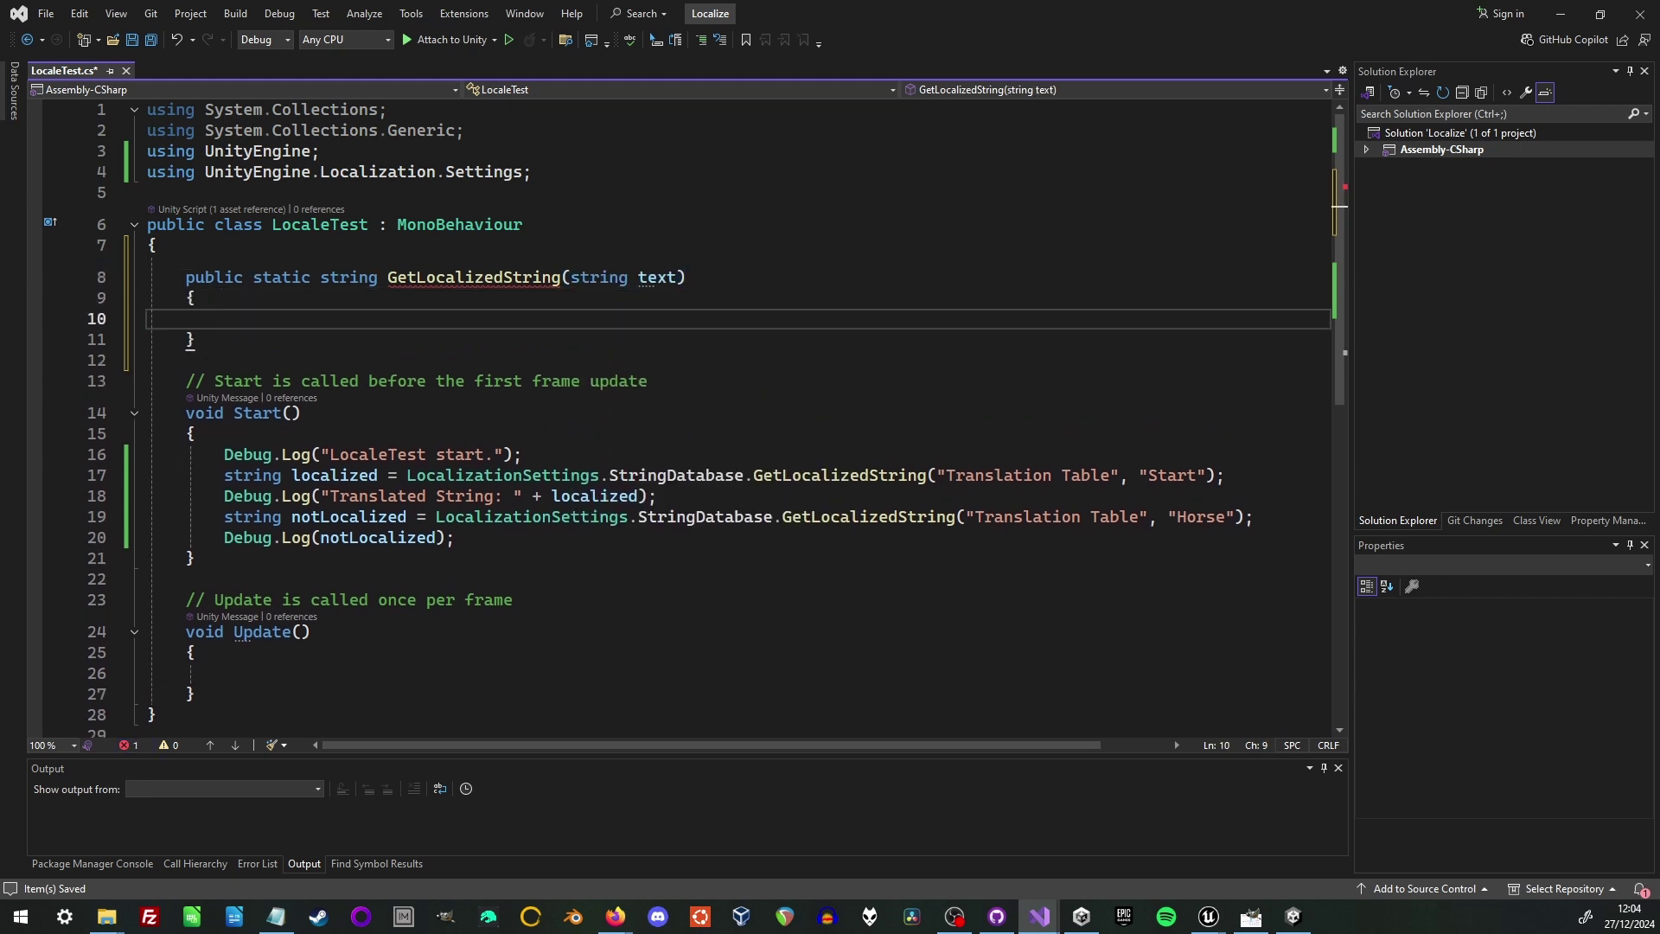
Step: In GetLocalizedString, declare string itemName as LocalizationSettings.StringDatabase.GetLocalizedString("Translation Table", text)
type("string itemName = Local")
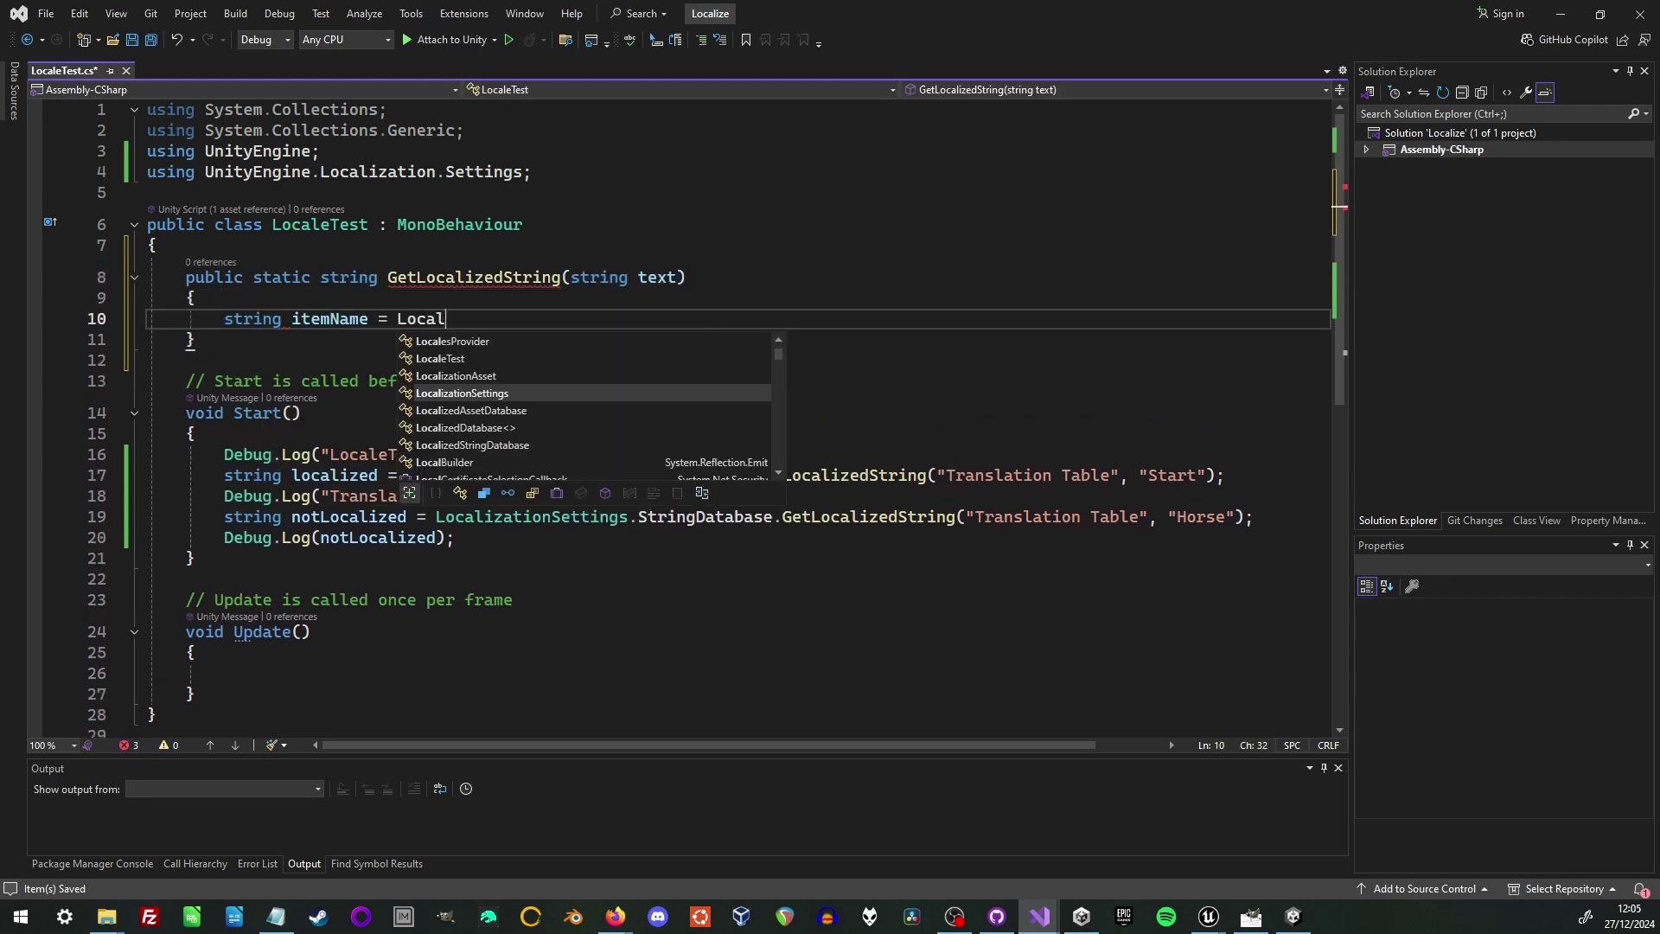
type("izationSettings.StringDatabase.")
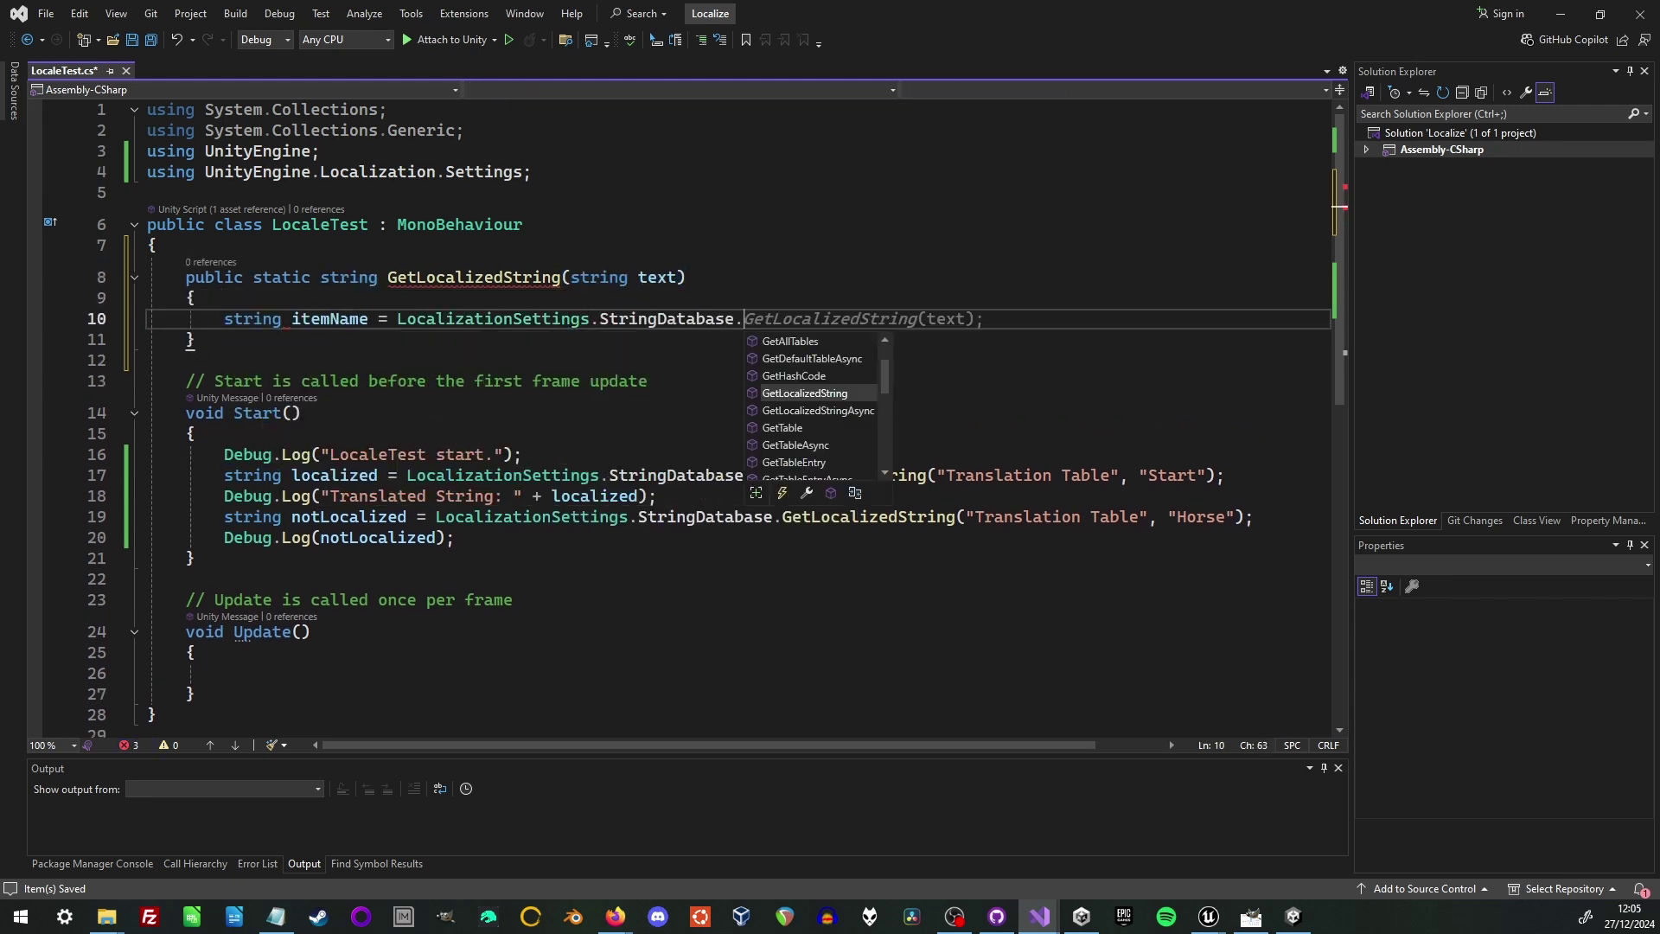
type("GetLocalizedString(")
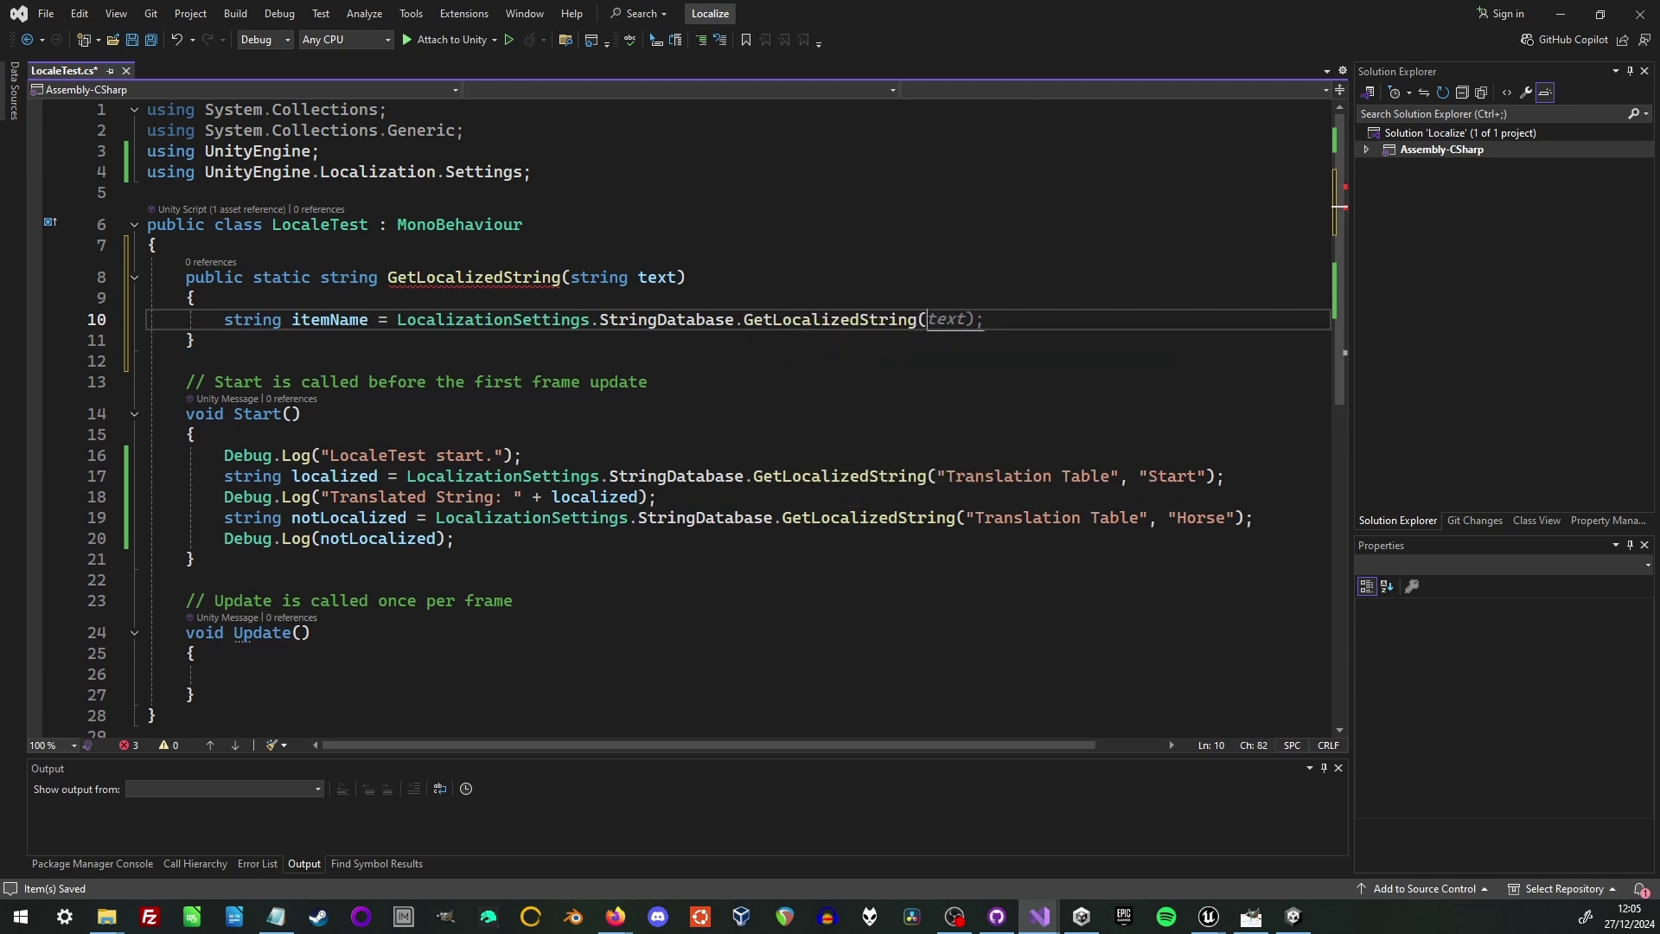
type("\"Translation Table")
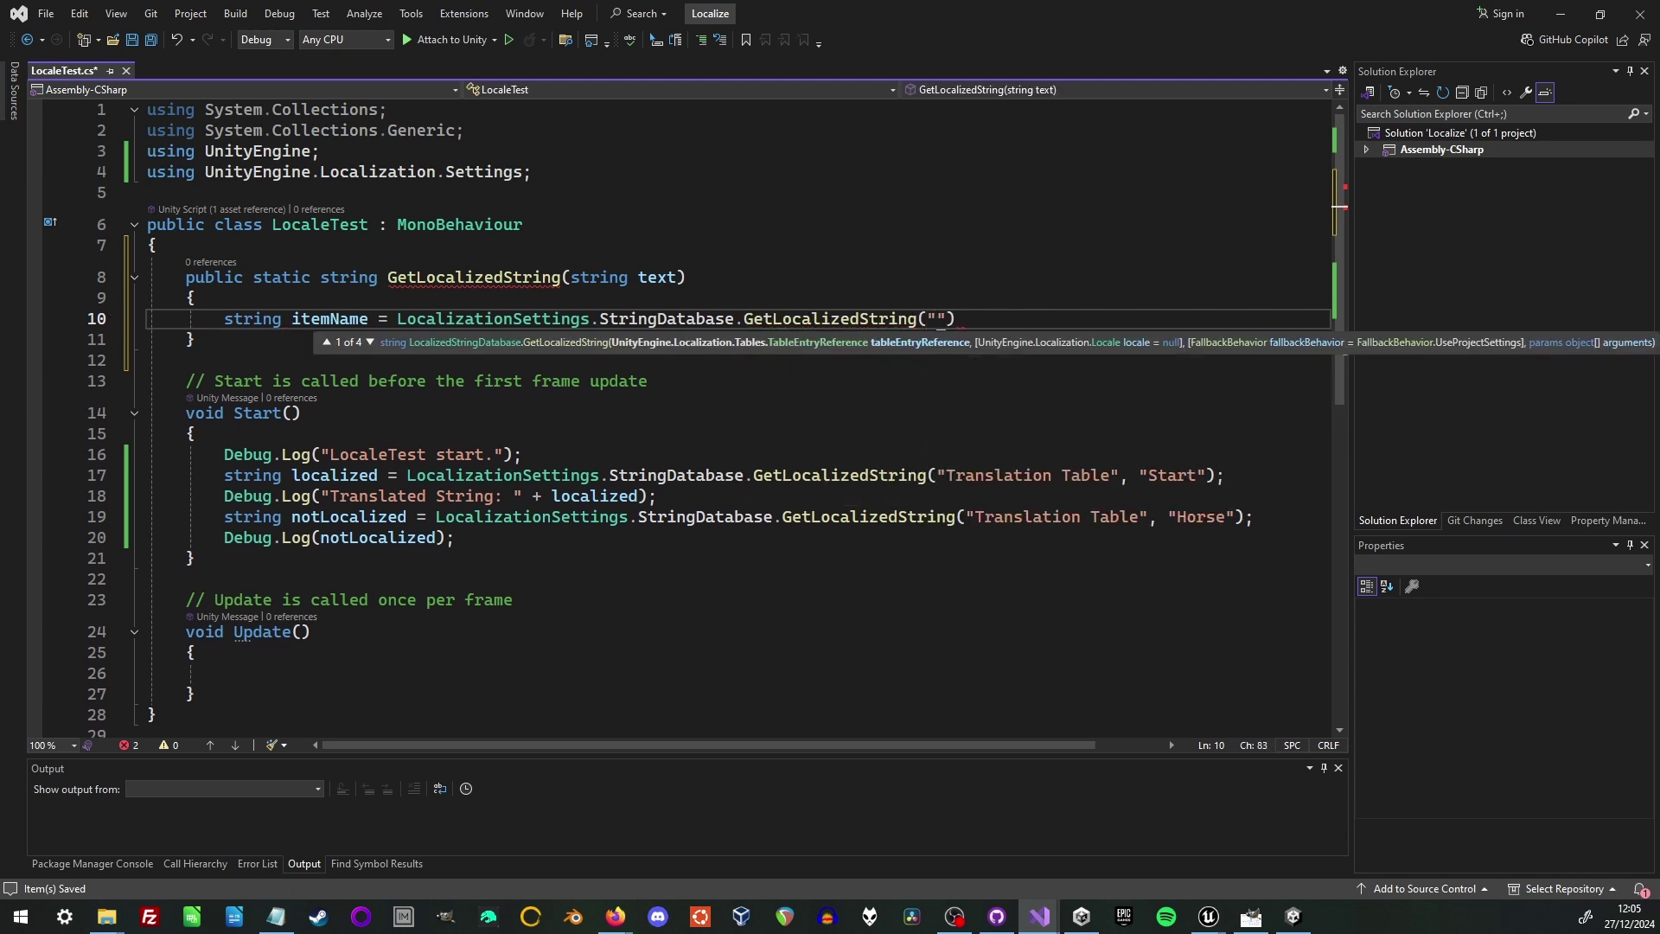
type("\", text);")
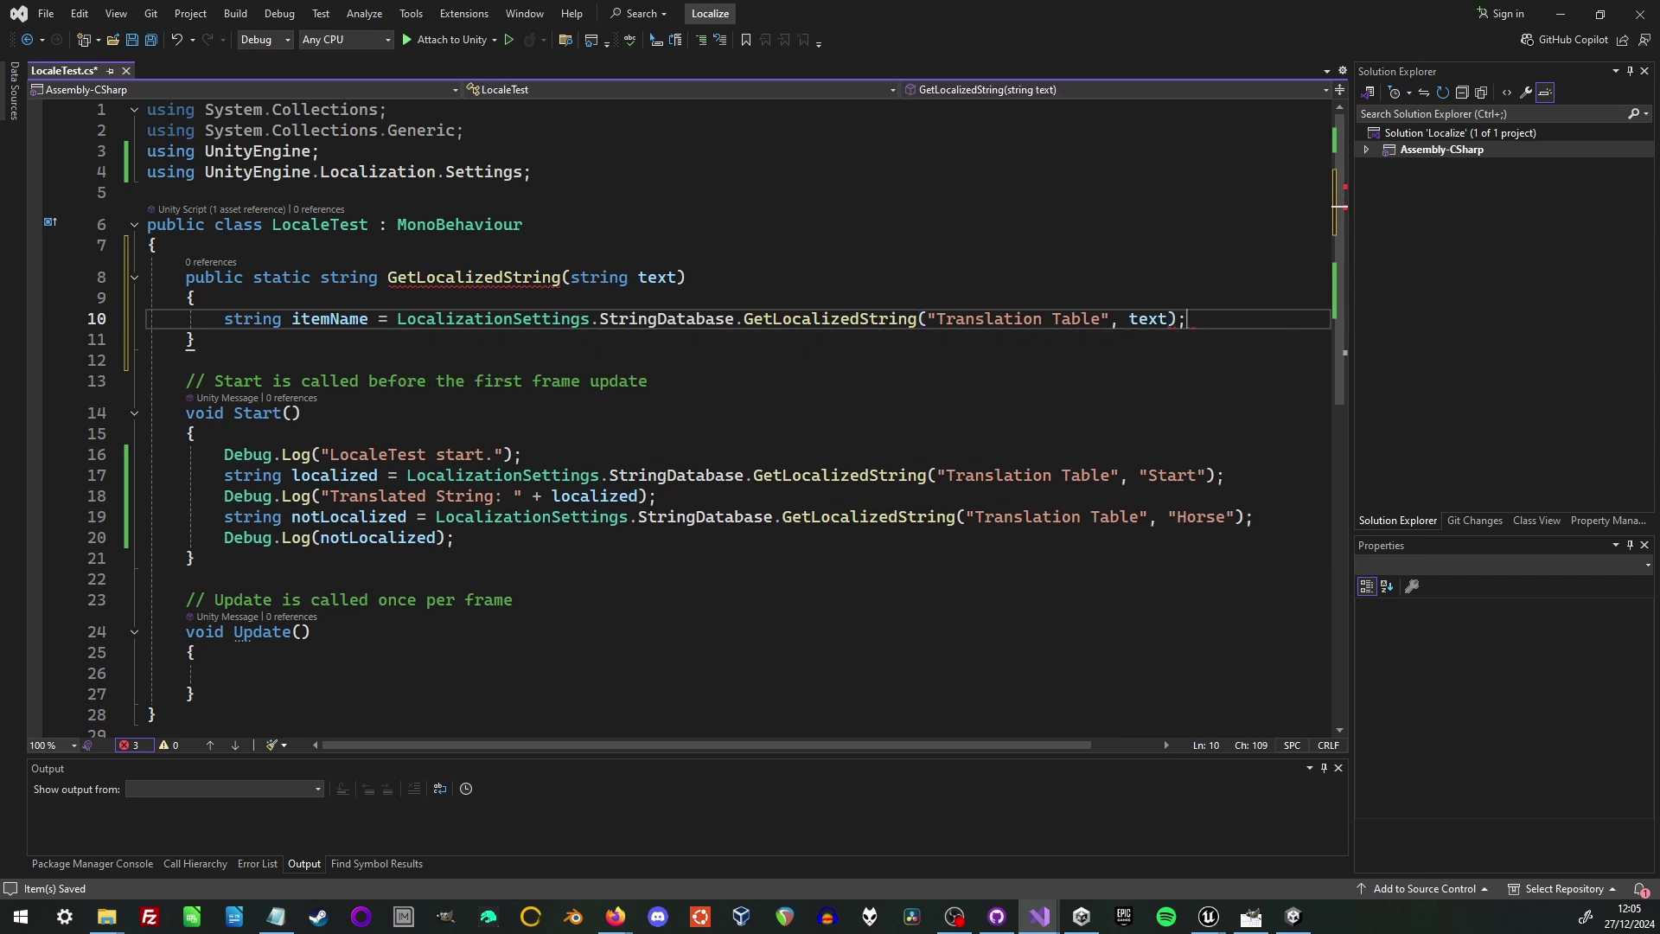
Step: Below itemName, add an if block for string.IsNullOrEmpty(itemName) that logs "No translation entry exists for " + text and returns text
key("Return")
type("if(")
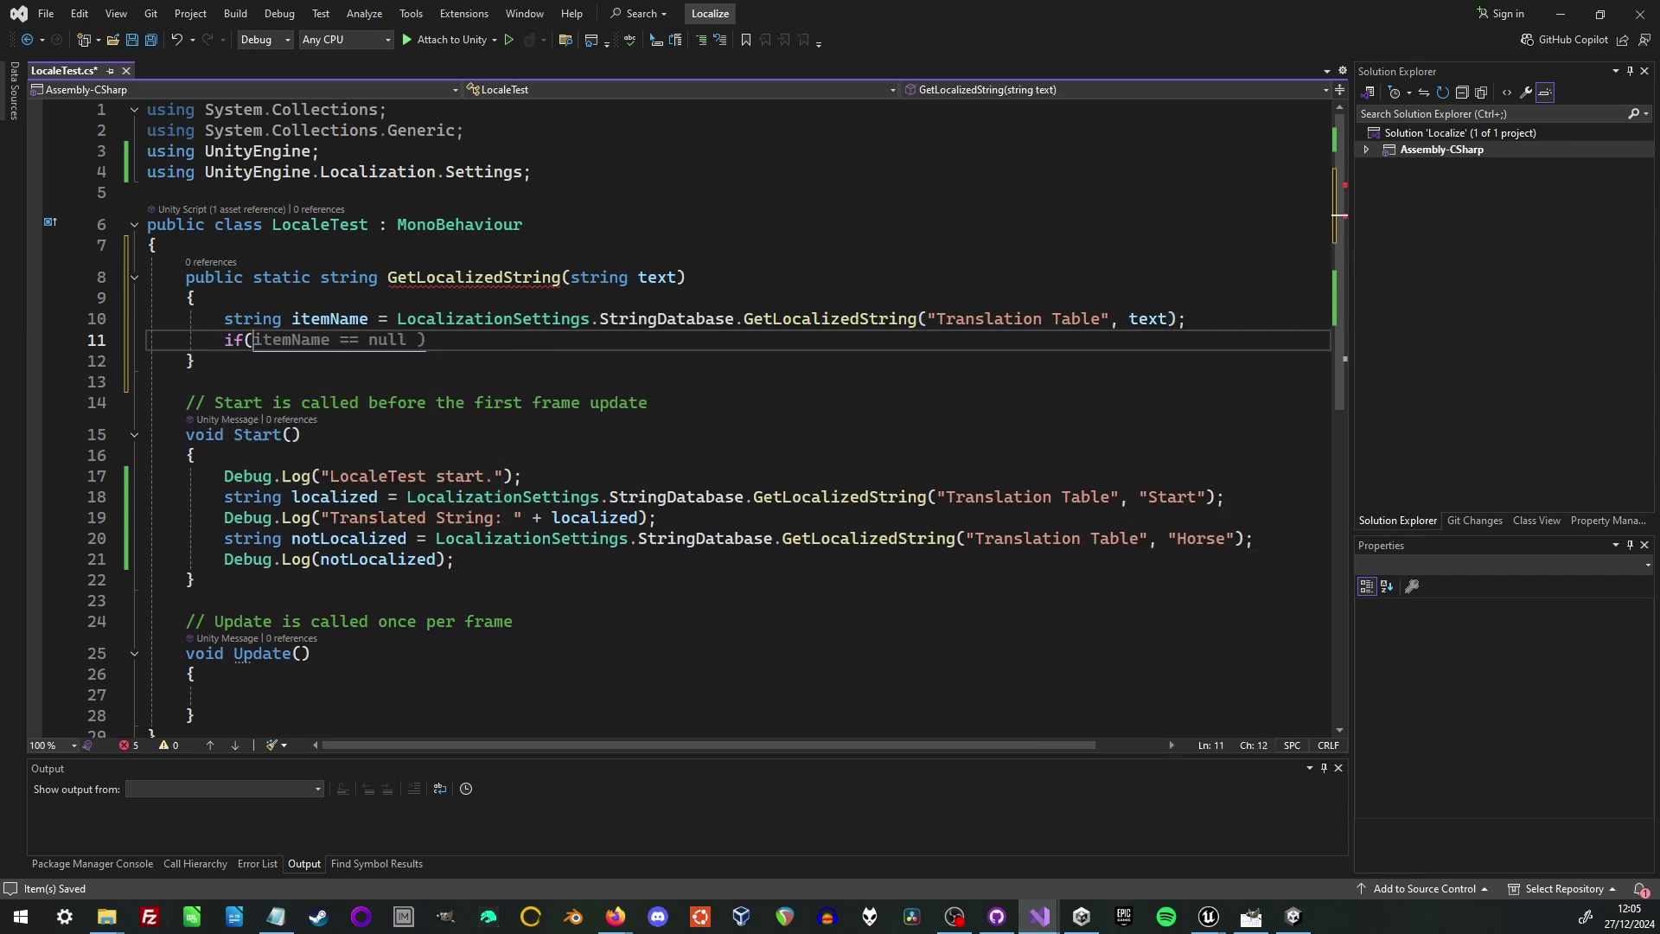
type(" string.IsNullOrEmpty(i")
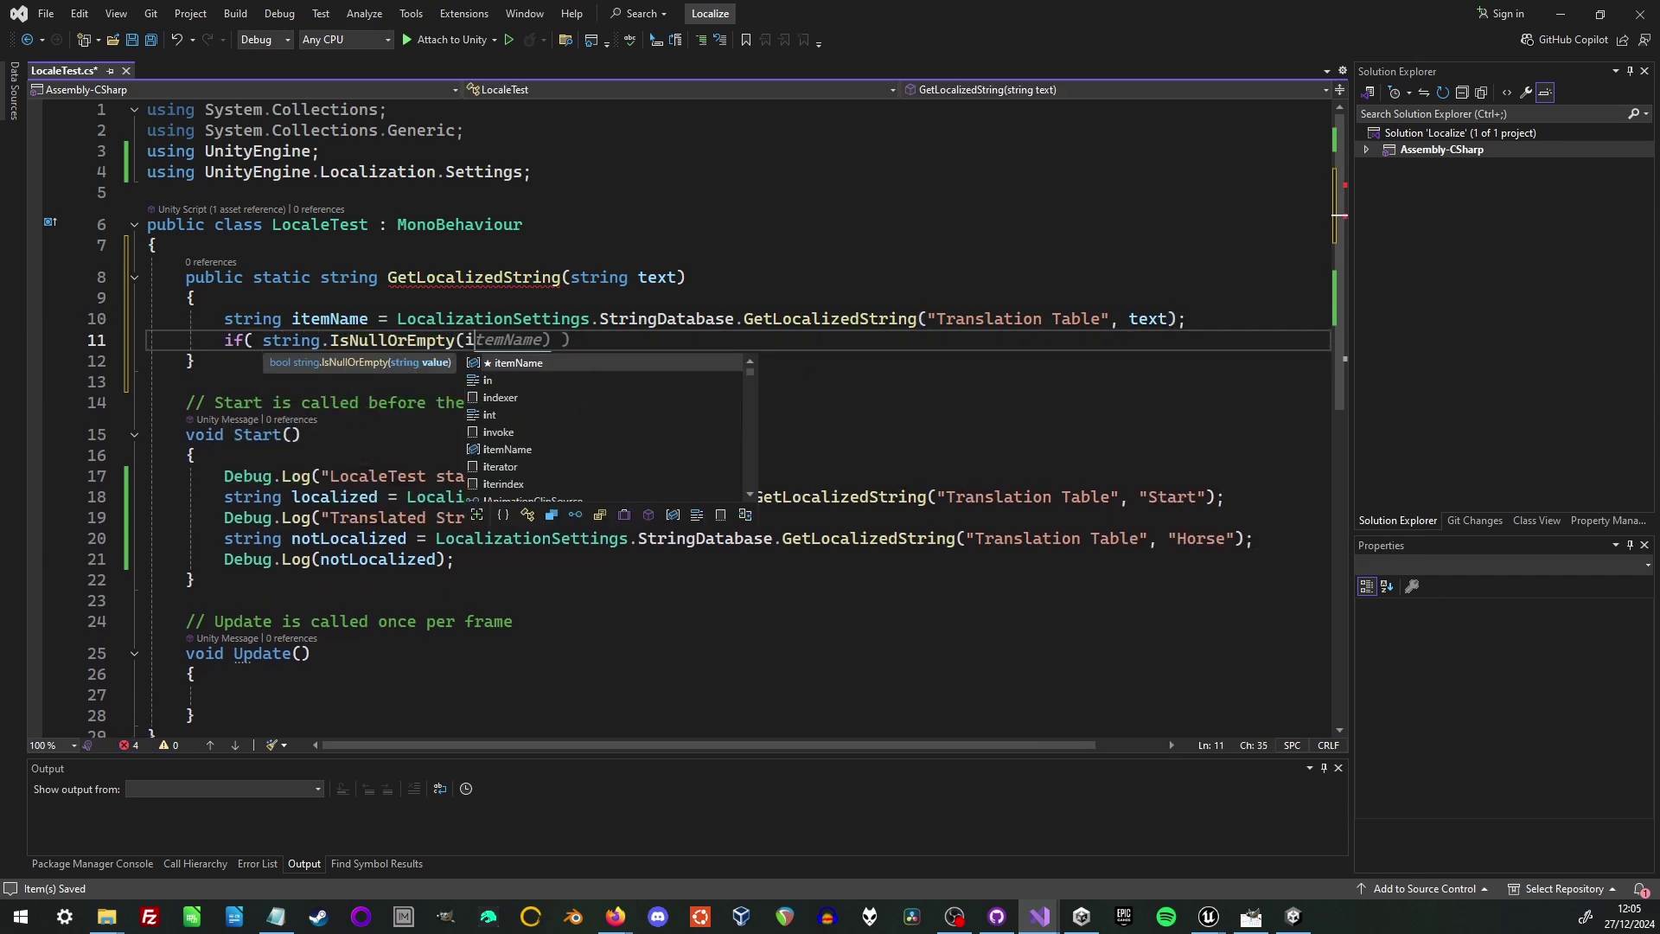
type("temName)){")
key("Return")
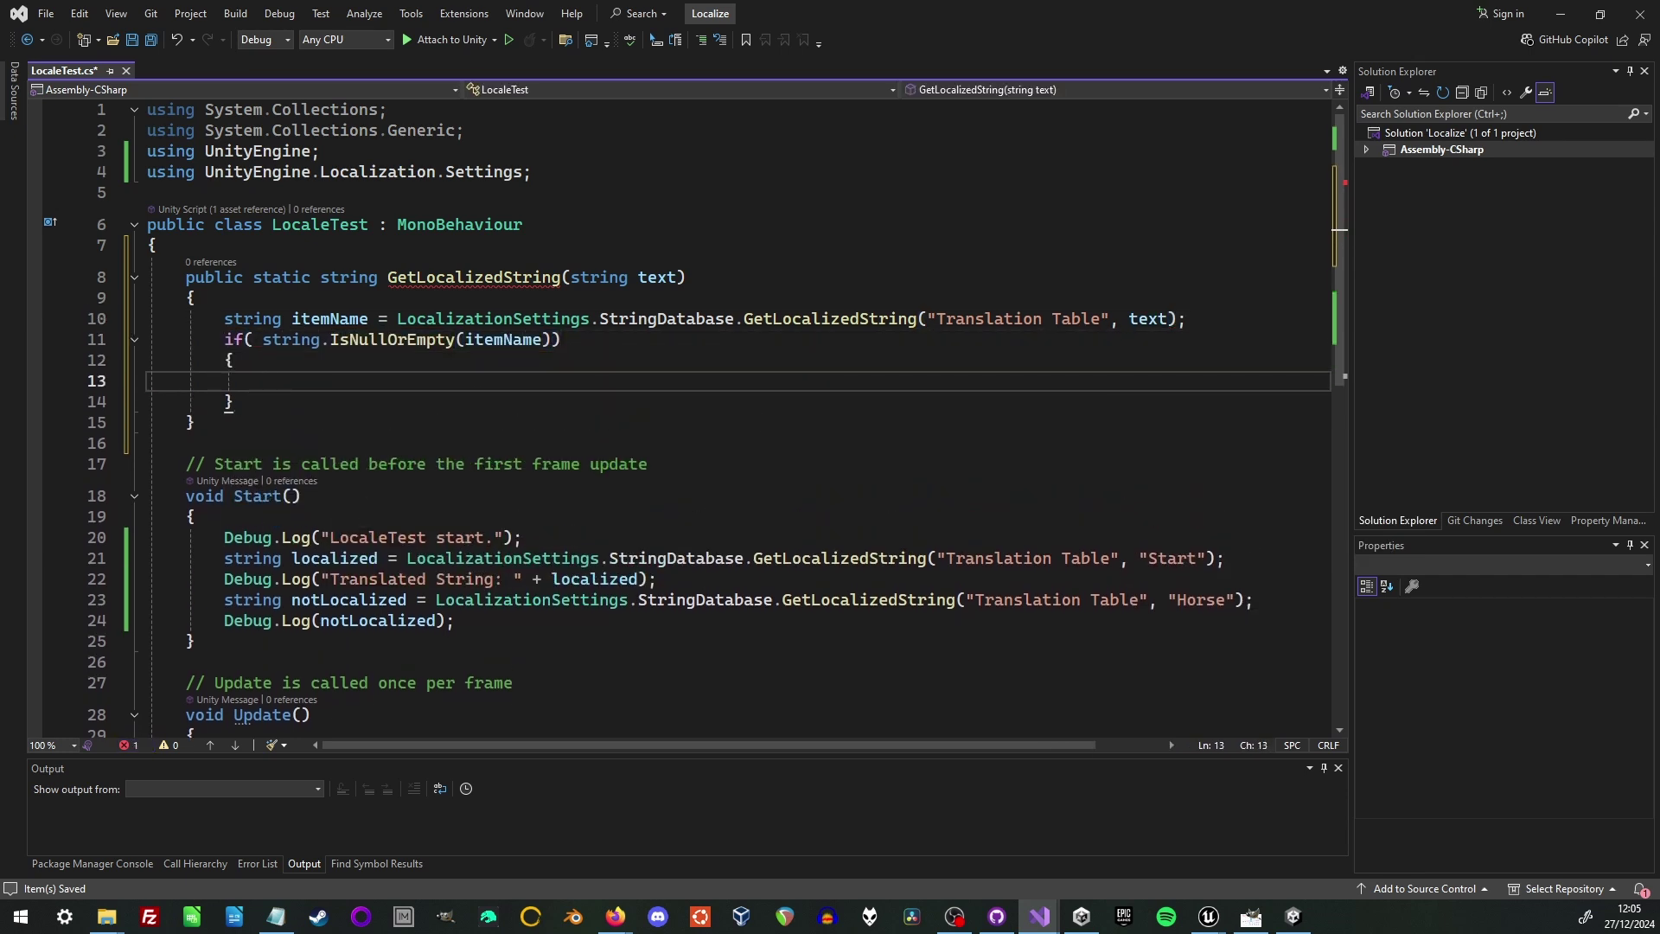
type("Debug.Log(\"")
type("No translation entry exists for \" ")
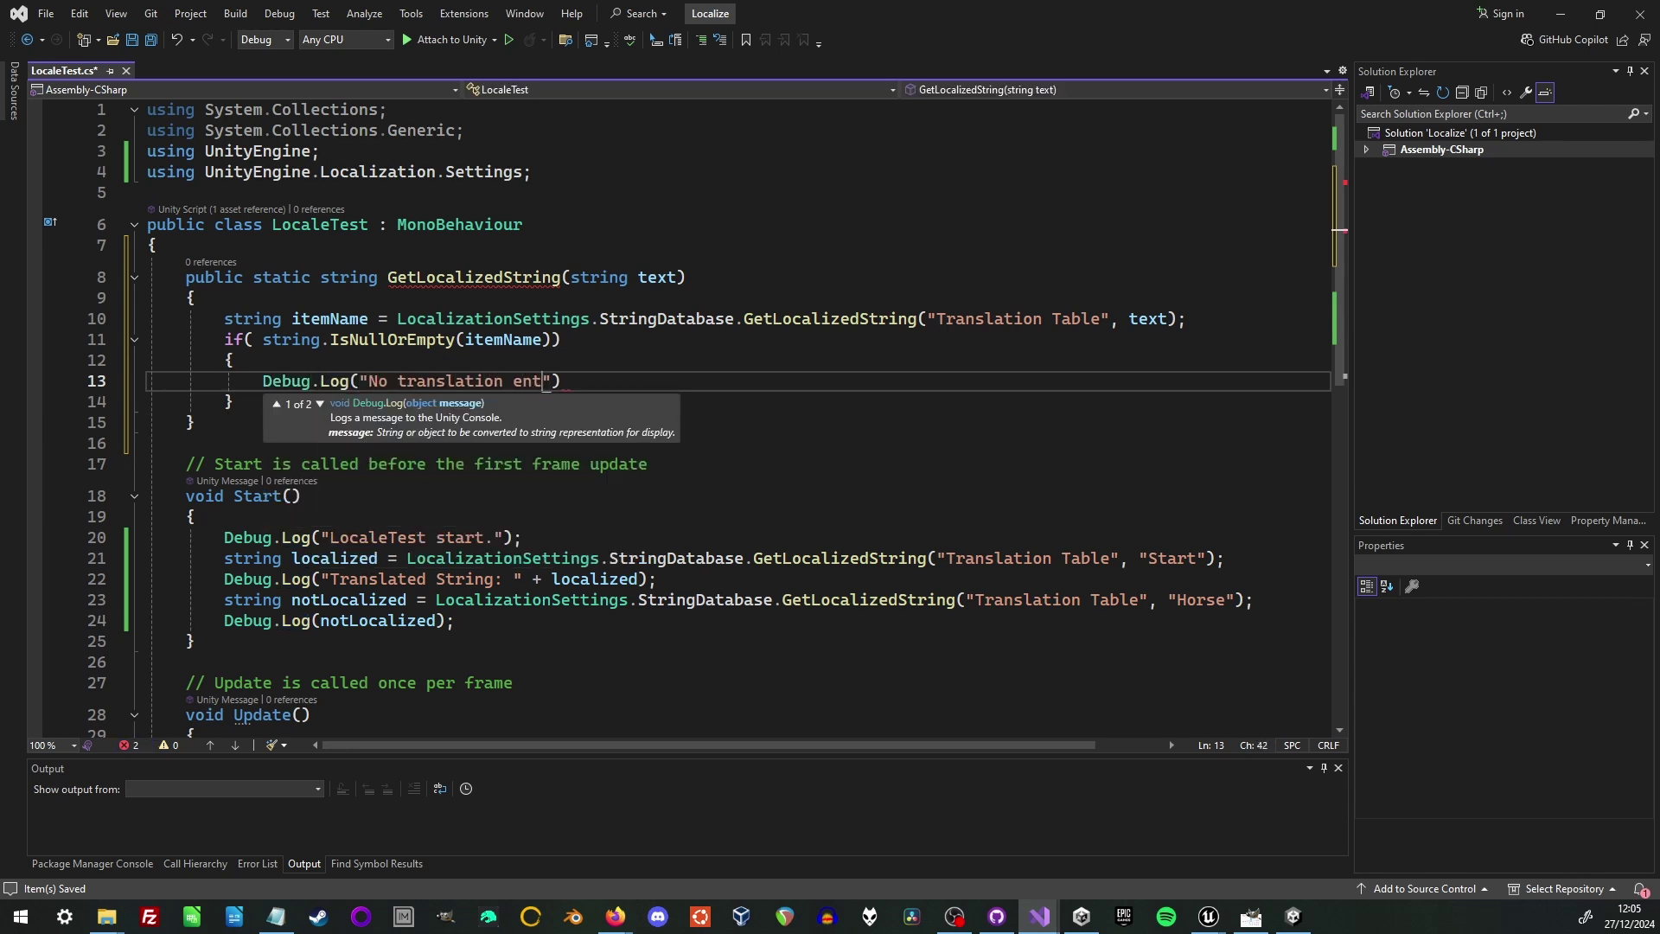
type("+ text")
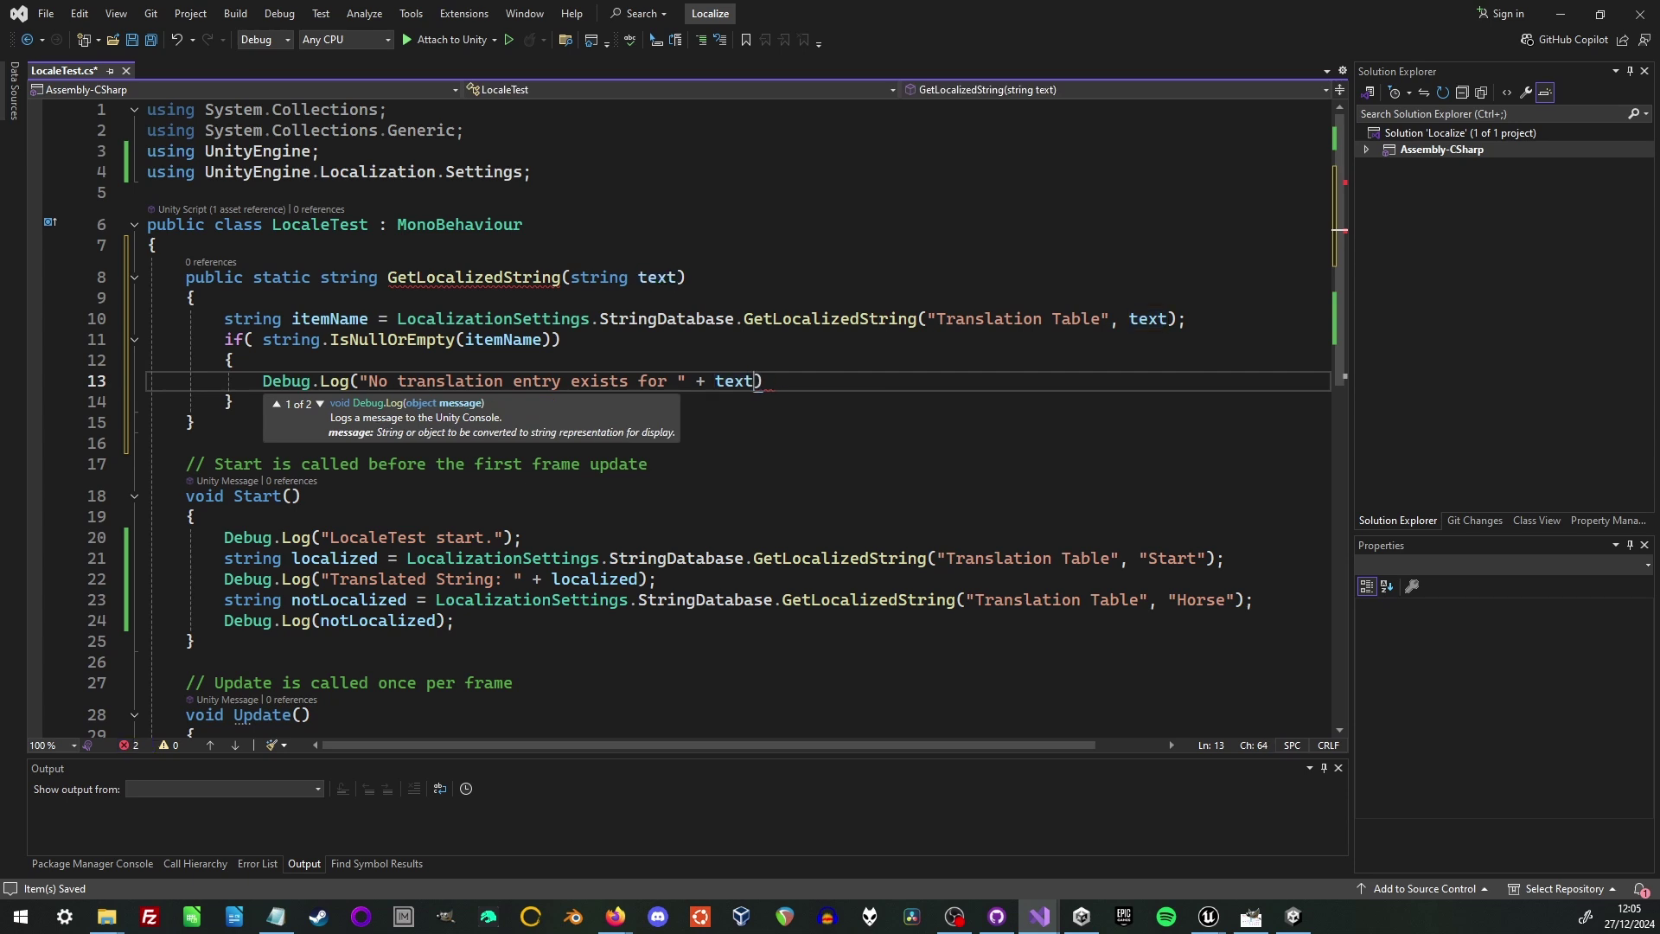
type(");")
key("Return")
type("return text;")
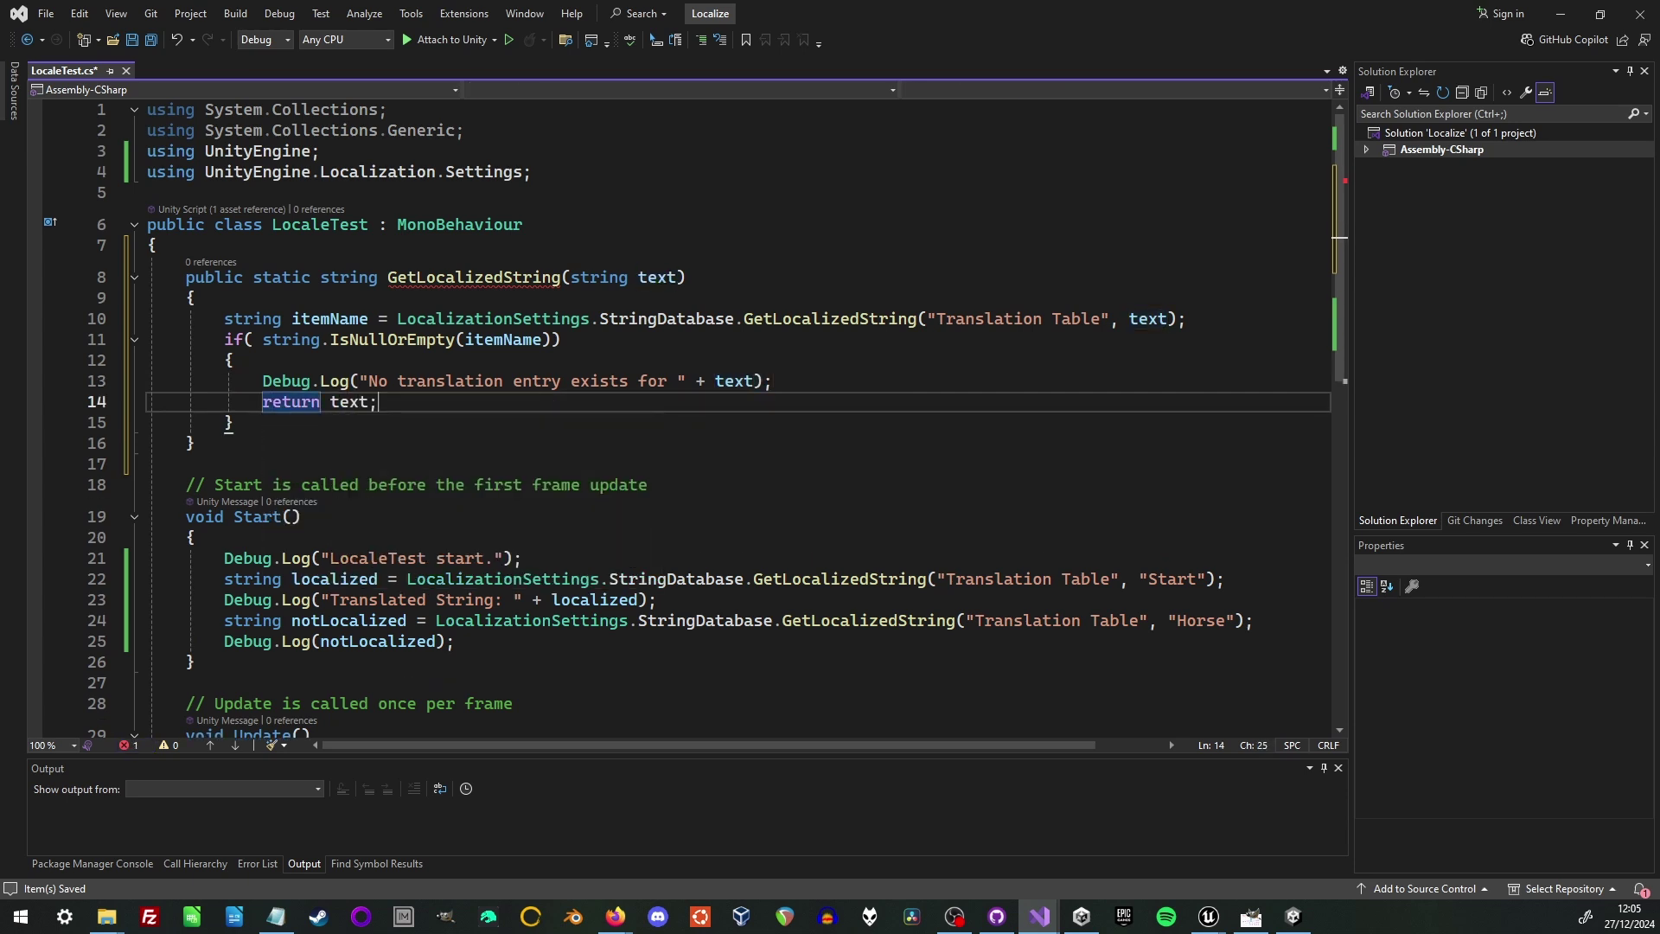
Step: Add an else if block after it that checks itemName.StartsWith("No translation found")
key("Down")
key("Return")
type("else if(")
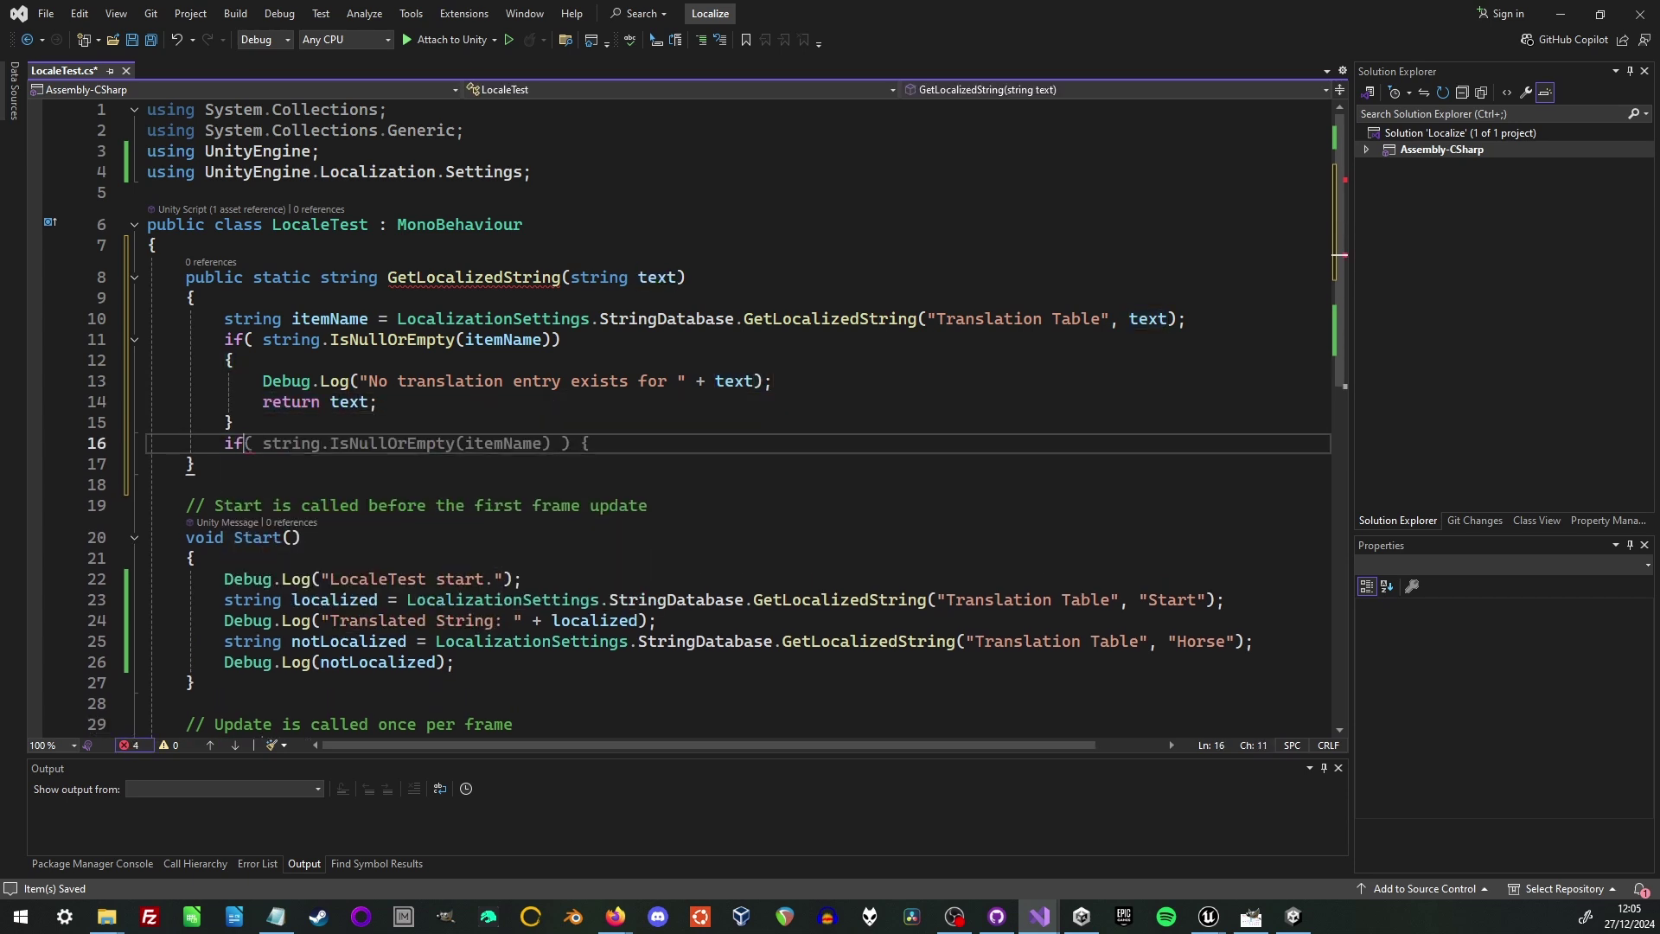
type("itemName.")
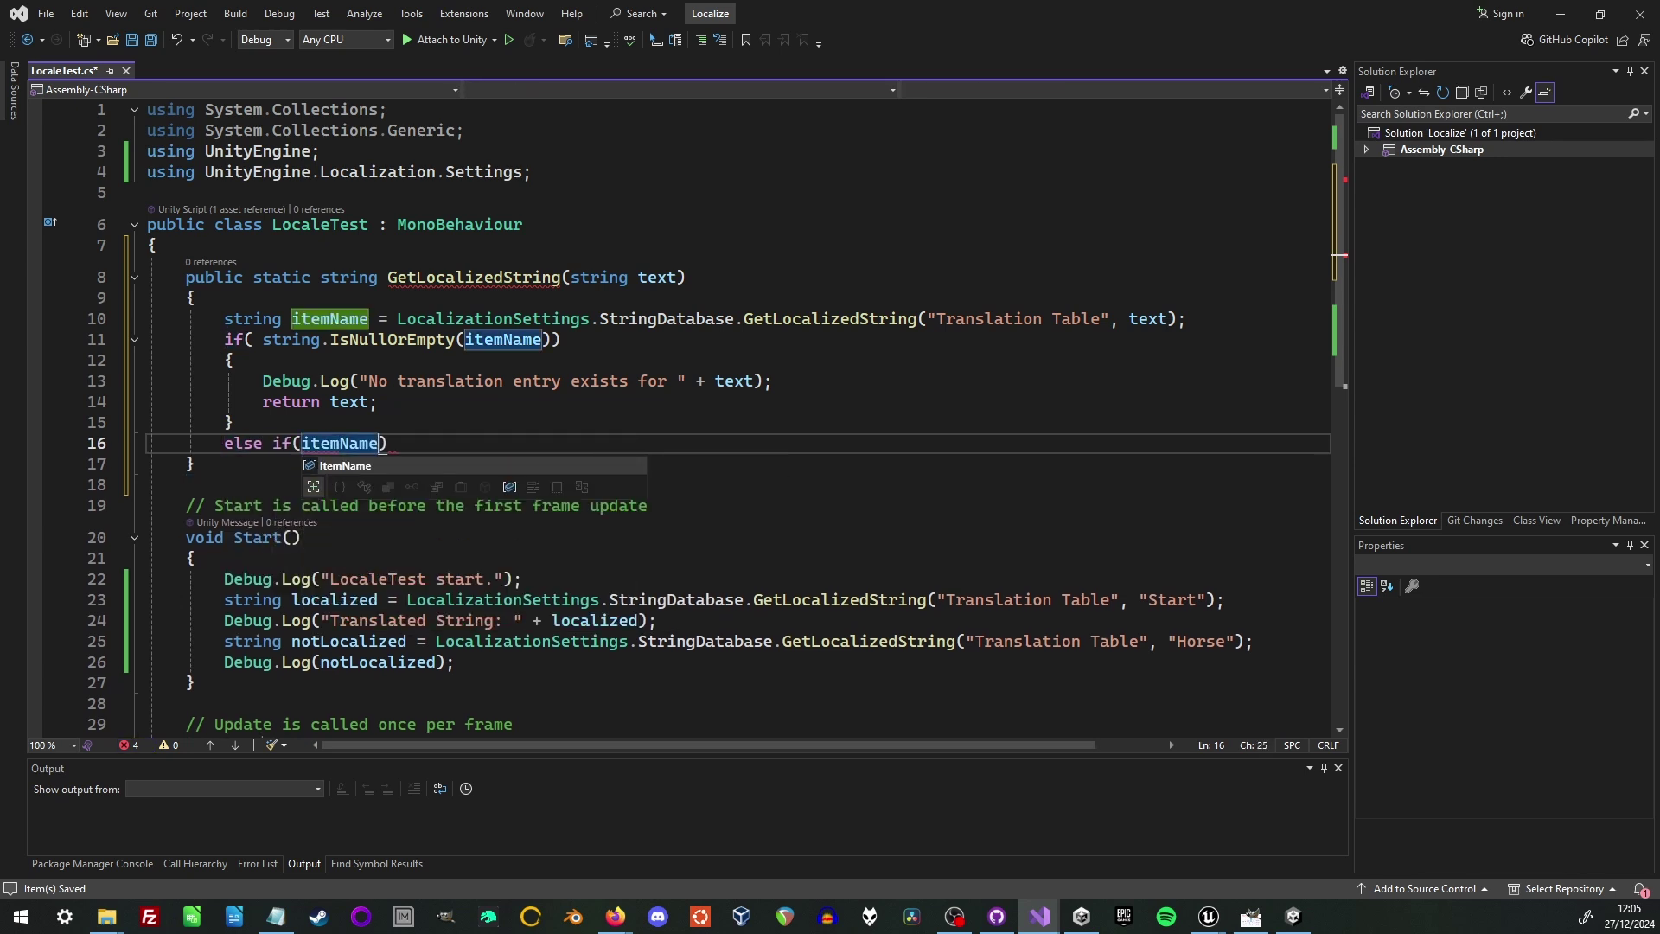
type("Start")
key("Tab")
type("(")
type("\"No translation fou")
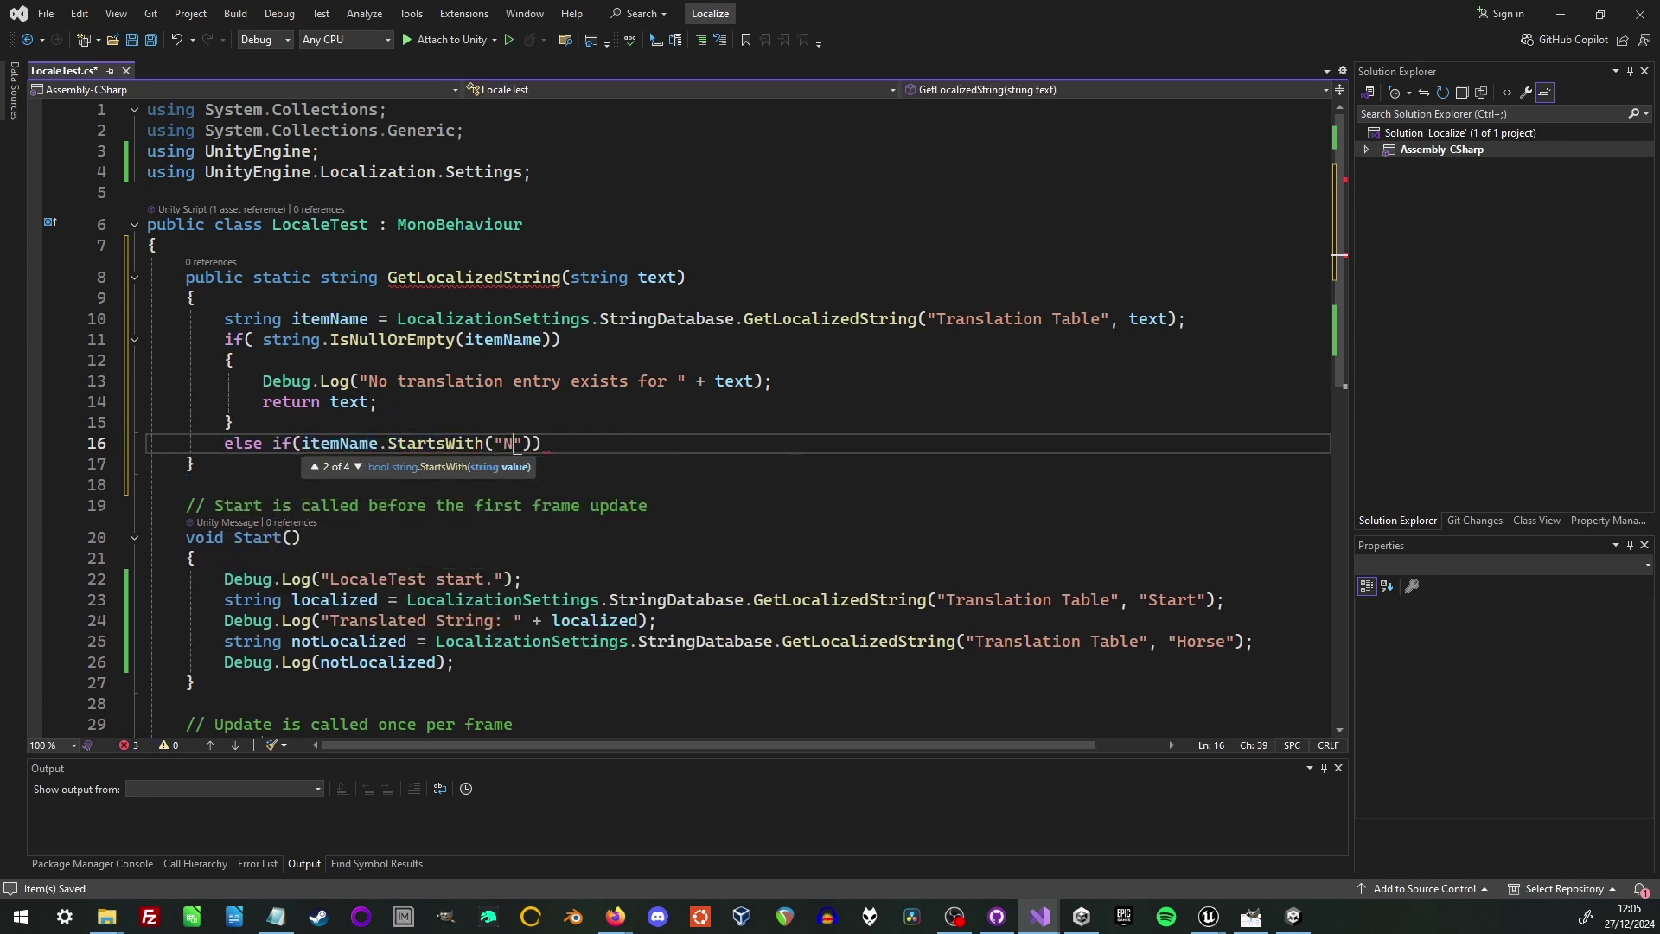
type("nd\"")
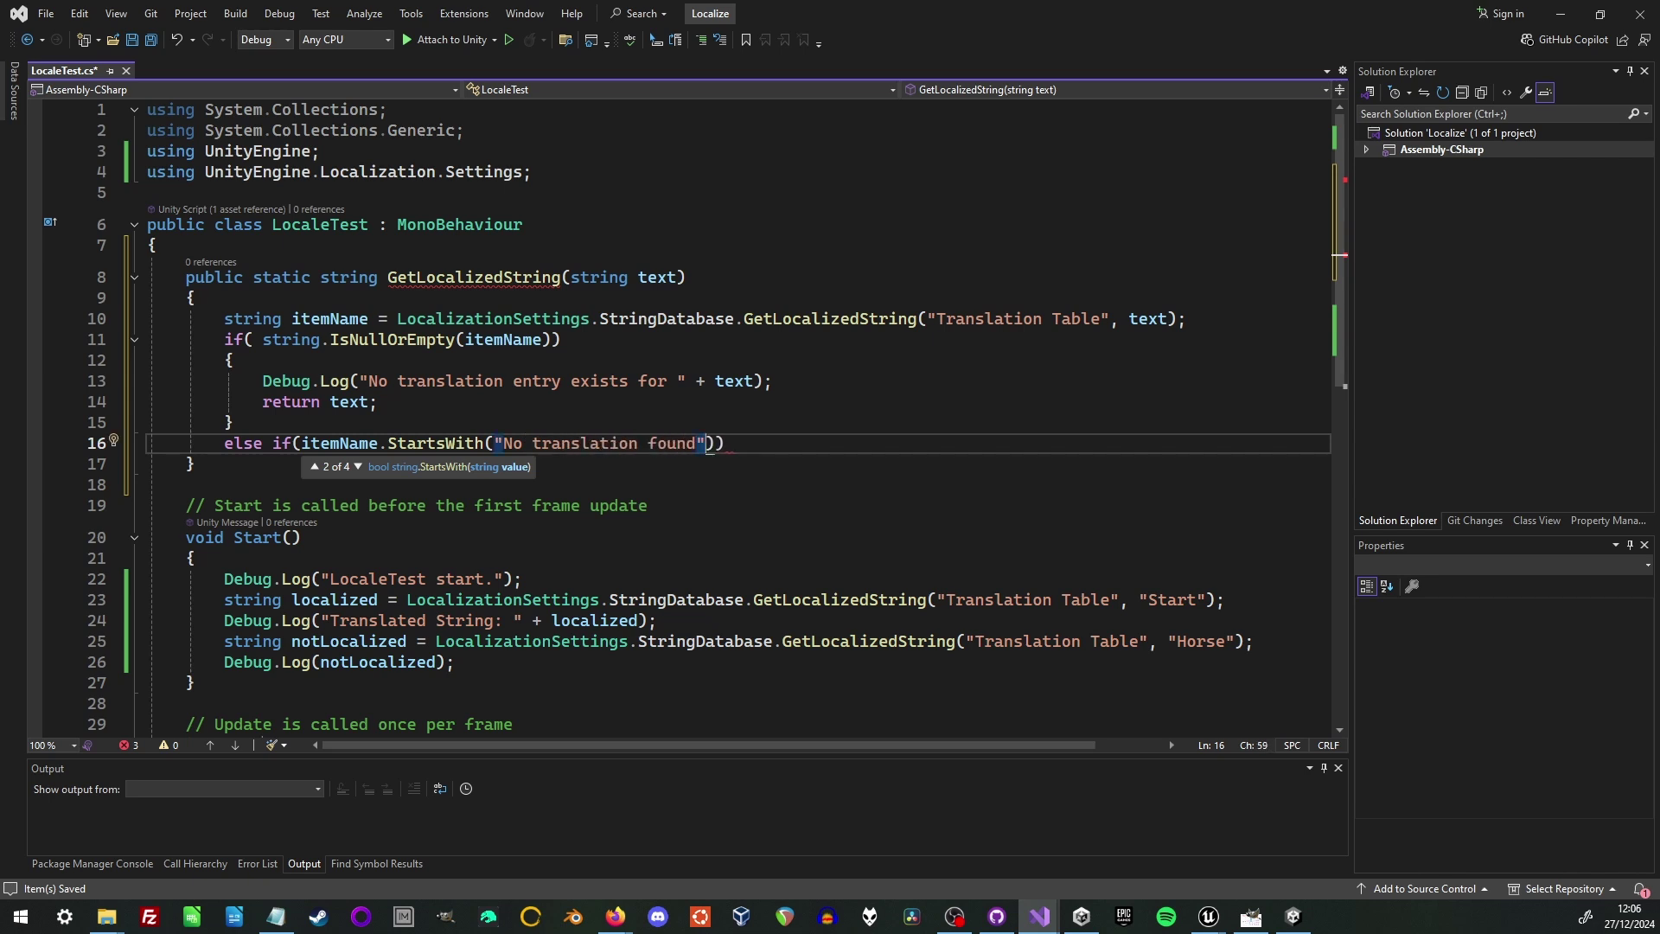
type("))")
key("Return")
type("{")
key("Return")
Step: Inside the else if block, log the same "No translation entry exists for " + text message copied from the first block and return text
type("Debug.Log(")
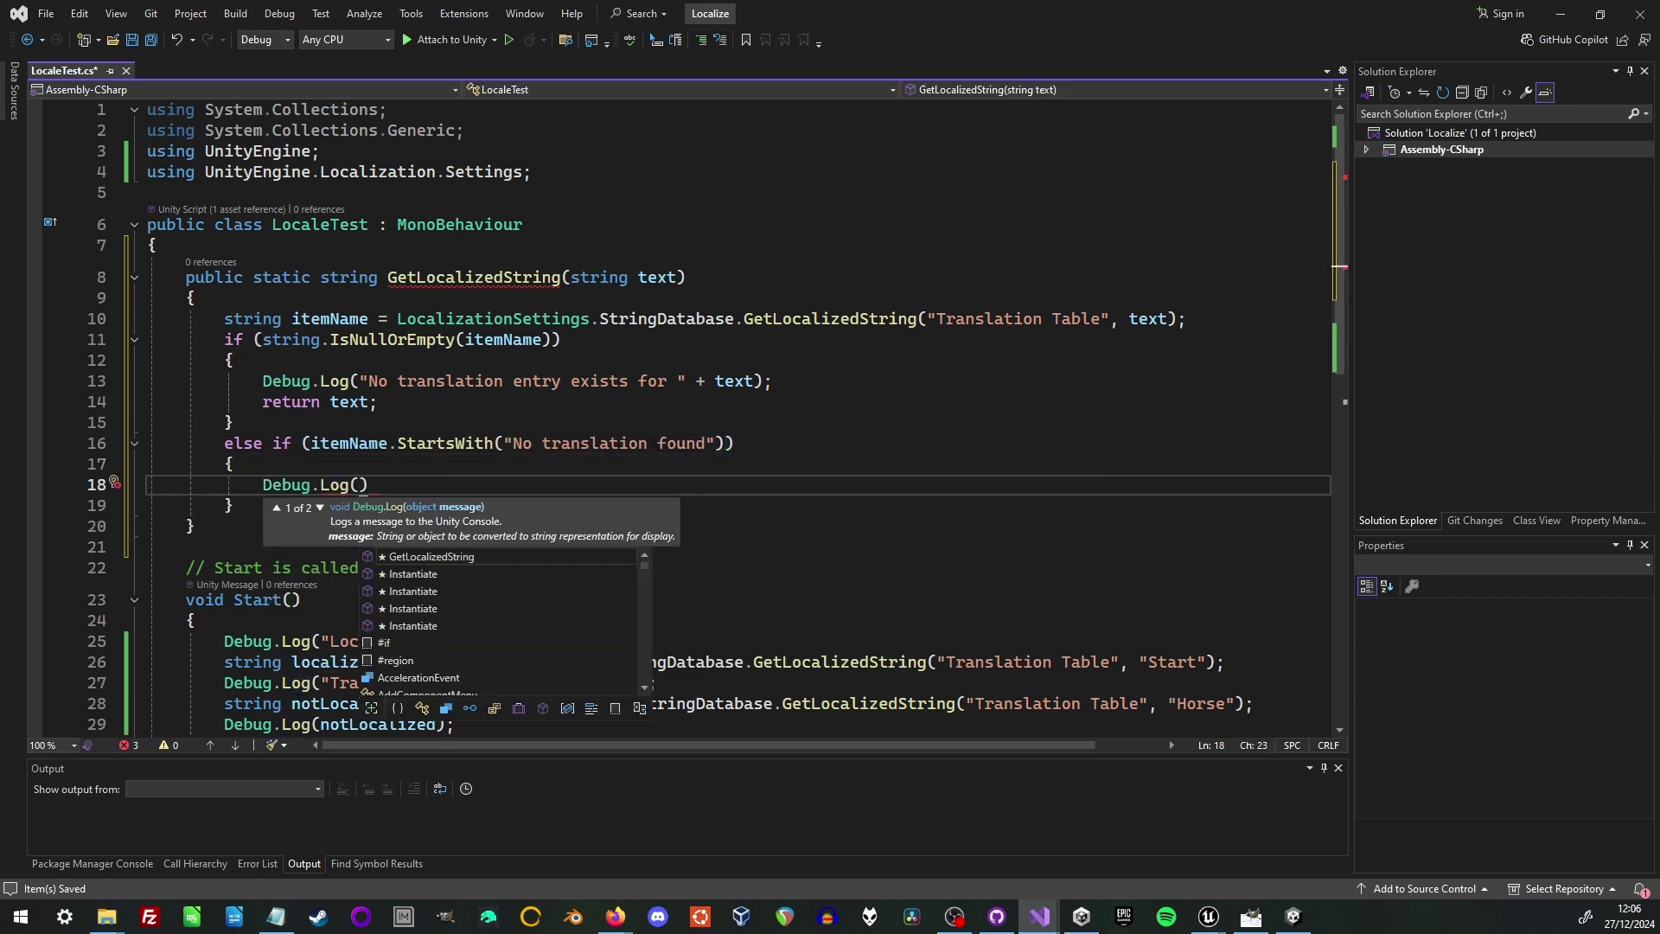
left_click_drag(359, 381, 755, 381)
key("ctrl+c")
left_click(359, 484)
key("ctrl+v")
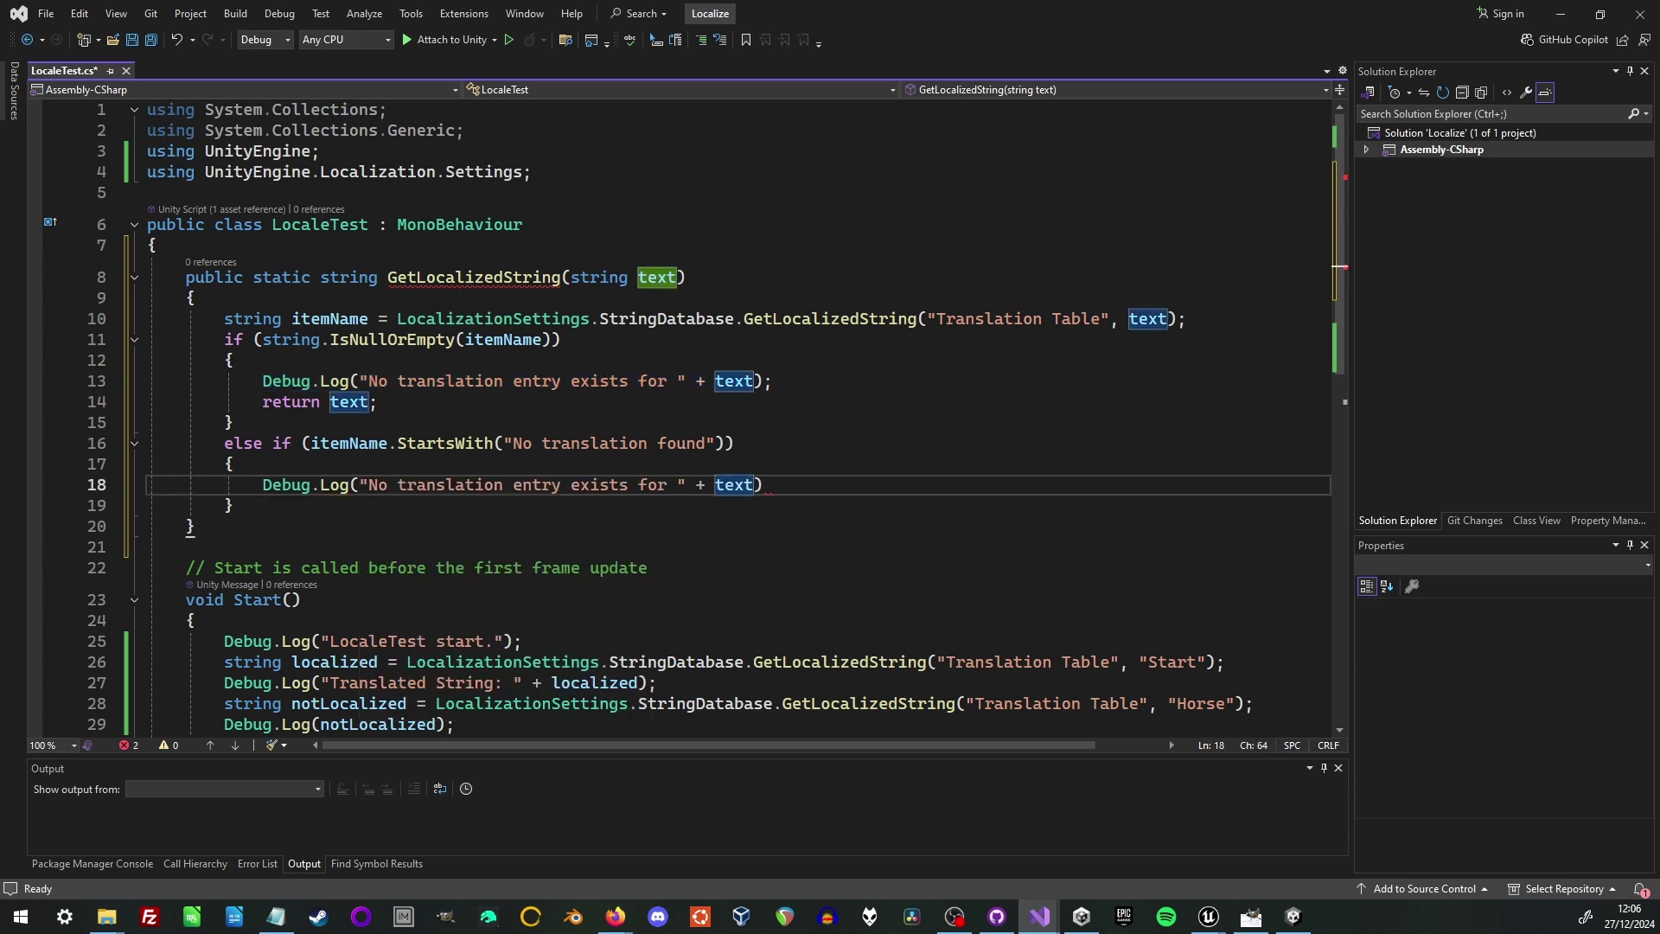
type(");")
key("Return")
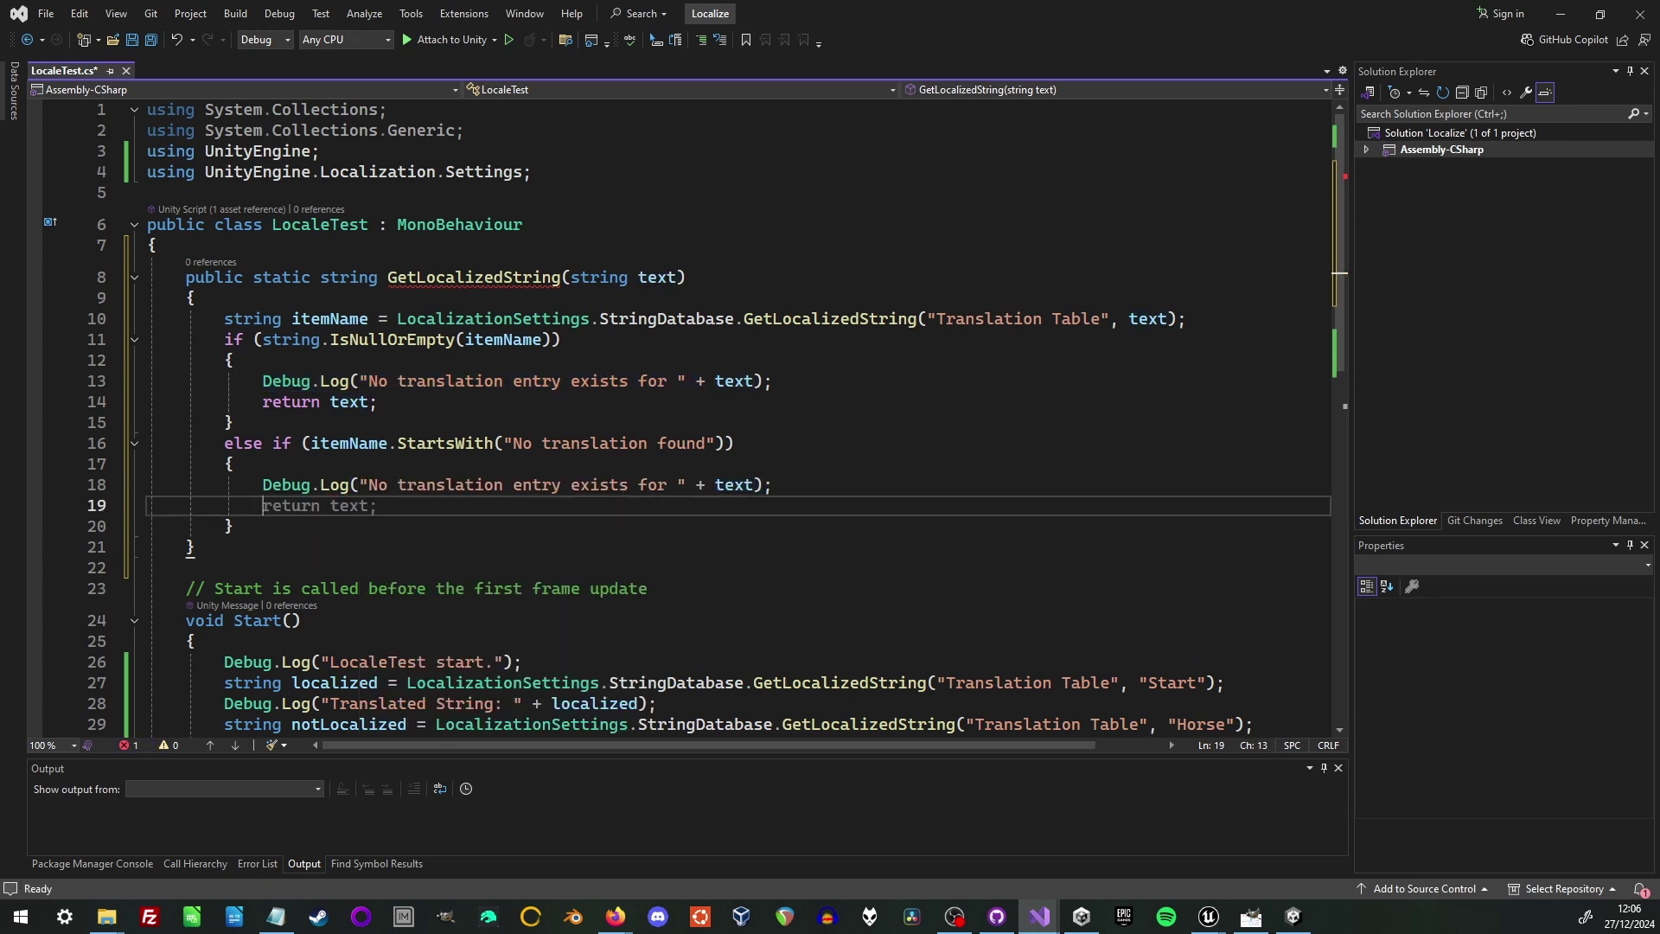
type("return text;")
Step: End the GetLocalizedString method with return itemName; after the else if block
key("Down")
key("Return")
type("return itemName;")
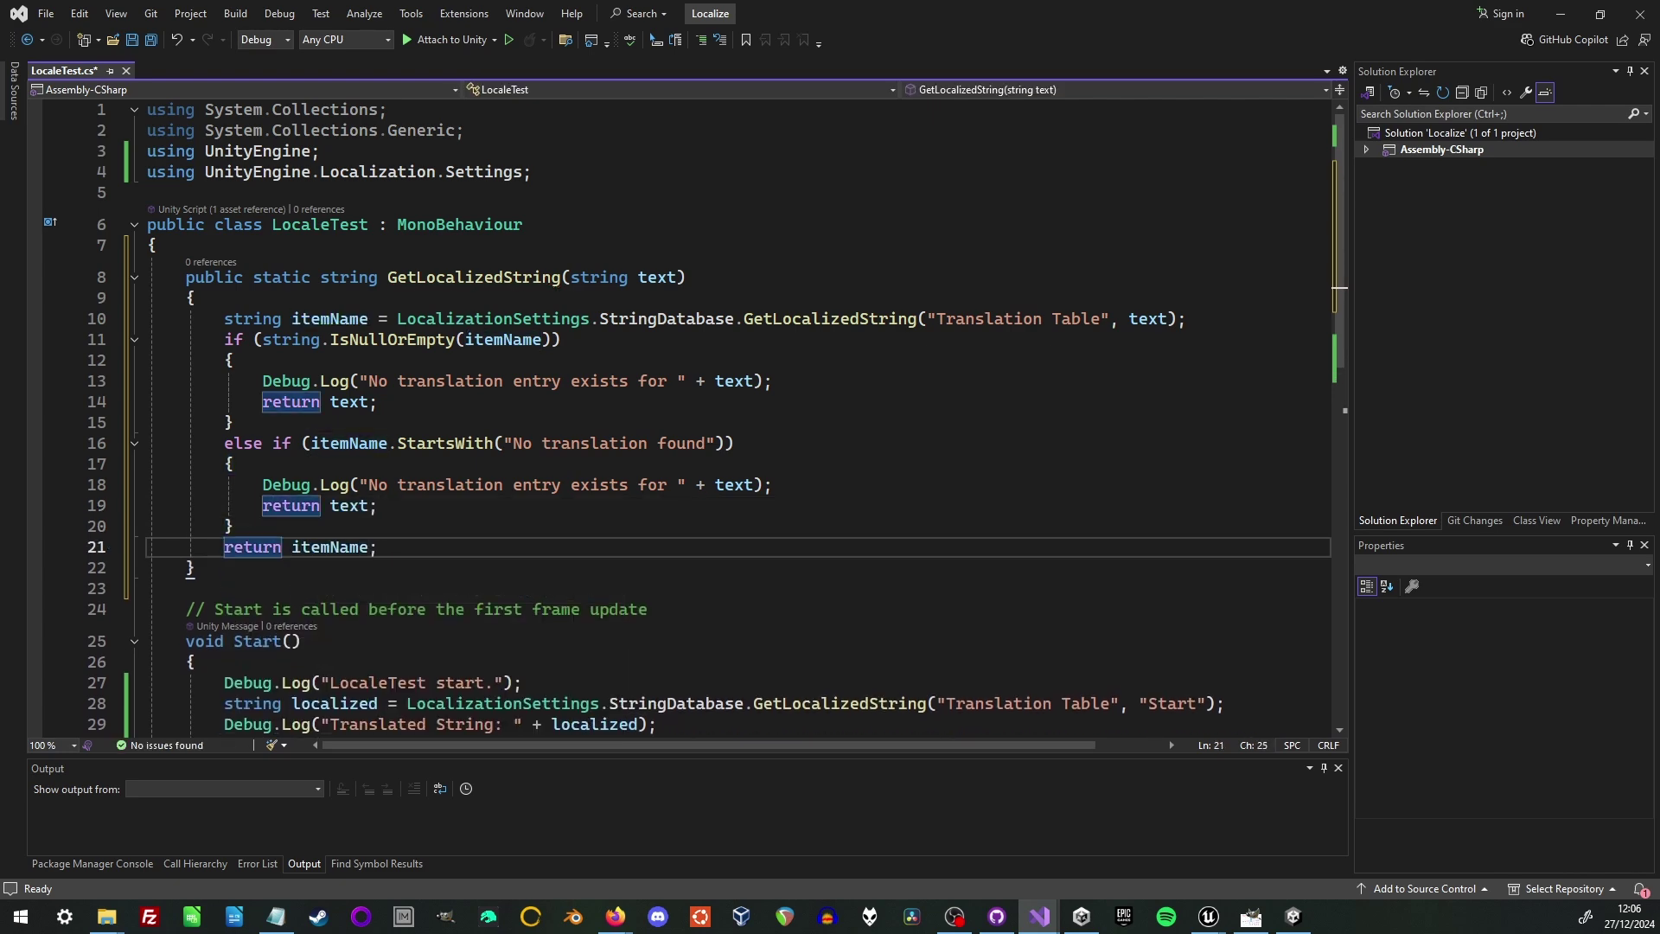
Step: Replace the localized and notLocalized lookups in Start with GetLocalizedString("Start") and GetLocalizedString("Horse"), and save the script
scroll(695, 419, "down", 3)
left_click_drag(1225, 517, 407, 518)
type("GetLocalizedString(\"Start\");")
left_click(1253, 559)
left_click_drag(1254, 558, 435, 558)
type("GetLocalizedString(\"Horse\")l")
key("BackSpace")
type(";")
key("ctrl+s")
Step: Switch to Unity and inspect the details of the Horse log entry and the missing-translation log entry in the Console
key("alt+Tab")
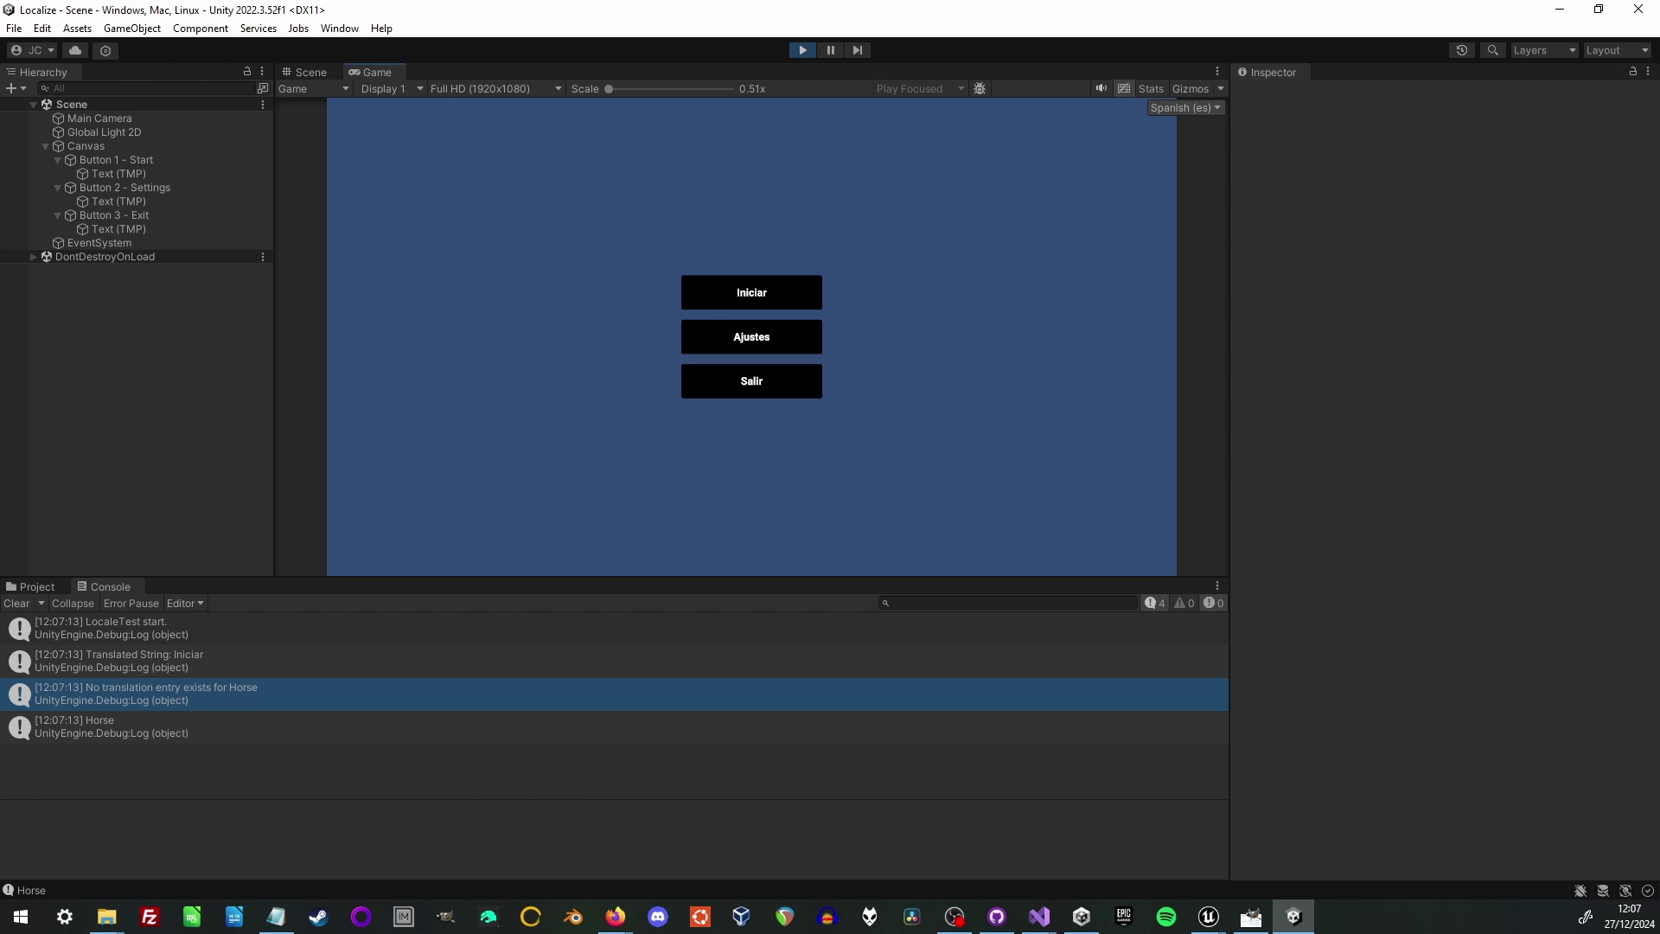
left_click(112, 726)
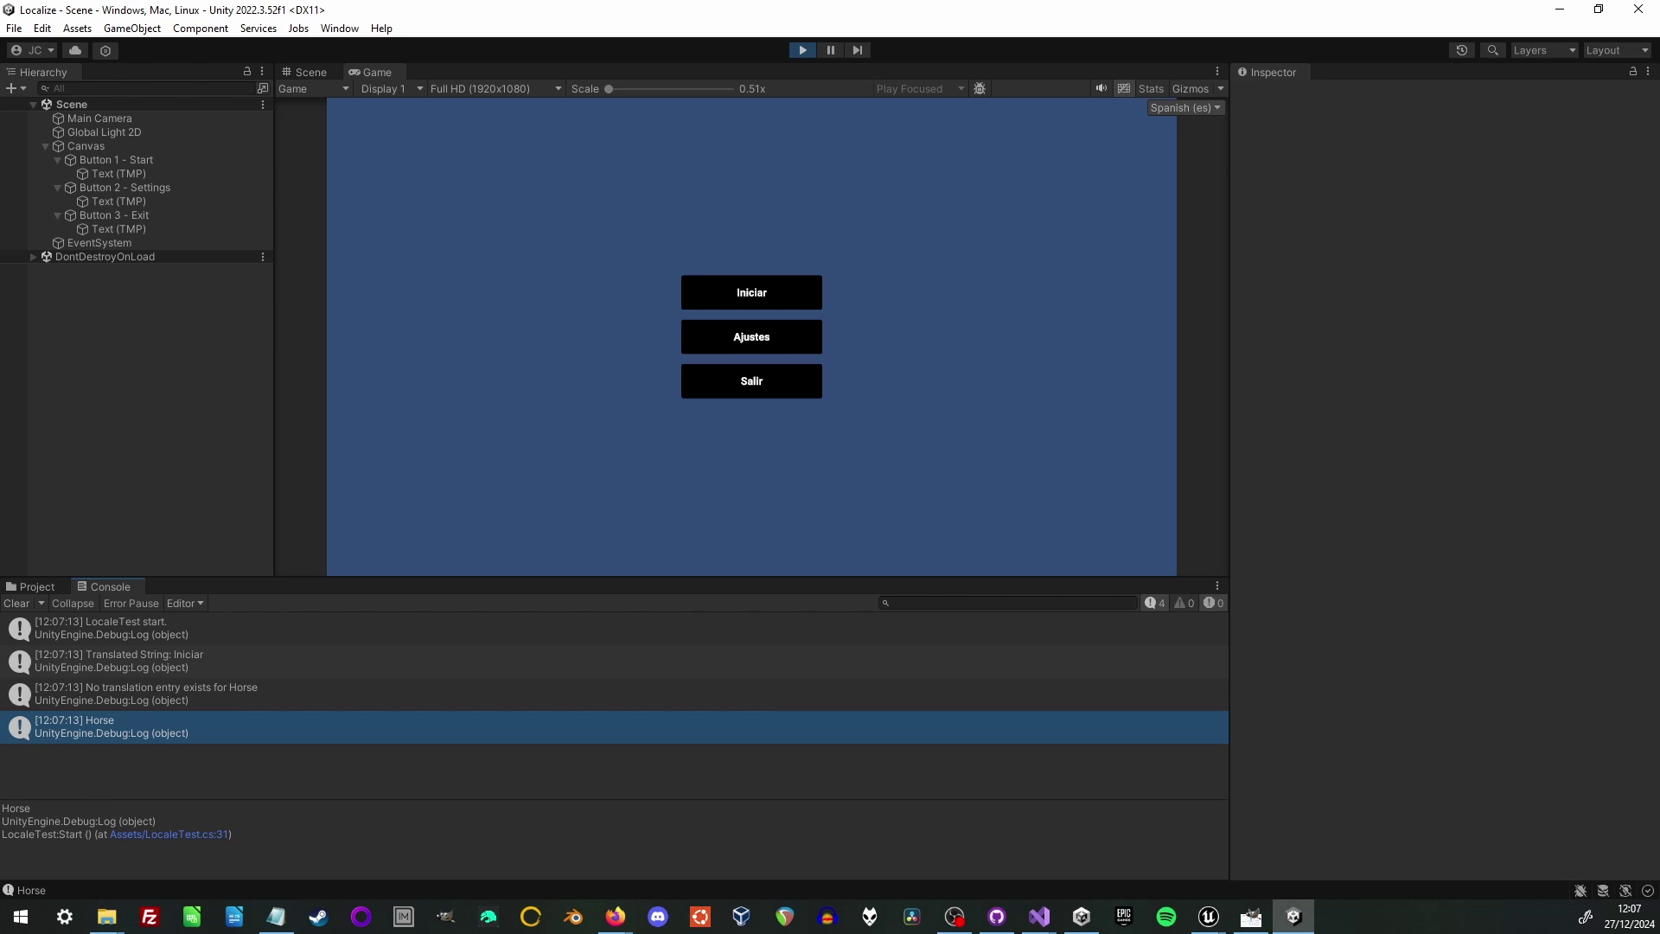
left_click(112, 694)
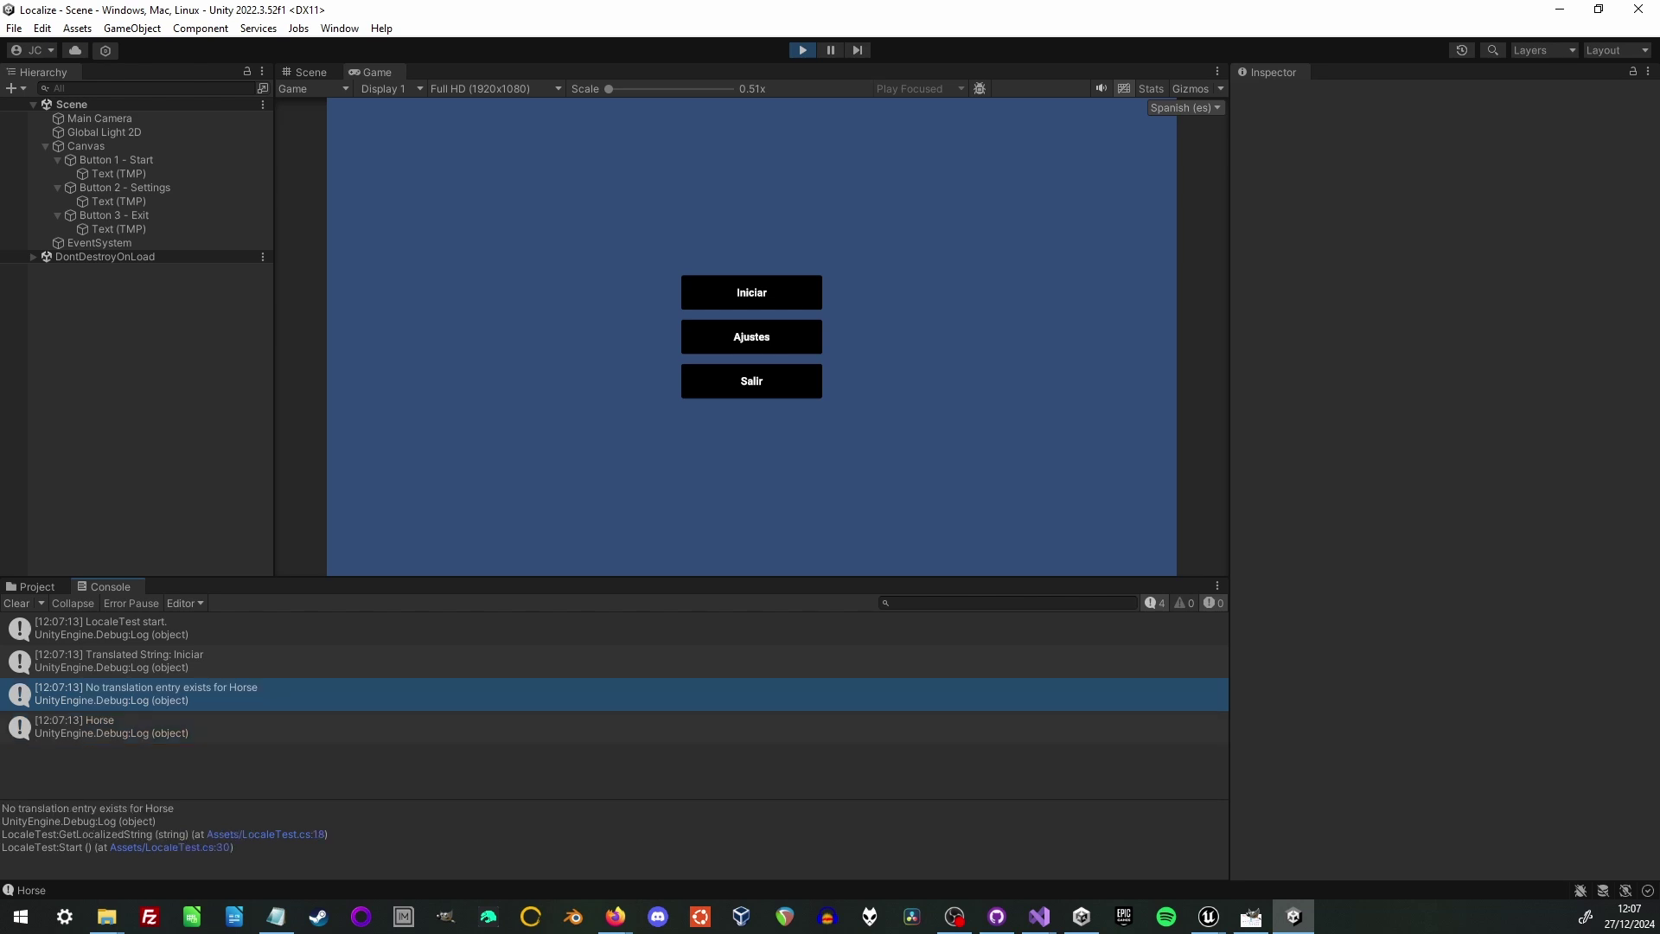
Step: Search the Console for "no trans" to isolate missing-translation messages, and clear the search
left_click(891, 603)
type("no trans")
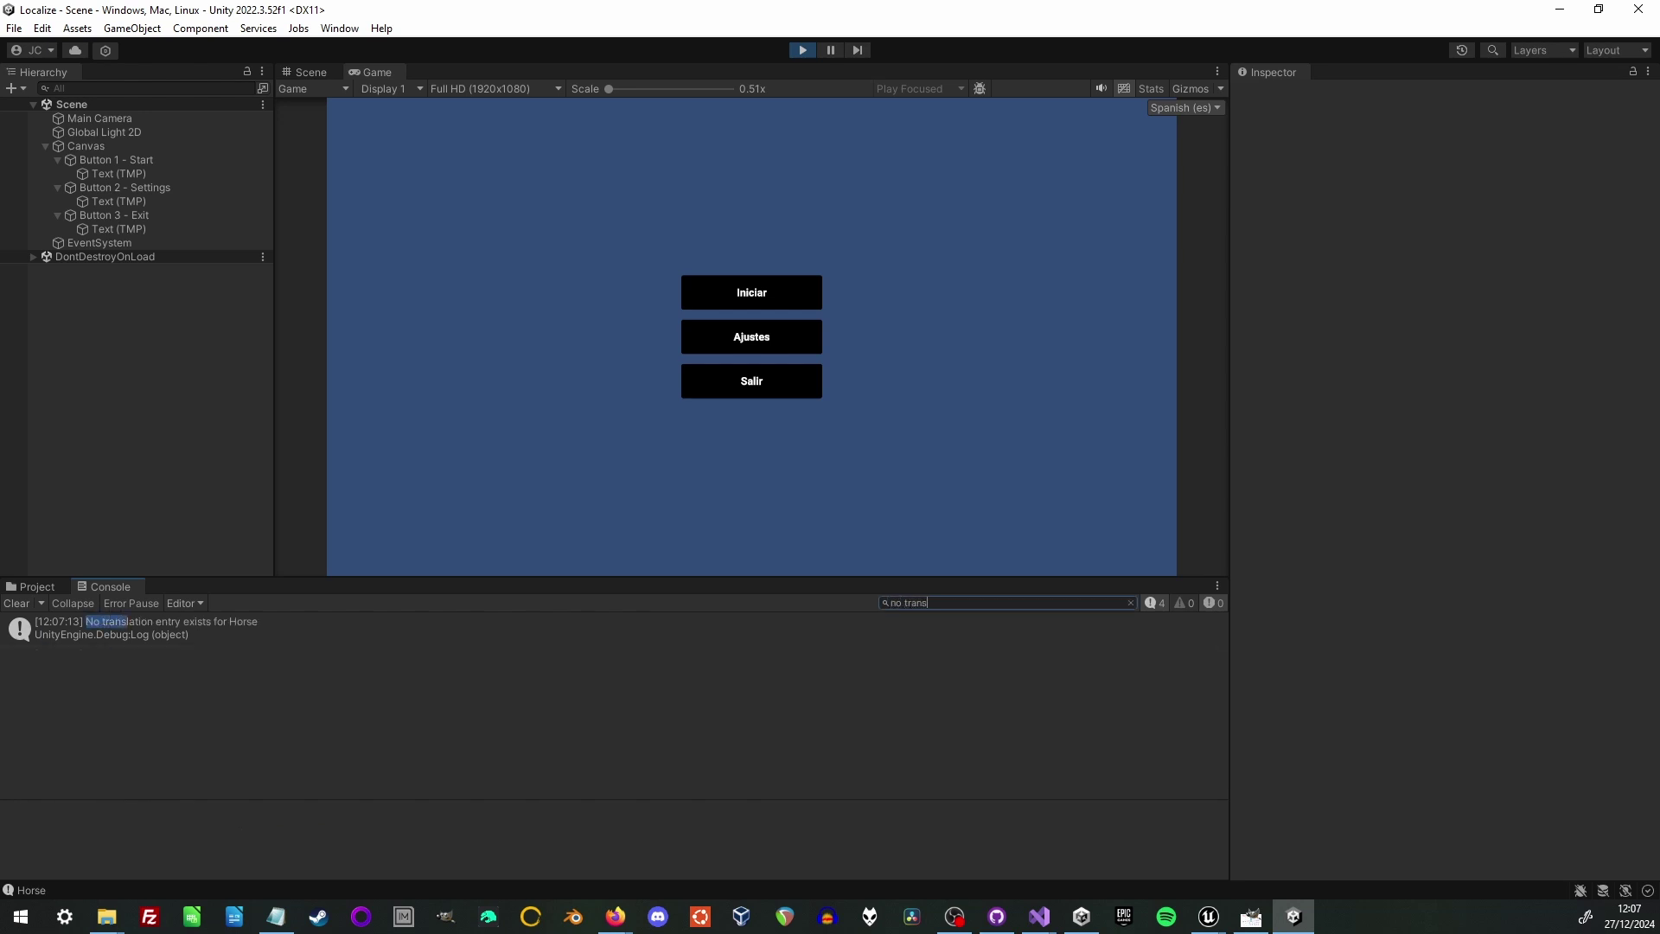
key("Escape")
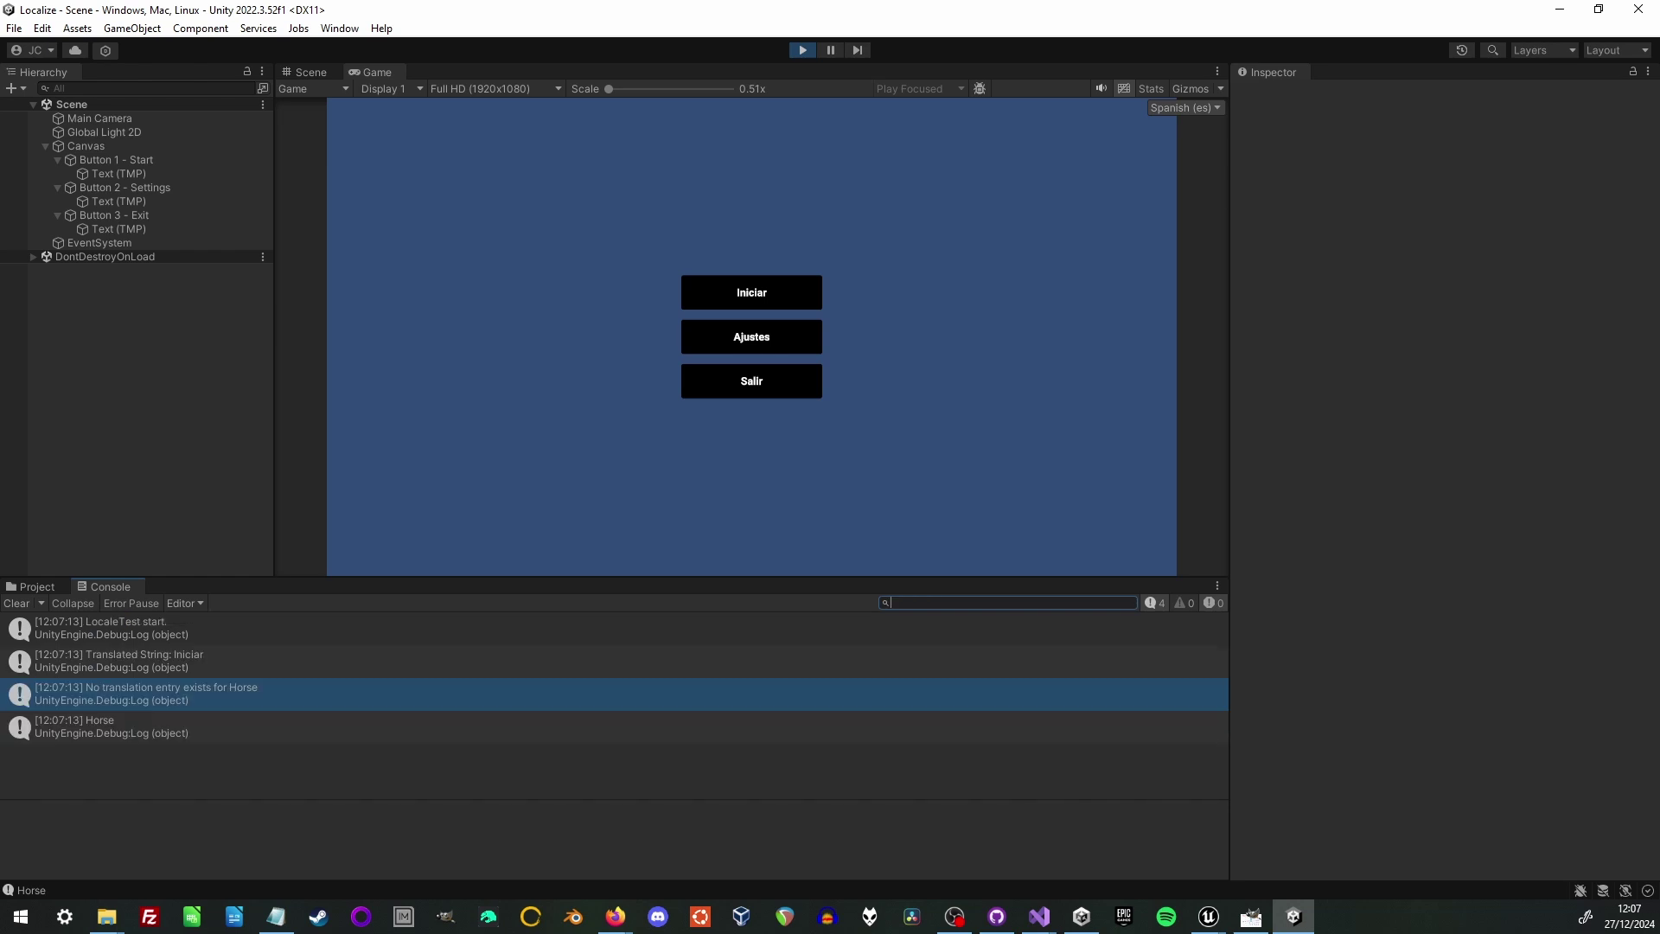